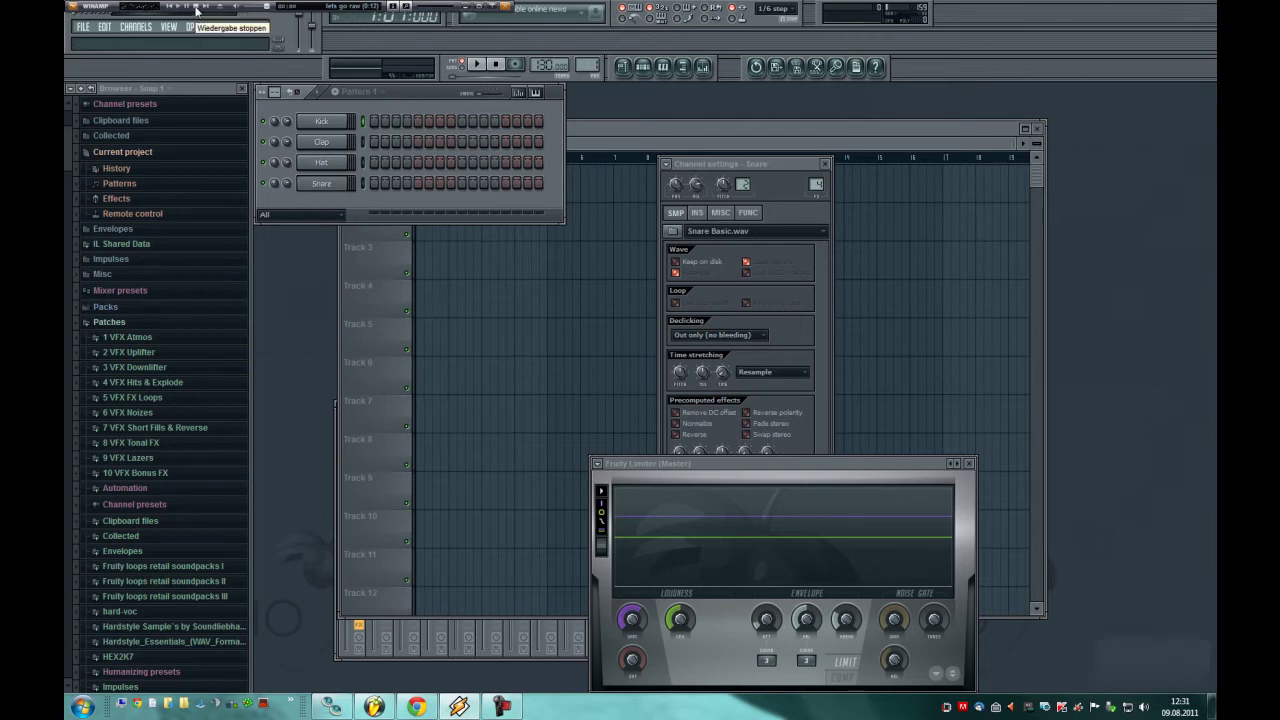
- Stop the music playing in Winamp and move the Snare channel settings window beside the channel rack in FL Studio
left_click(195, 8)
left_click(410, 99)
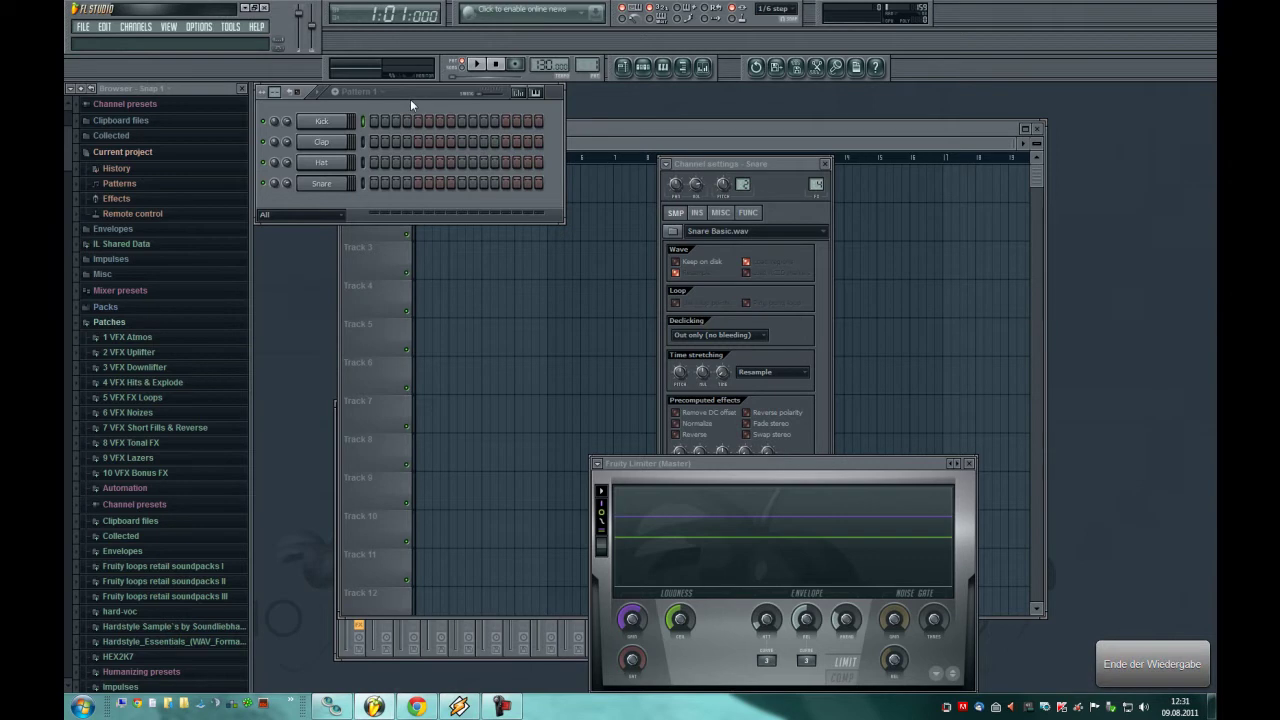
left_click_drag(414, 92, 415, 93)
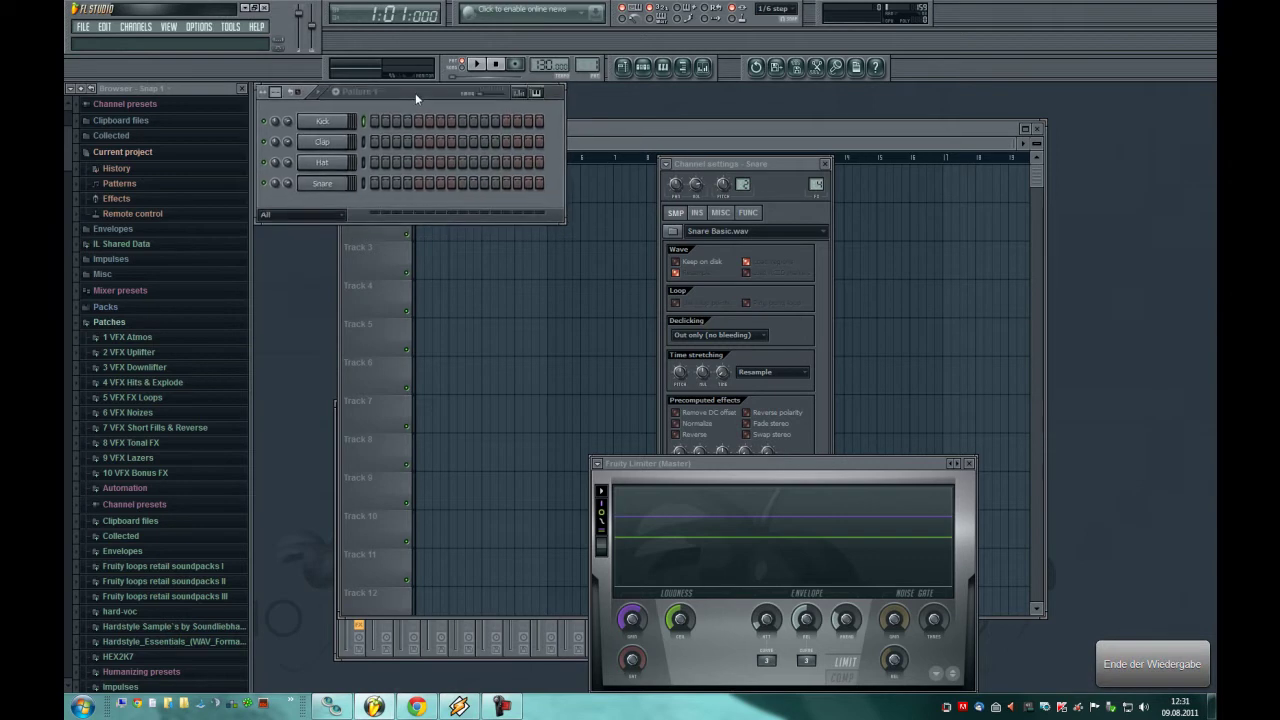
left_click_drag(712, 162, 622, 90)
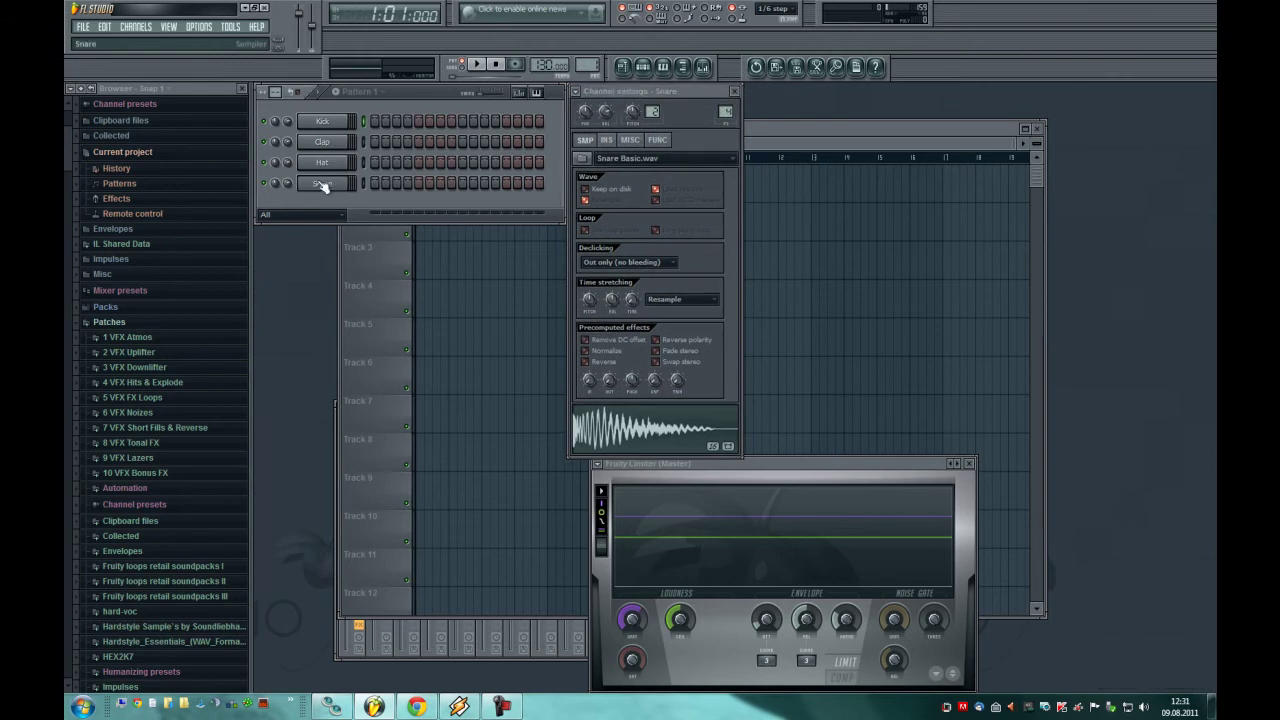
left_click_drag(612, 90, 673, 89)
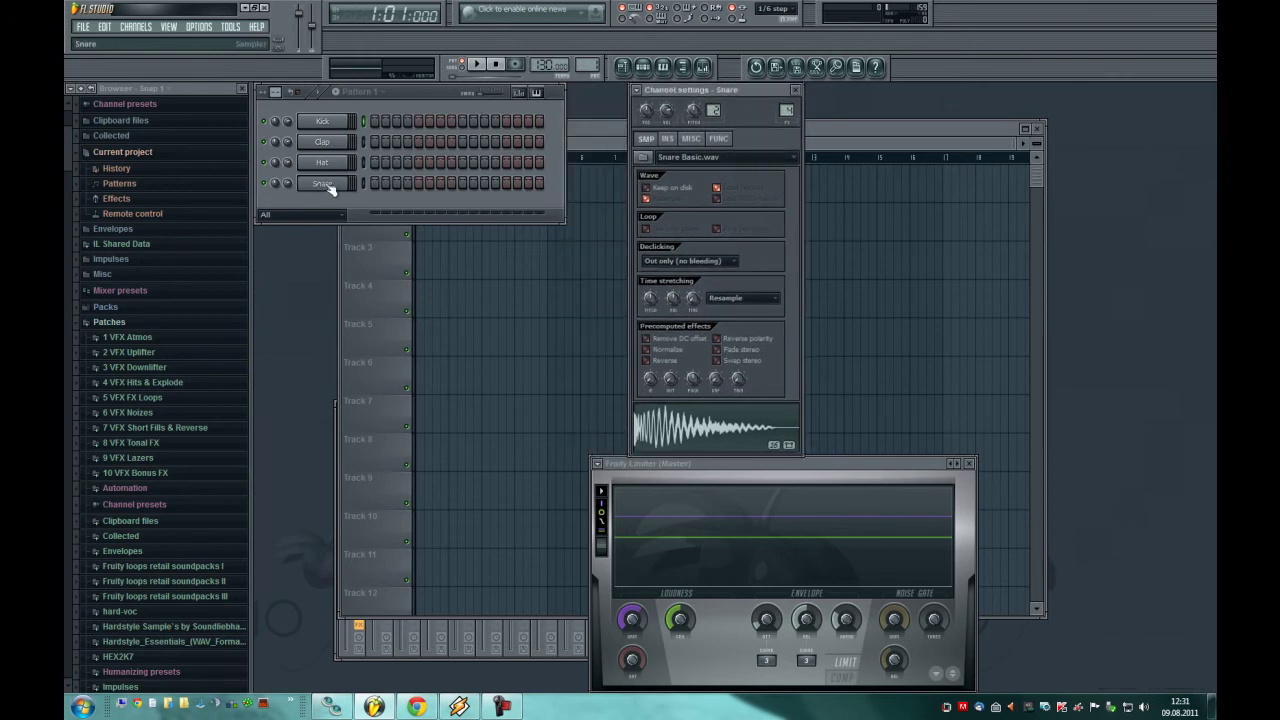
- Replace the Snare channel with the Junglist generator and move its plugin window below the channel settings
right_click(346, 180)
mouse_move(420, 334)
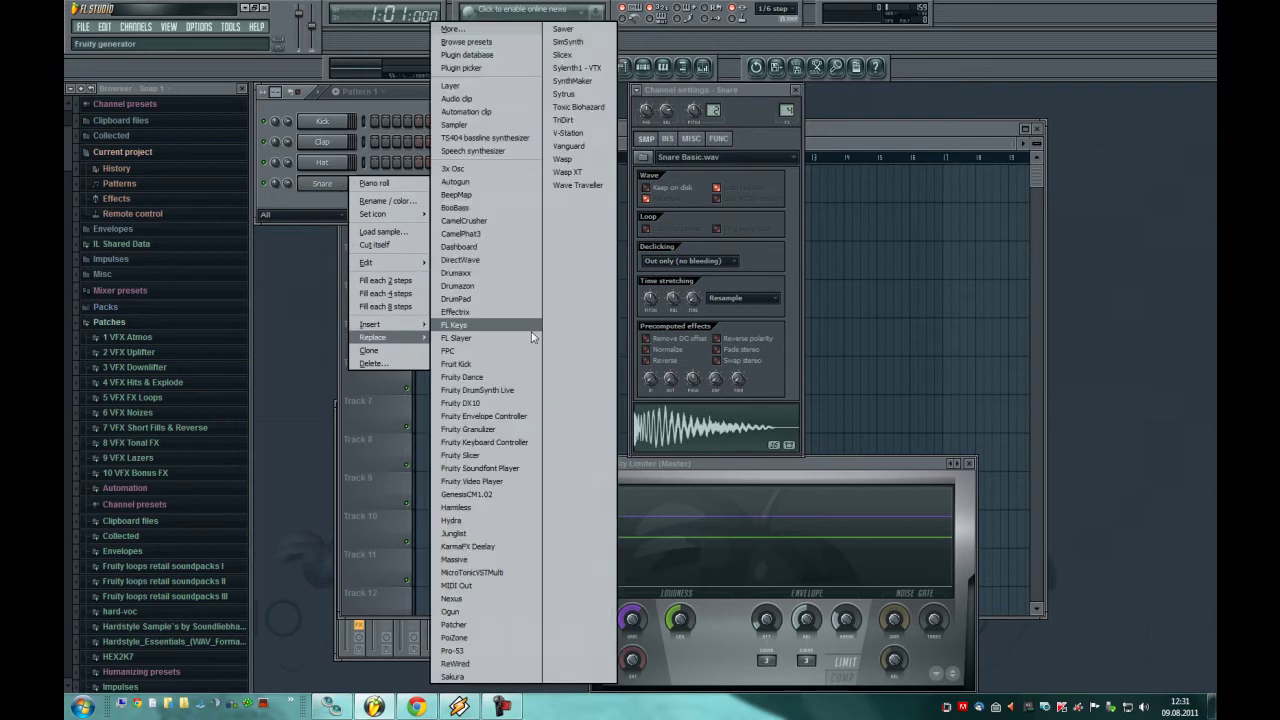
left_click(508, 533)
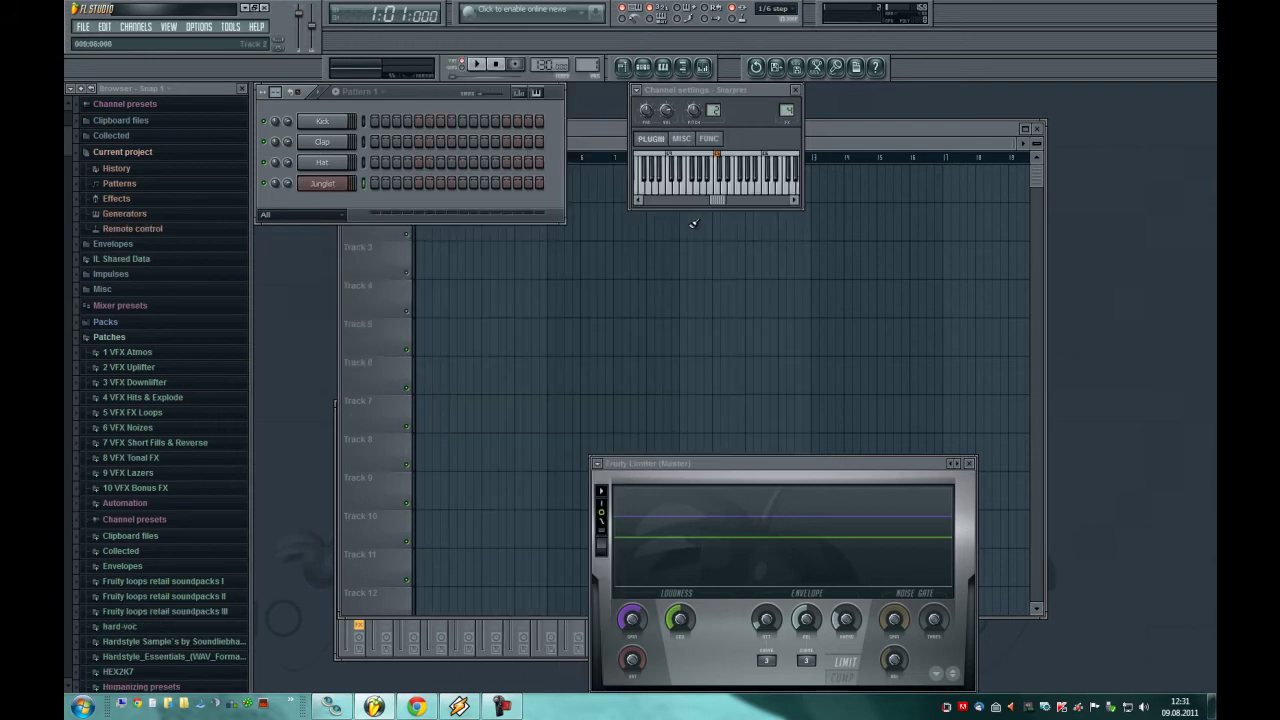
left_click(322, 183)
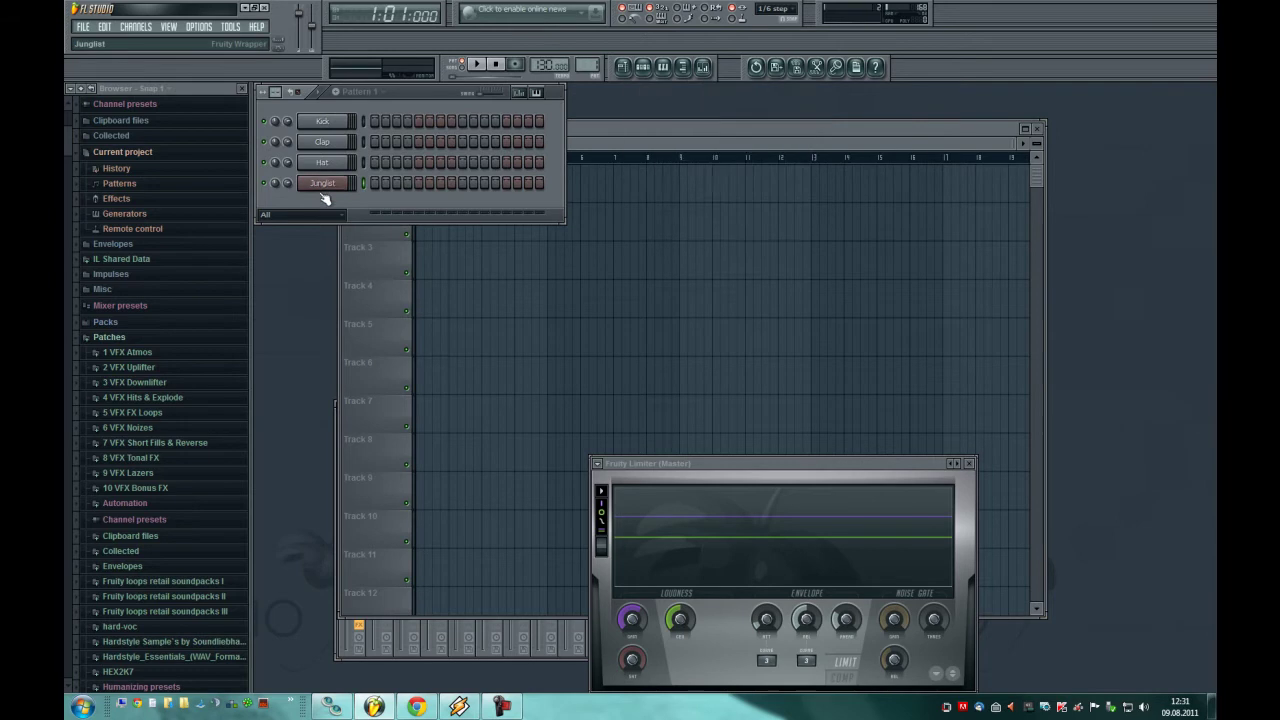
left_click_drag(532, 256, 701, 230)
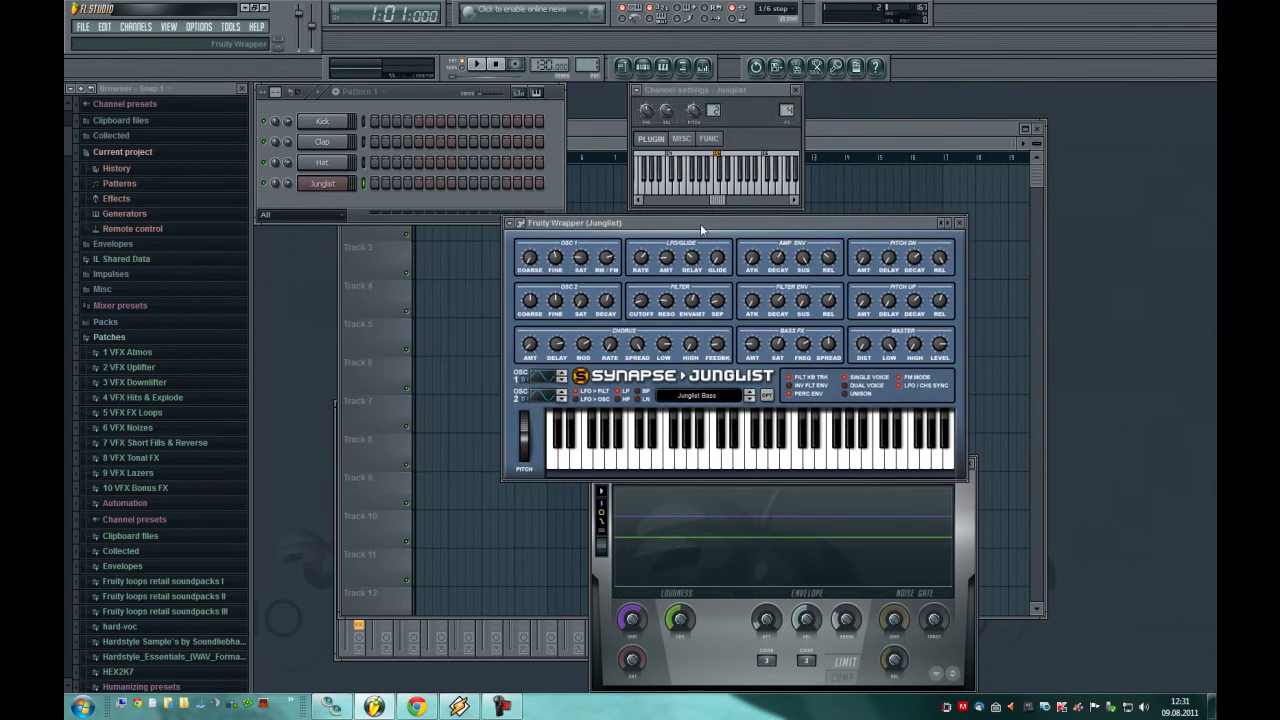
- Load the junglistNCDIST preset into the Junglist synth and reposition its plugin window clear of the channel rack
left_click(509, 223)
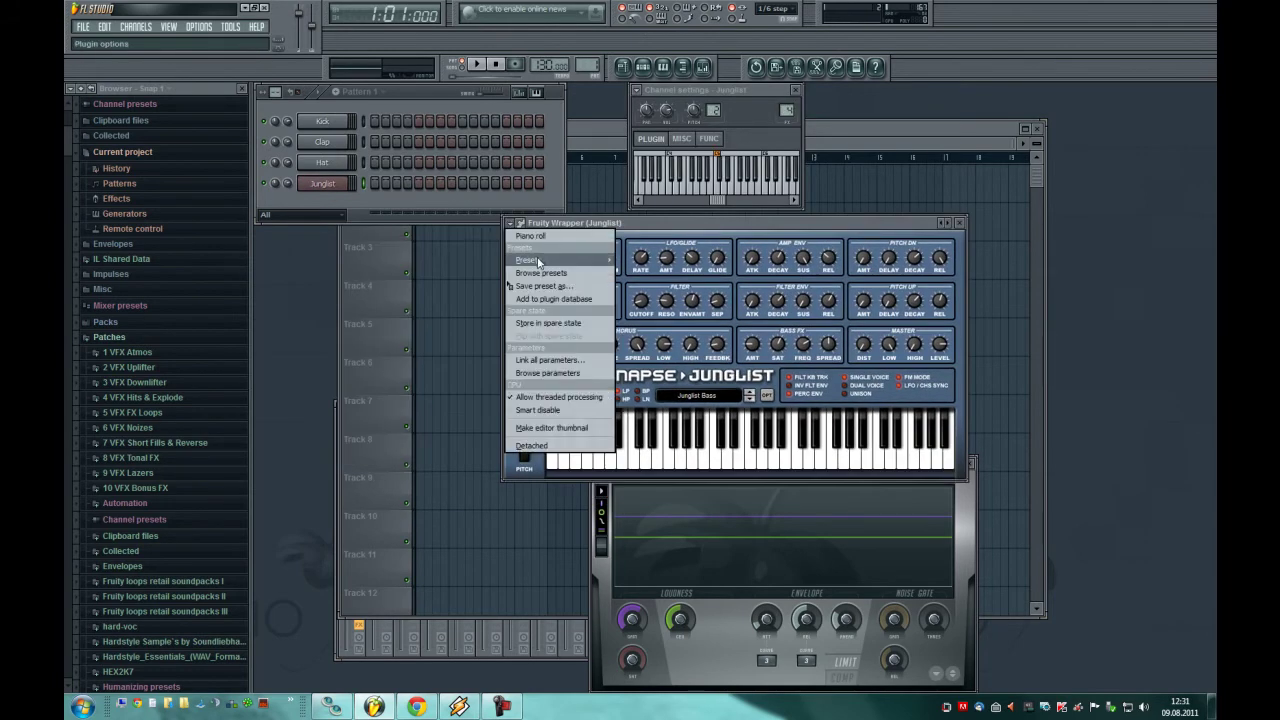
left_click(895, 48)
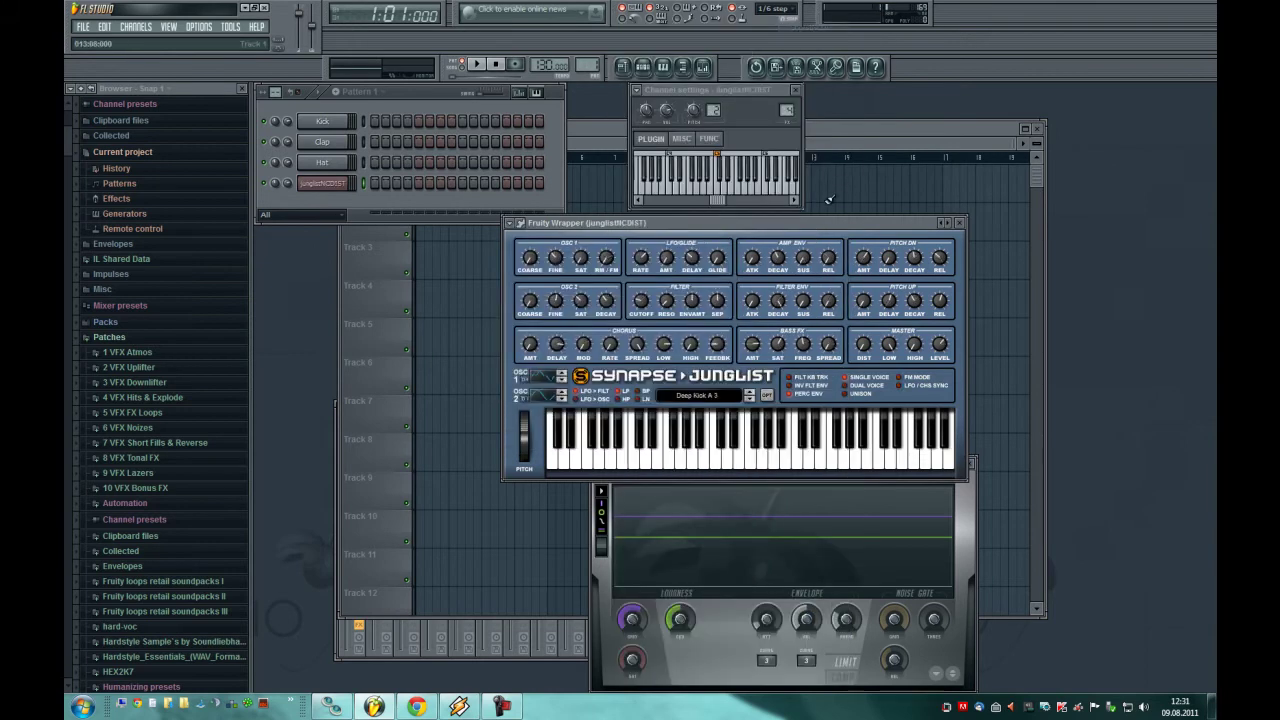
left_click_drag(800, 221, 867, 170)
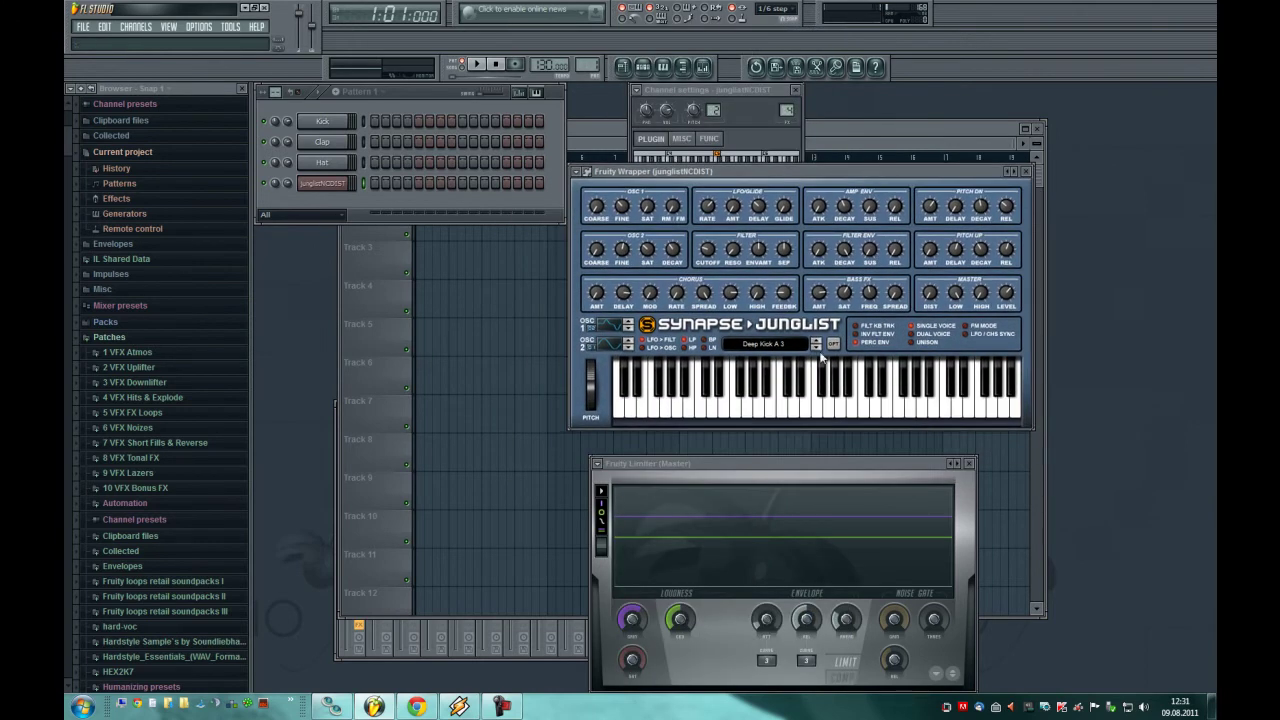
left_click_drag(728, 172, 547, 255)
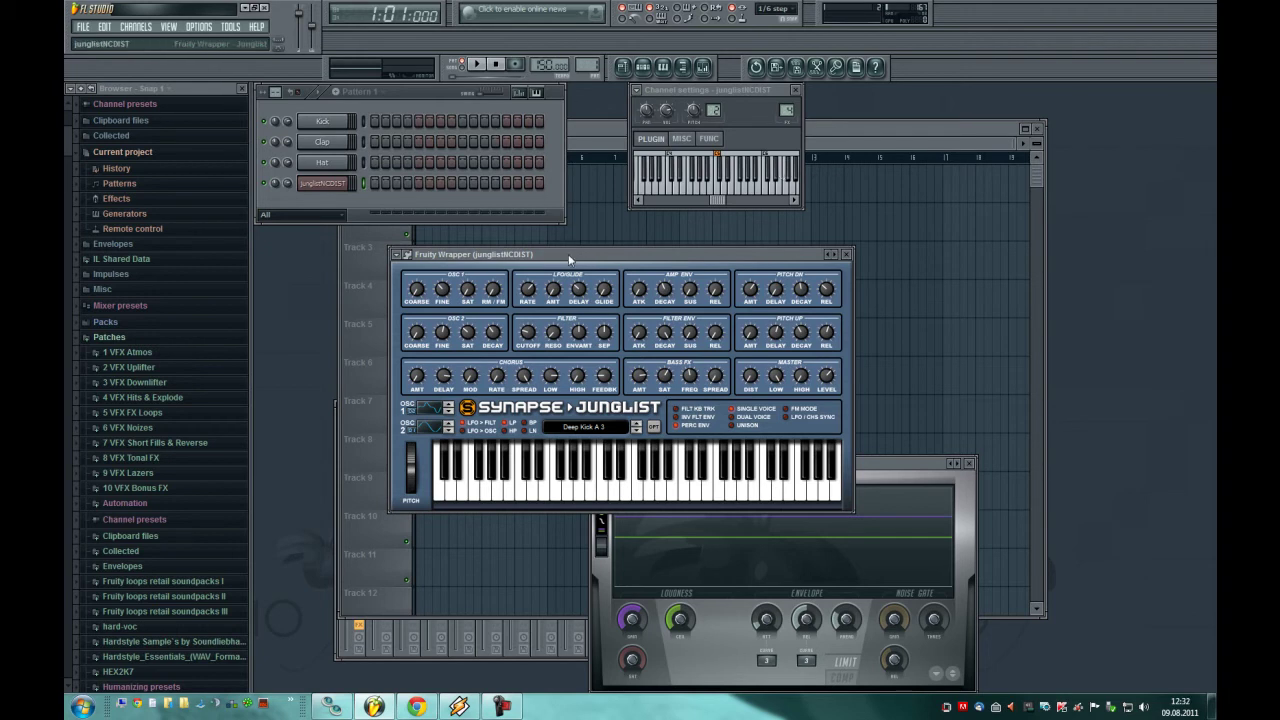
left_click(341, 184)
left_click(341, 184)
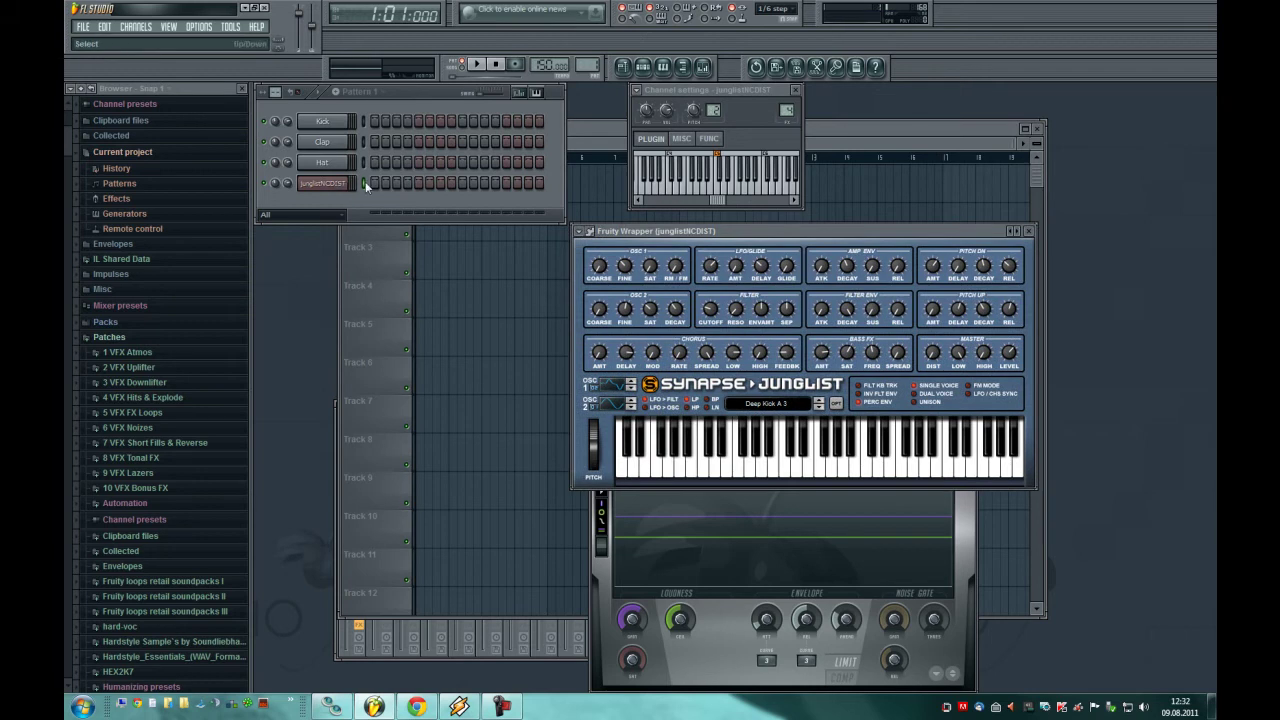
- Open the mixer, arrange it and the Junglist window so both can be reached, and select the Insert 1 track
key("F9")
left_click(362, 465)
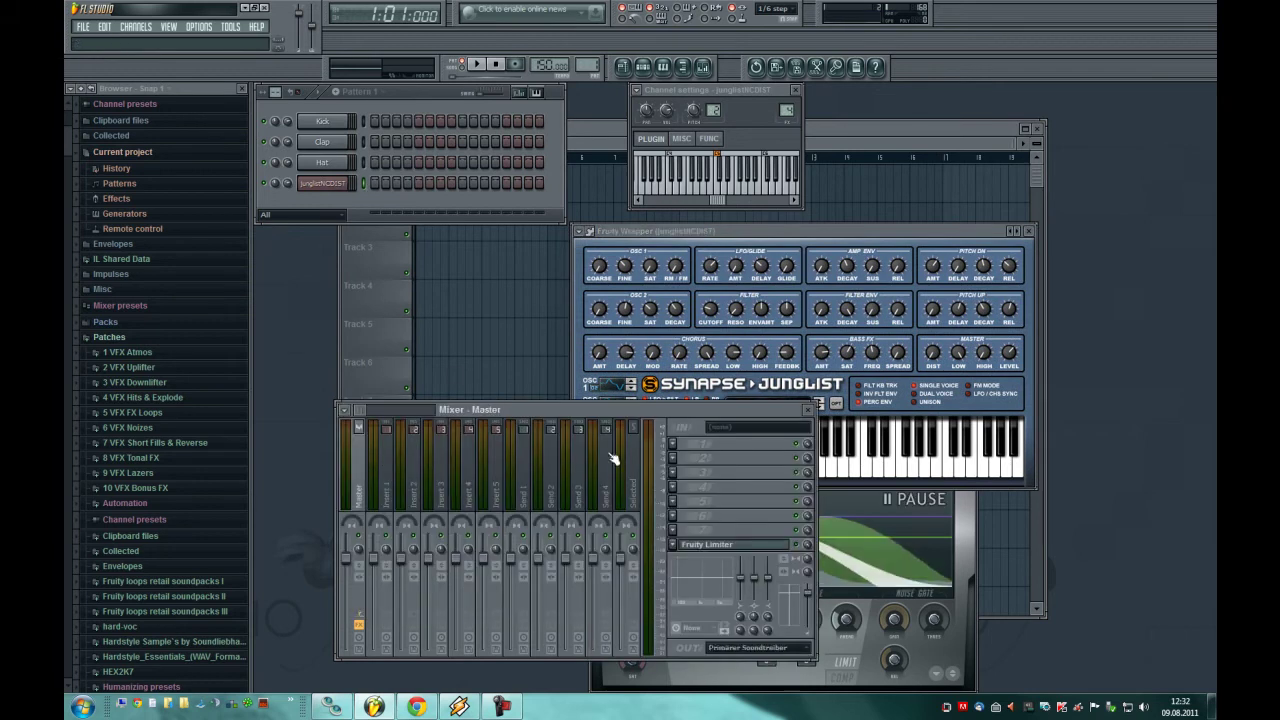
left_click_drag(513, 408, 431, 335)
left_click_drag(662, 234, 777, 190)
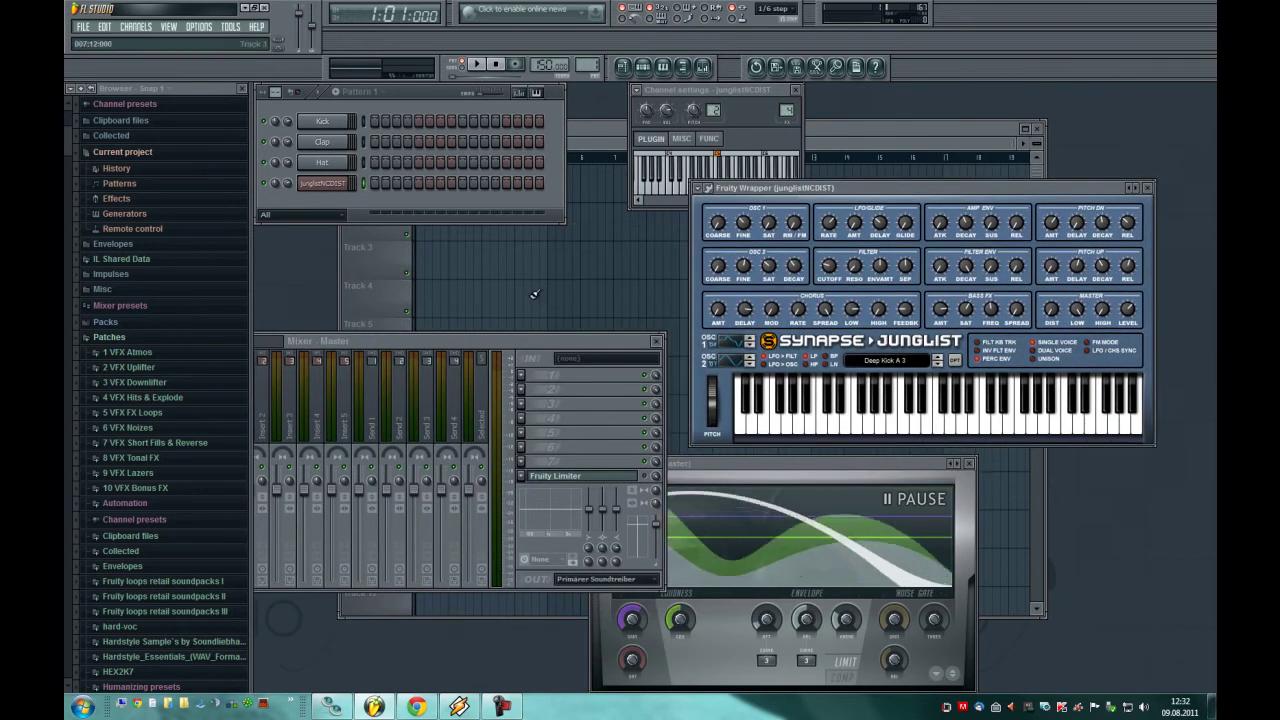
left_click(277, 334)
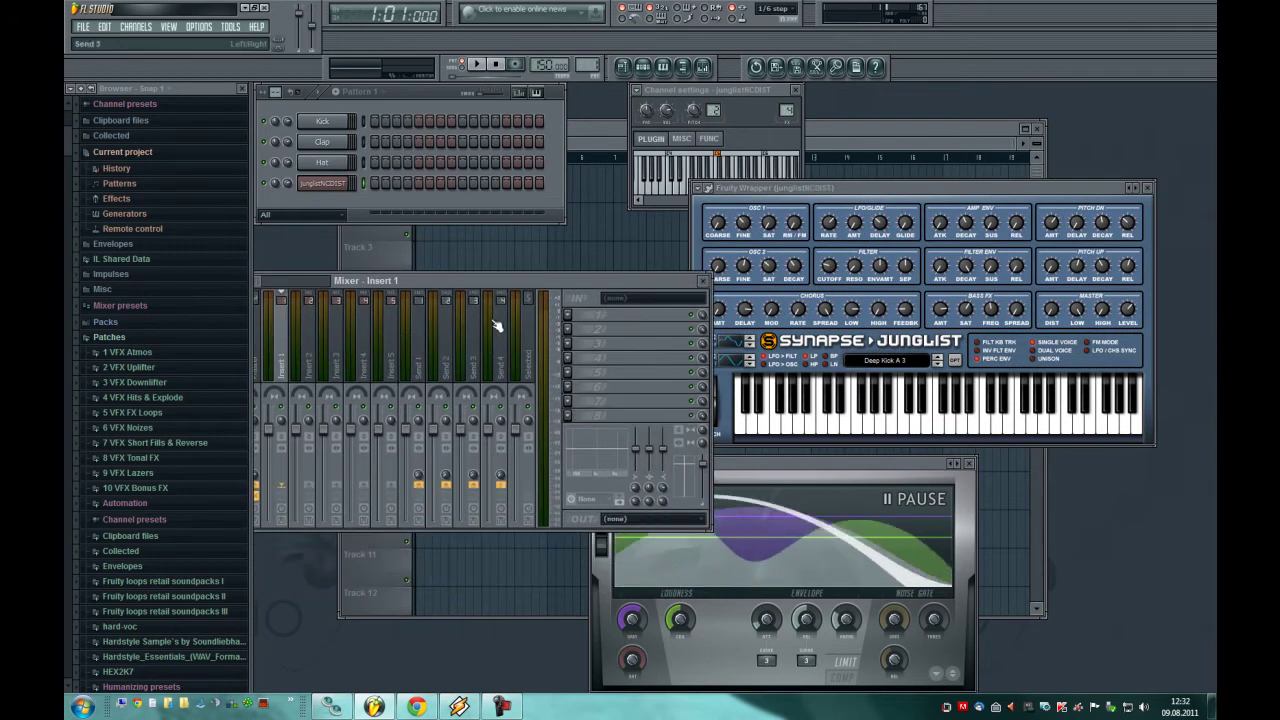
left_click_drag(386, 281, 423, 260)
- Load the saved junglistNCDIST mixer track state file onto Insert 1
left_click(277, 259)
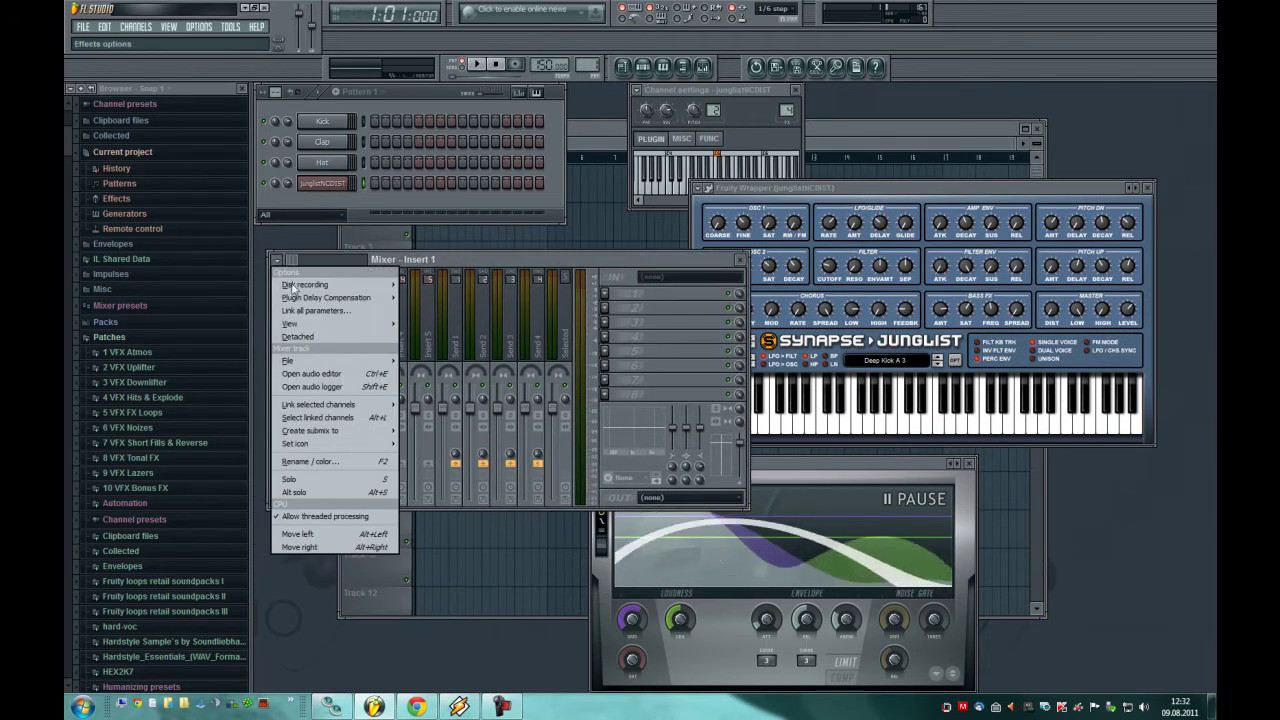
mouse_move(330, 362)
left_click(447, 363)
type("jun")
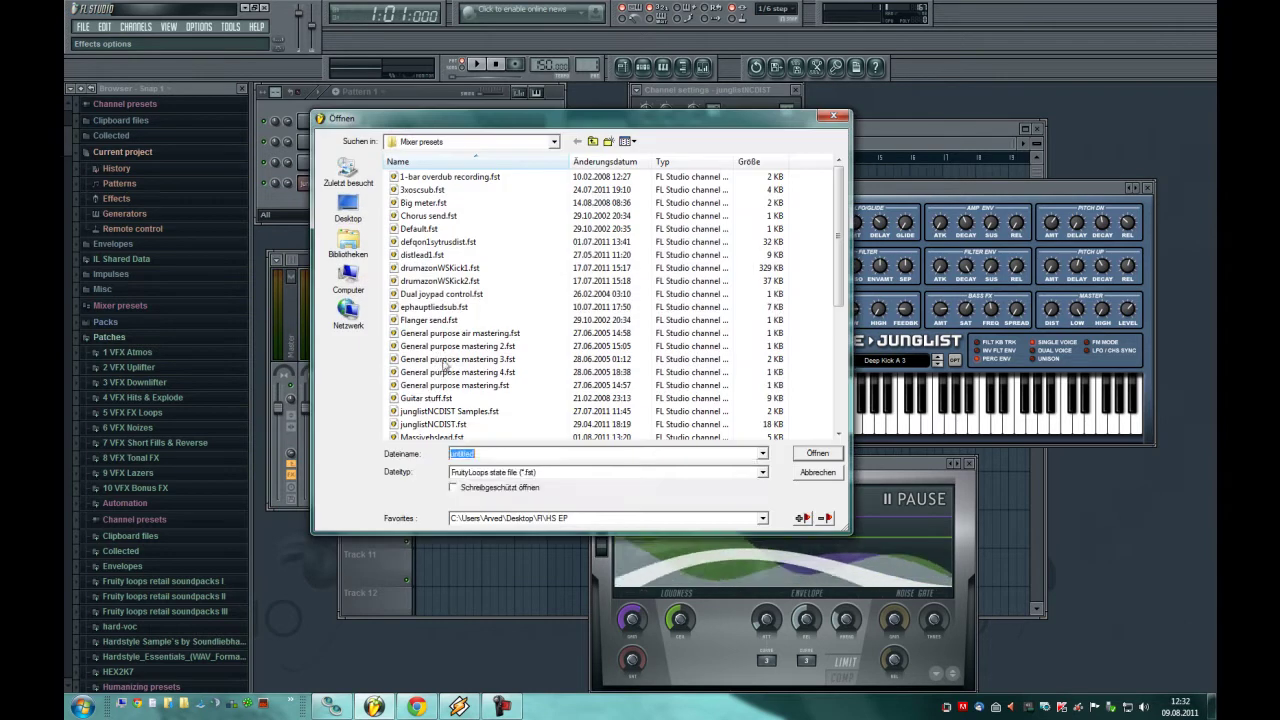
key("Down")
key("Return")
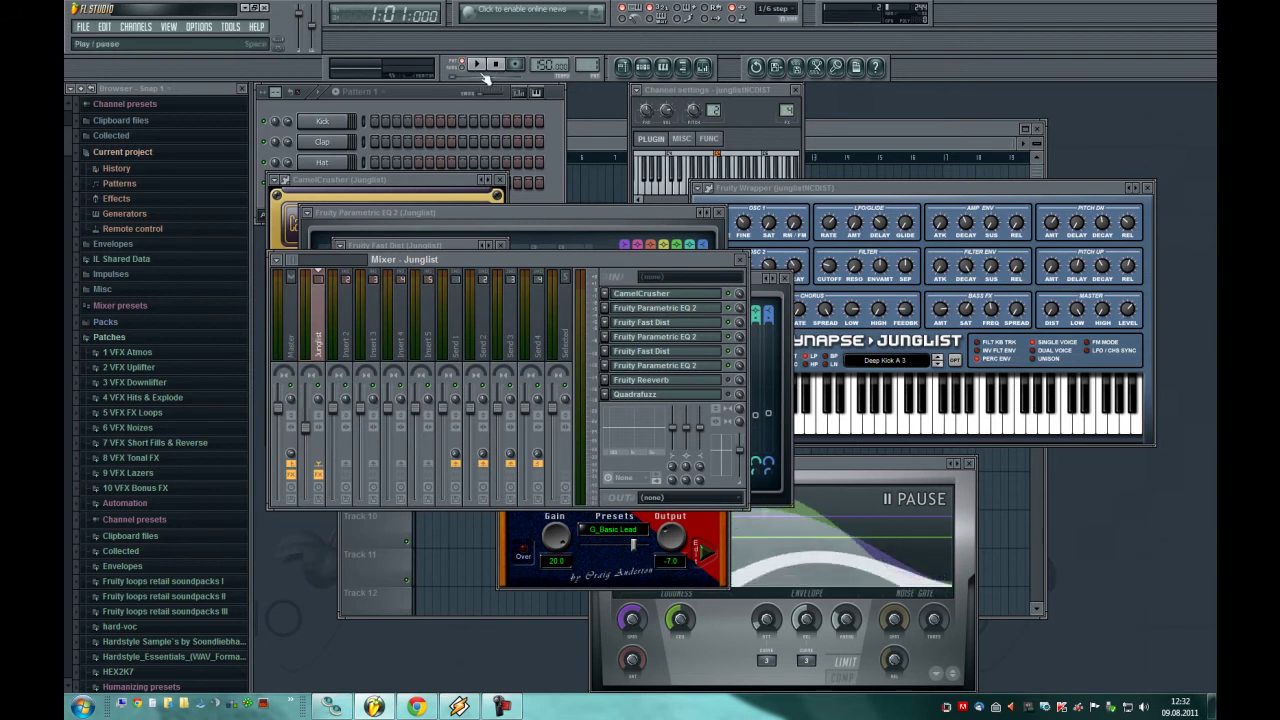
left_click(437, 108)
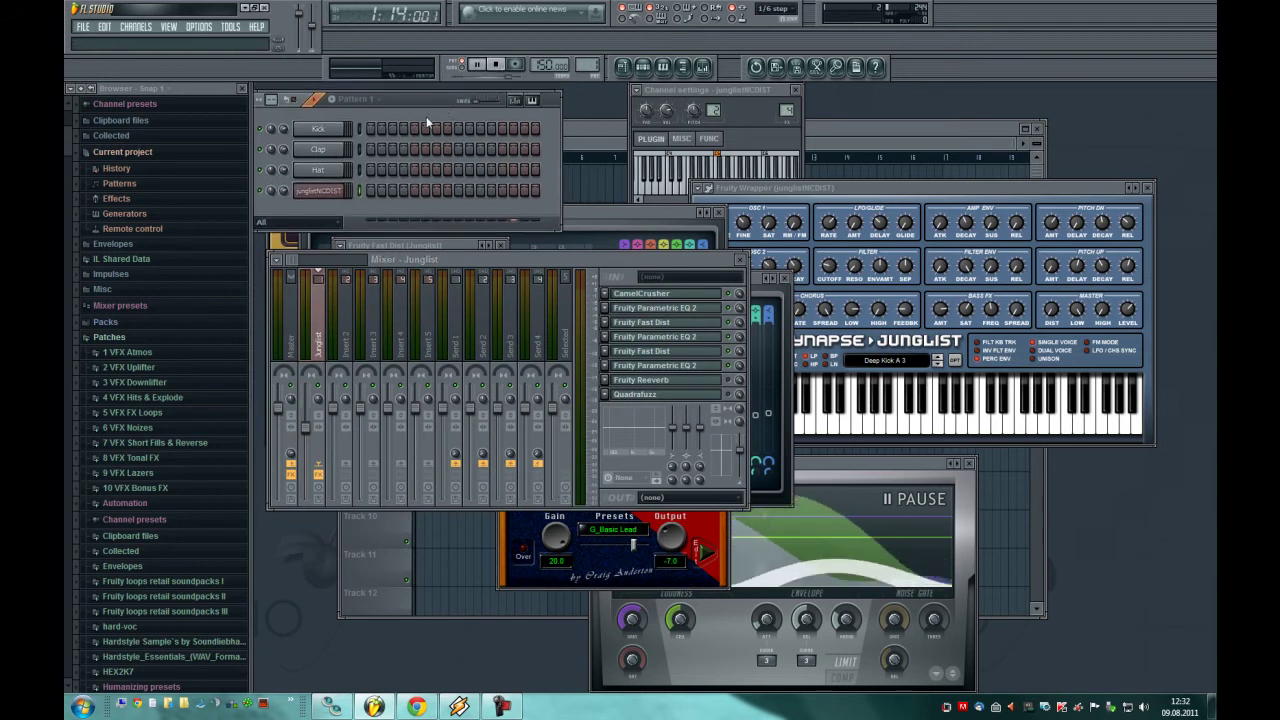
key("r")
key("Return")
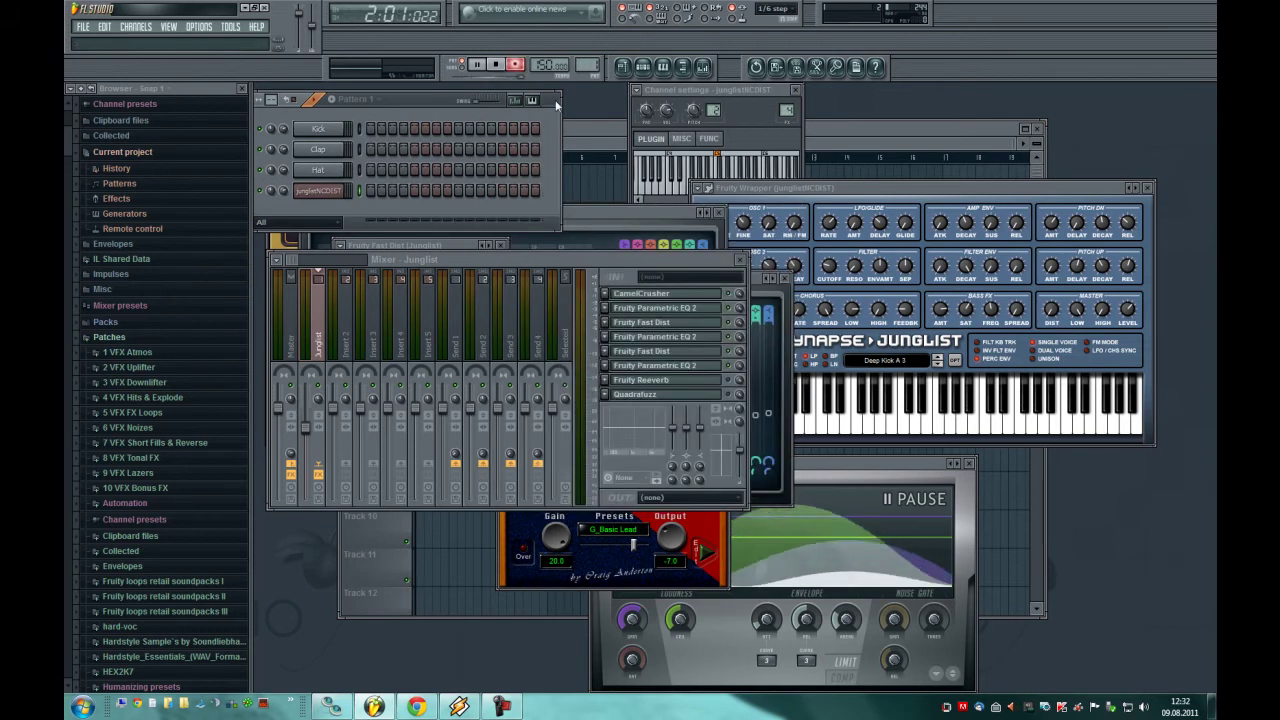
key("space")
- Open the piano roll for the junglistNCDIST channel and place four consecutive G3 notes filling the first bar
key("F7")
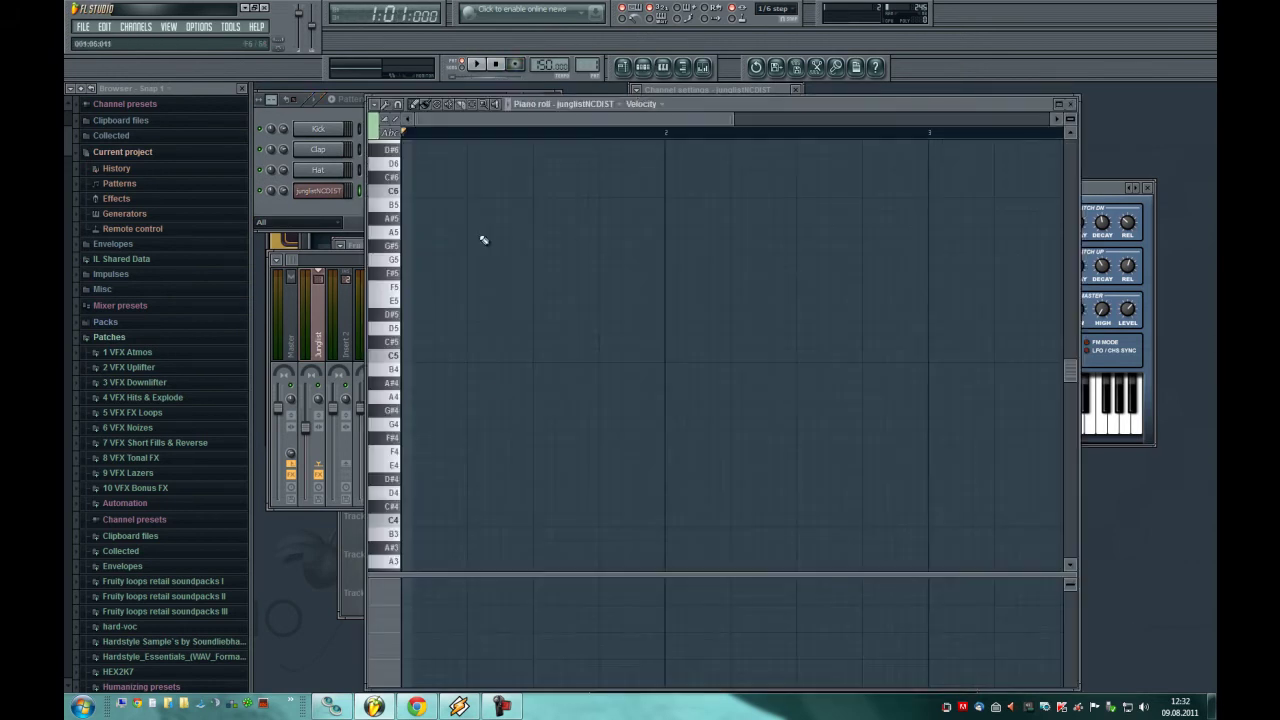
scroll(397, 485, "down", 4)
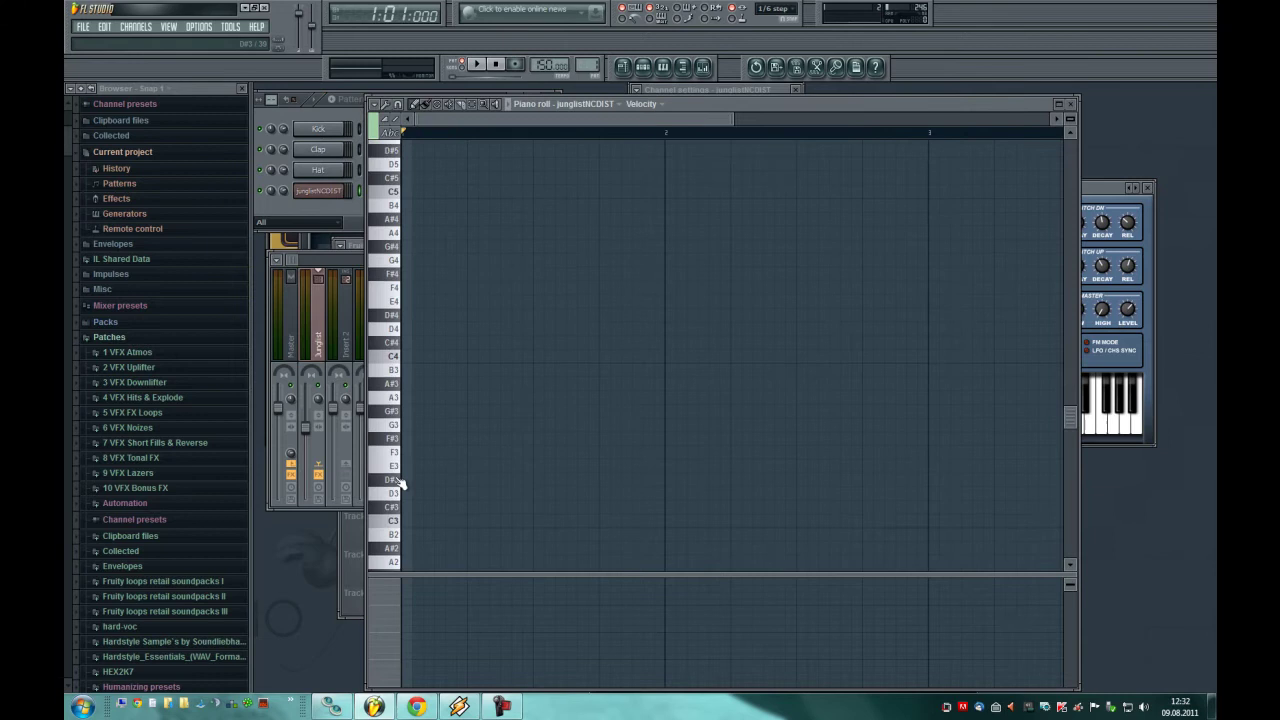
left_click(415, 425)
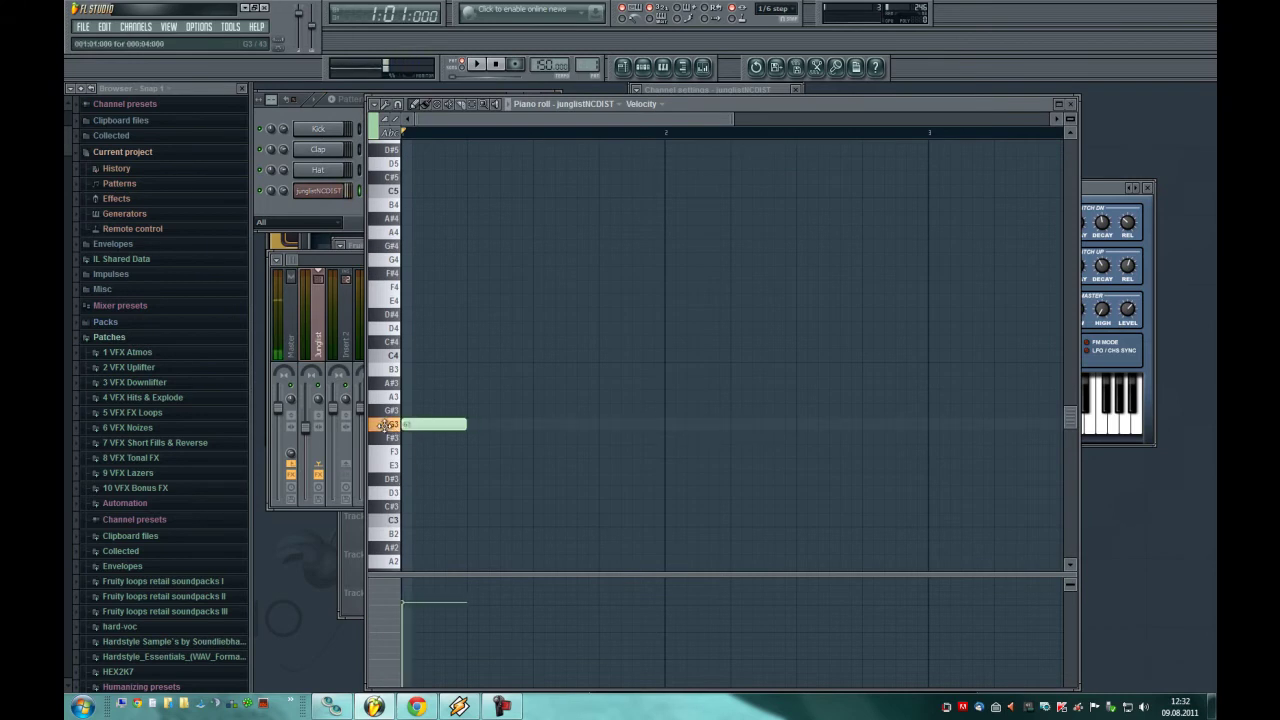
left_click(497, 425)
left_click(563, 423)
left_click(610, 423)
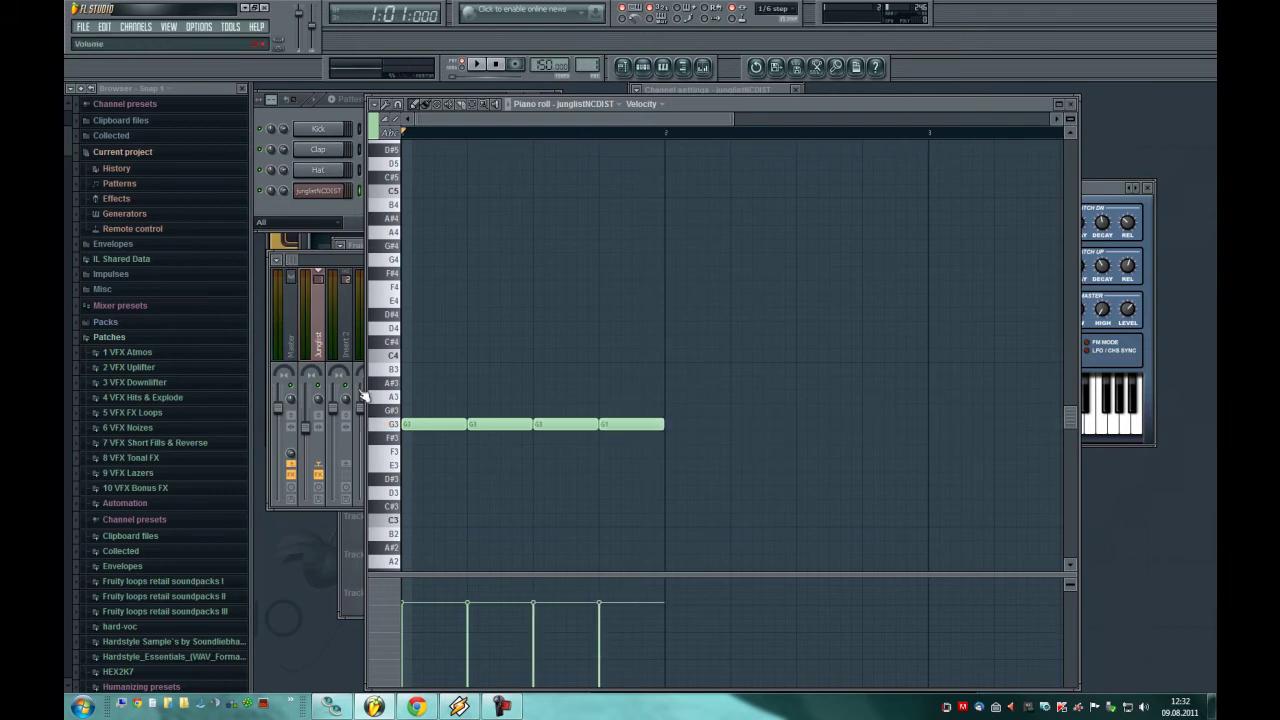
- Select the Junglist mixer track, play the pattern to hear the kick through its effects chain, and stop playback
left_click(303, 259)
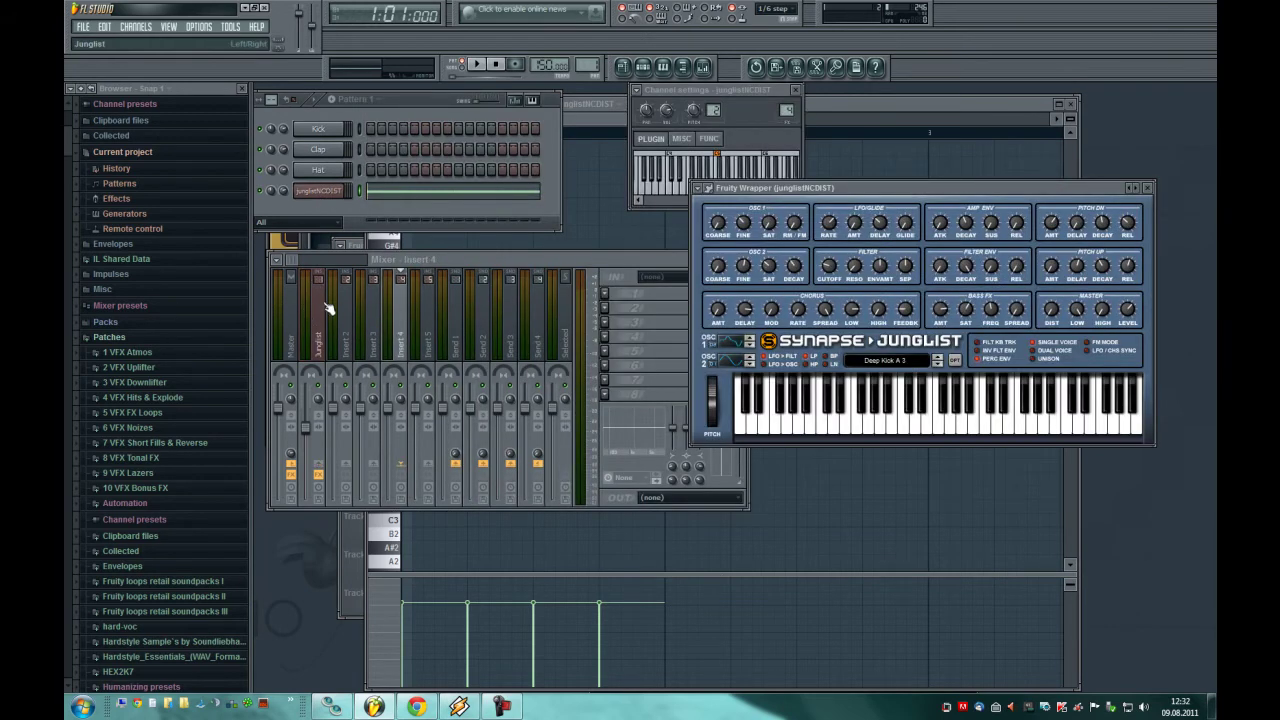
right_click(328, 308)
left_click(472, 322)
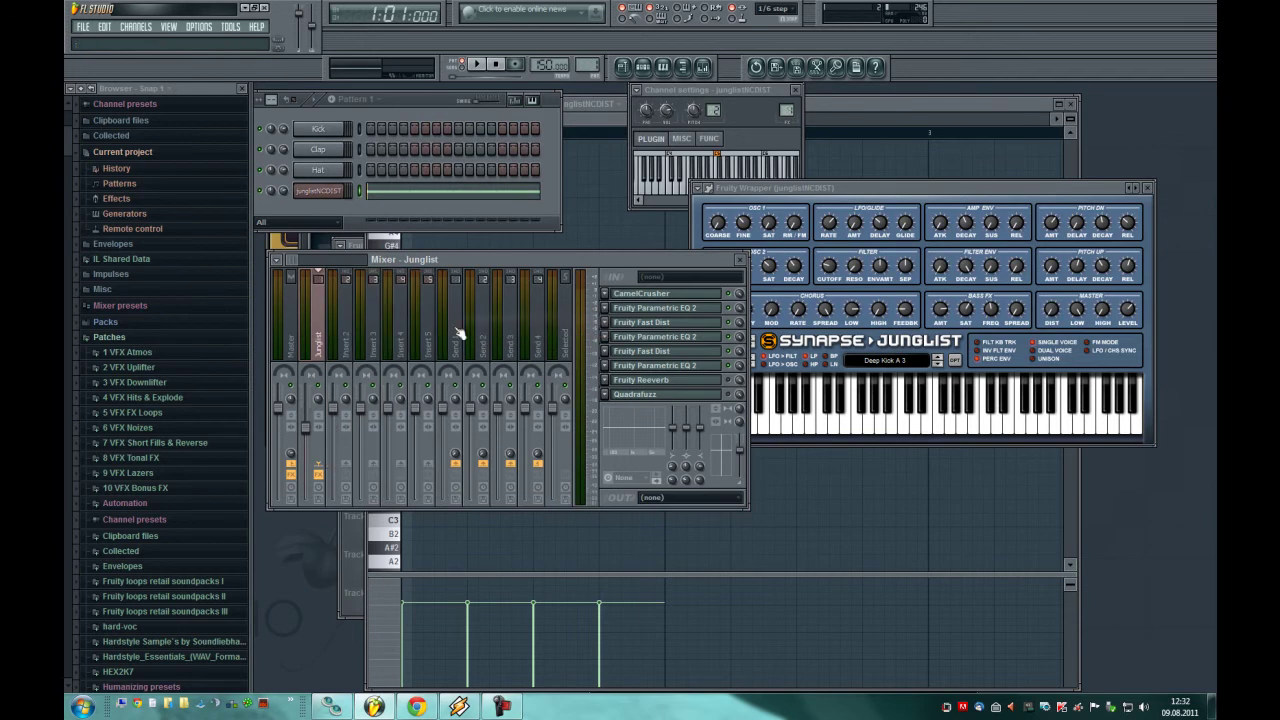
left_click(477, 64)
key("F7")
key("F9")
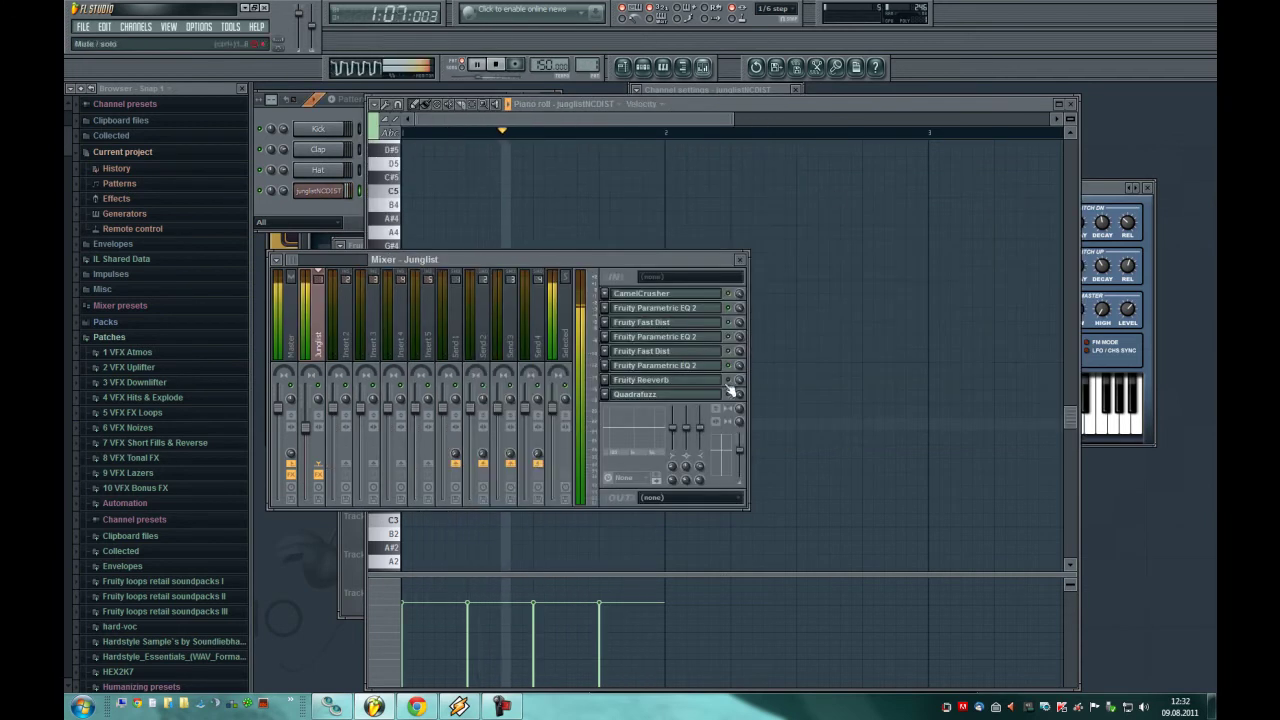
left_click(500, 64)
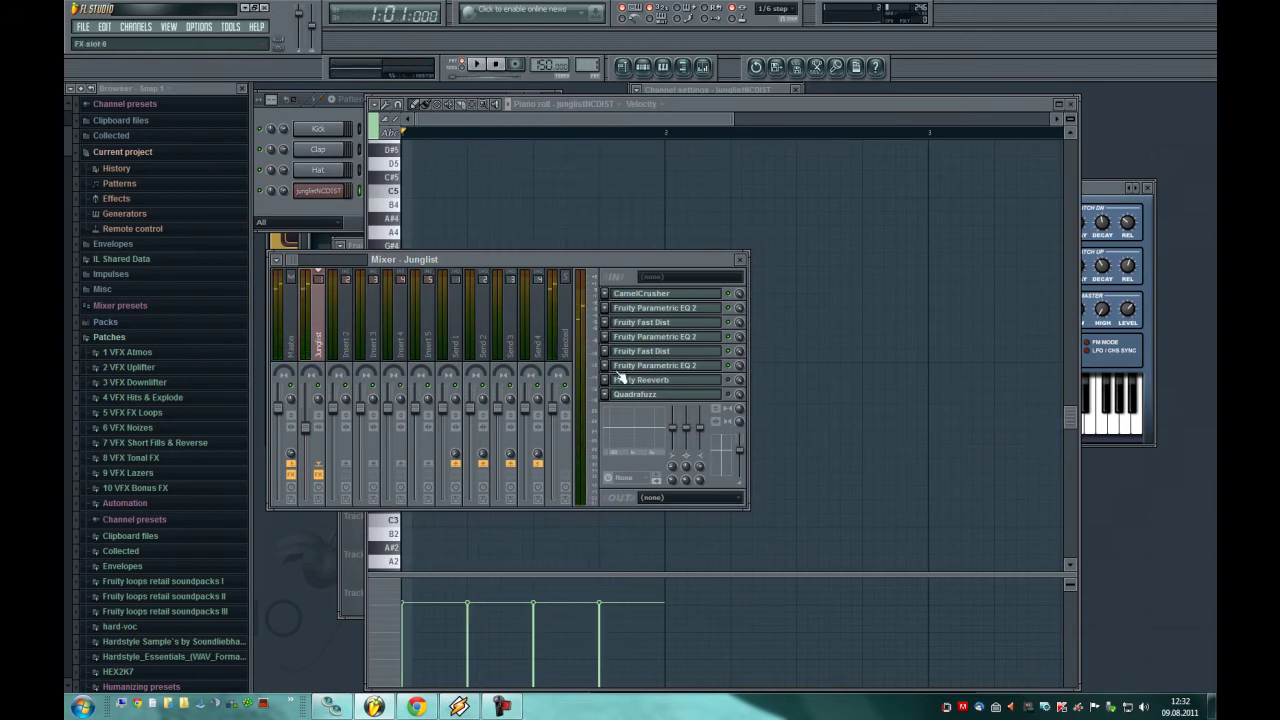
- Open the junglistNCDIST channel settings and route the channel to the Junglist mixer track while the pattern plays, stopping playback when done
left_click(318, 190)
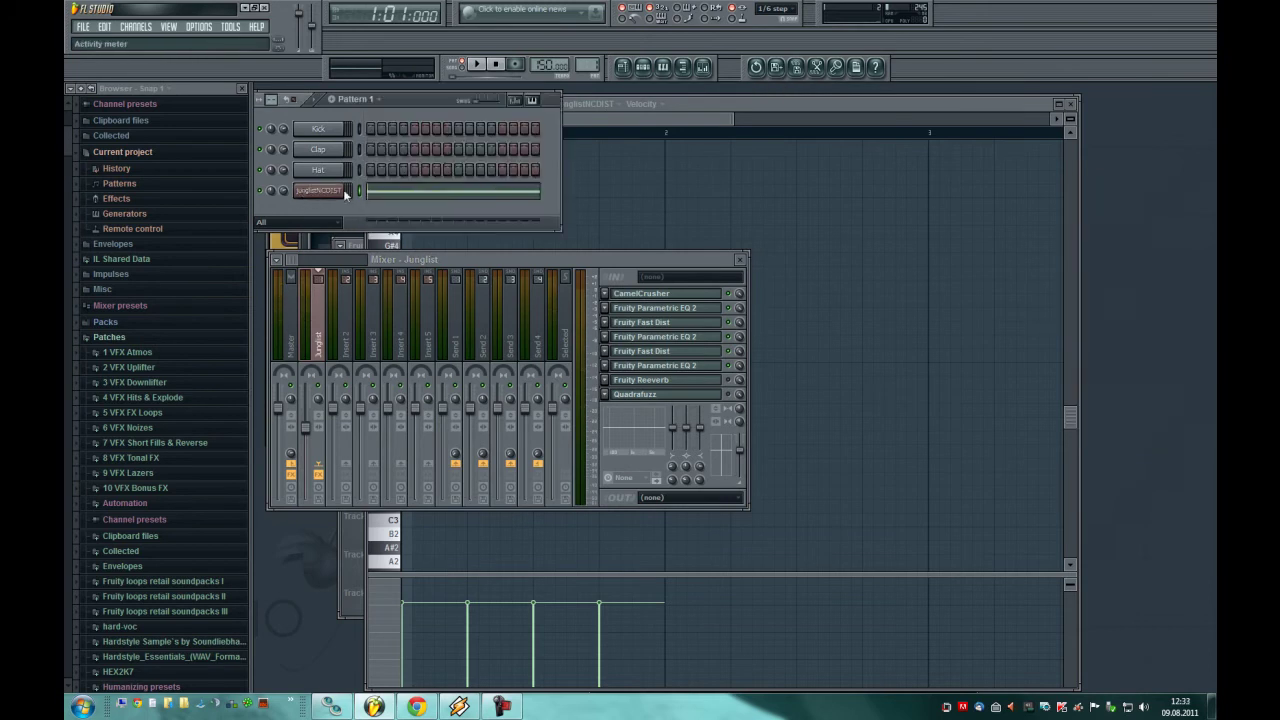
left_click(318, 190)
left_click(734, 128)
key("space")
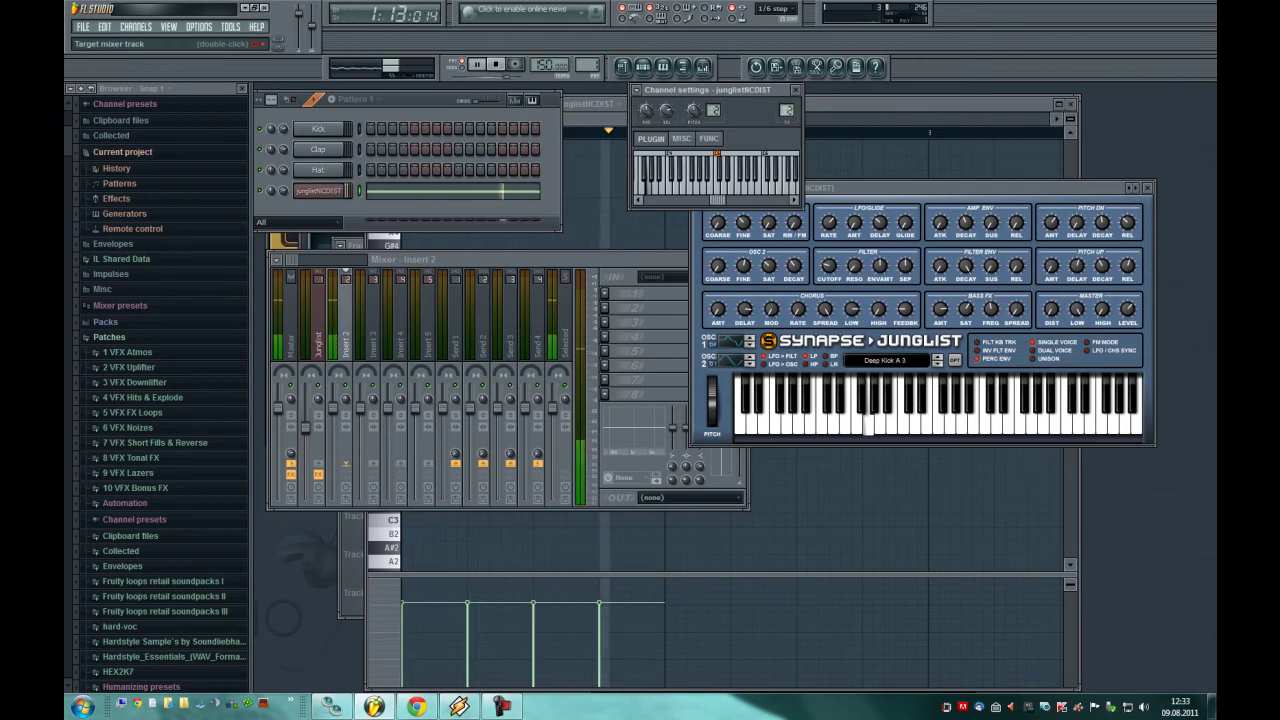
mouse_move(786, 110)
left_mouse_down()
mouse_move(765, 120)
mouse_move(786, 102)
left_mouse_up()
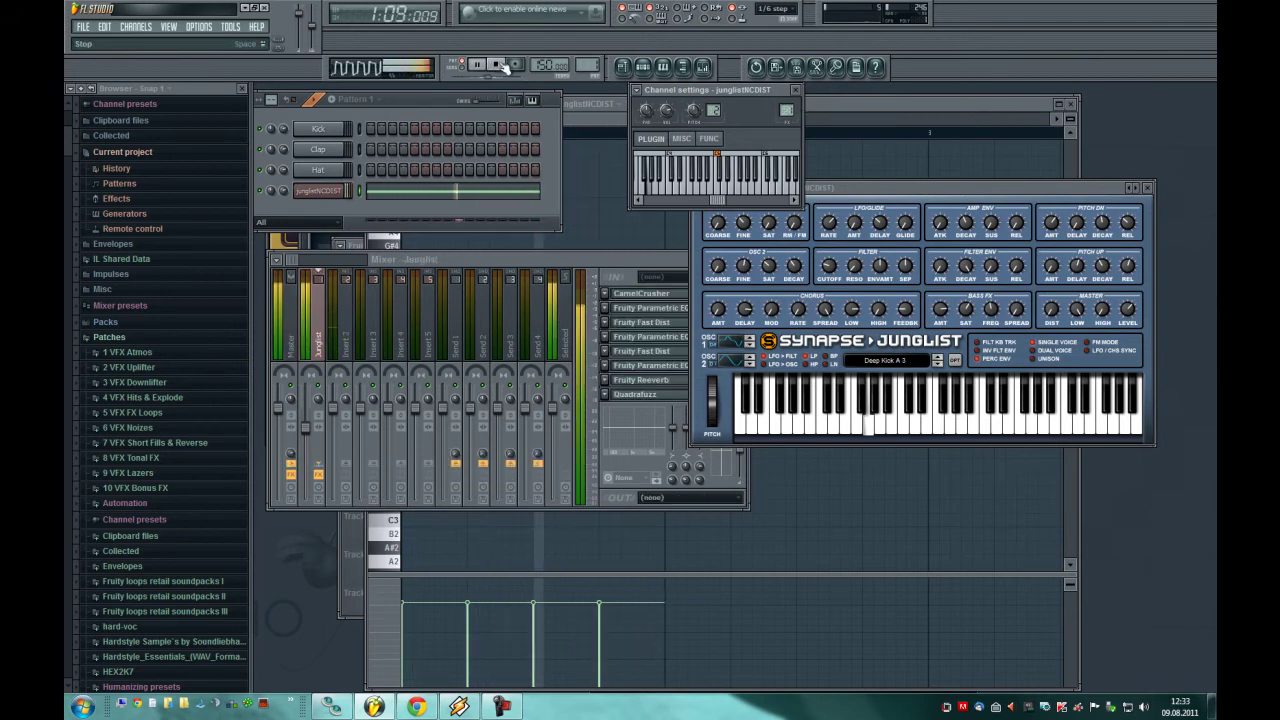
left_click(503, 66)
- Reopen the junglistNCDIST piano roll and remove the last three G3 notes, keeping only the first one
left_click(322, 191)
left_click(328, 190)
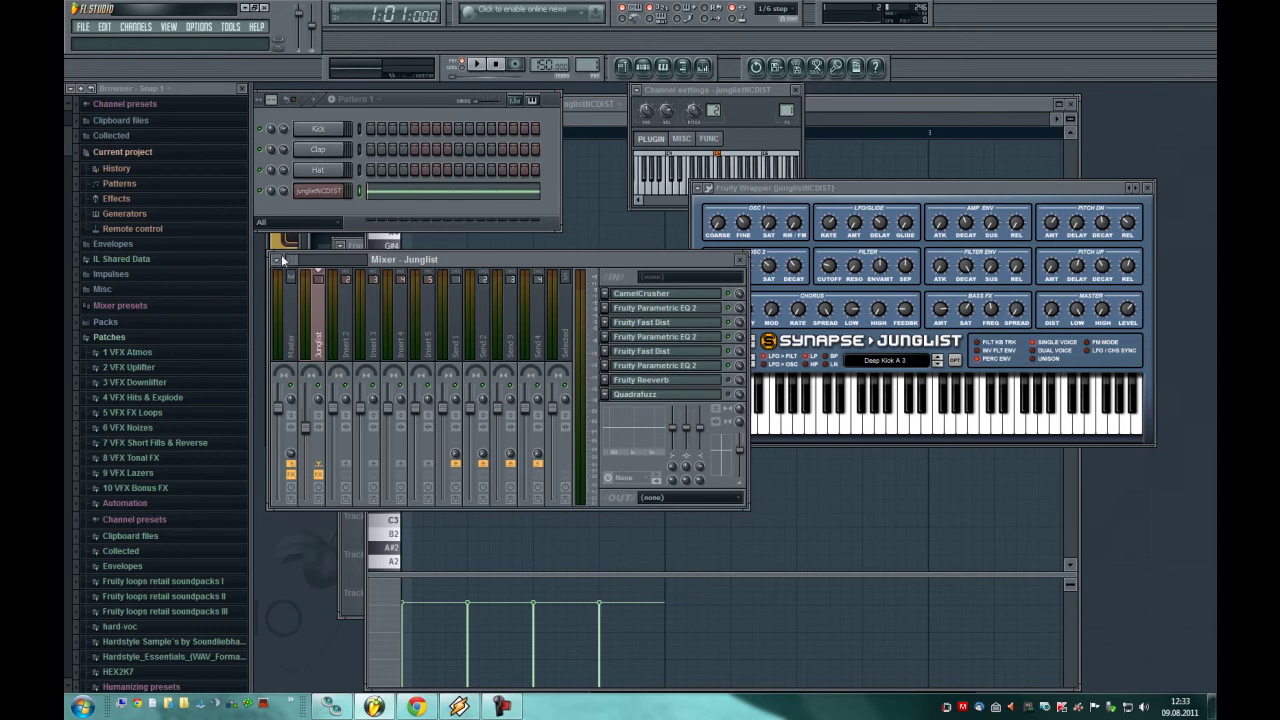
left_click(409, 194)
scroll(434, 336, "down", 2)
left_click(436, 352)
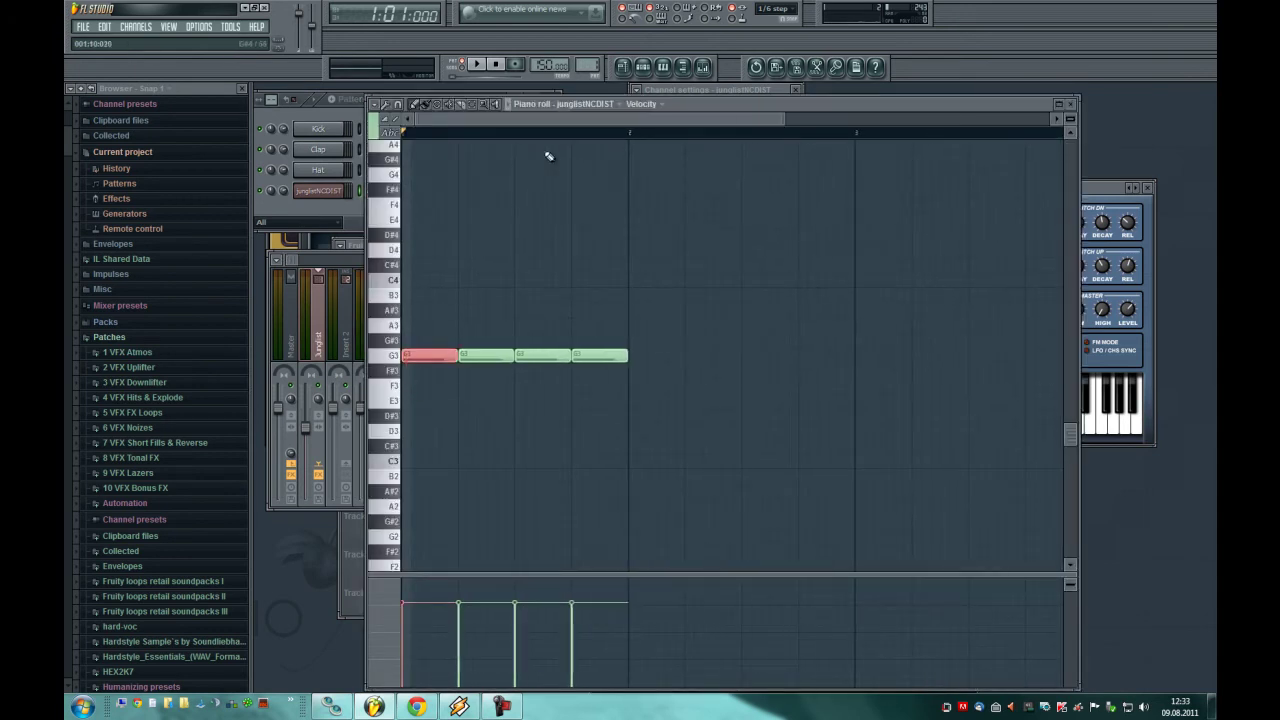
key("ctrl+z")
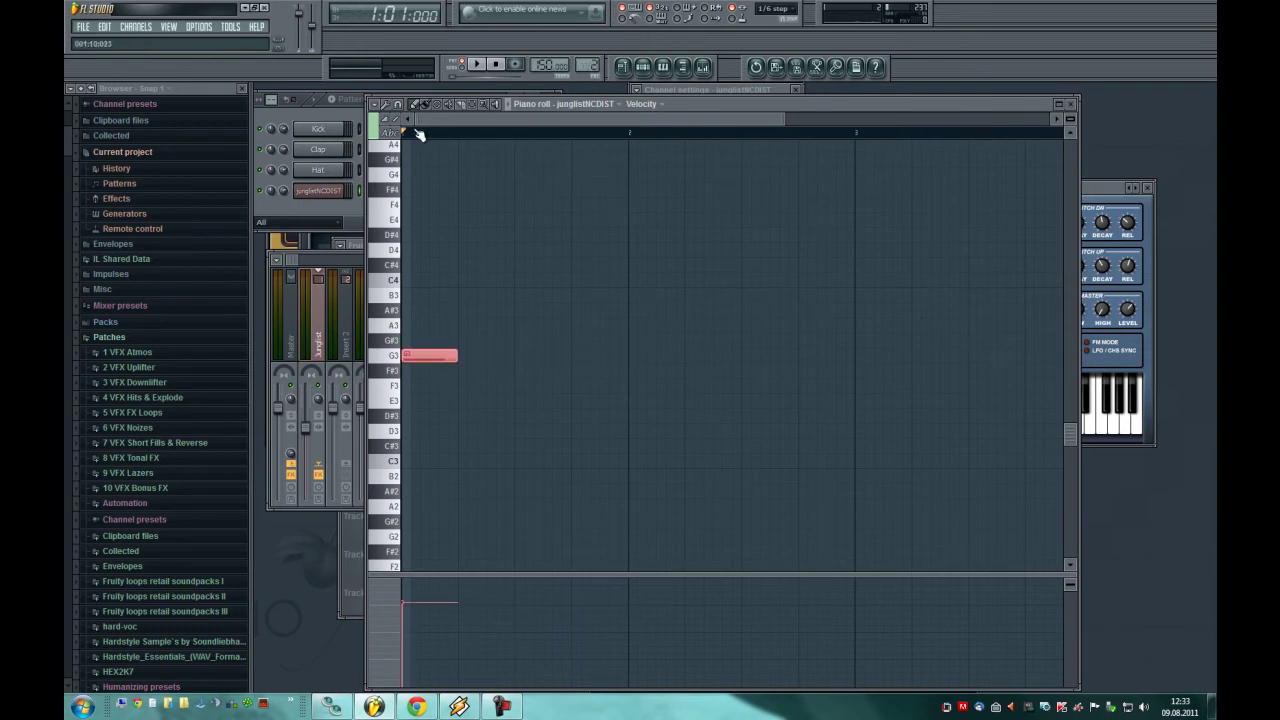
- Lengthen the remaining G3 note in the junglistNCDIST piano roll to half a bar and play the pattern to check it
left_click(318, 190)
left_click_drag(748, 246, 724, 255)
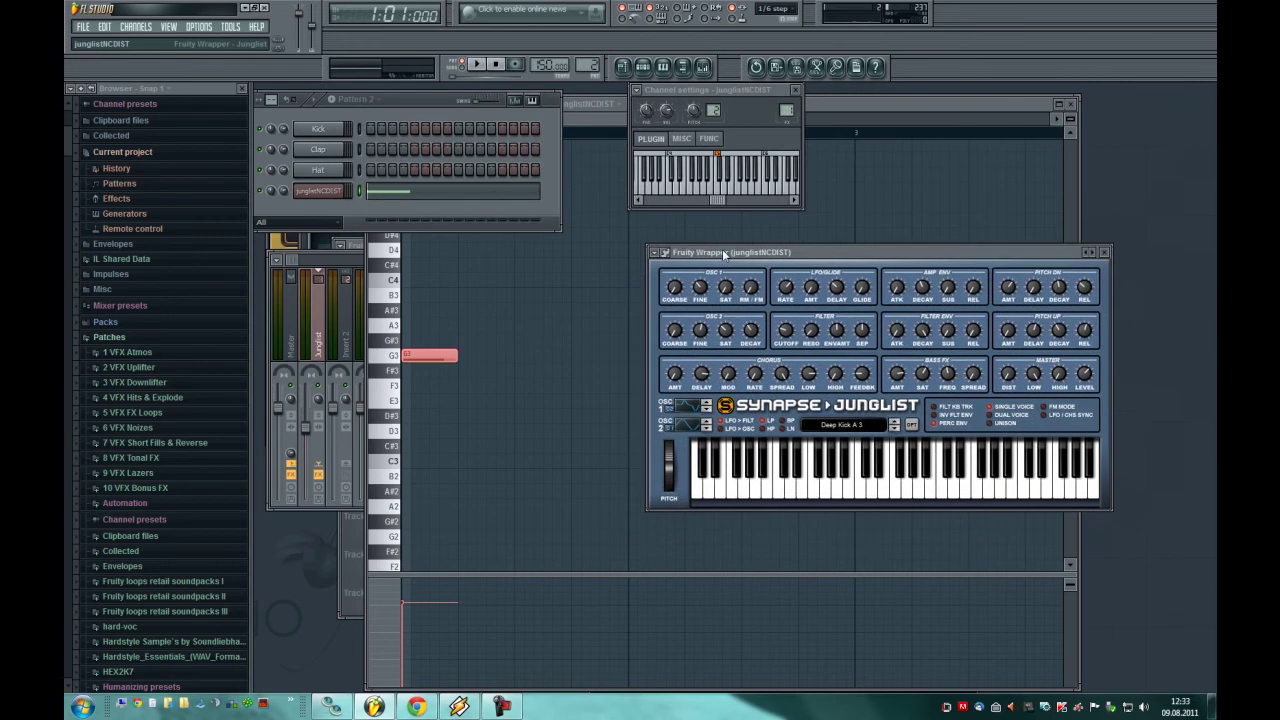
left_click(818, 105)
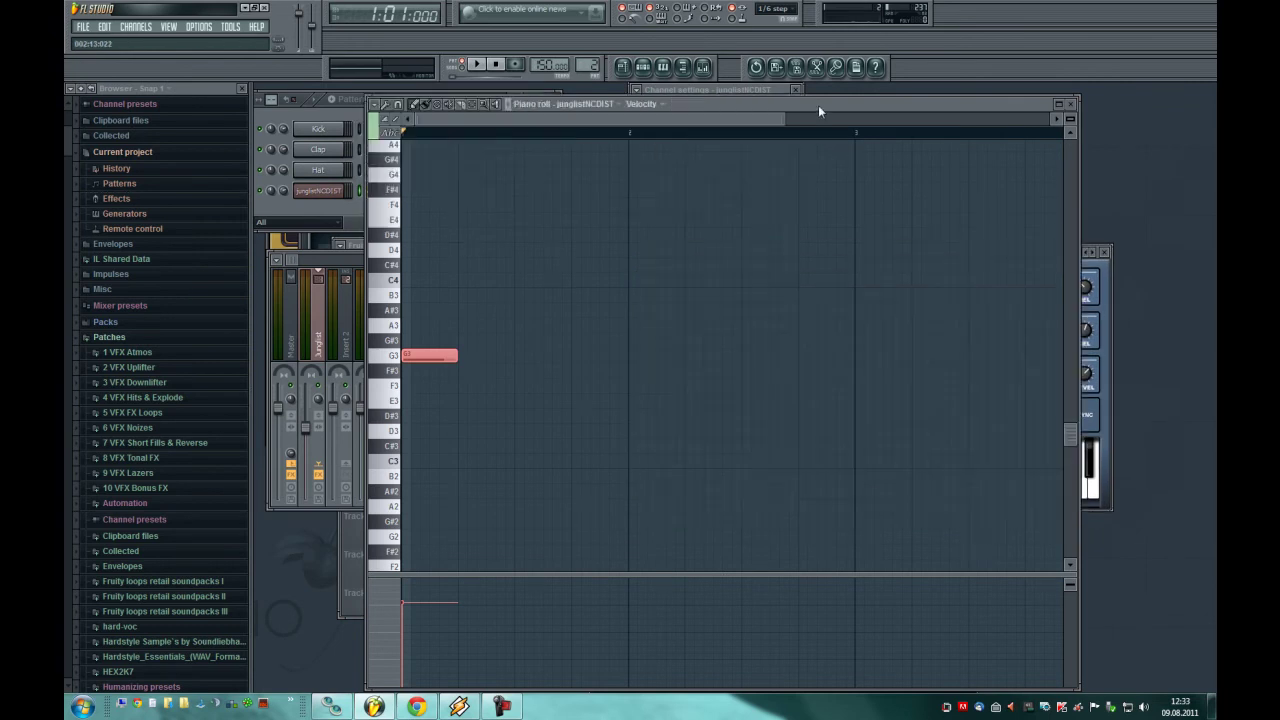
left_click_drag(481, 350, 511, 342)
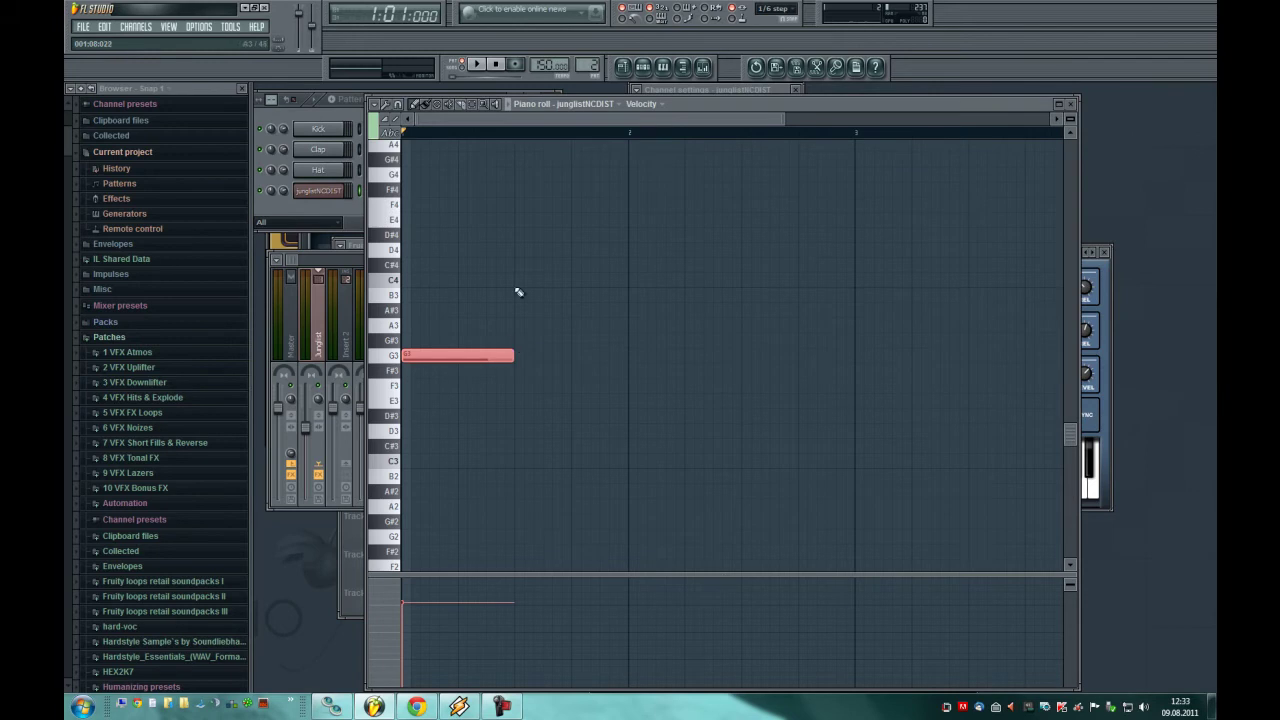
left_click(477, 64)
left_click(496, 64)
- Bring the Junglist synth window forward and play the longer note once more before returning to the piano roll
left_click(1097, 271)
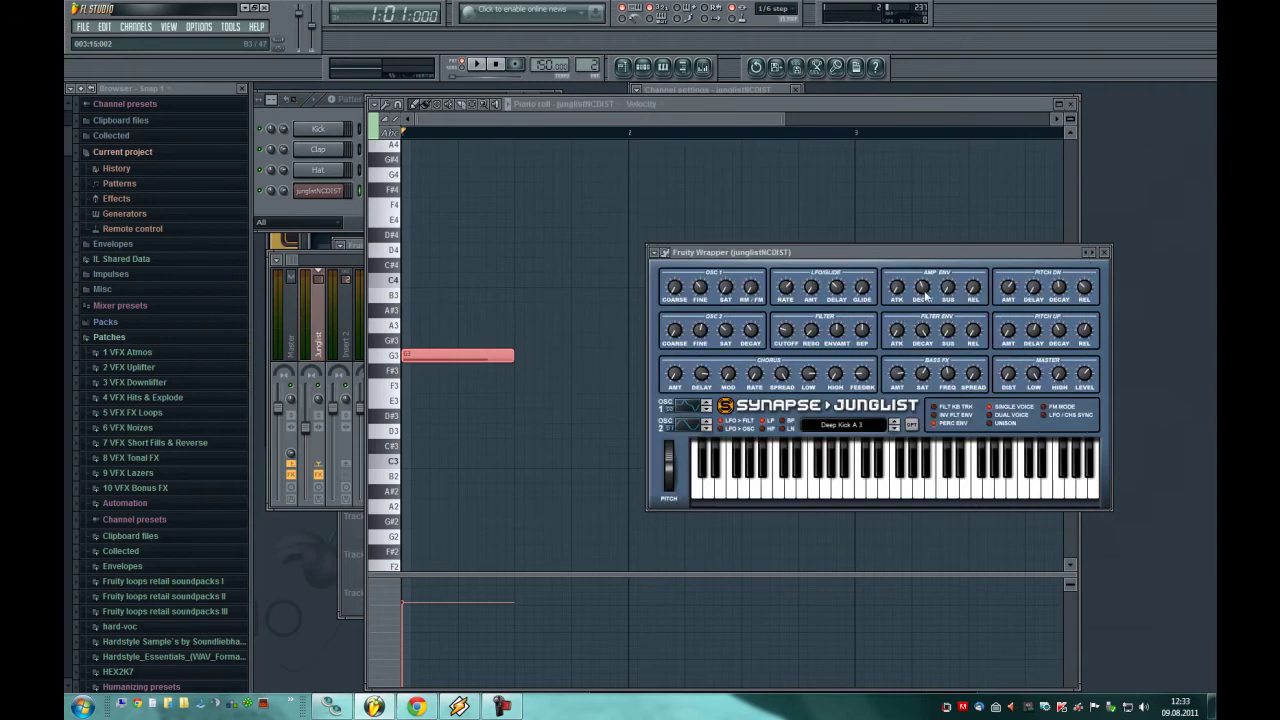
left_click(477, 64)
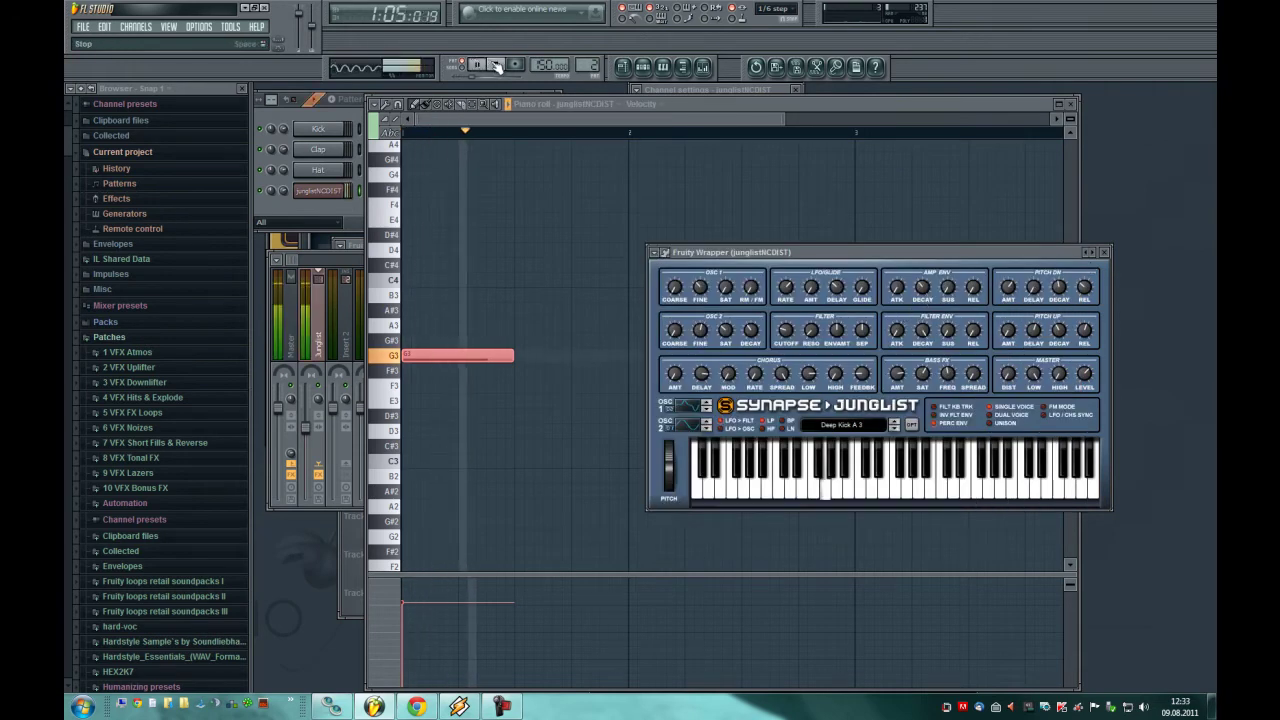
left_click(326, 192)
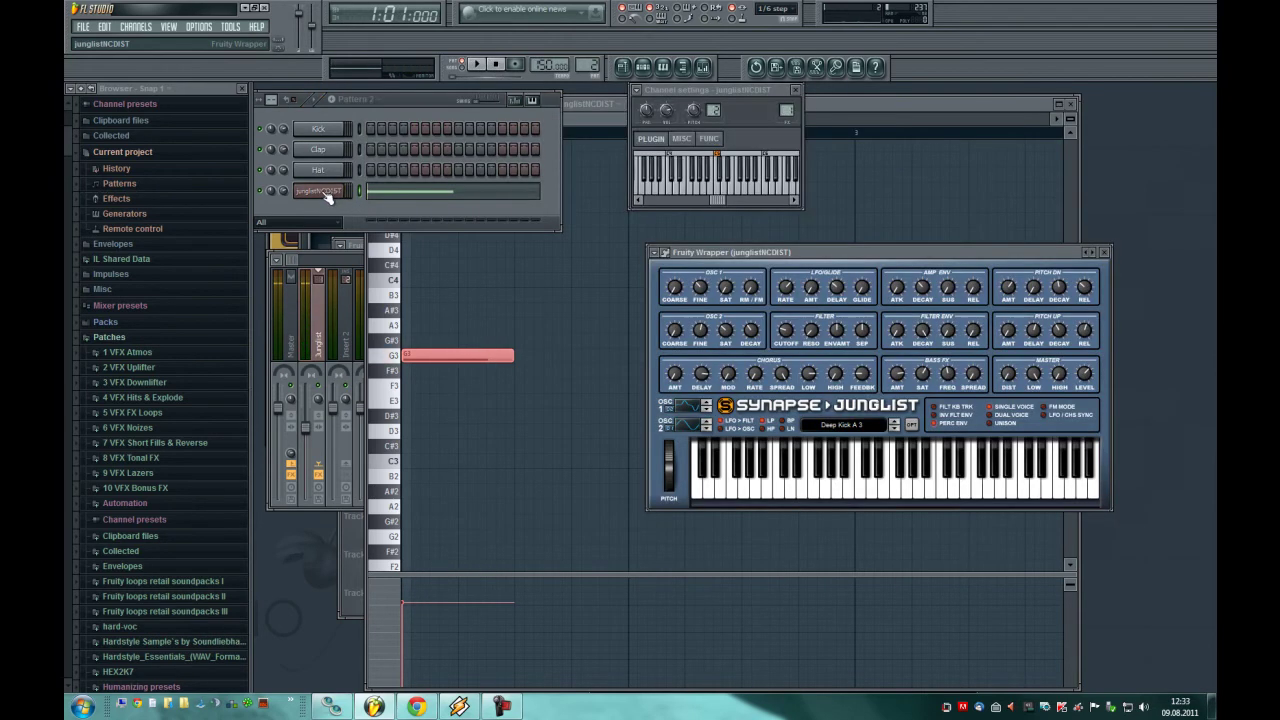
left_click(829, 107)
- Export the pattern to the Desktop as the MP3 file untitled.mp3 and start rendering
left_click(84, 28)
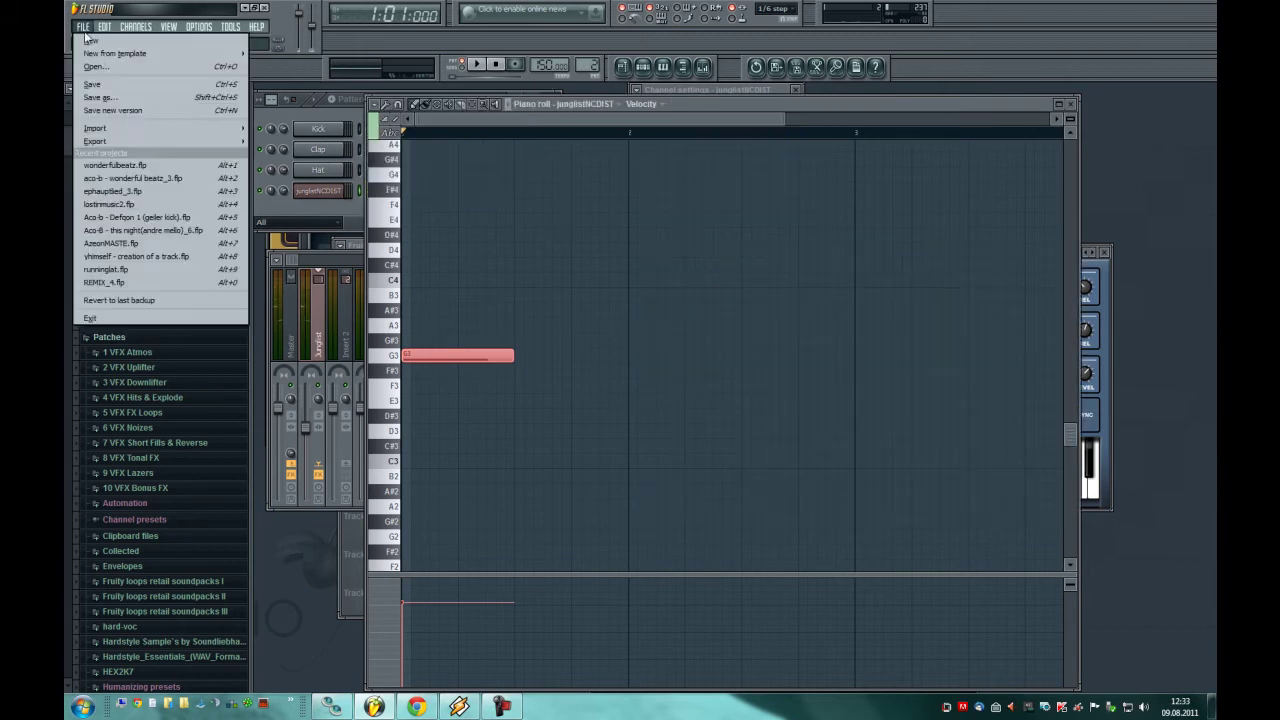
mouse_move(200, 136)
left_click(280, 172)
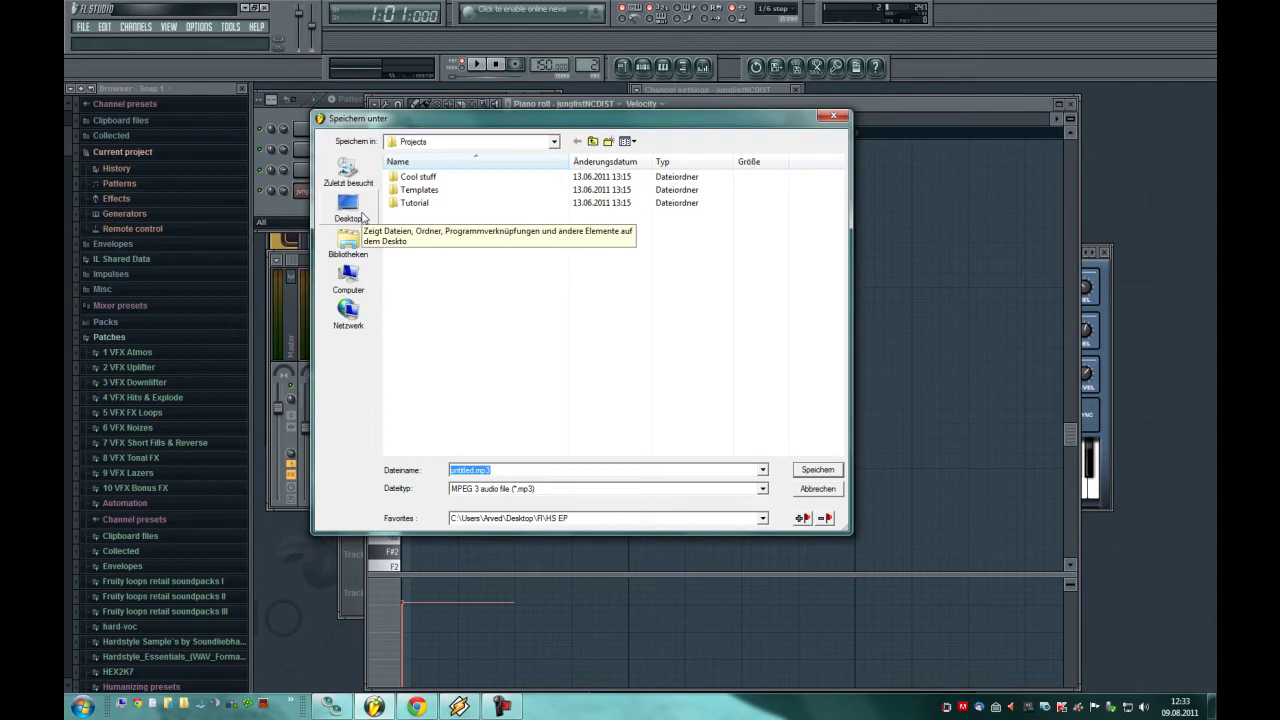
left_click(348, 210)
key("Return")
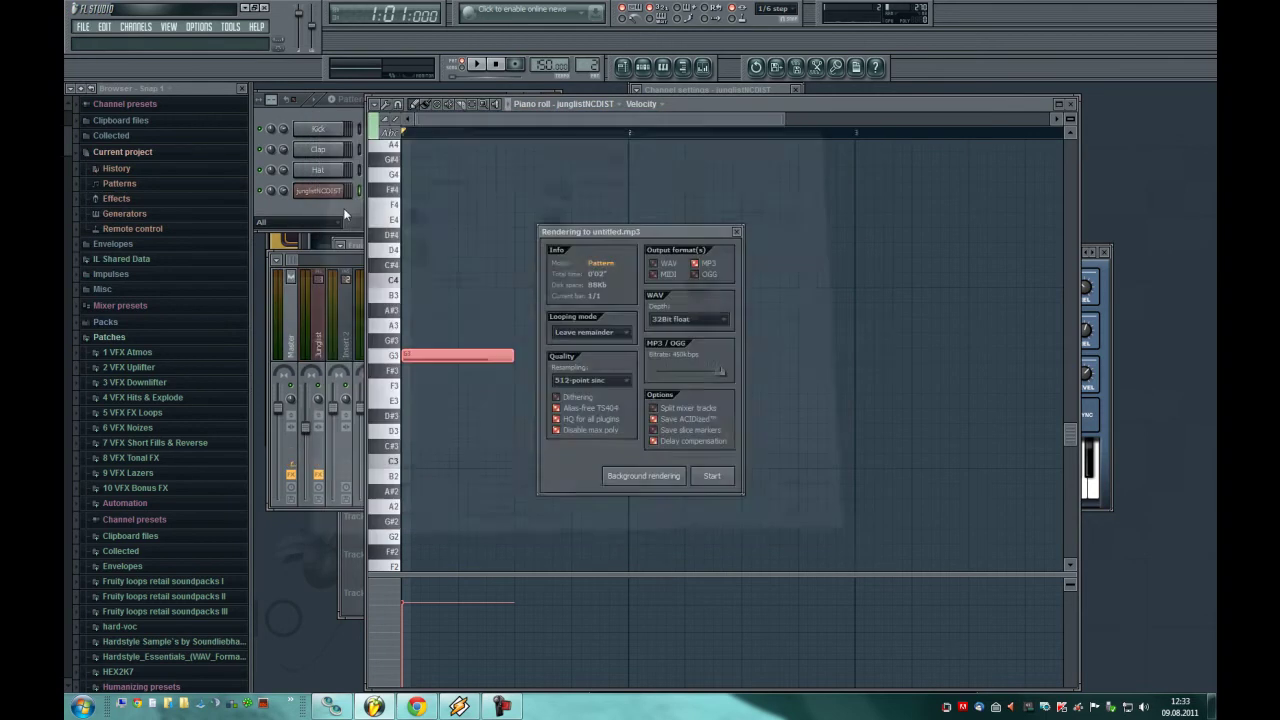
left_click(710, 477)
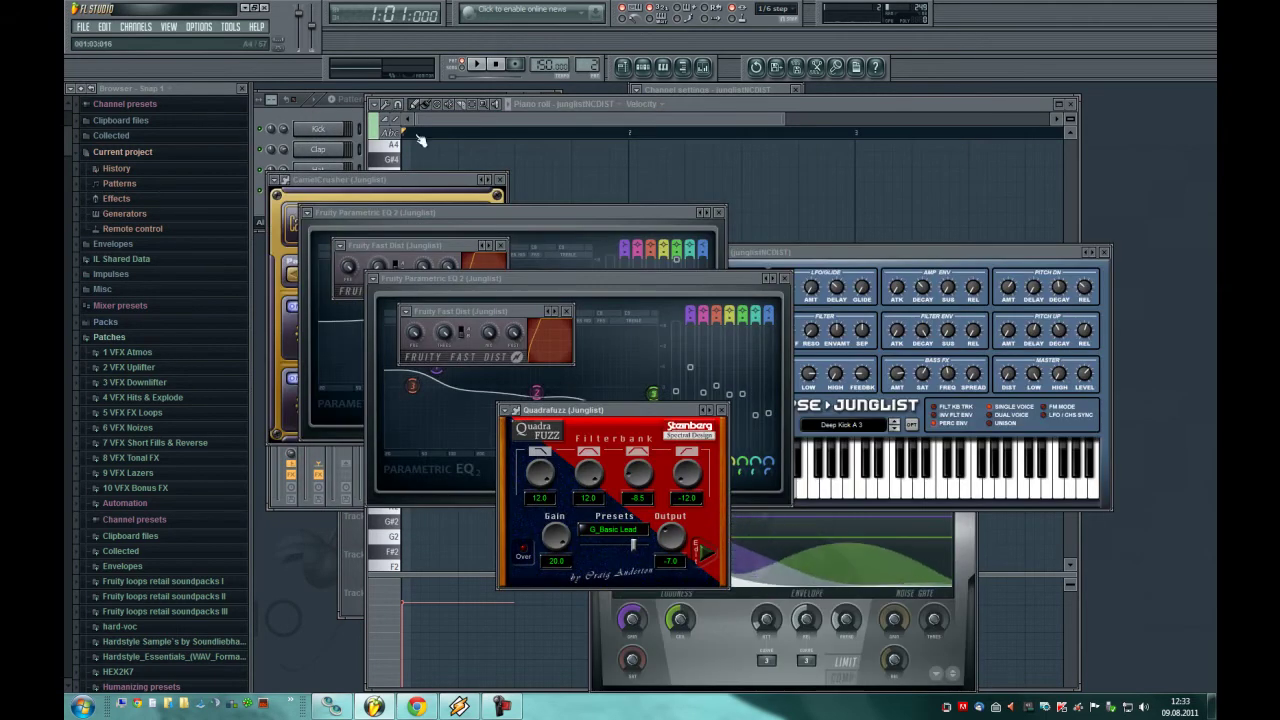
- Load untitled.mp3 from the Desktop into the Kick channel in place of its sample
left_click(316, 120)
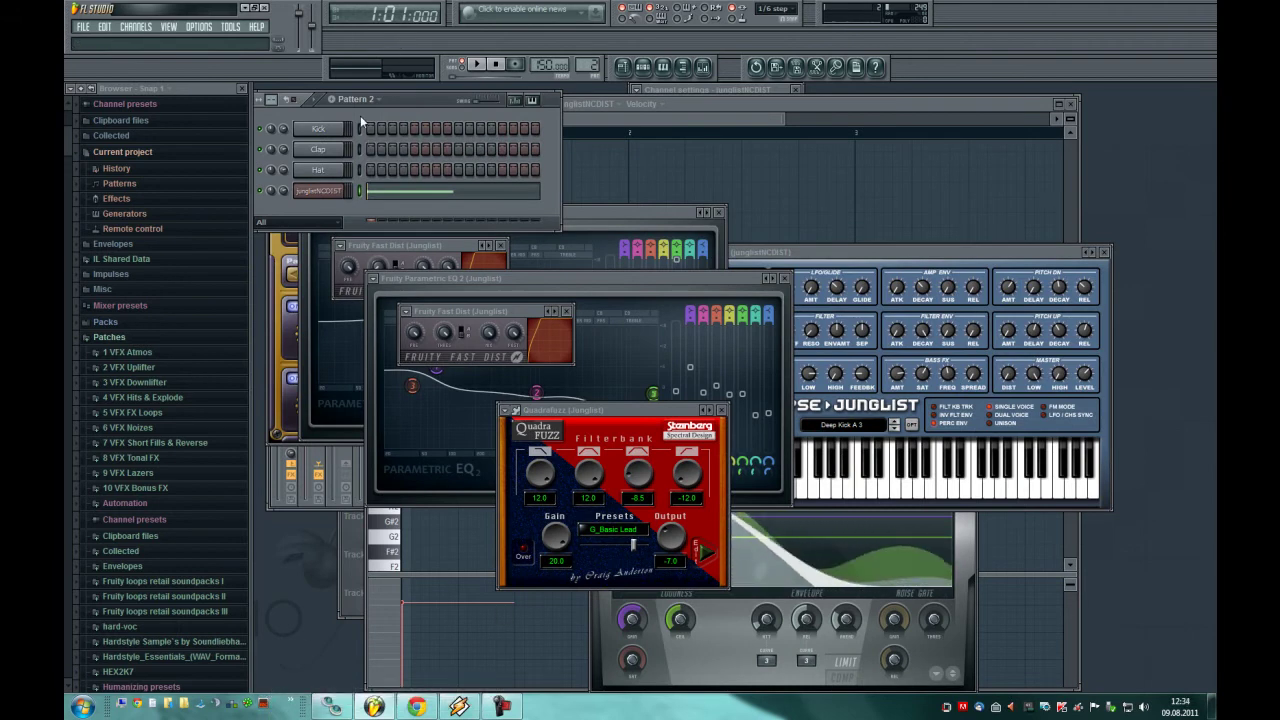
left_click(318, 128)
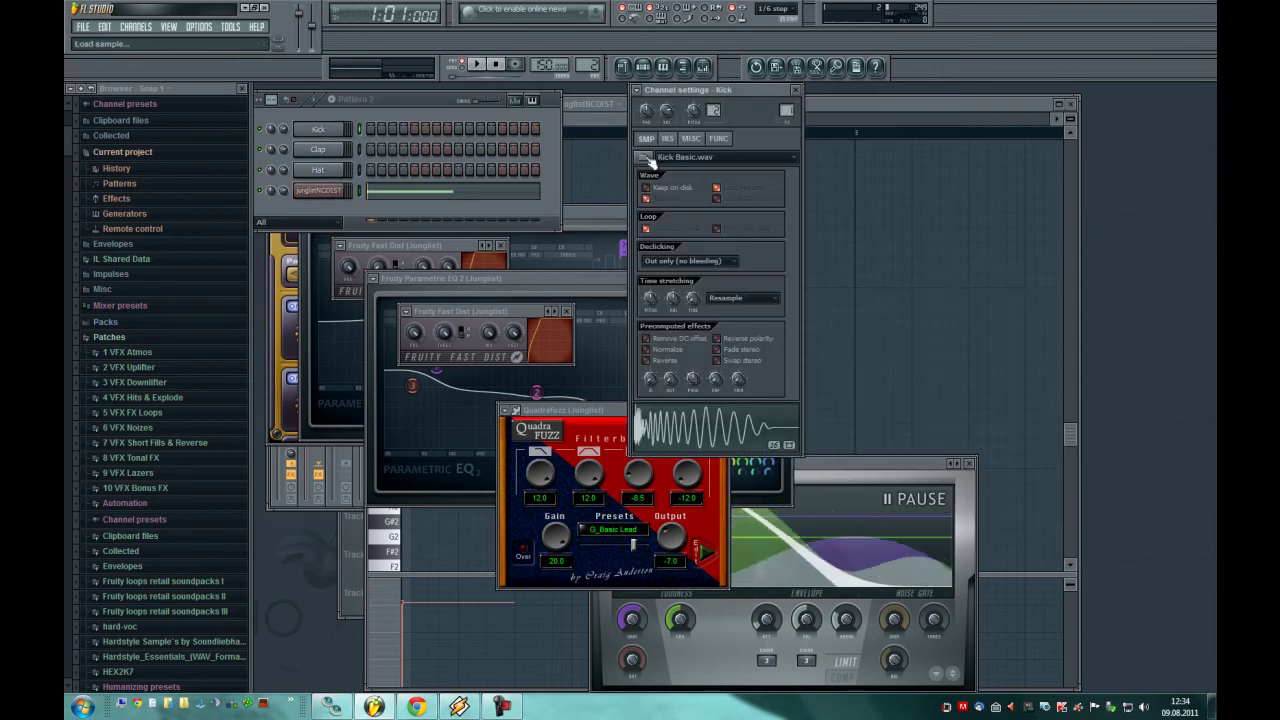
left_click(644, 160)
left_click(348, 207)
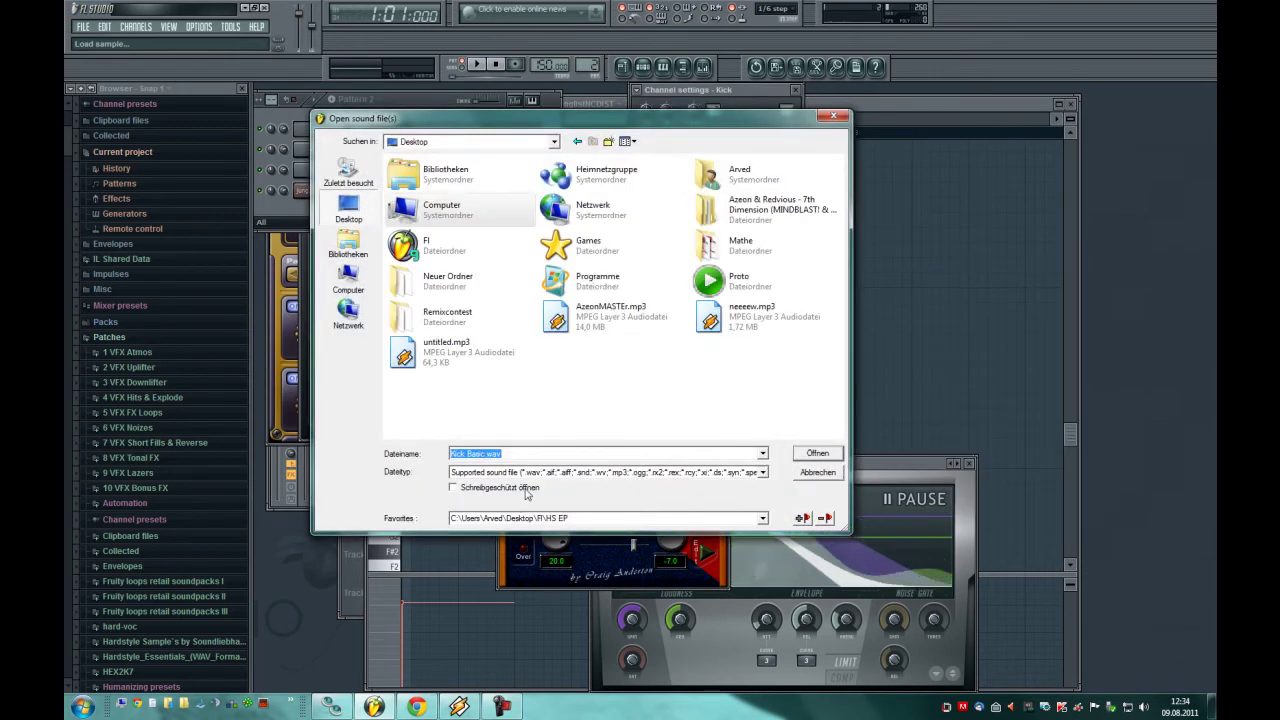
double_click(440, 350)
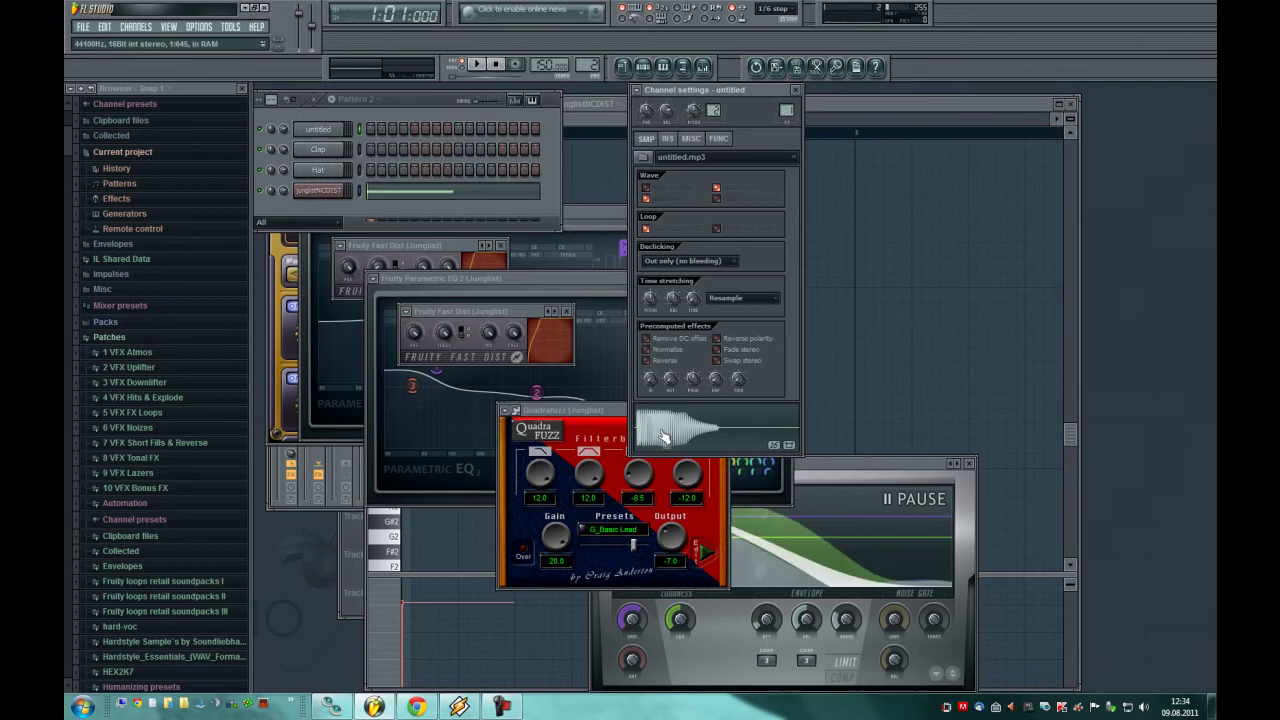
- Route the untitled sample channel to mixer track Insert 2 and audition it
left_click(340, 143)
left_click(338, 138)
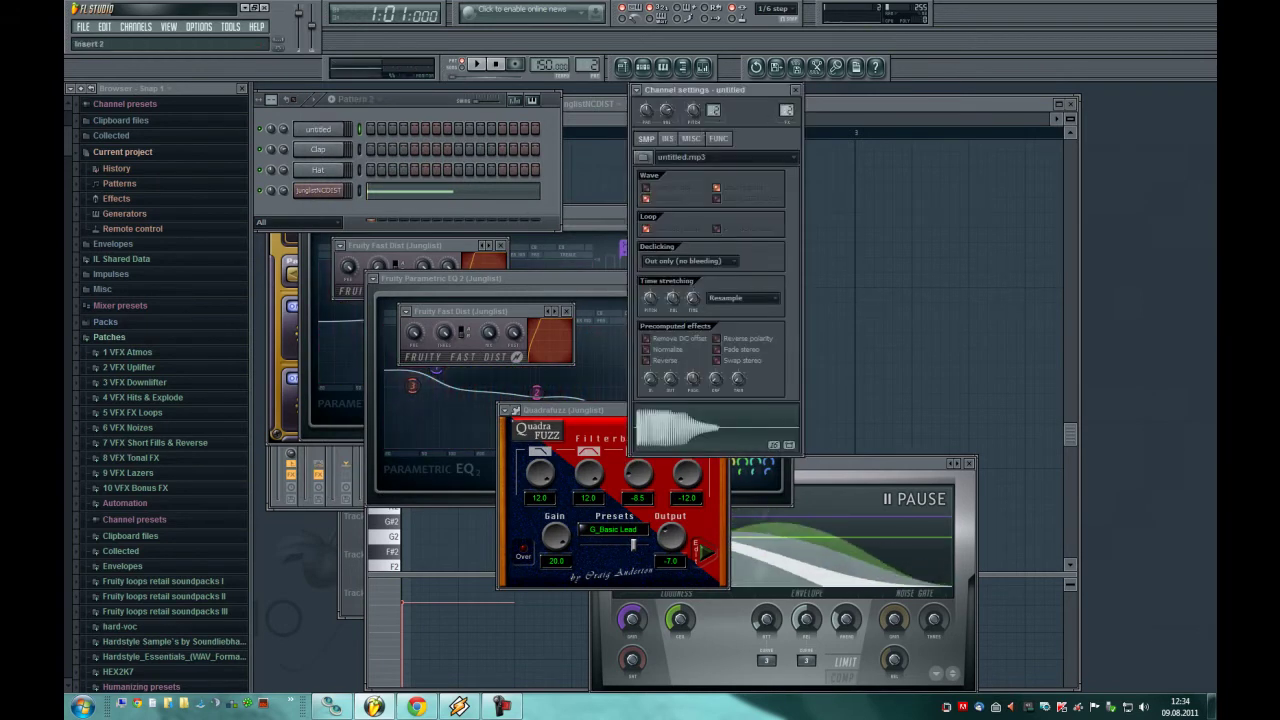
double_click(786, 110)
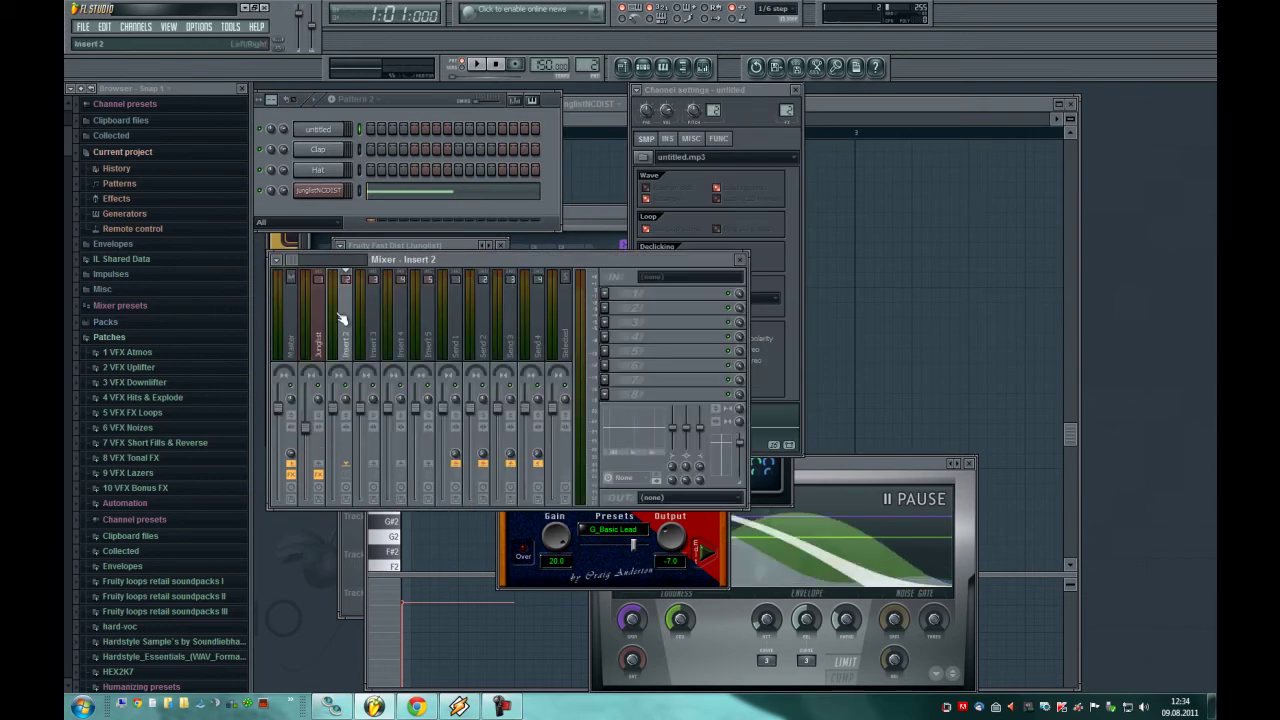
left_click(312, 140)
- Open the untitled sample in Edison and select the kick waveform back to its start, from 0:028 to 1:005
right_click(677, 406)
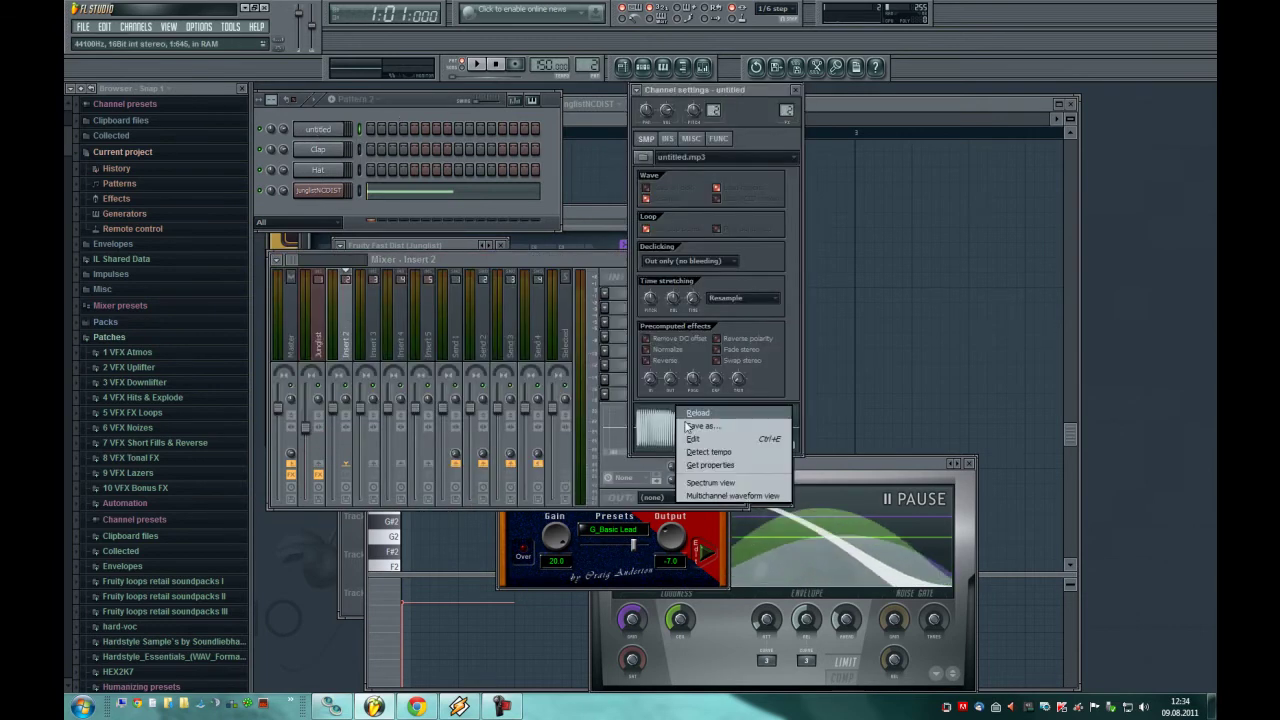
left_click(685, 440)
left_click_drag(678, 336, 280, 333)
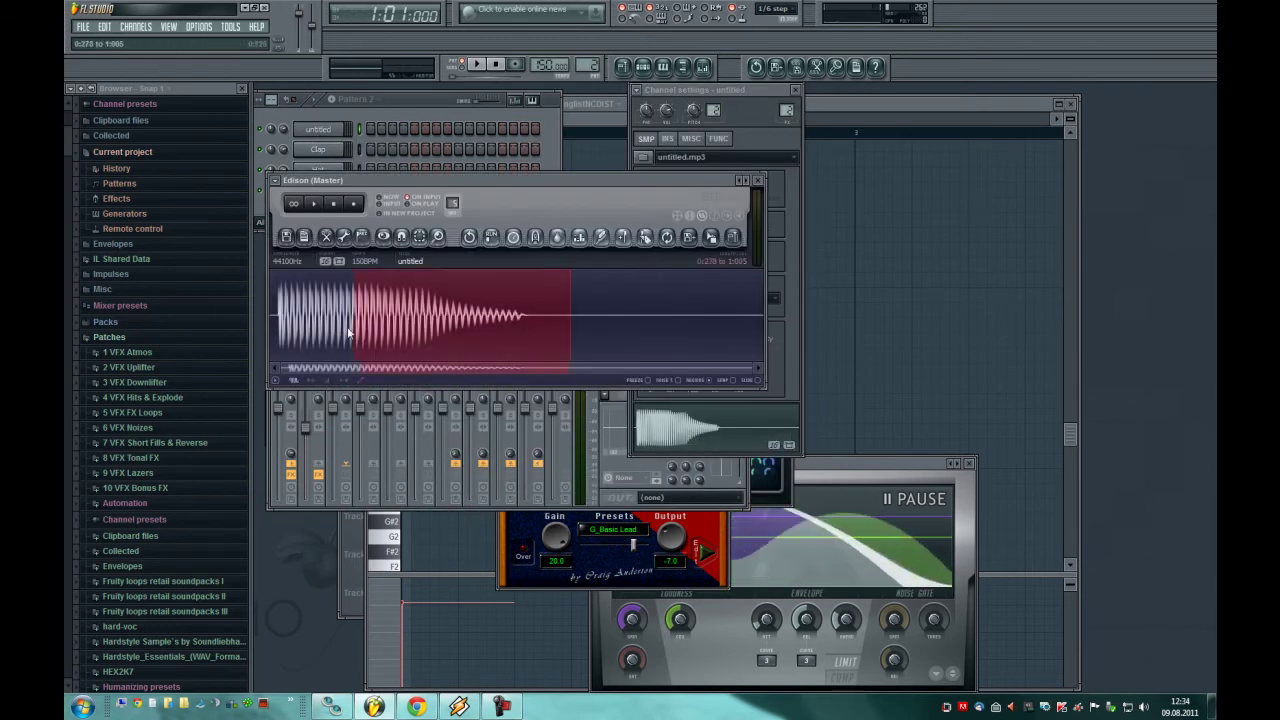
scroll(280, 333, "up", 8)
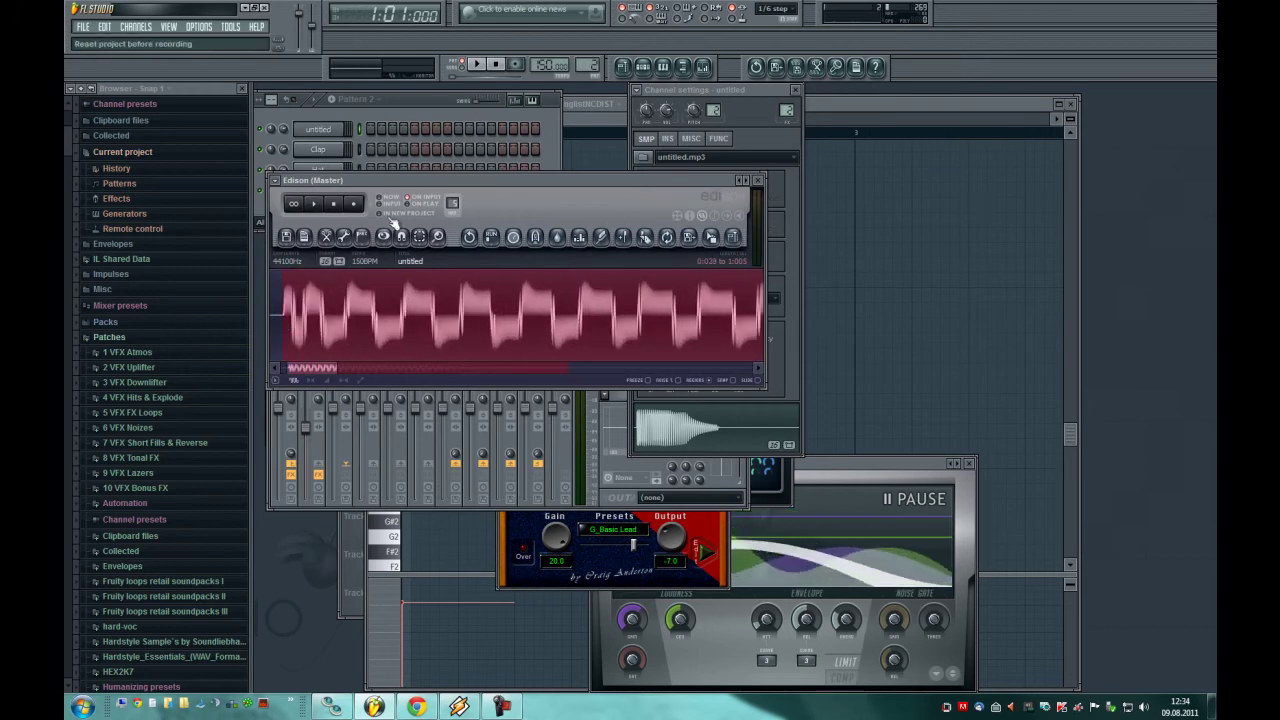
- Mark the selected kick waveform as a loop region in Edison and send the selection to the untitled sampler channel
left_click(361, 236)
left_click(390, 255)
left_click_drag(712, 237, 688, 383)
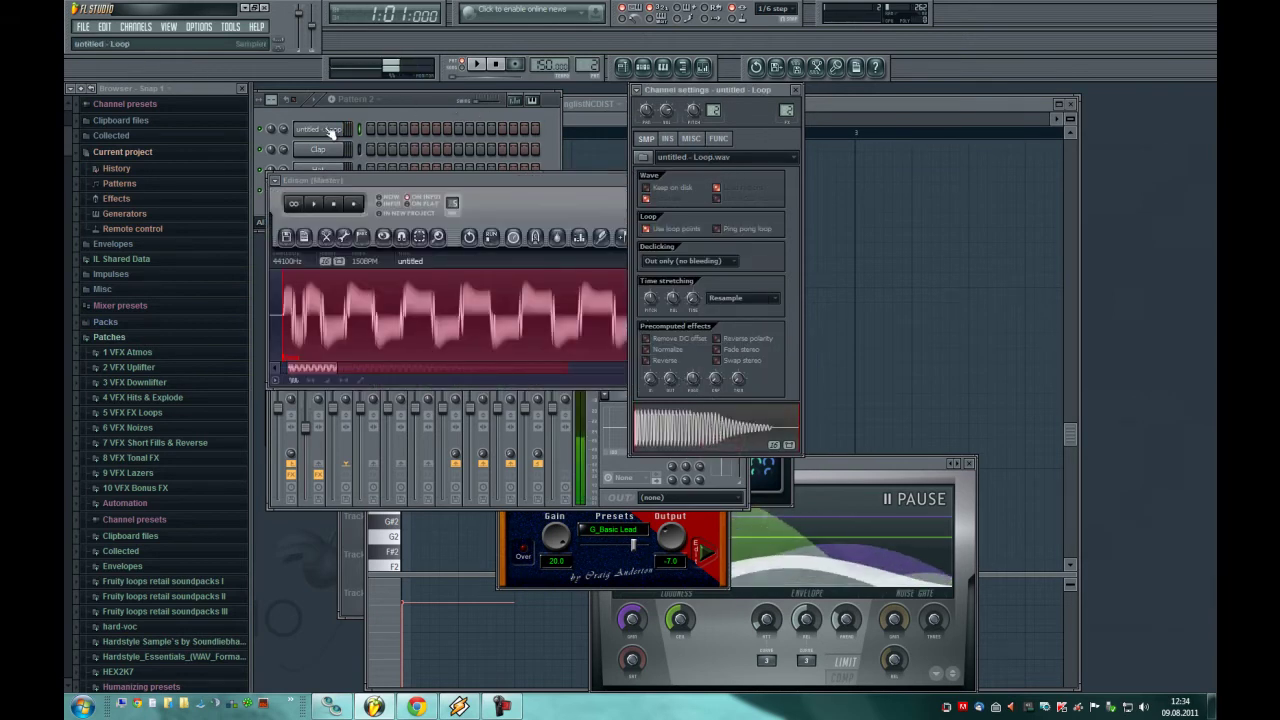
- Audition the channel holding the trimmed kick and check its level on Insert 2 in the mixer
left_click(407, 101)
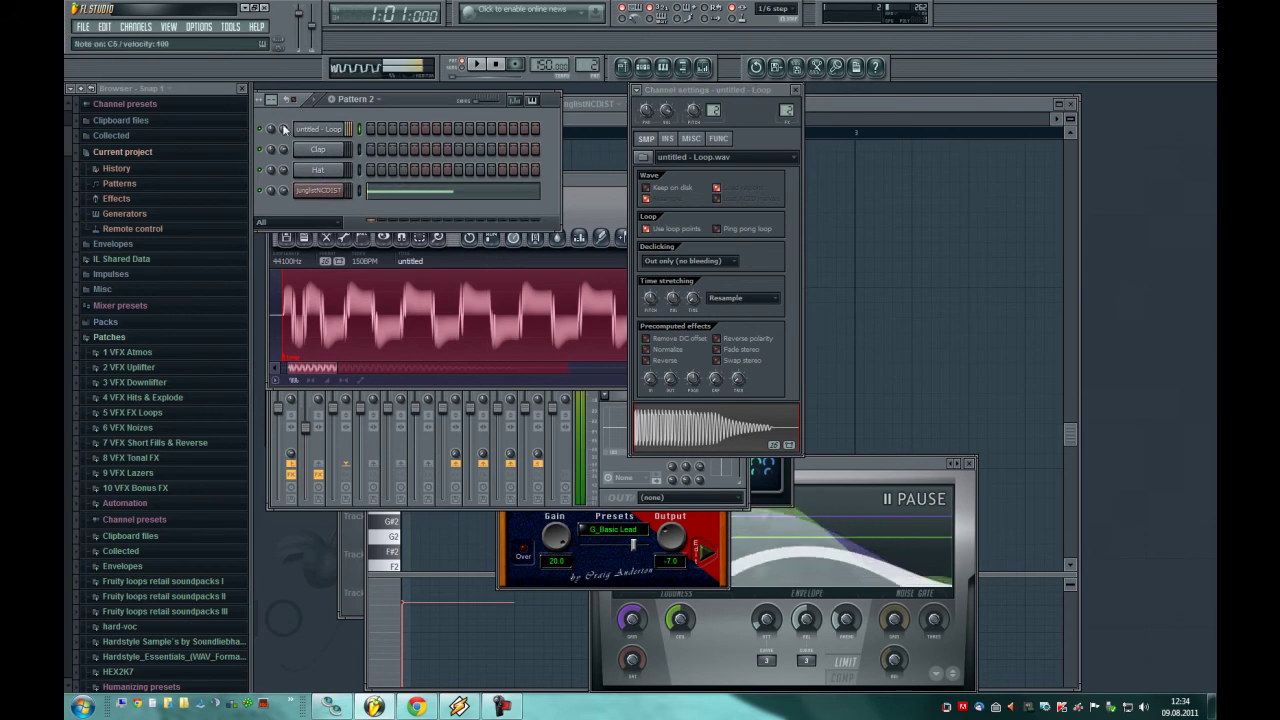
left_click(308, 128)
key("F9")
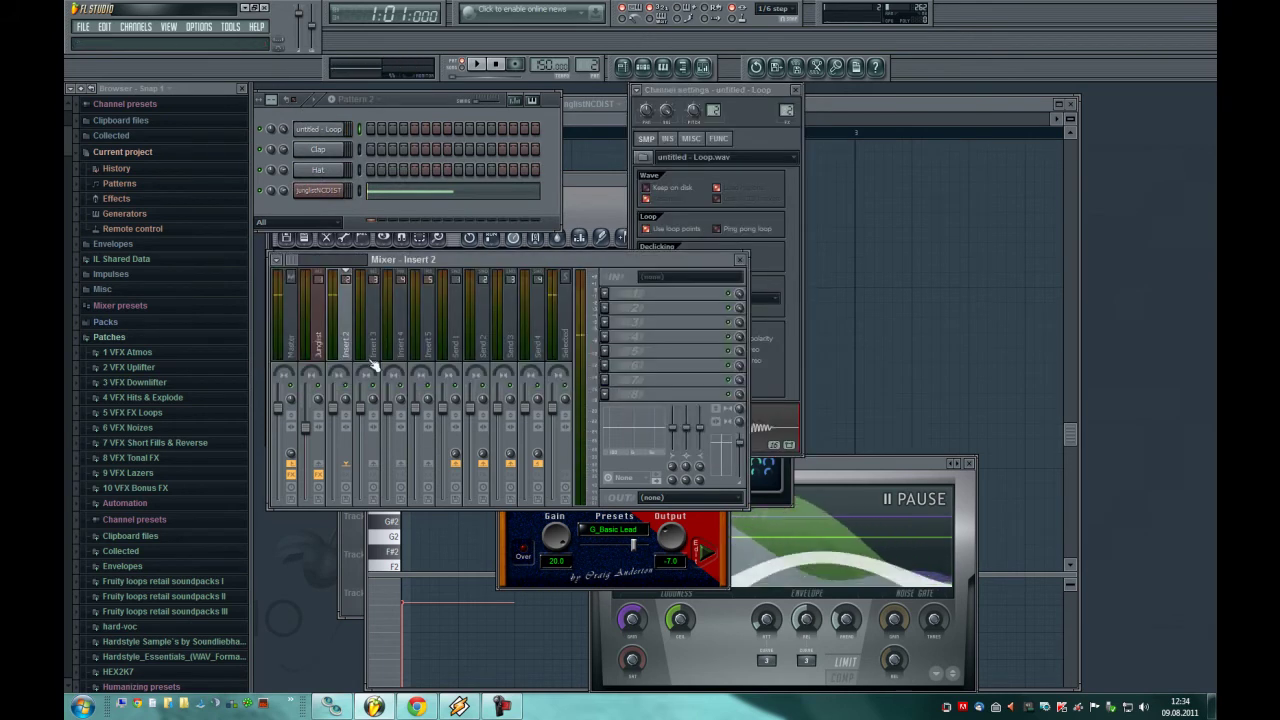
right_click(287, 276)
key("Escape")
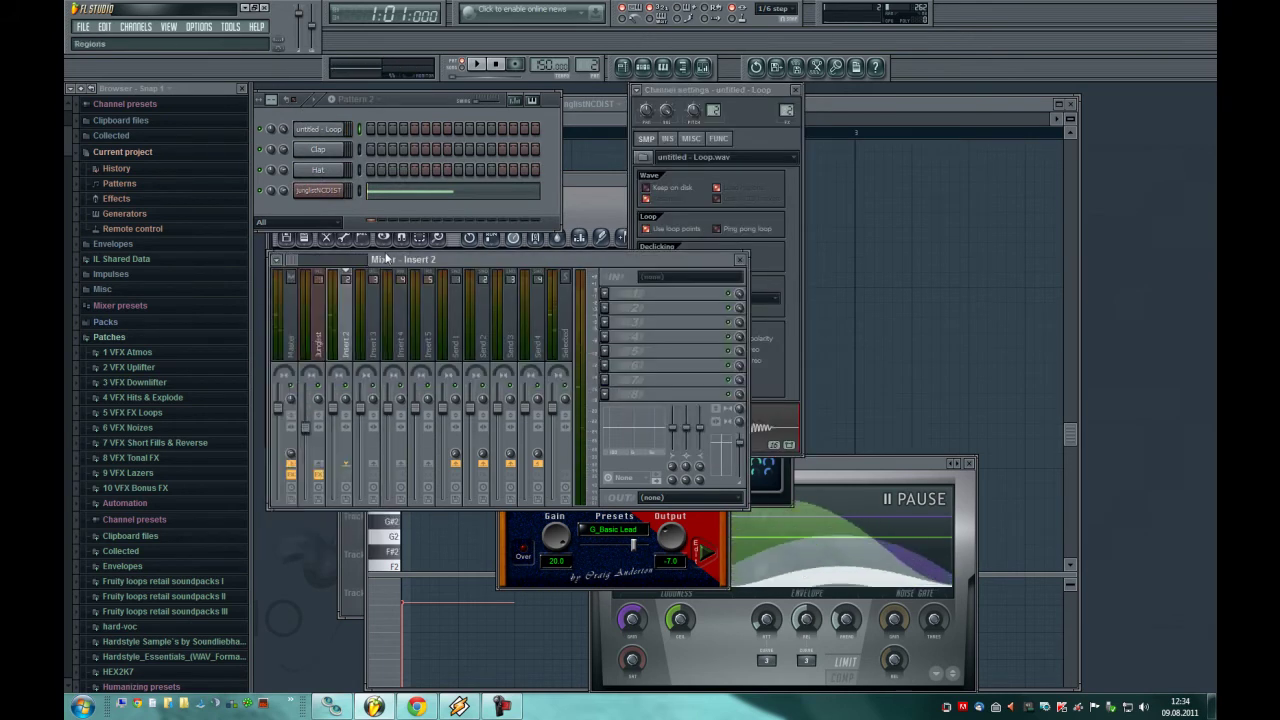
- Open CamelCrusher from the Junglist track's first effect slot, place it beside the mixer, and play the kick through it
left_click(338, 192)
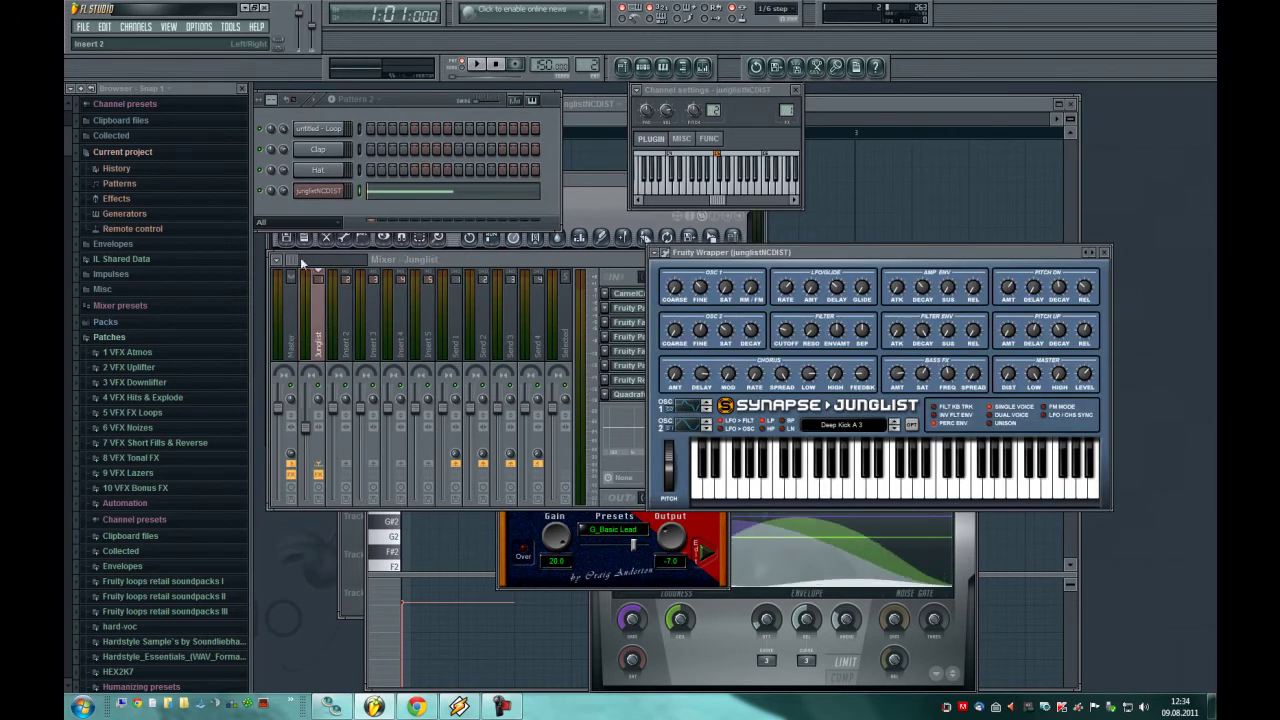
left_click(278, 261)
left_click(287, 261)
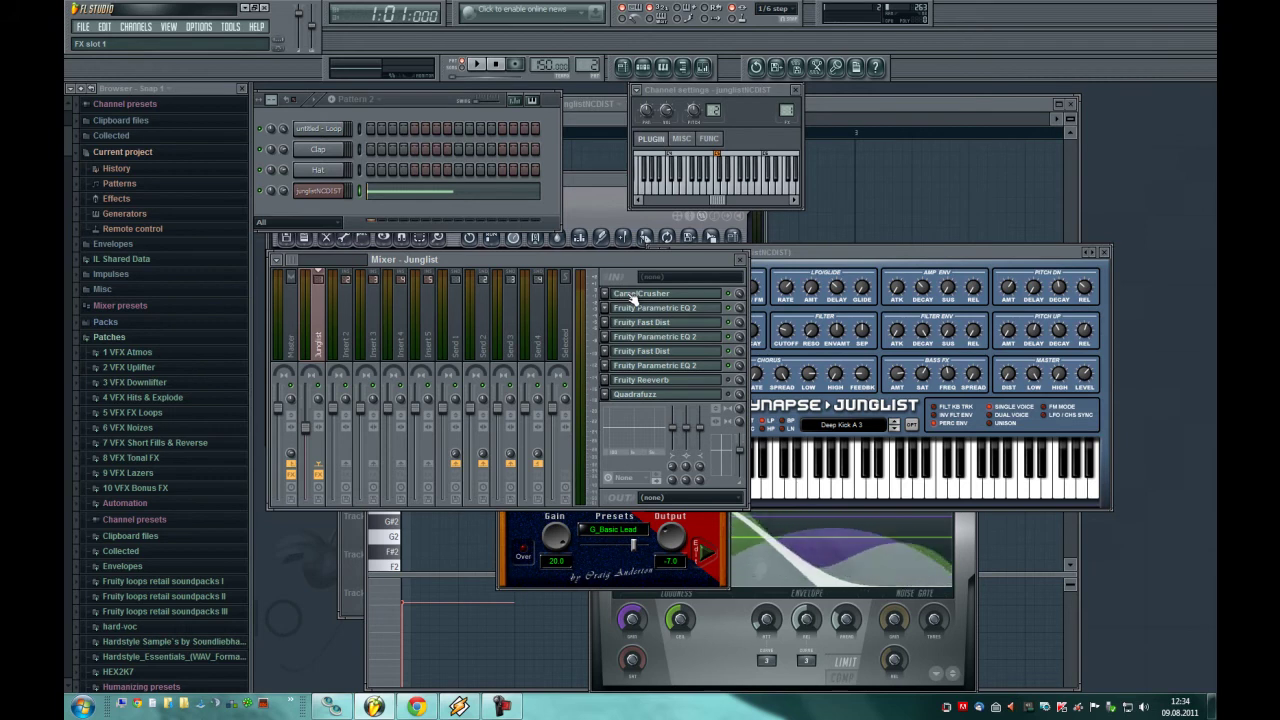
left_click(632, 296)
left_click_drag(411, 202, 946, 175)
left_click_drag(706, 258, 708, 240)
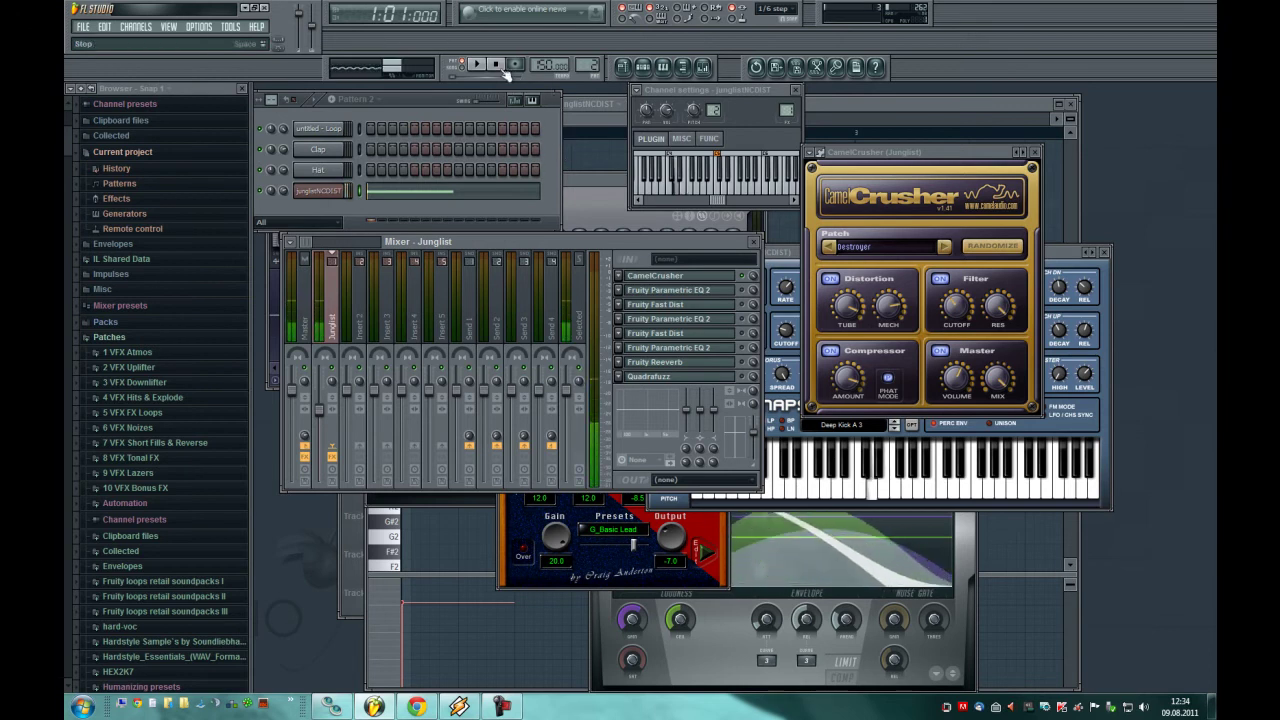
key("space")
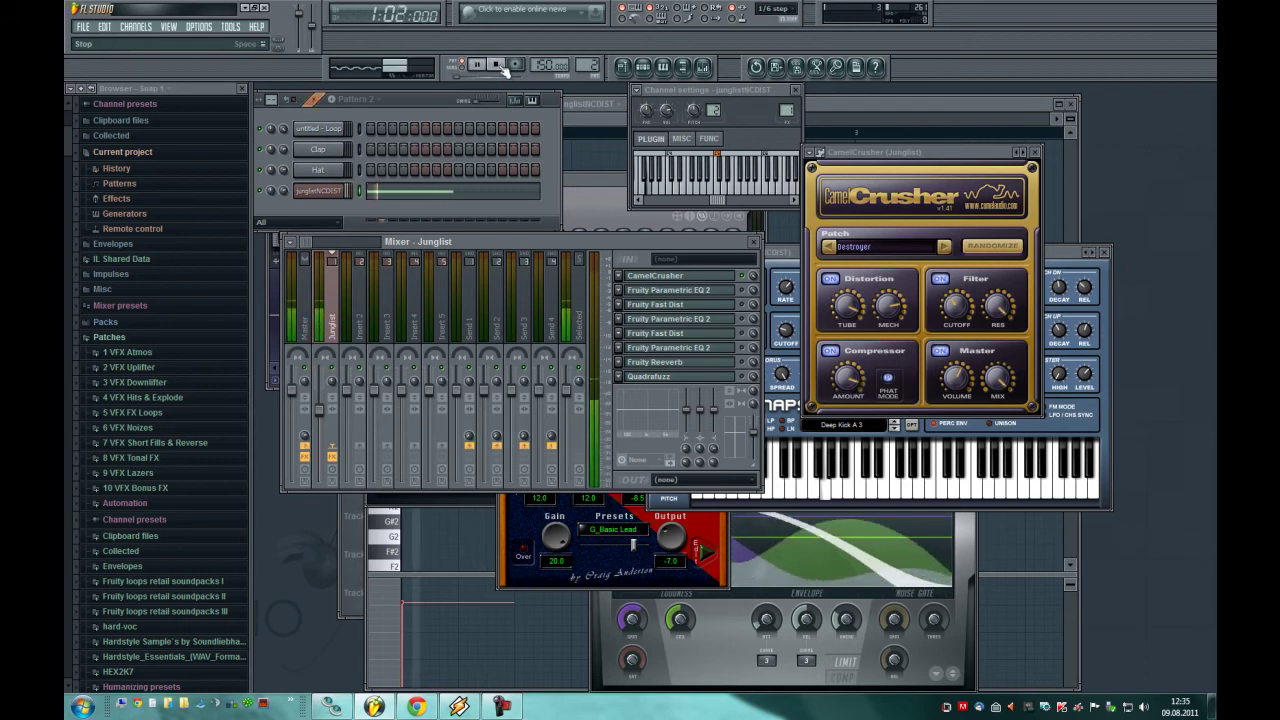
left_click(498, 65)
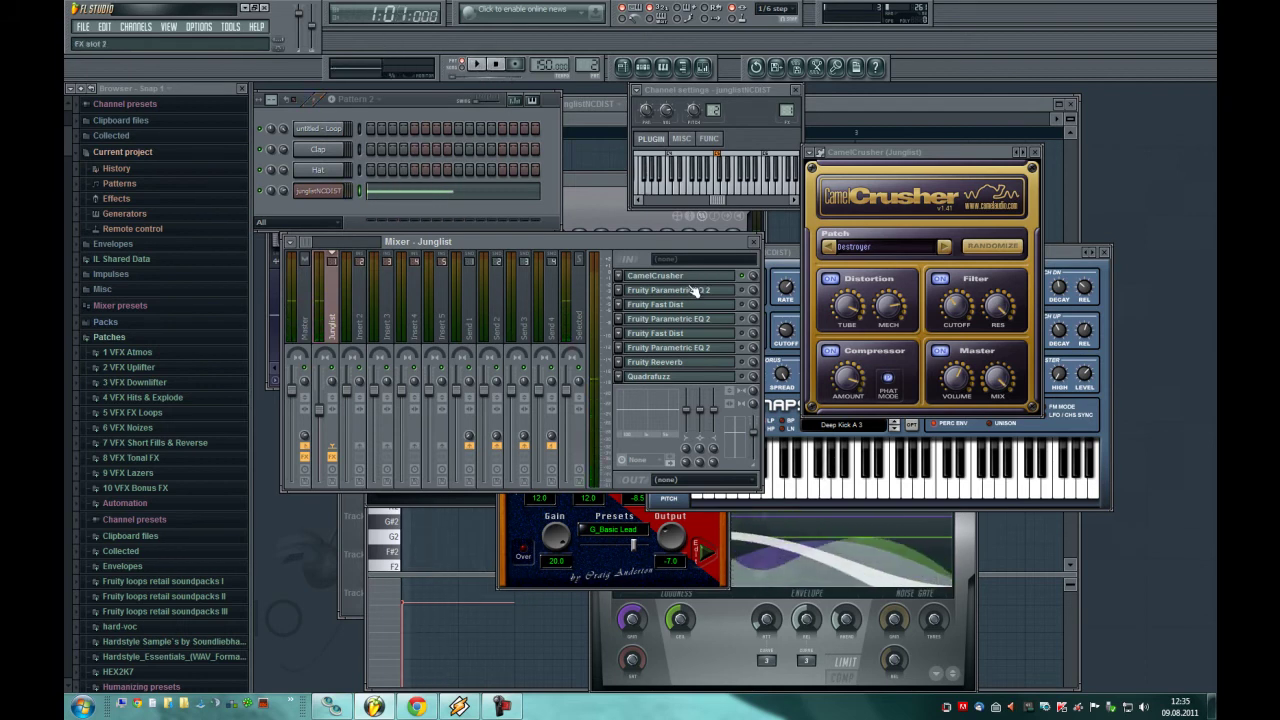
- Open Fruity Parametric EQ 2 from the Junglist track's second slot, place it below CamelCrusher, and enable the effect
left_click(694, 290)
left_click_drag(618, 222, 867, 397)
left_click(748, 293)
left_click(574, 604)
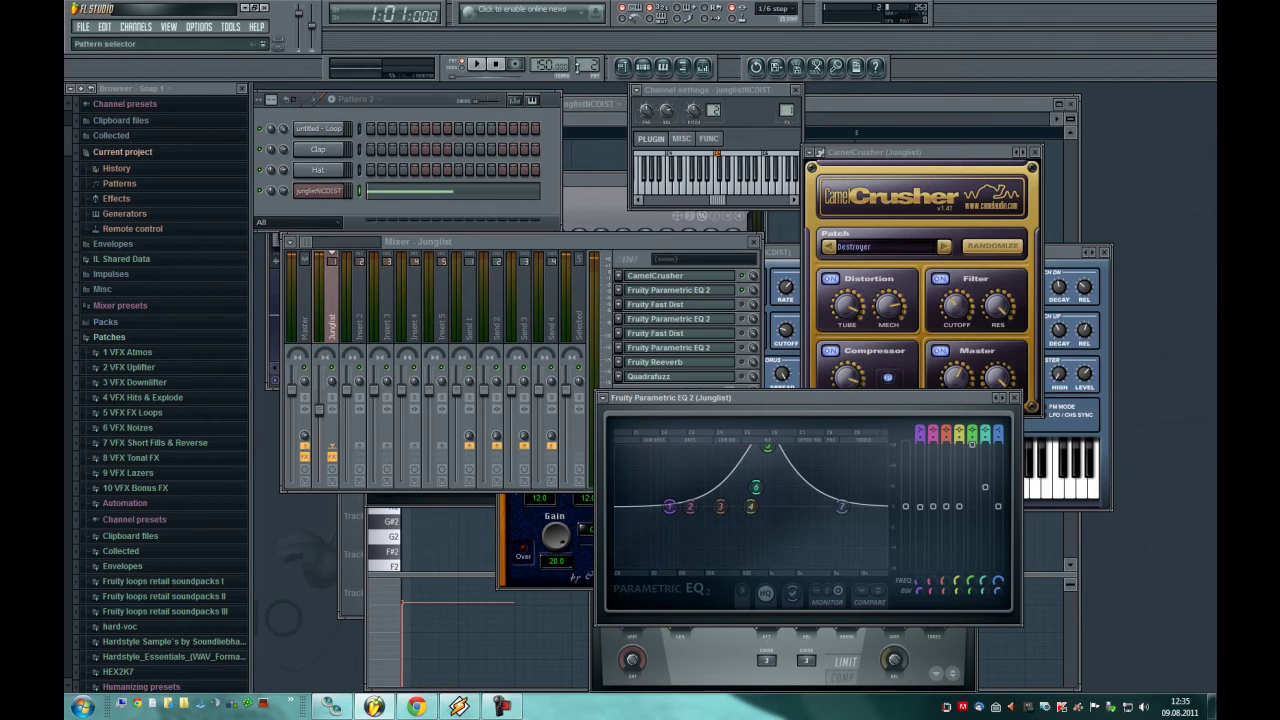
- Play the pattern through the EQ and shift the band 5 peak slightly lower, to about 900 Hz at 18.0 dB
key("space")
key("space")
left_click_drag(767, 449, 764, 448)
key("space")
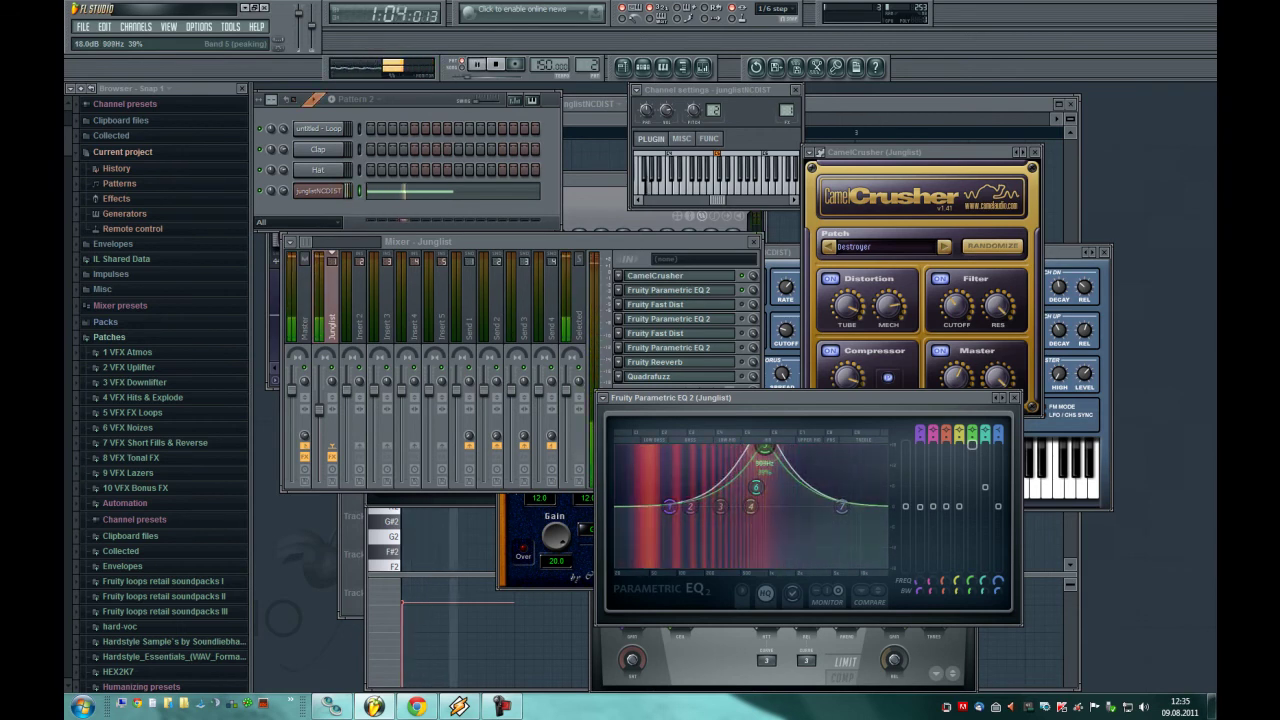
key("space")
- Open Fruity Fast Dist from the Junglist track's third slot, place it above CamelCrusher, and move the mixer clear of the effect windows
left_click(712, 305)
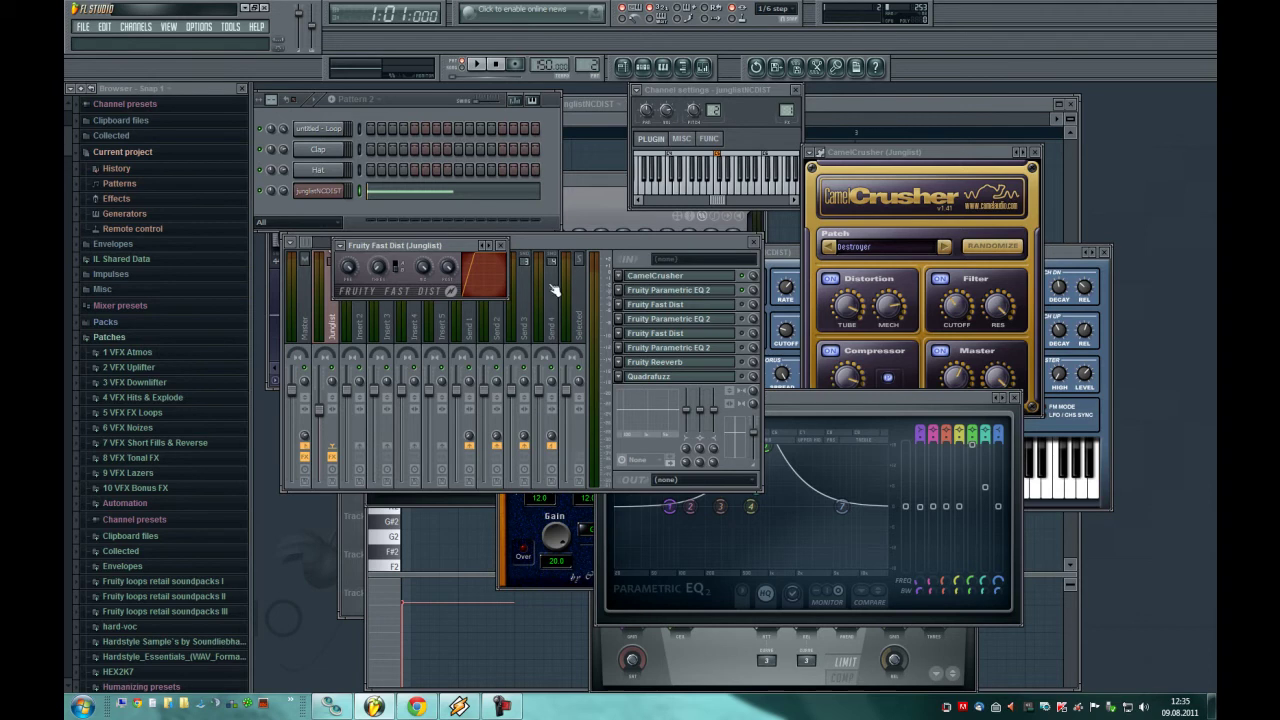
left_click_drag(463, 253, 930, 96)
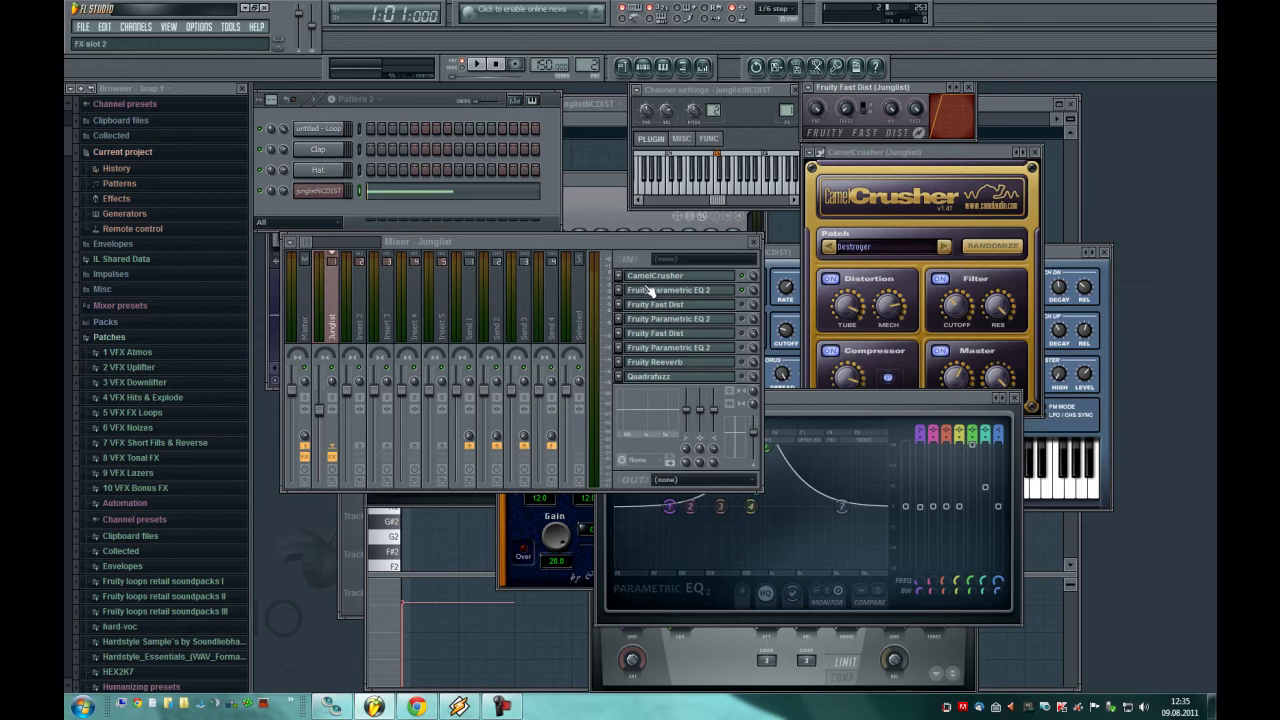
left_click(660, 242)
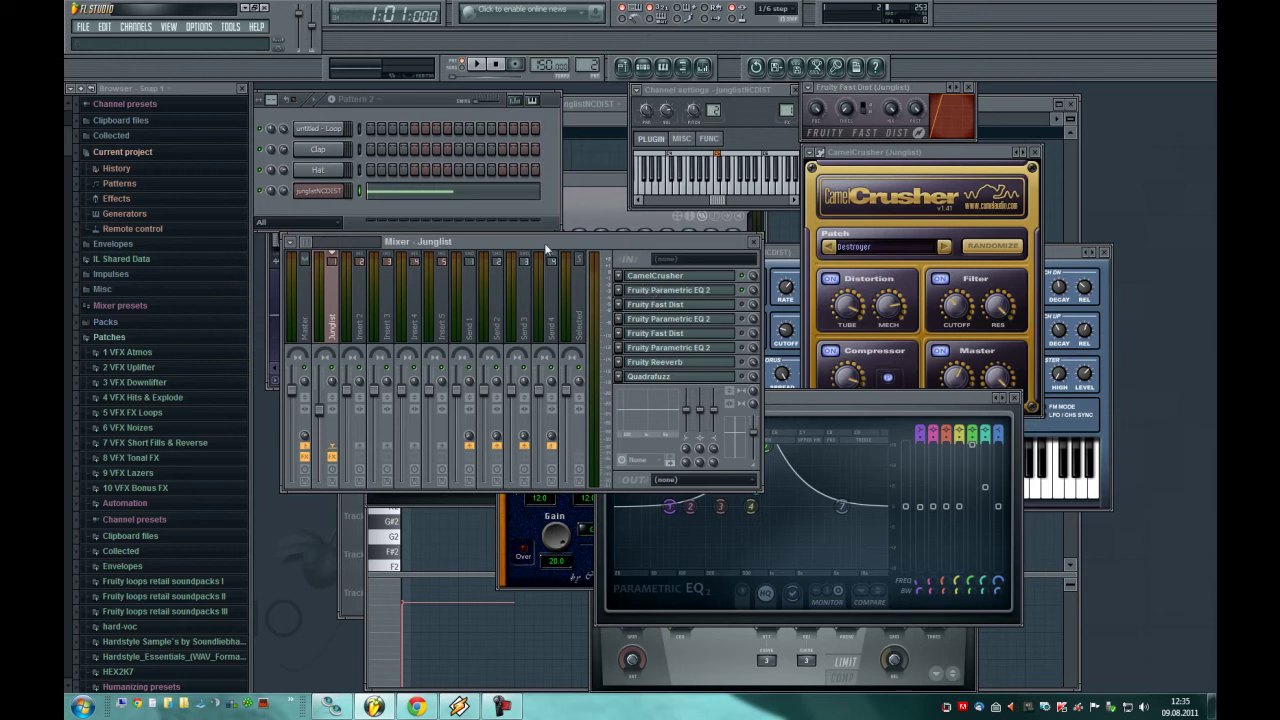
left_click_drag(544, 241, 518, 238)
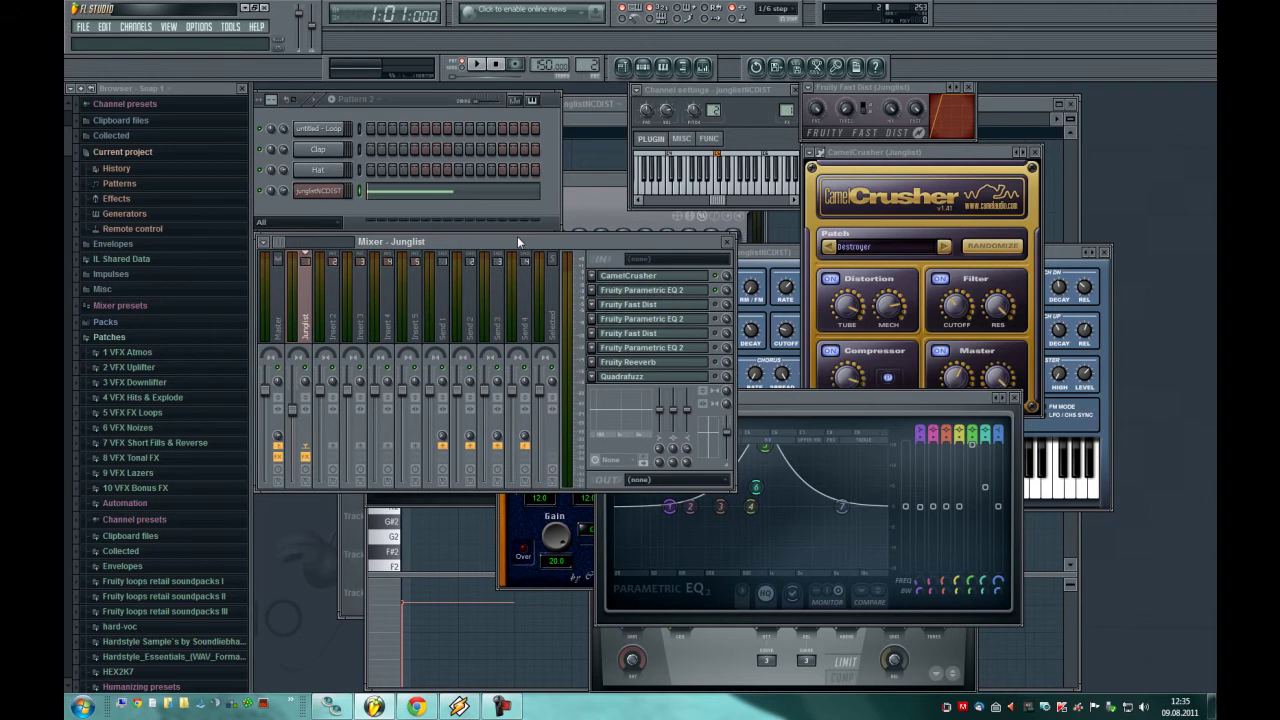
left_click(691, 306)
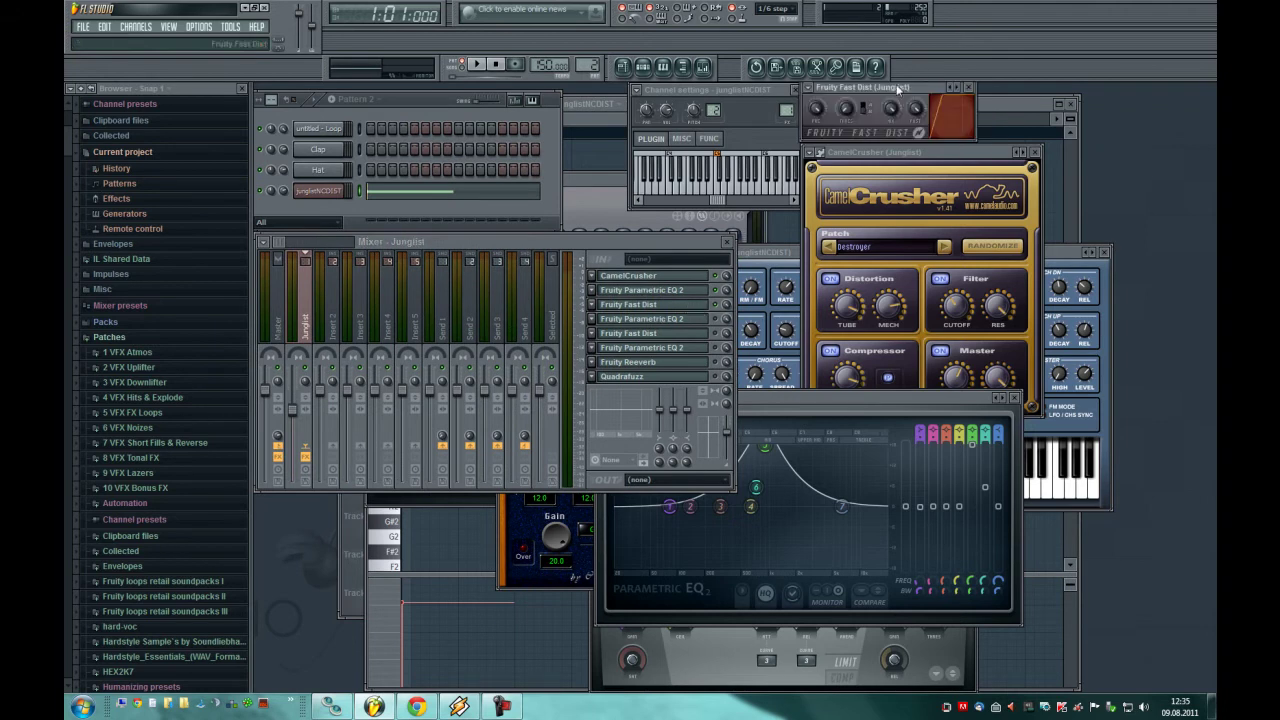
- Place the third-slot Fruity Fast Dist over the upper edge of CamelCrusher and play the kick through it
left_click_drag(899, 92, 898, 131)
key("space")
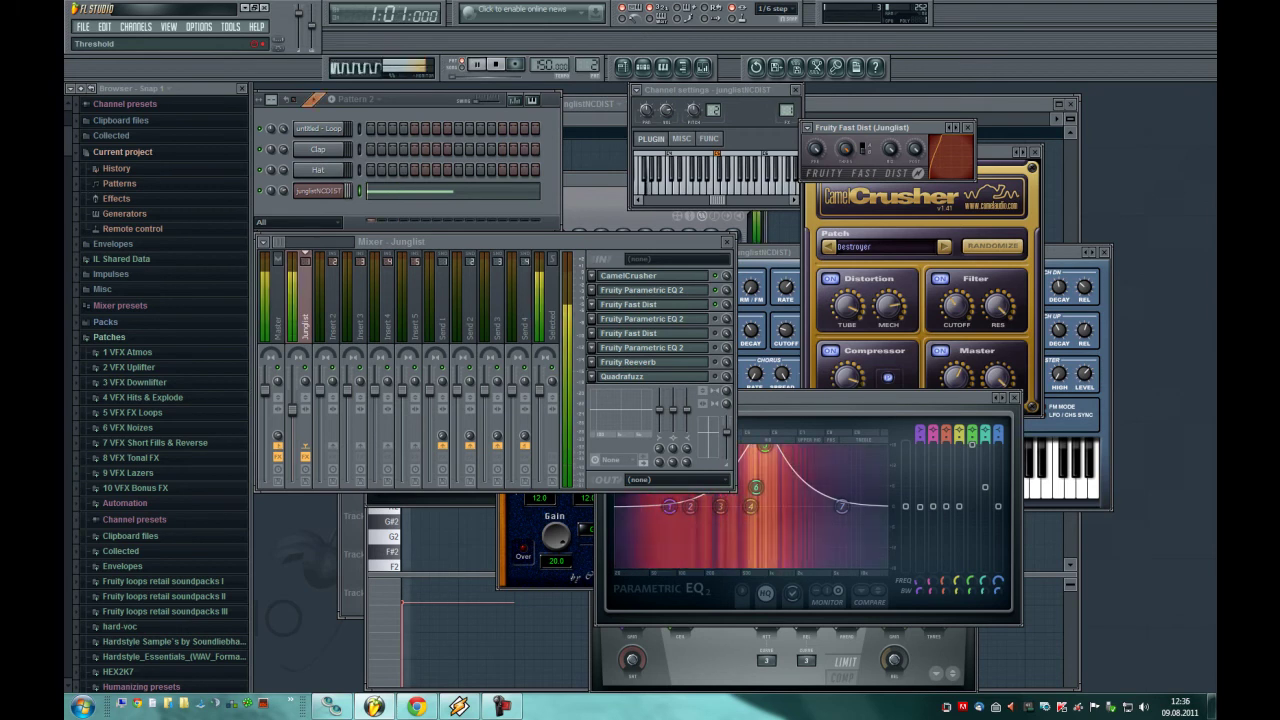
key("space")
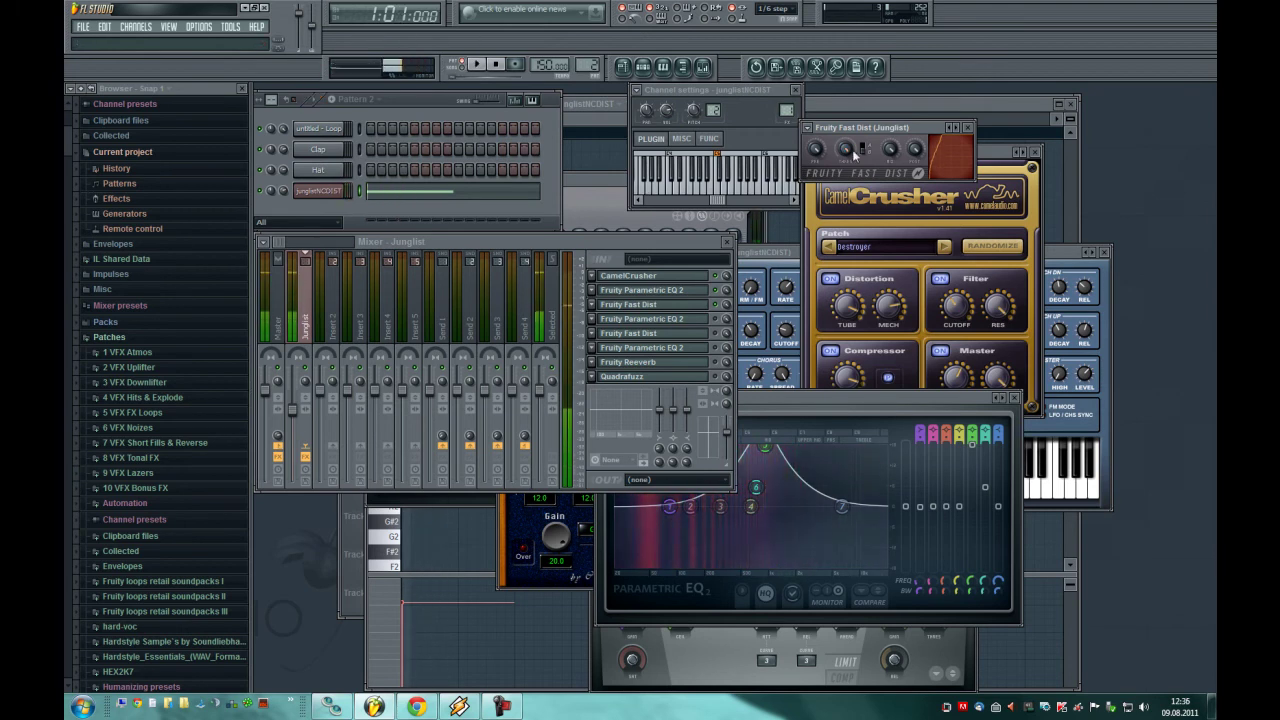
key("space")
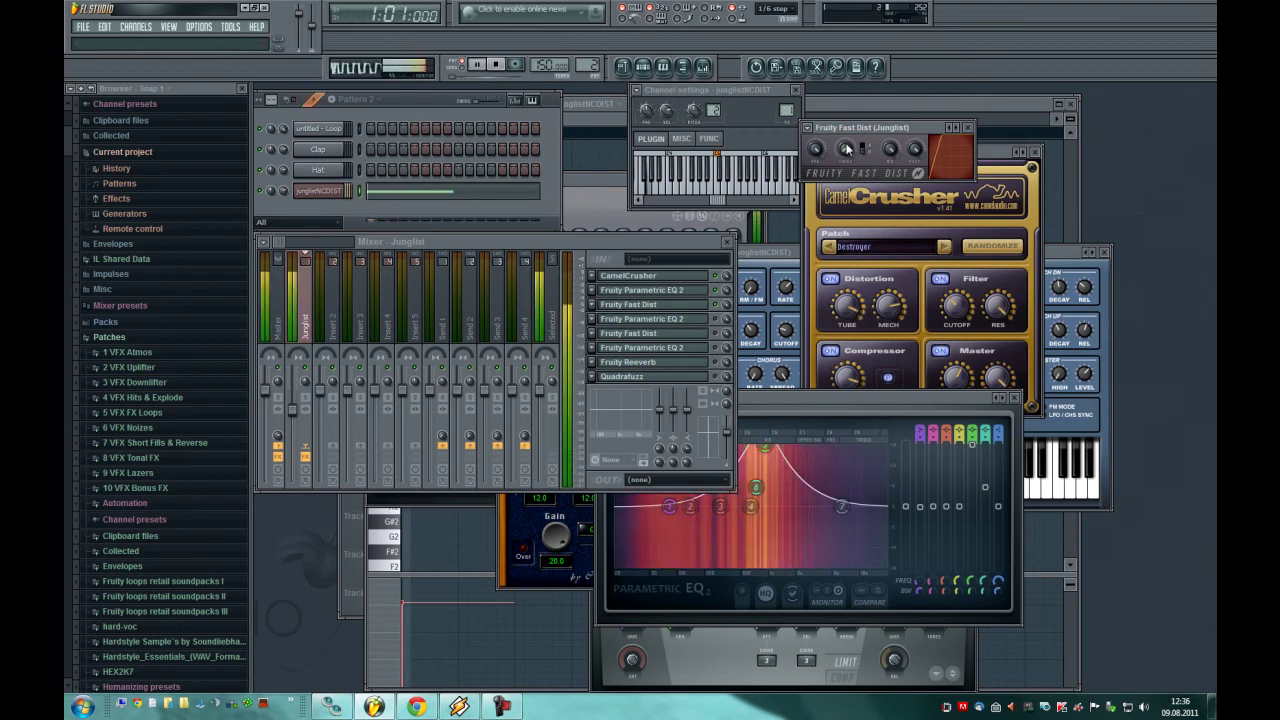
key("space")
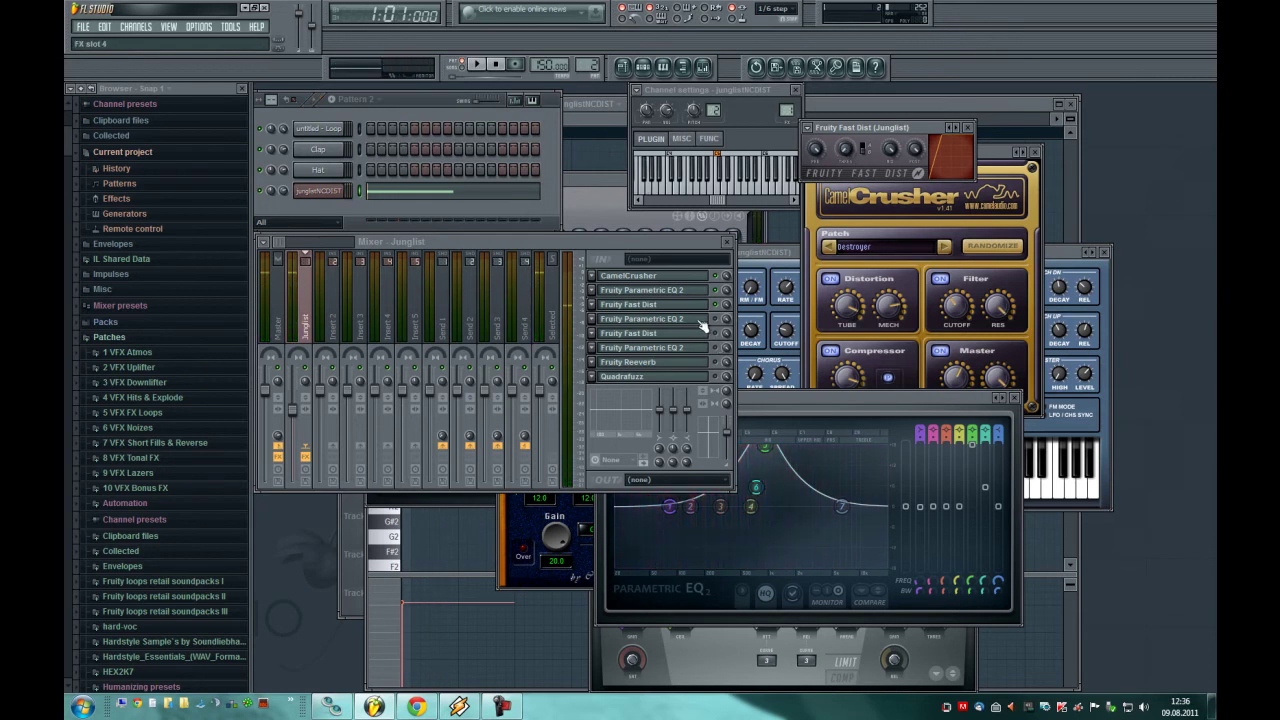
- Open Fruity Parametric EQ 2 from the Junglist track's fourth slot, enable it, and place it beside the mixer
left_click(697, 318)
left_click_drag(708, 293, 1088, 244)
left_click(716, 322)
left_click_drag(898, 244, 905, 200)
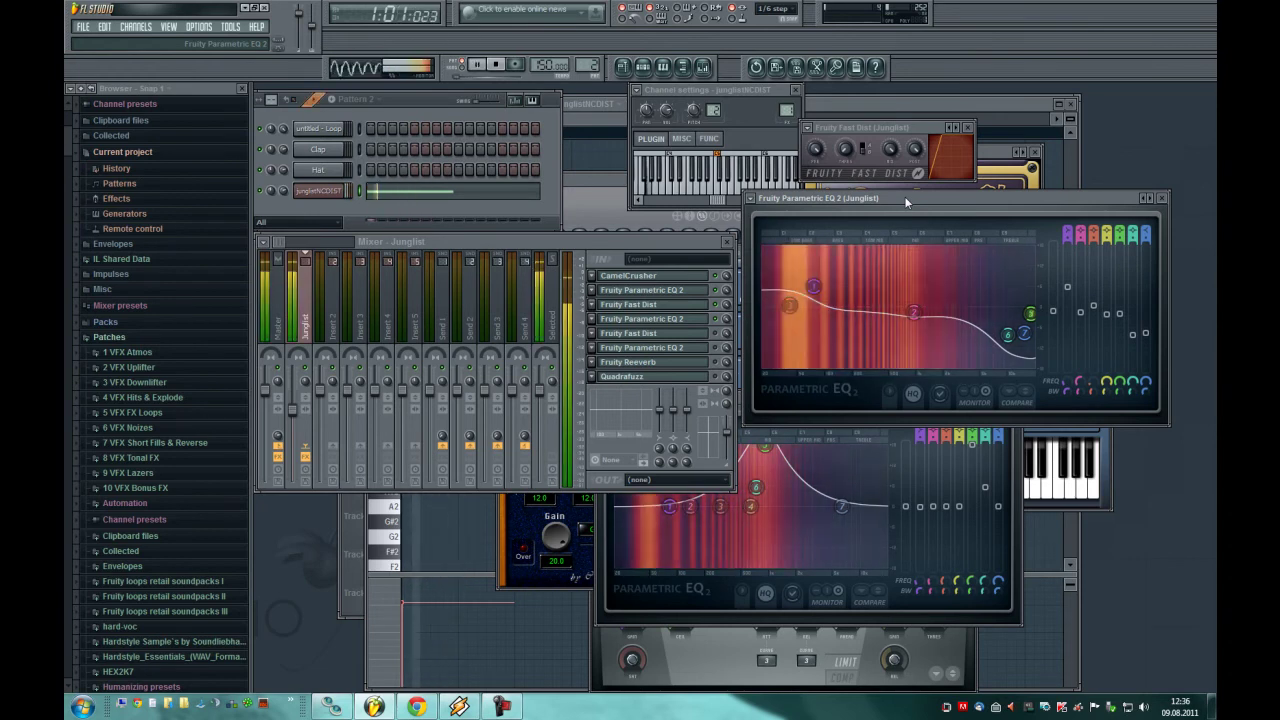
- Open Fruity Fast Dist from the Junglist track's fifth slot, place it over the channel rack, and play the kick through the chain
left_click(670, 334)
left_click_drag(508, 311, 538, 130)
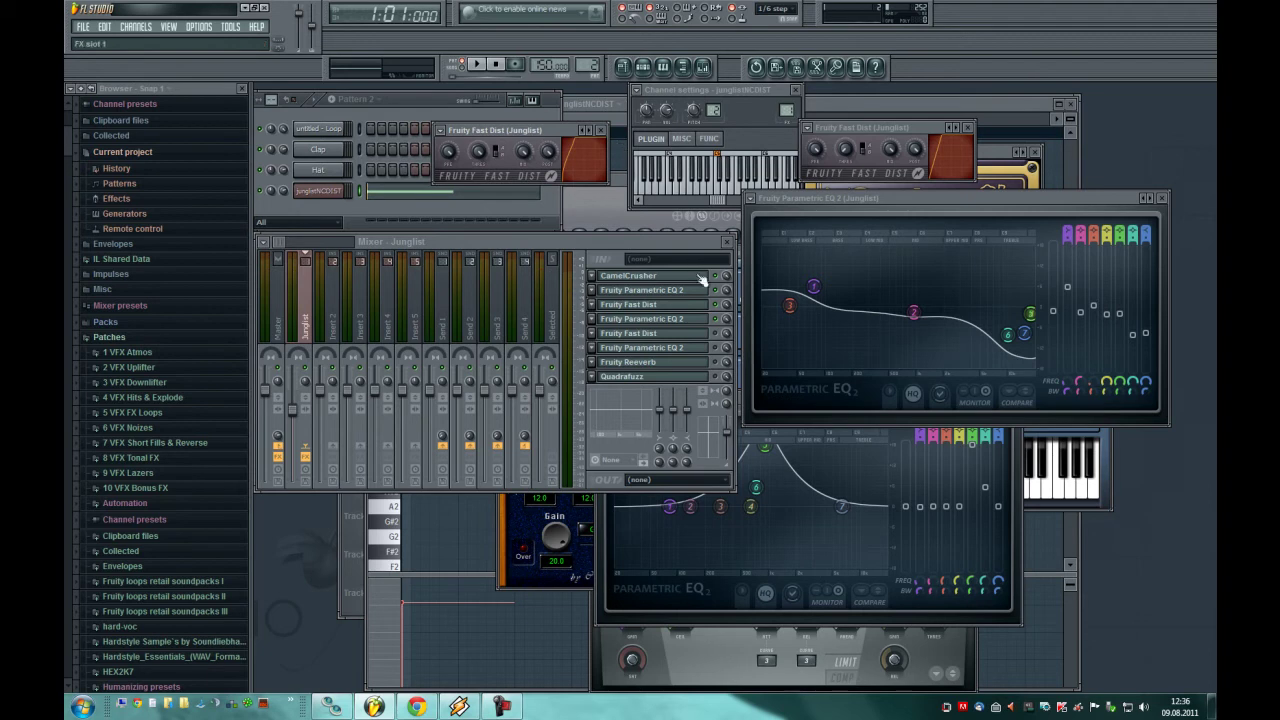
key("space")
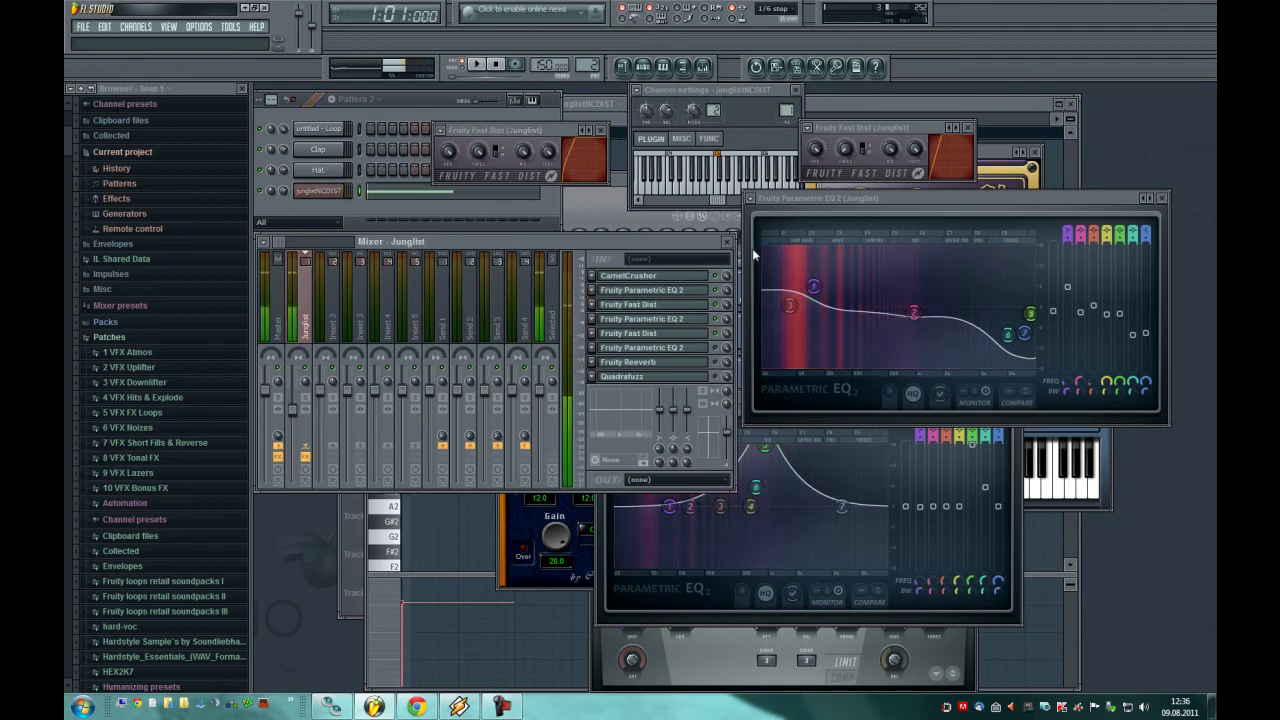
key("space")
key("space")
key("space")
key("space")
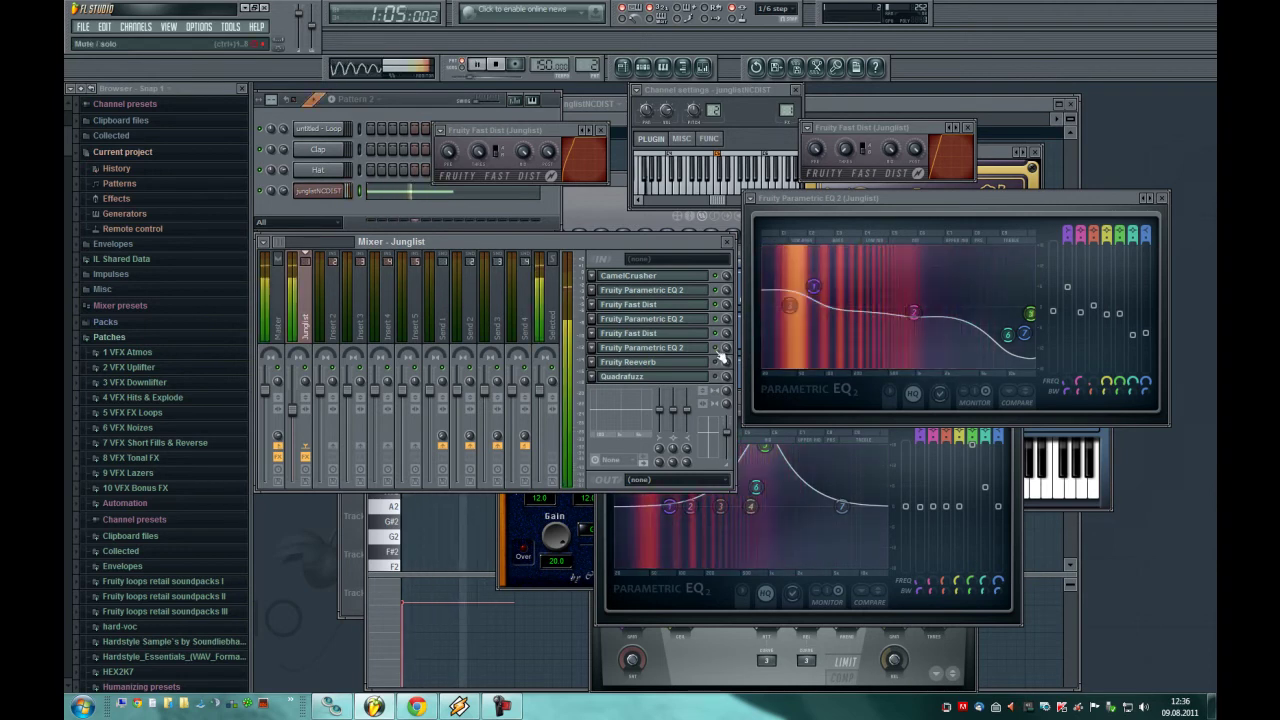
key("space")
- Open Fruity Parametric EQ 2 from the sixth slot, place it below the mixer, and move the fifth-slot Fast Dist closer to the other one
left_click(694, 348)
left_click_drag(694, 349, 1033, 245)
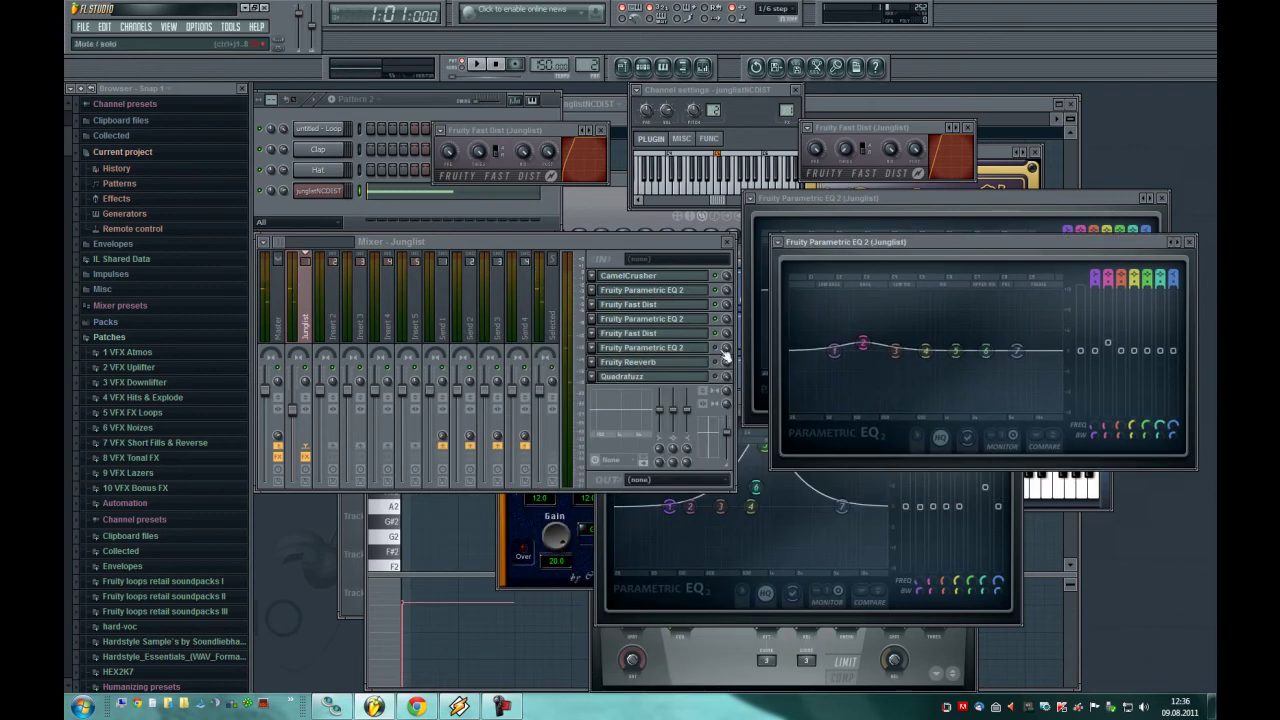
left_click_drag(850, 242, 478, 460)
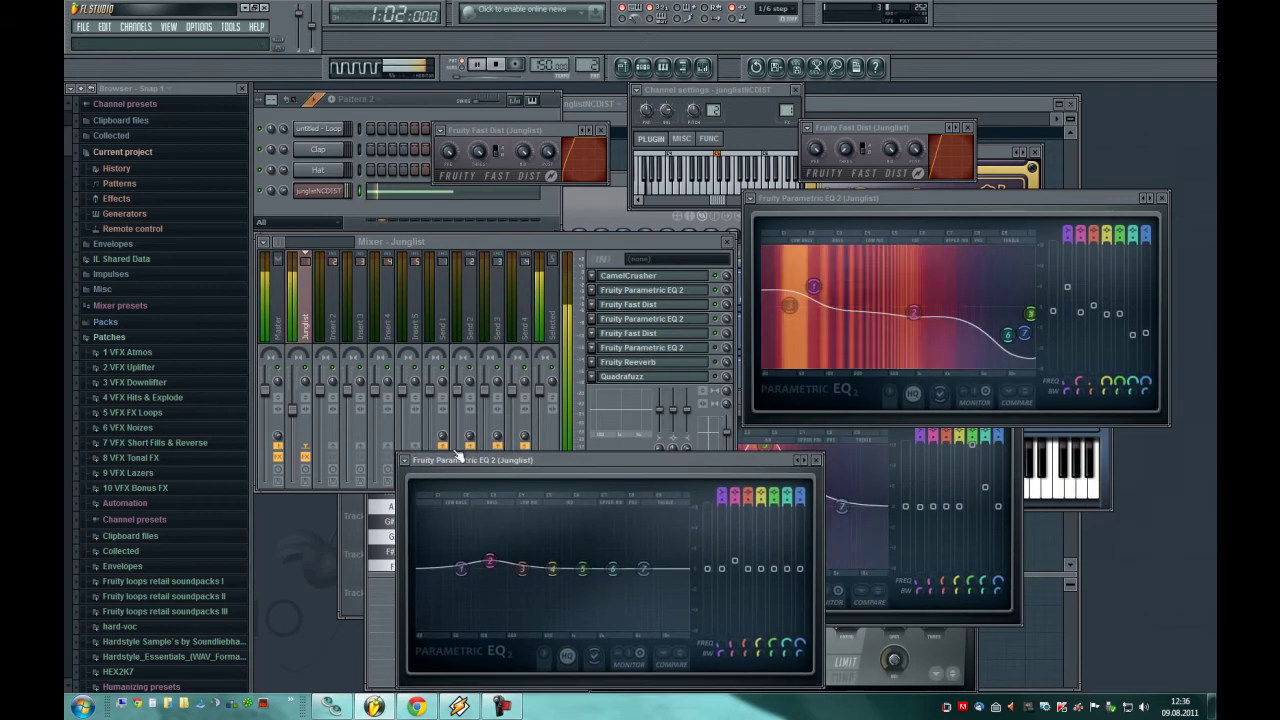
left_click(660, 338)
left_click_drag(545, 148, 695, 163)
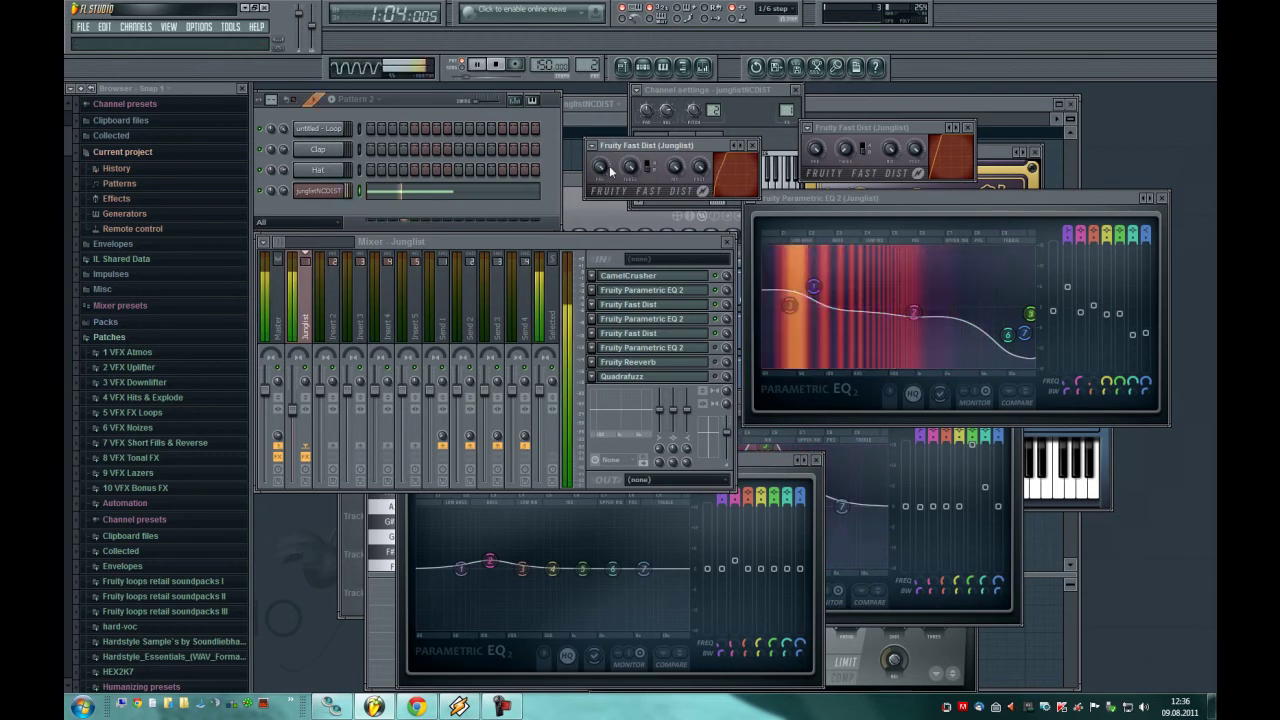
key("space")
left_click_drag(745, 462, 865, 453)
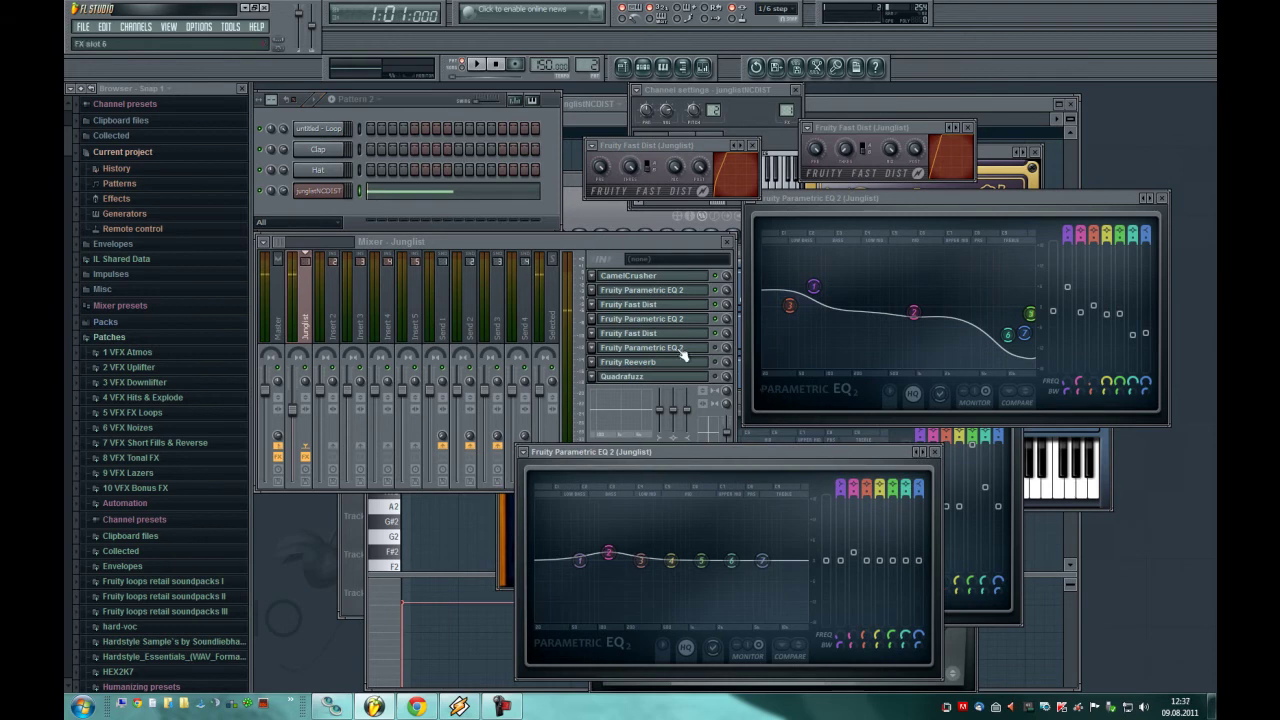
- Reload the junglistNCDIST.fst mixer preset on the Junglist track
left_click(563, 238)
left_click(268, 244)
mouse_move(367, 349)
left_click(415, 348)
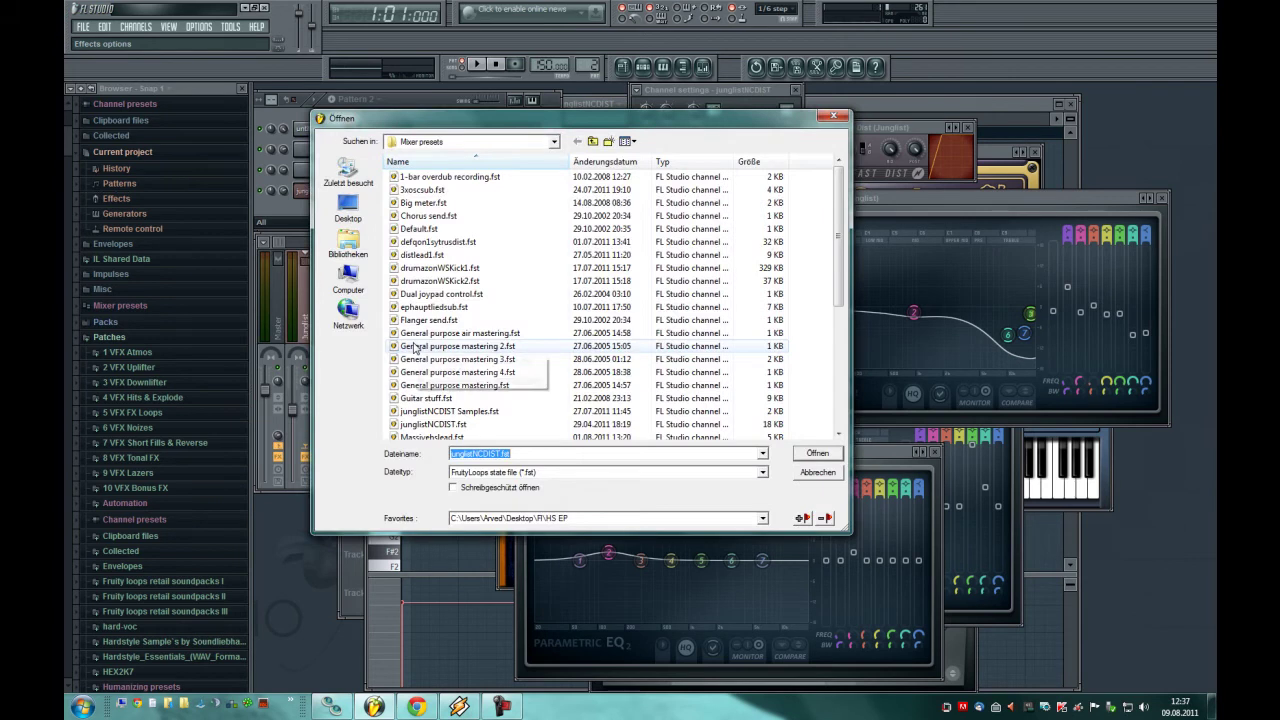
double_click(415, 346)
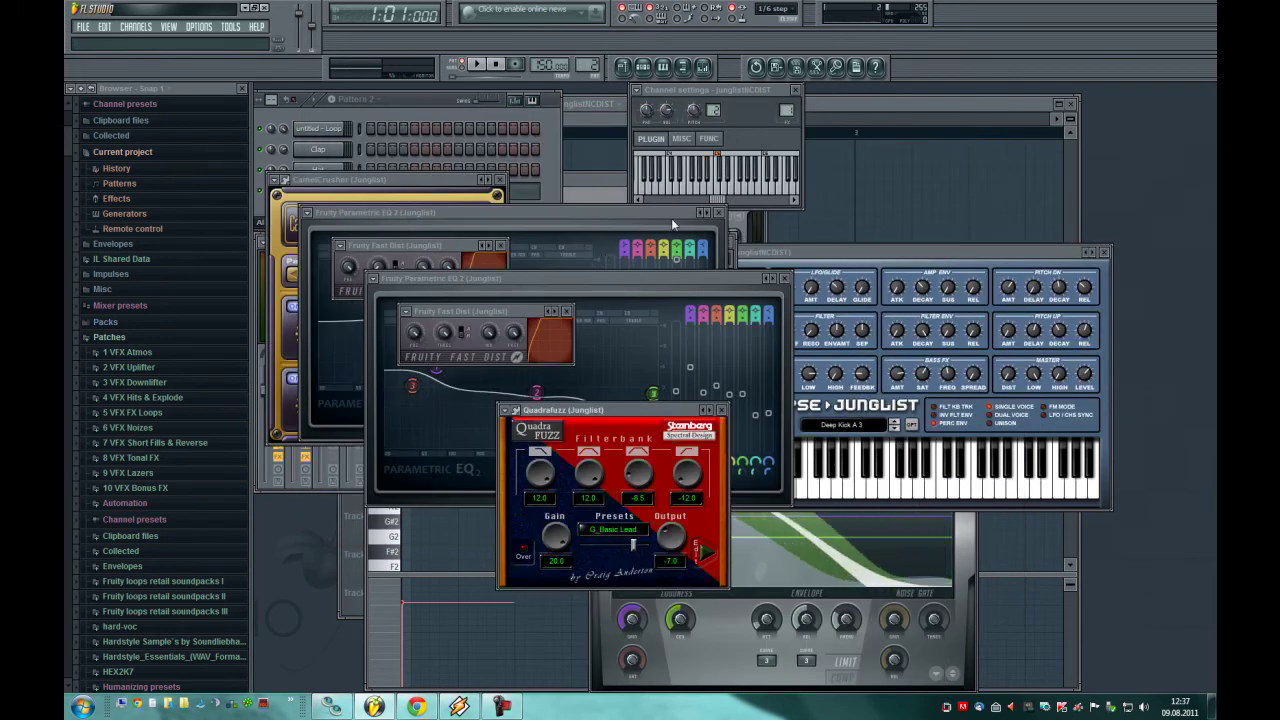
- Show the mixer again, open the sixth-slot Fruity Parametric EQ 2, and place CamelCrusher clear of the mixer over the Junglist synth
key("F9")
left_click(682, 349)
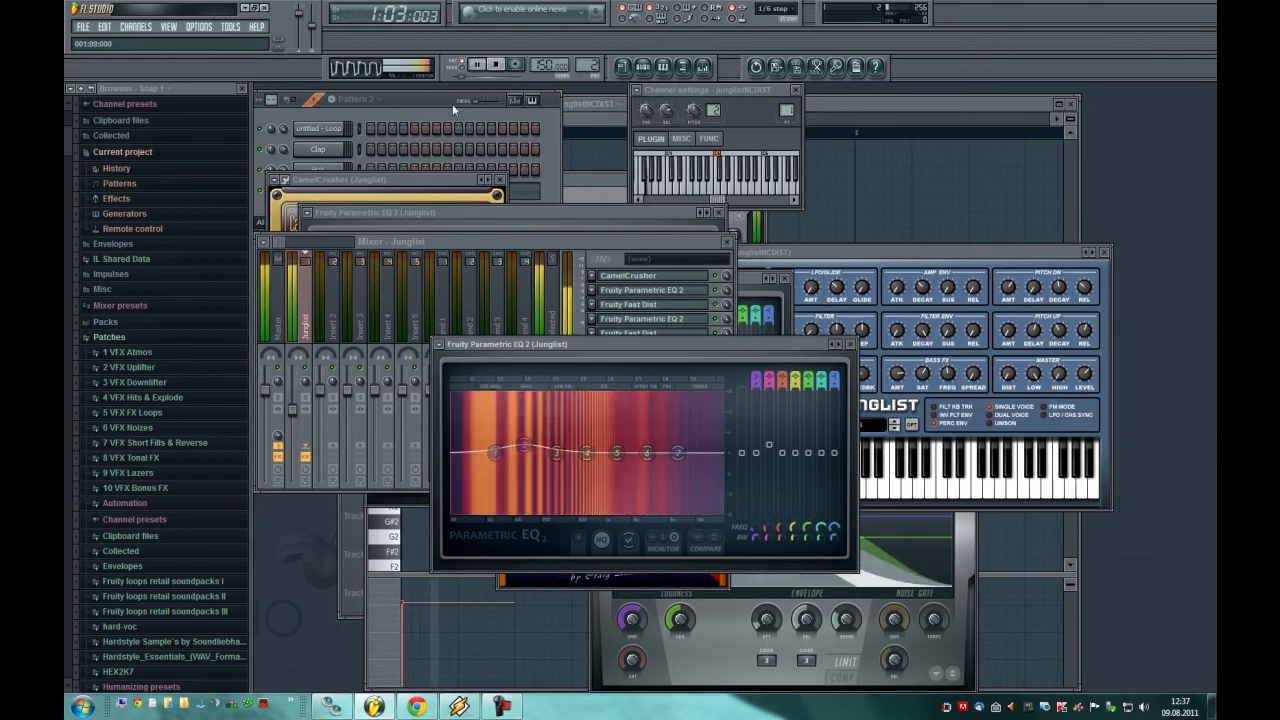
left_click(600, 245)
left_click(426, 212)
left_click_drag(415, 190, 986, 113)
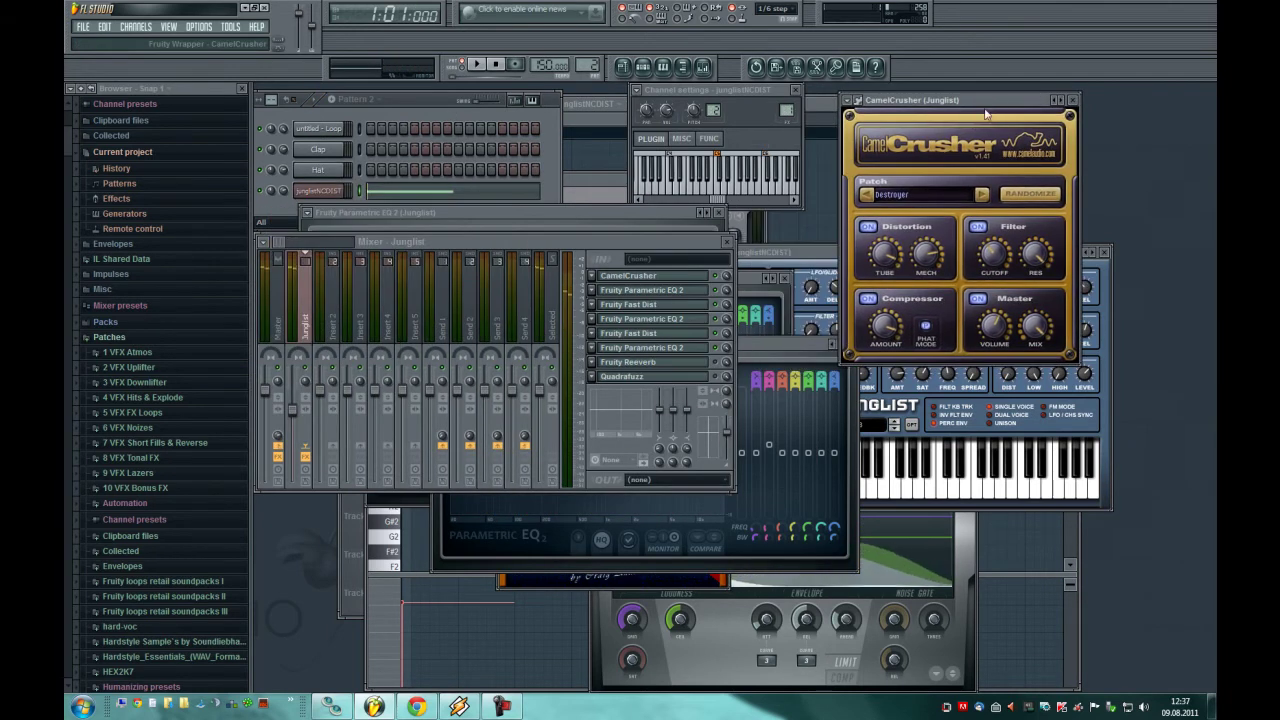
- Arrange the second-slot Fruity Parametric EQ 2 beside CamelCrusher and the third-slot Fruity Fast Dist next to it, with the mixer below them
left_click(662, 292)
left_click_drag(613, 208, 722, 84)
left_click_drag(396, 242, 393, 322)
left_click(630, 389)
left_click_drag(445, 248, 383, 188)
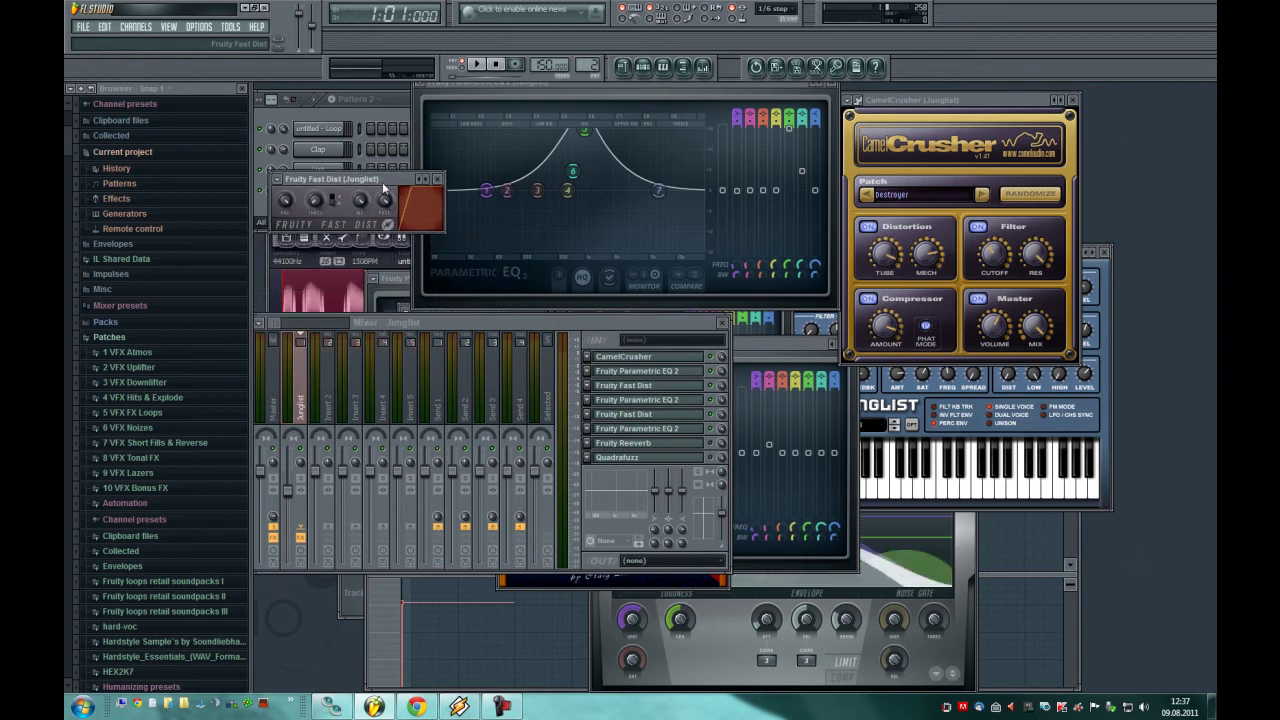
- Open the fourth-slot EQ, fifth-slot Fast Dist and sixth-slot EQ, place both EQs below CamelCrusher, and play the kick
left_click(665, 404)
left_click_drag(630, 275, 1022, 412)
left_click(678, 414)
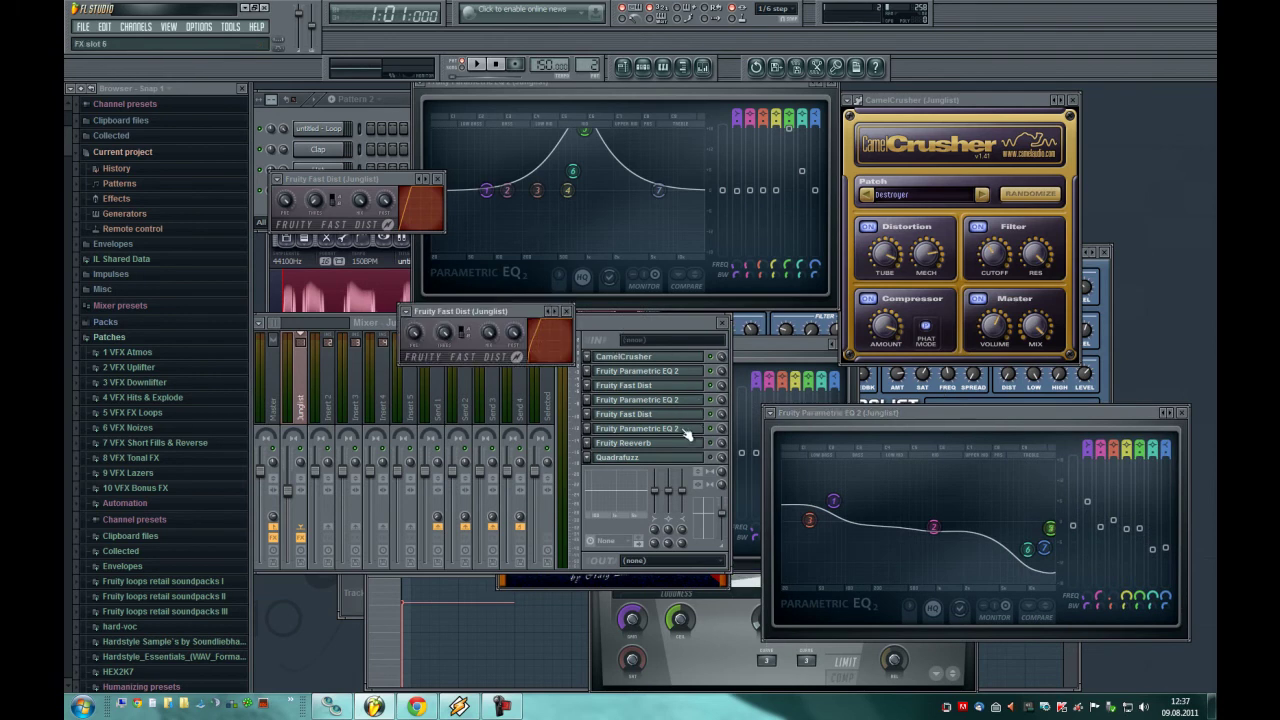
left_click(687, 428)
left_click_drag(687, 345, 983, 345)
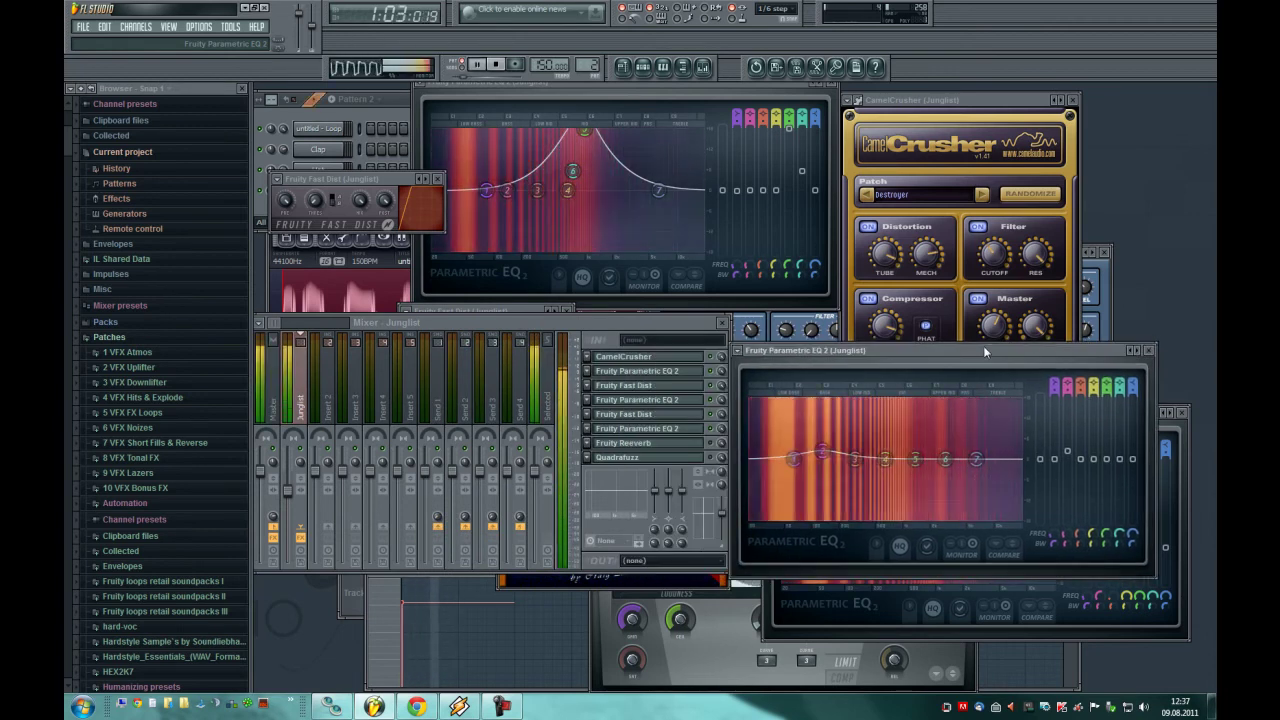
- Open the untitled - Loop channel's settings, audition the sample through Insert 2, and move the mixer off the rendered waveform
left_click(395, 117)
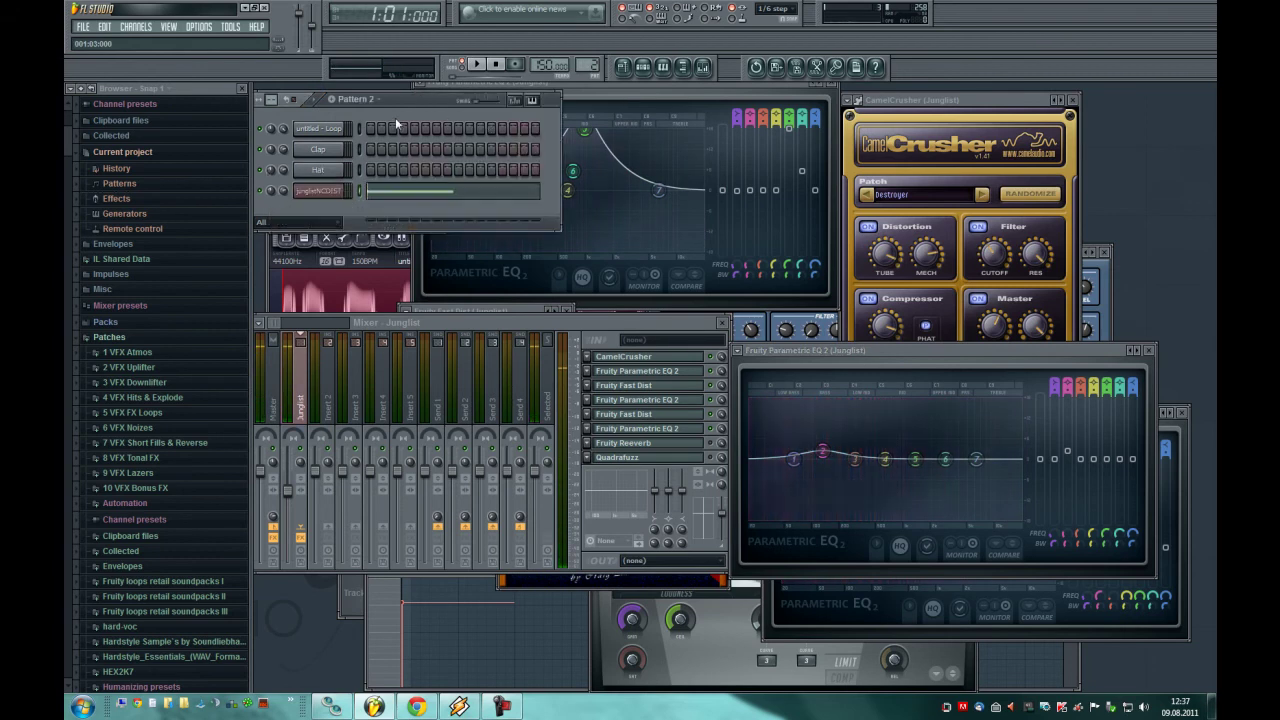
left_click(313, 128)
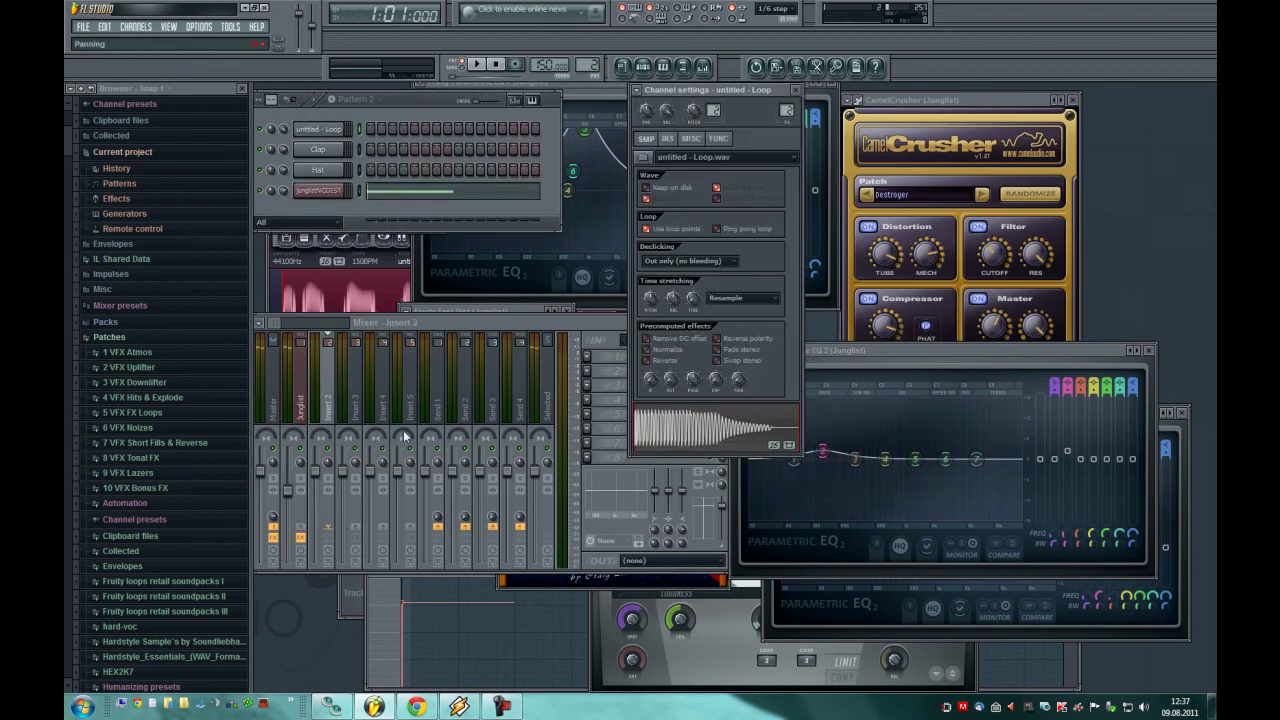
key("z")
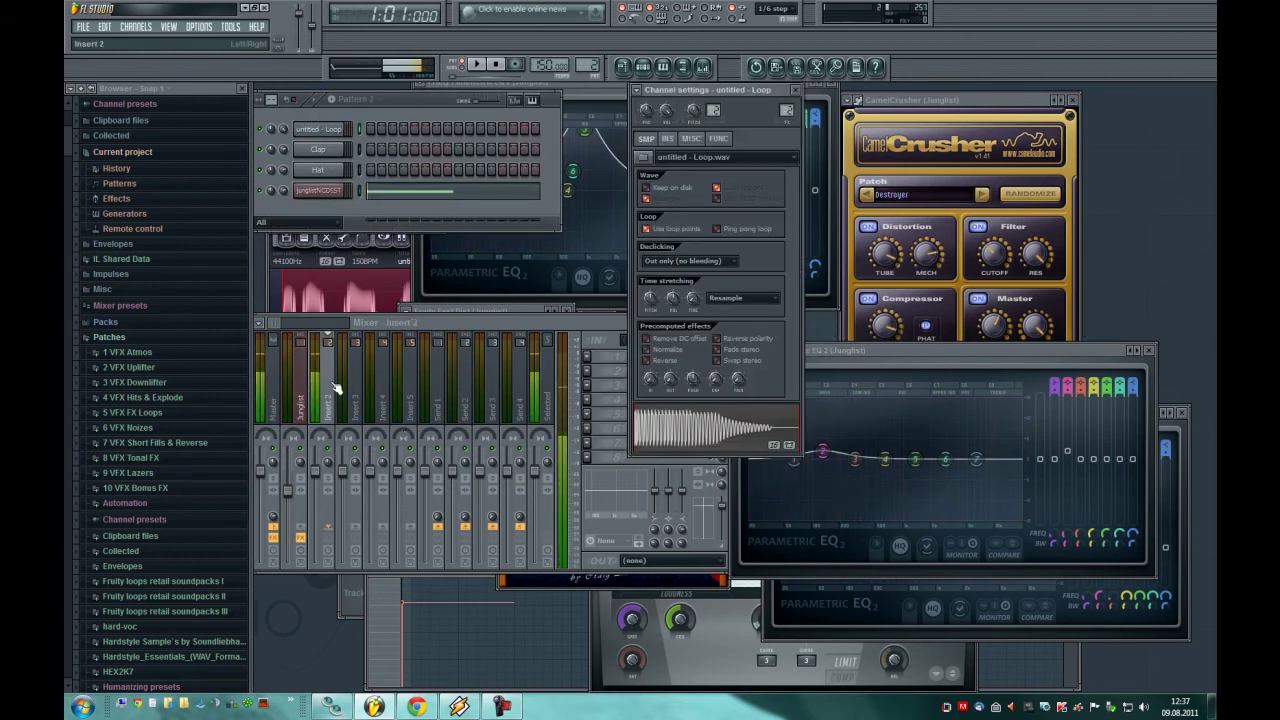
left_click_drag(365, 325, 551, 321)
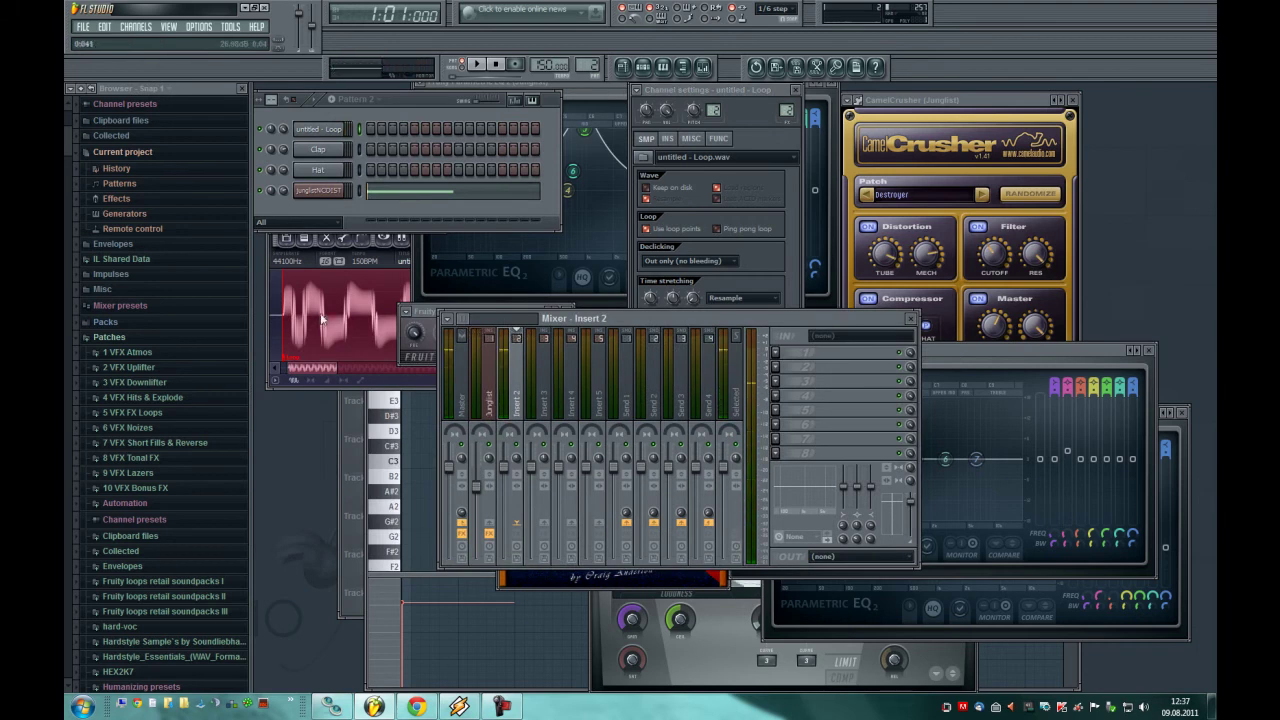
key("z")
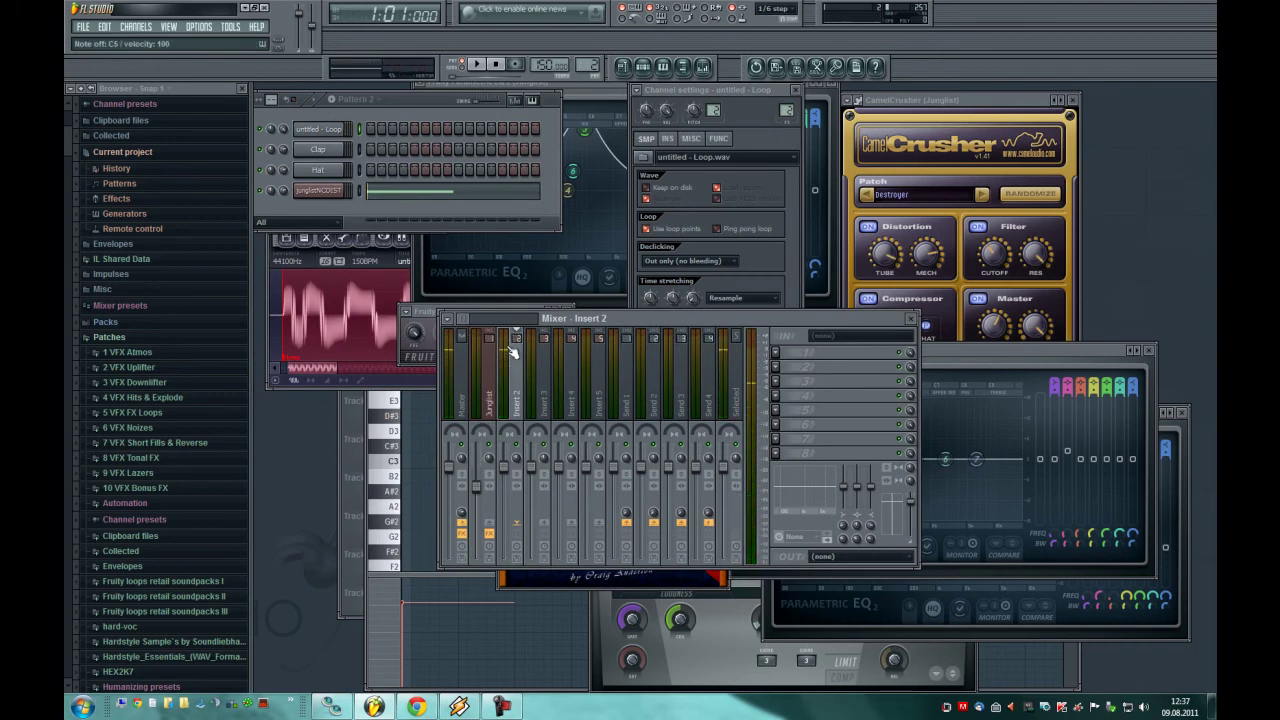
- Load the junglistNCDIST Samples.fst mixer preset on Insert 2 and bring the mixer to the front
left_click(451, 325)
mouse_move(520, 422)
left_click(625, 430)
type("jun")
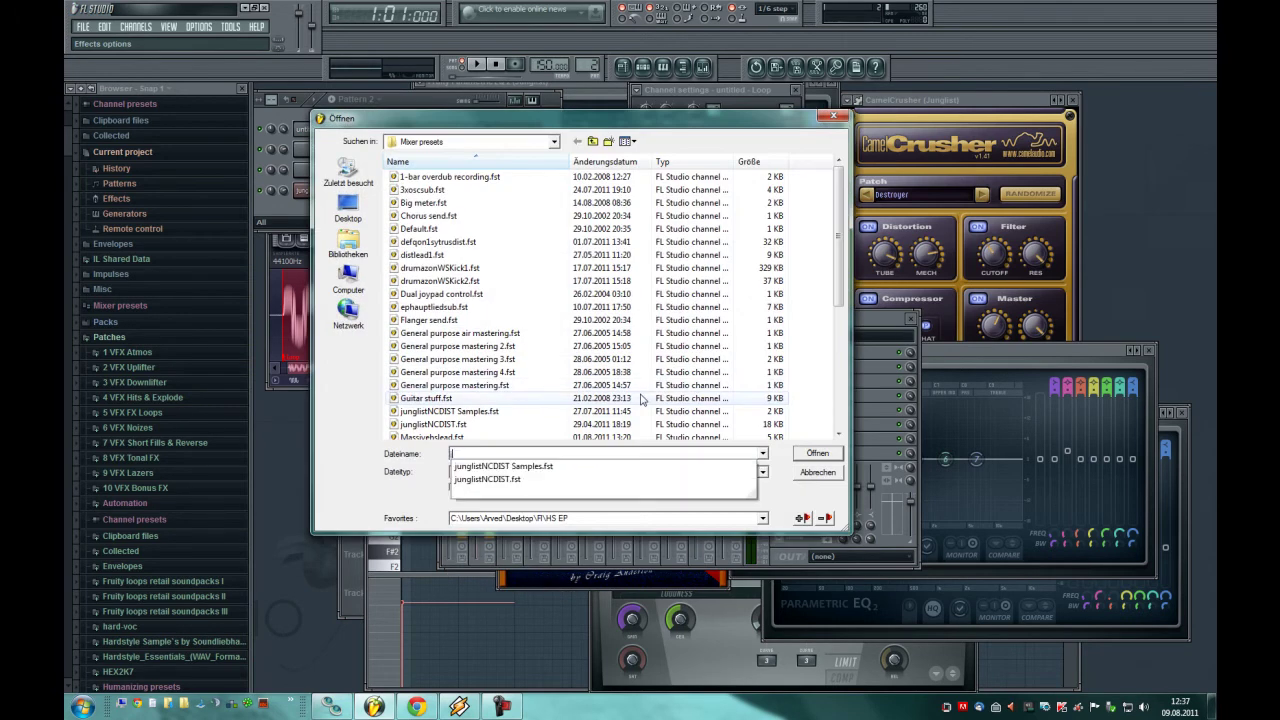
key("Down")
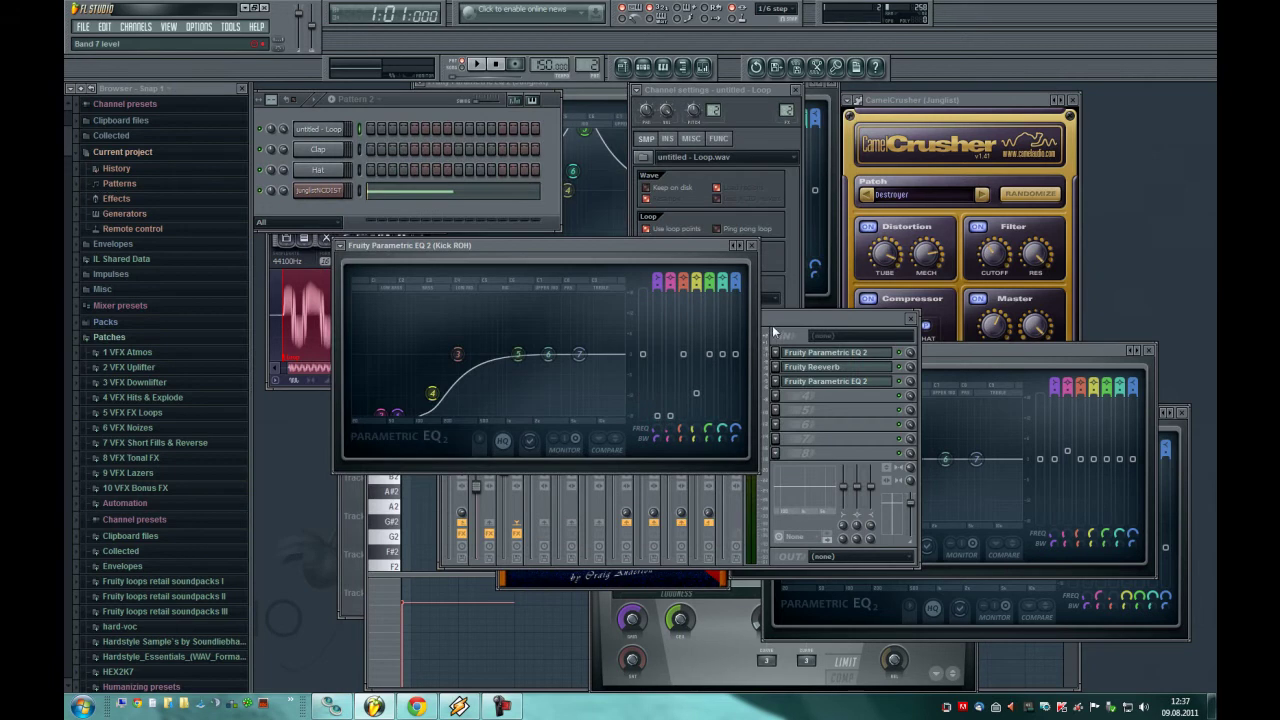
left_click(775, 322)
- Switch to Pattern 3 and open the piano roll for the untitled - Loop channel
left_click(268, 193)
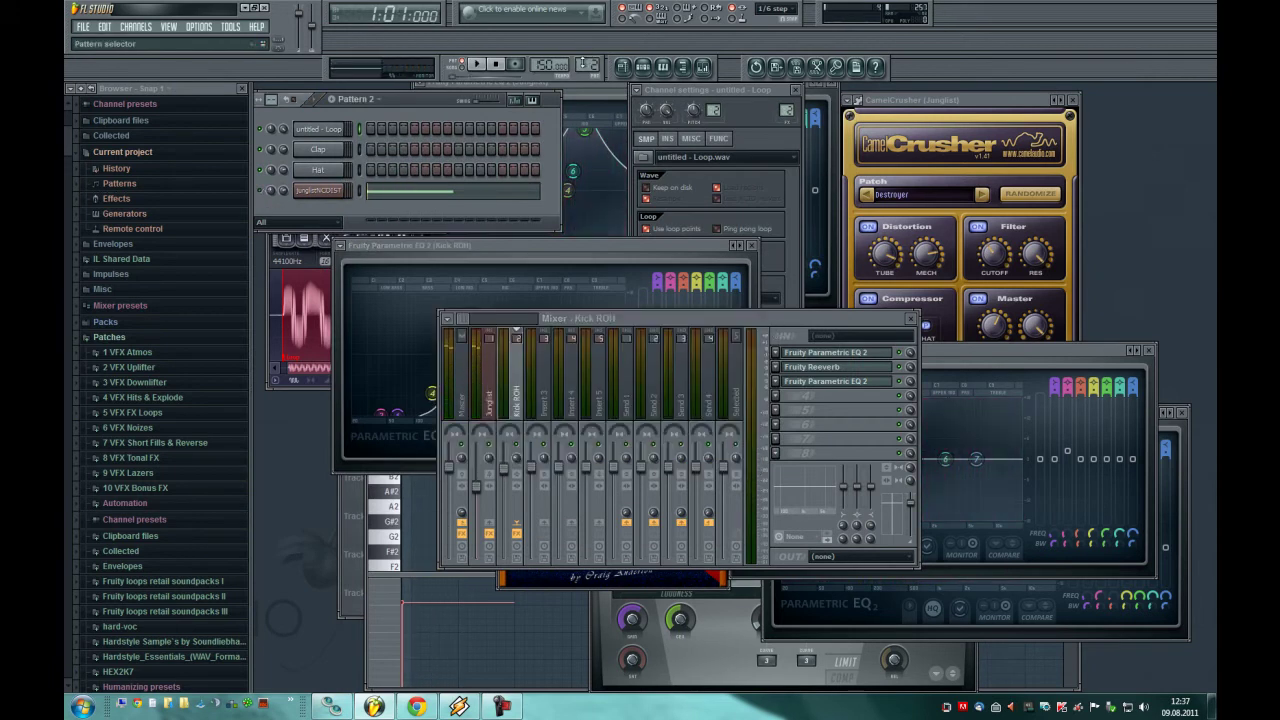
left_click(320, 129)
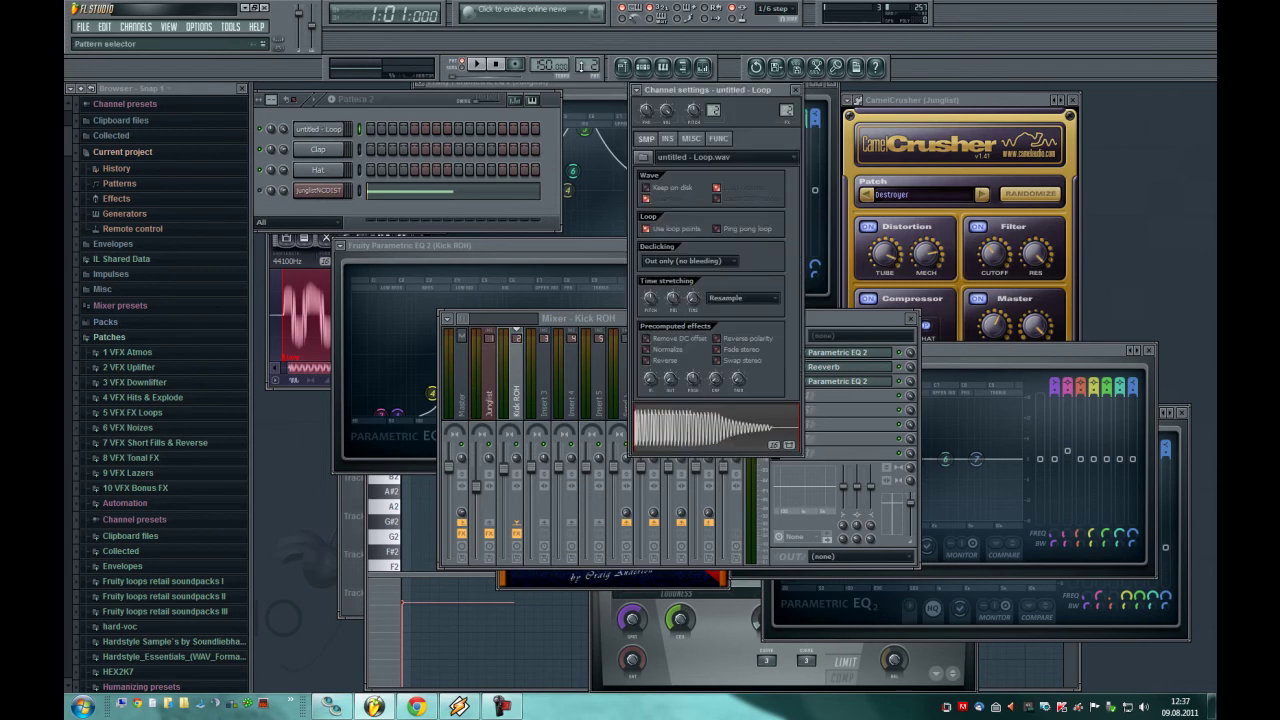
scroll(880, 8, "up", 1)
left_click(663, 66)
left_click(612, 106)
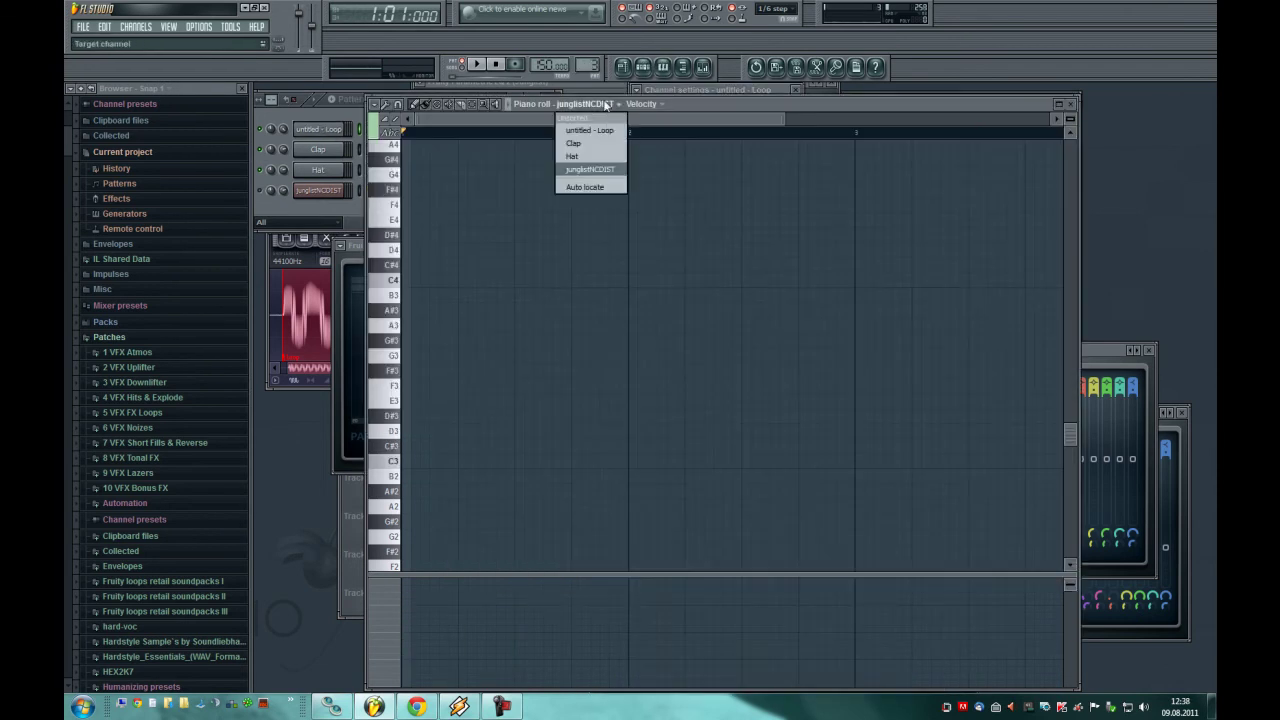
left_click(585, 126)
- Rename the untitled - Loop channel as Sample
right_click(340, 129)
left_click(352, 141)
type("Sam")
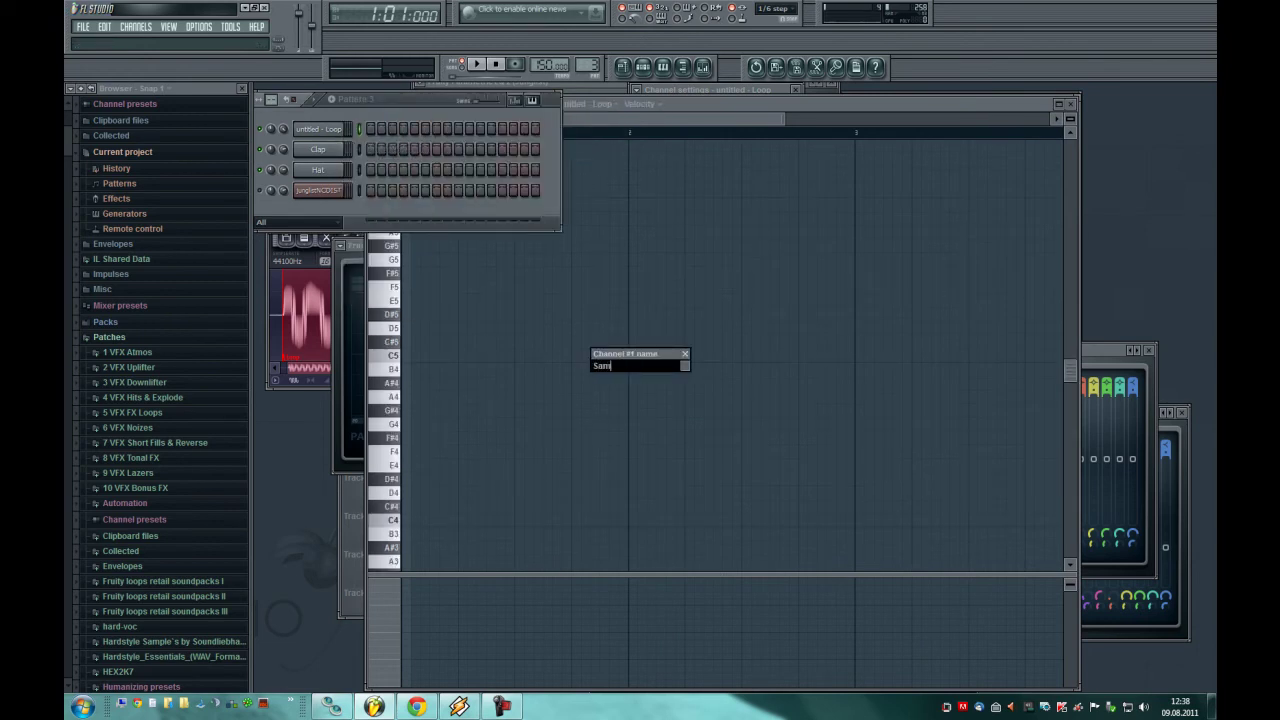
type("ple")
key("Return")
- Draw four consecutive one-beat C5 notes across the first bar of the Sample channel's piano roll
left_click(569, 120)
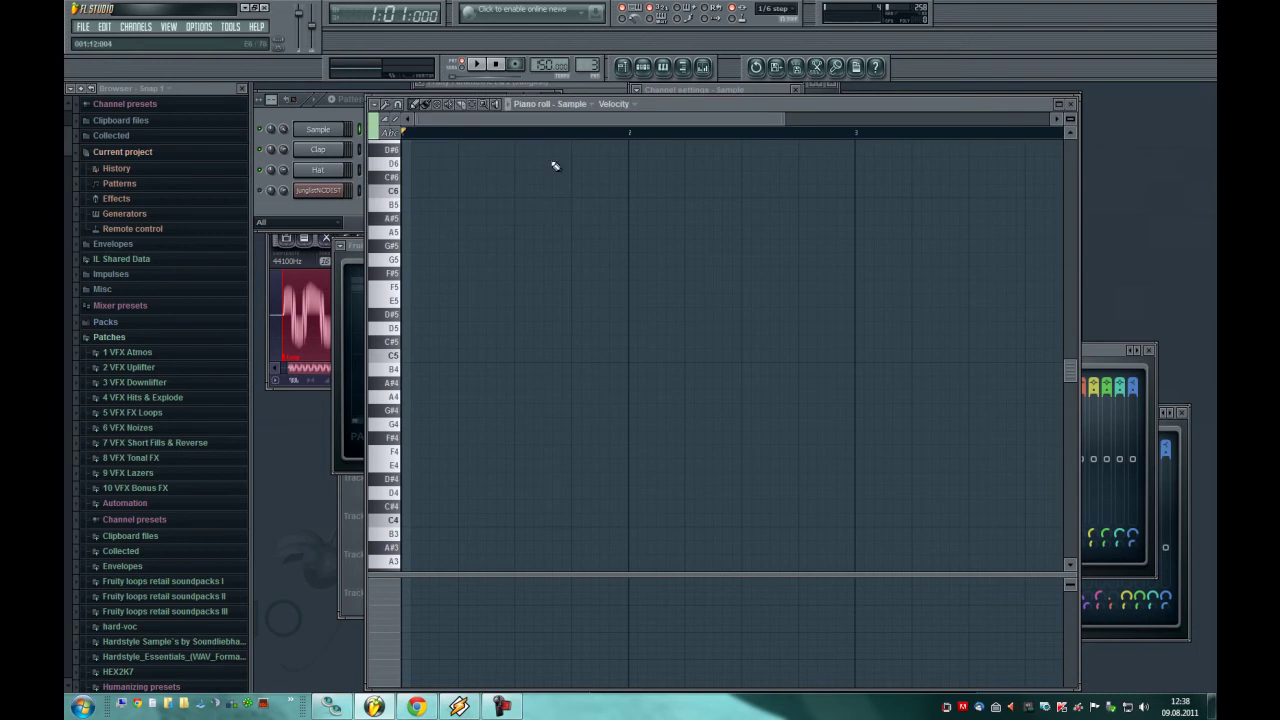
left_click(410, 358)
left_click_drag(510, 355, 456, 359)
left_click(470, 355)
left_click(530, 355)
left_click(552, 355)
left_click_drag(566, 350, 587, 354)
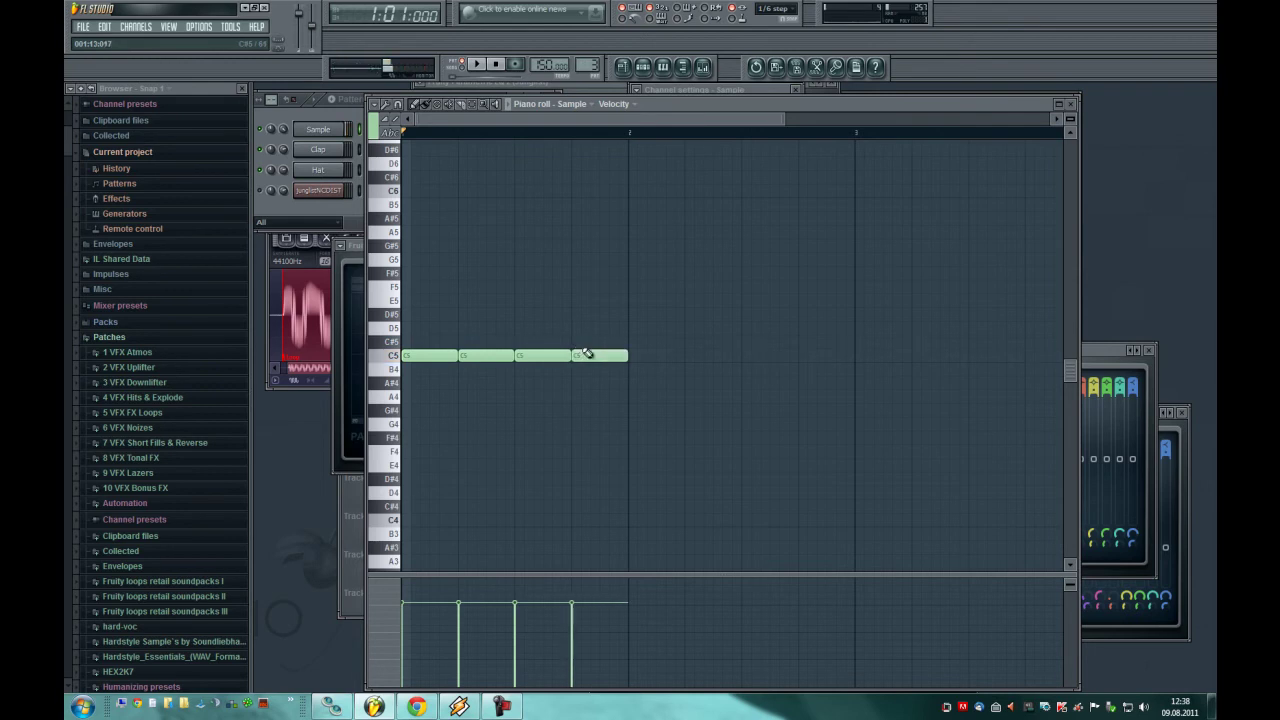
- Open the first-slot Fruity Parametric EQ 2 on the Kick ROH track and spread it, the mixer and the Sample channel settings apart
left_click(330, 132)
key("F9")
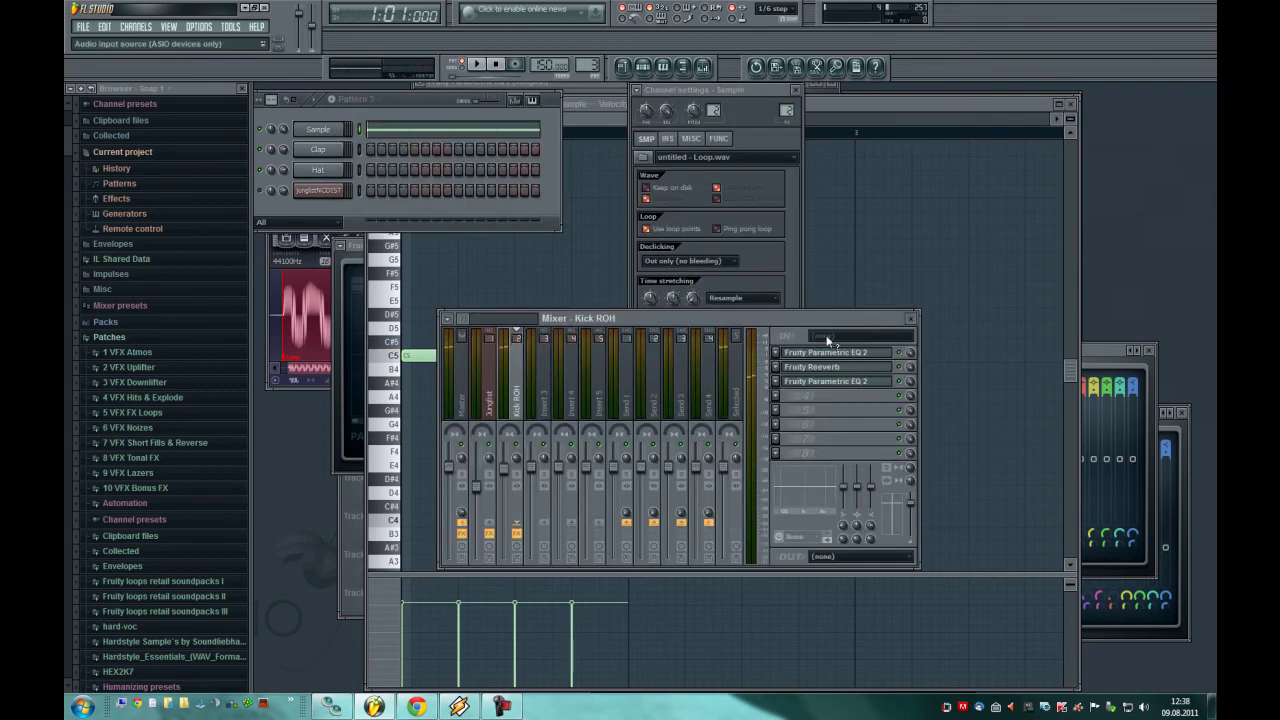
left_click(885, 355)
left_click_drag(579, 182, 1060, 102)
left_click_drag(756, 306, 1017, 349)
left_click_drag(703, 91, 329, 325)
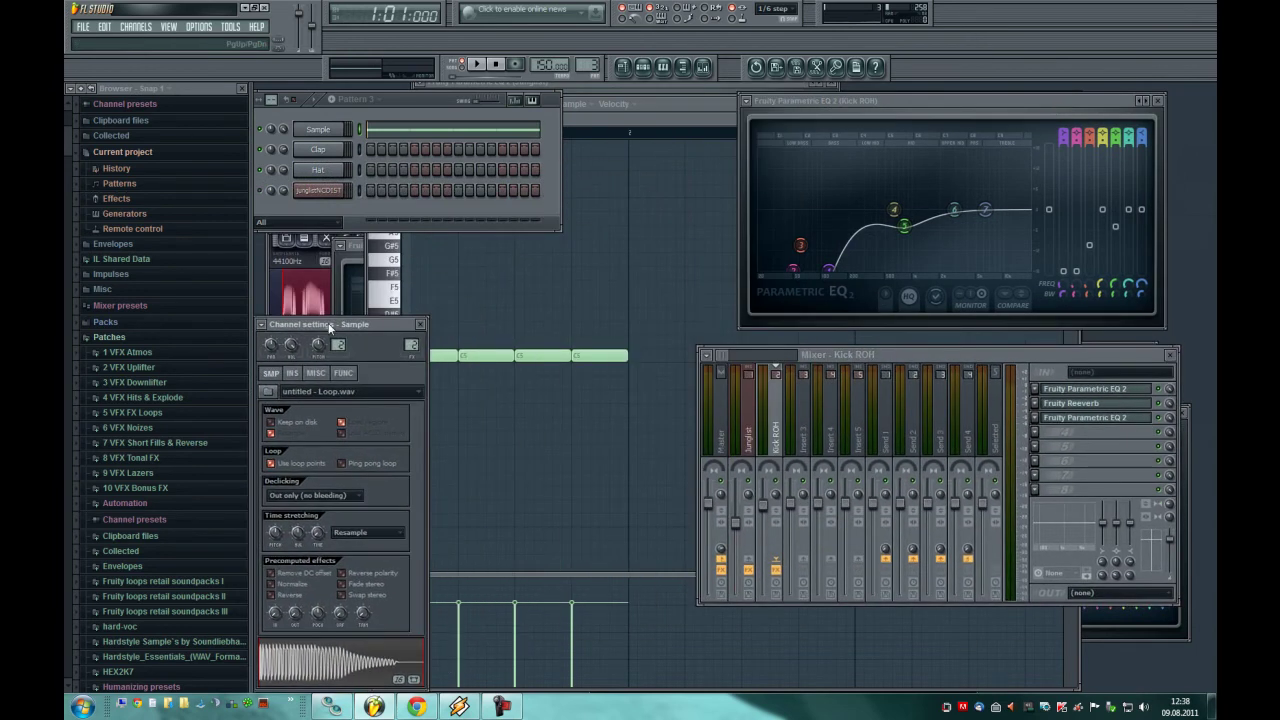
- Bring the Sample channel's piano roll back in front of the other windows
left_click(605, 126)
left_click(338, 114)
left_click(688, 120)
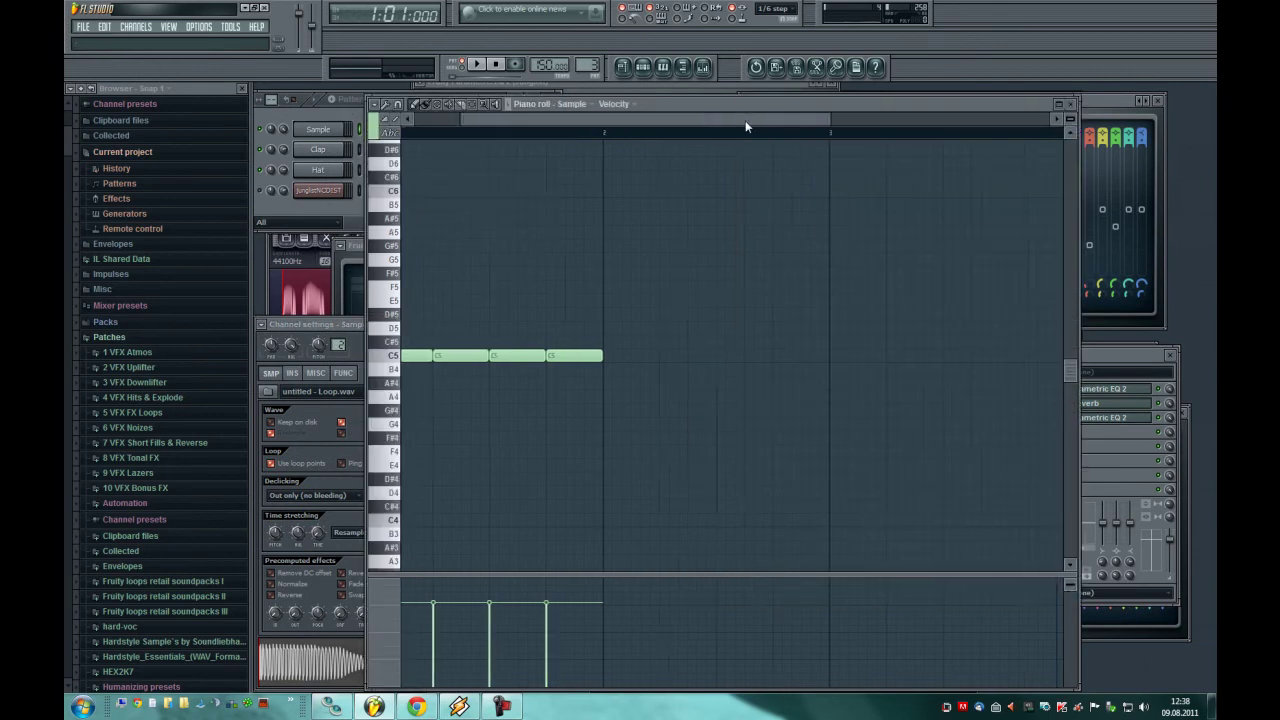
- Audition the Sample channel and play back the start of its four-note pattern
left_click(323, 130)
left_click(323, 130)
key("q")
key("space")
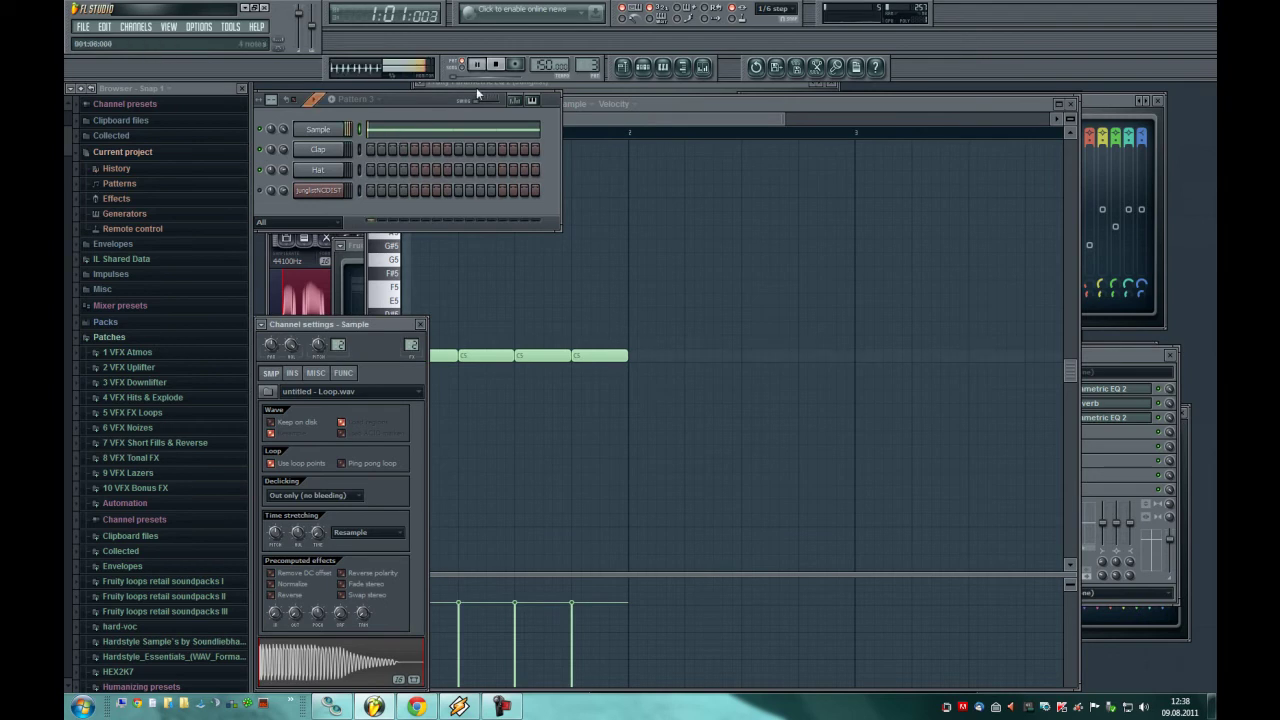
key("space")
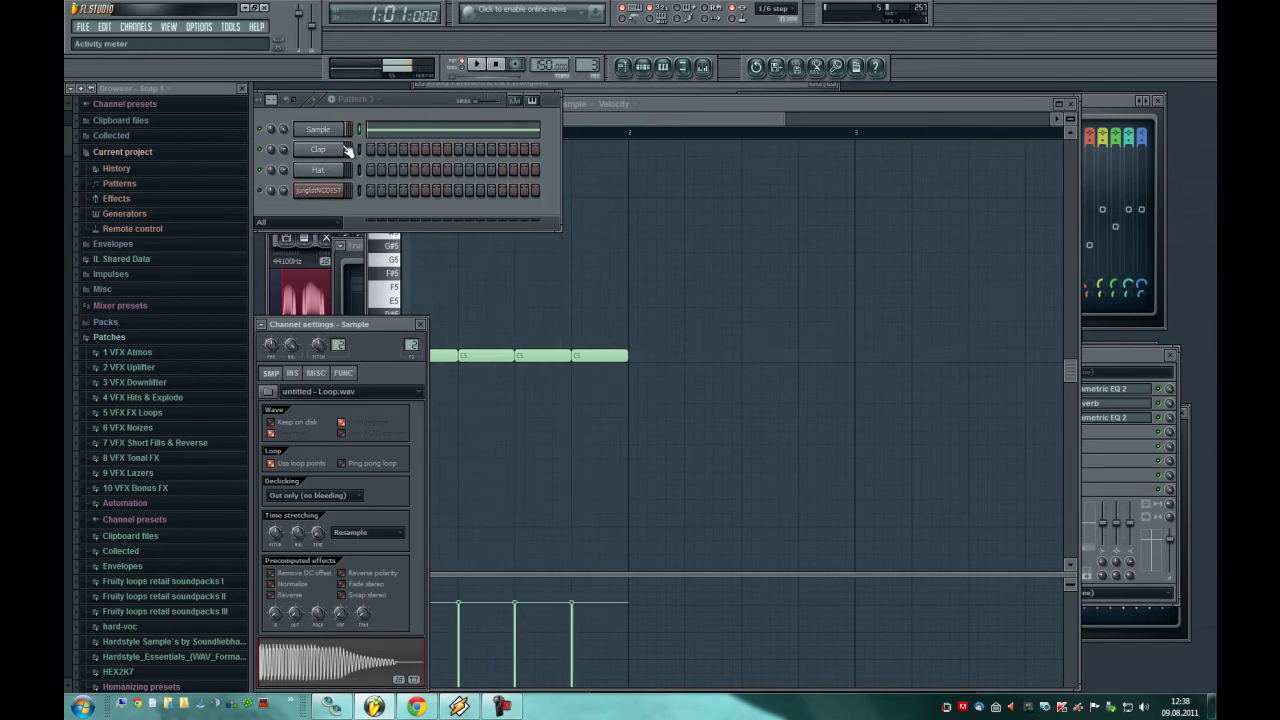
- Replace the Clap channel with a 3x Osc generator
left_click(318, 149)
right_click(335, 150)
mouse_move(389, 305)
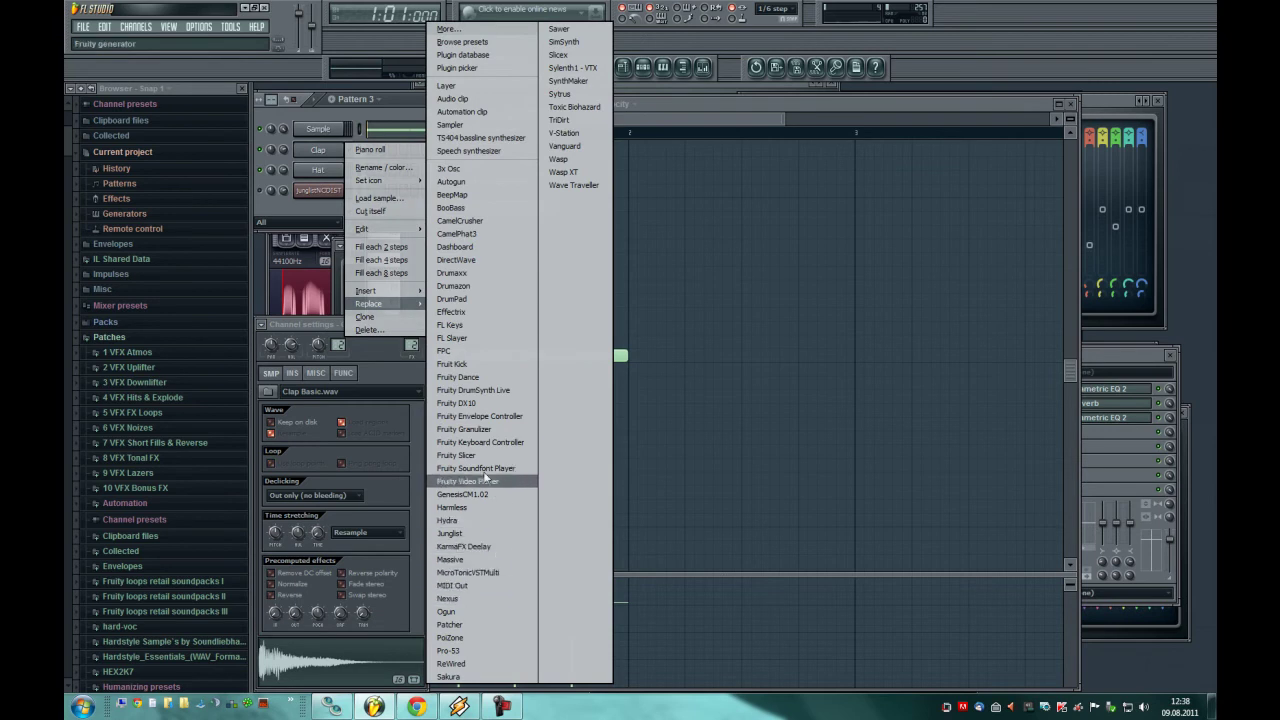
left_click(450, 169)
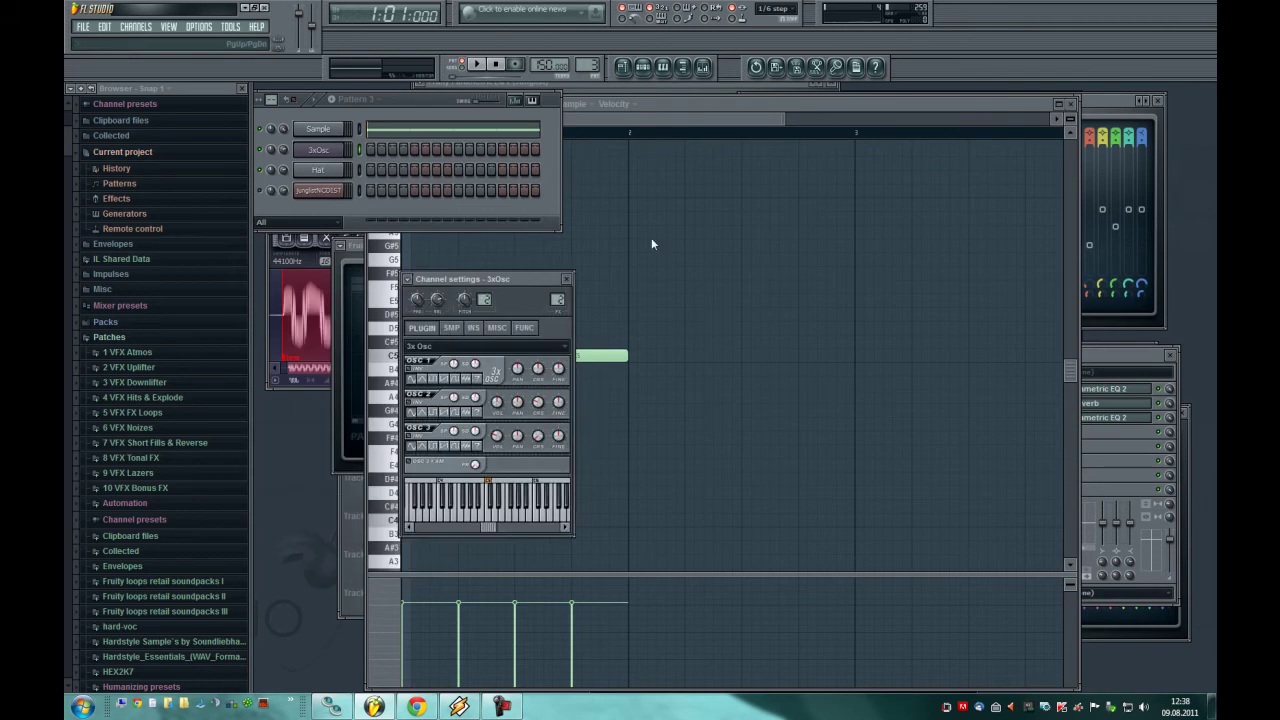
- Link the 3xOsc channel to the Insert 3 mixer track, move its settings clear of the mixer and audition a C4 note
key("F9")
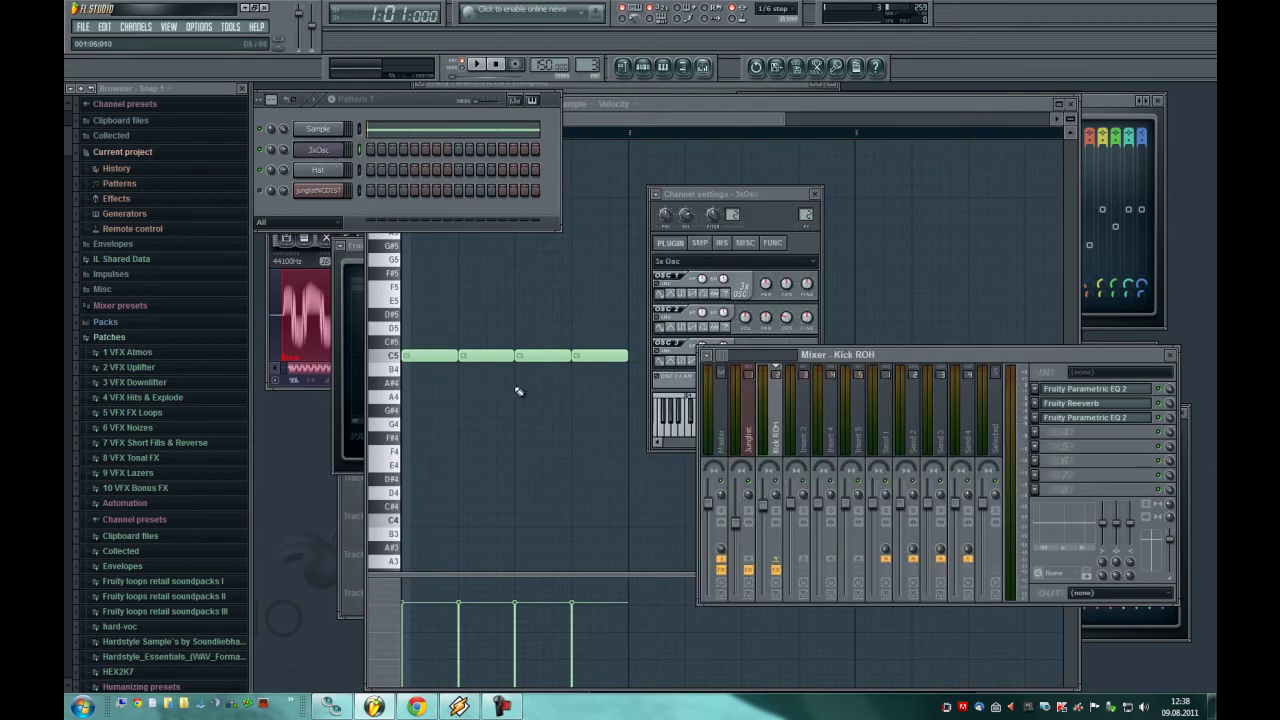
right_click(798, 418)
mouse_move(857, 414)
left_click(965, 413)
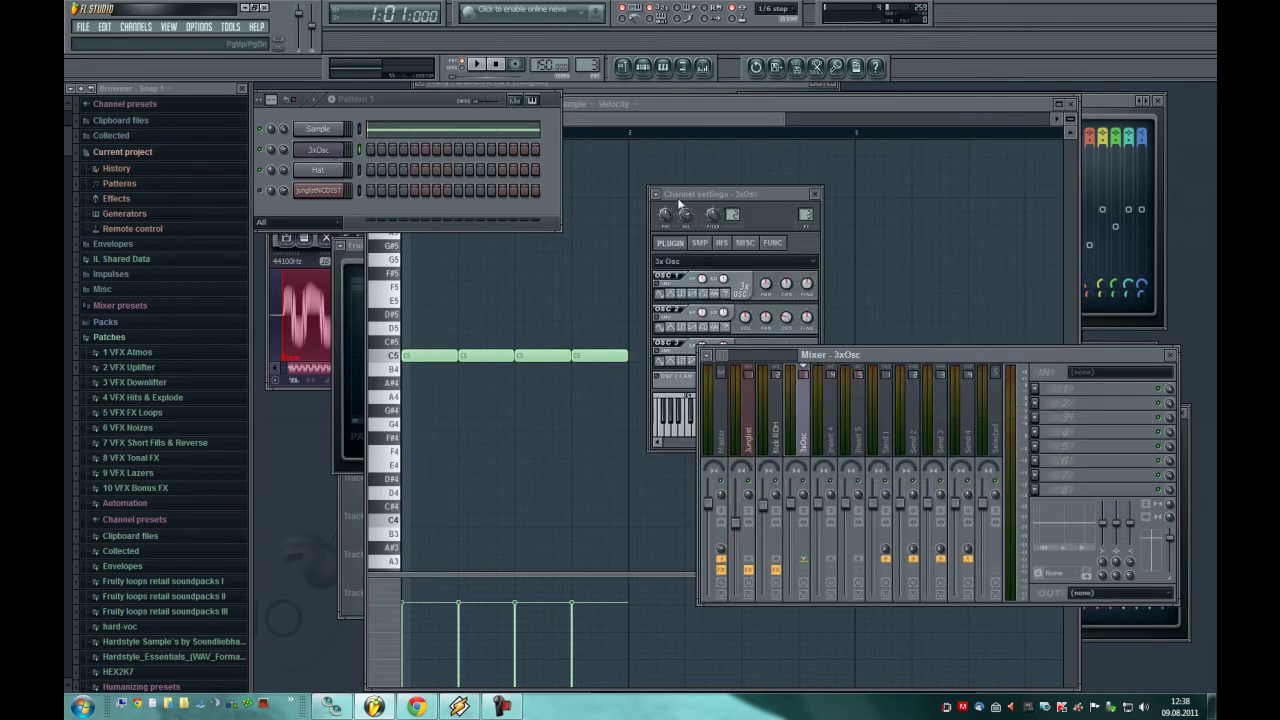
left_click_drag(679, 203, 559, 236)
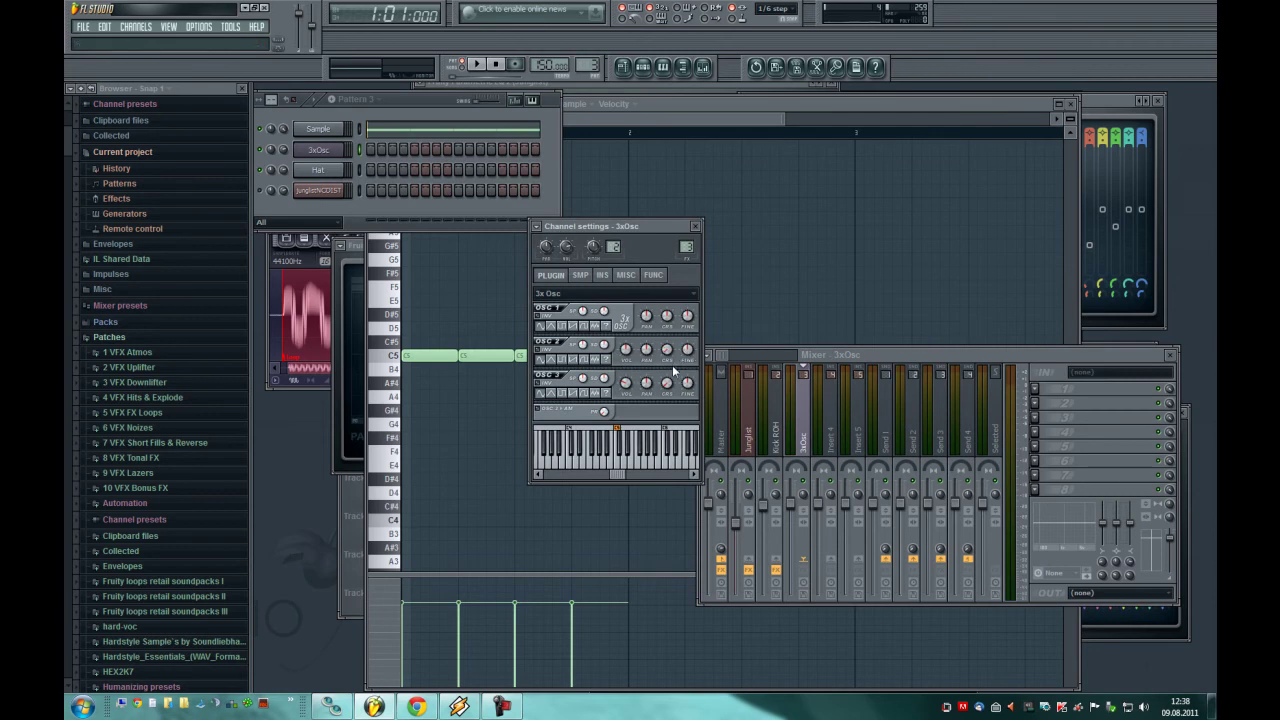
key("z")
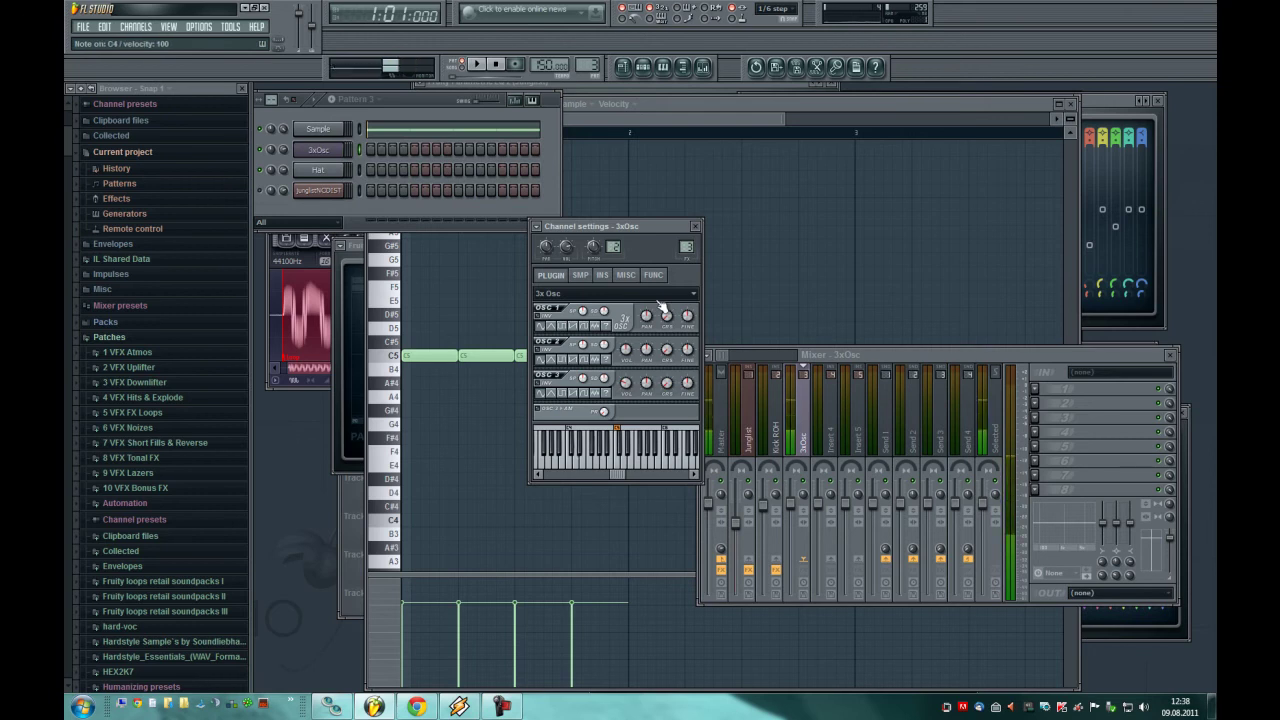
- Draw four consecutive one-beat G3 notes across the first bar of the 3xOsc channel's piano roll
left_click(598, 100)
left_click(597, 103)
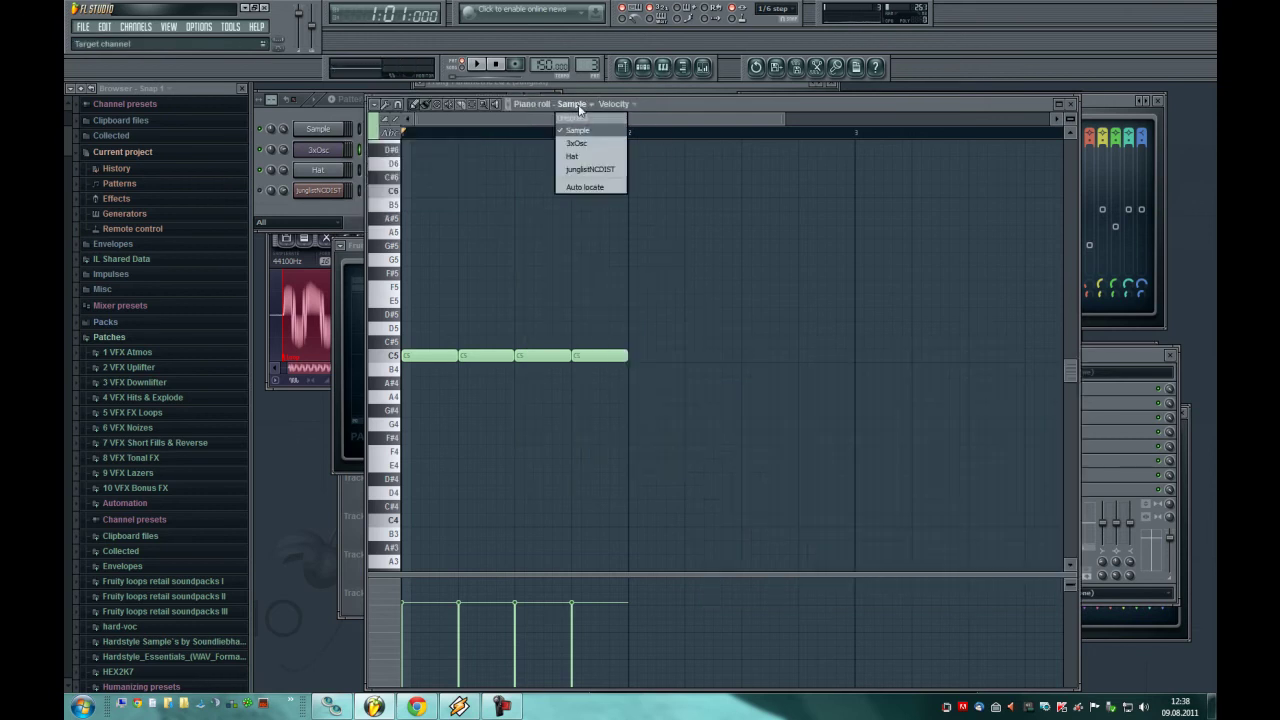
left_click(585, 146)
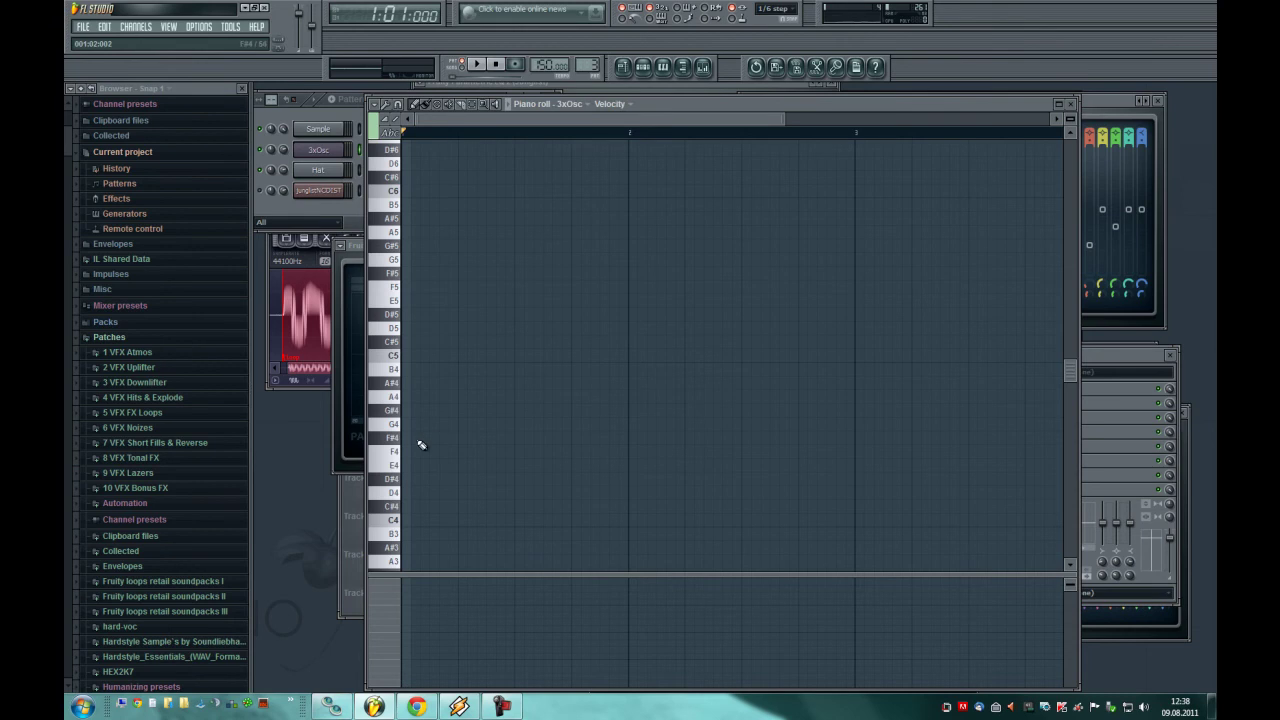
scroll(421, 445, "down", 5)
left_click(412, 383)
left_click_drag(412, 383, 398, 383)
left_click(484, 381)
left_click(537, 381)
left_click(591, 378)
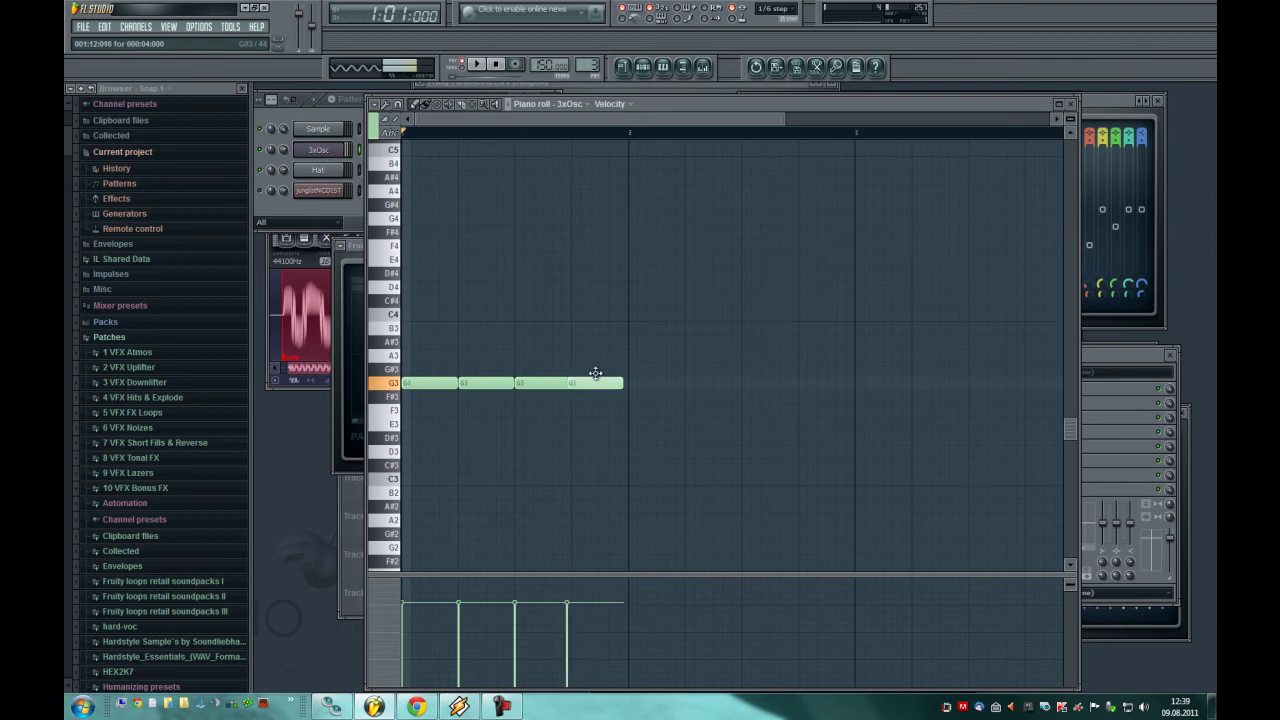
- Show the 3xOsc settings with the mixer and play back the pattern with the new G3 notes
left_click(338, 150)
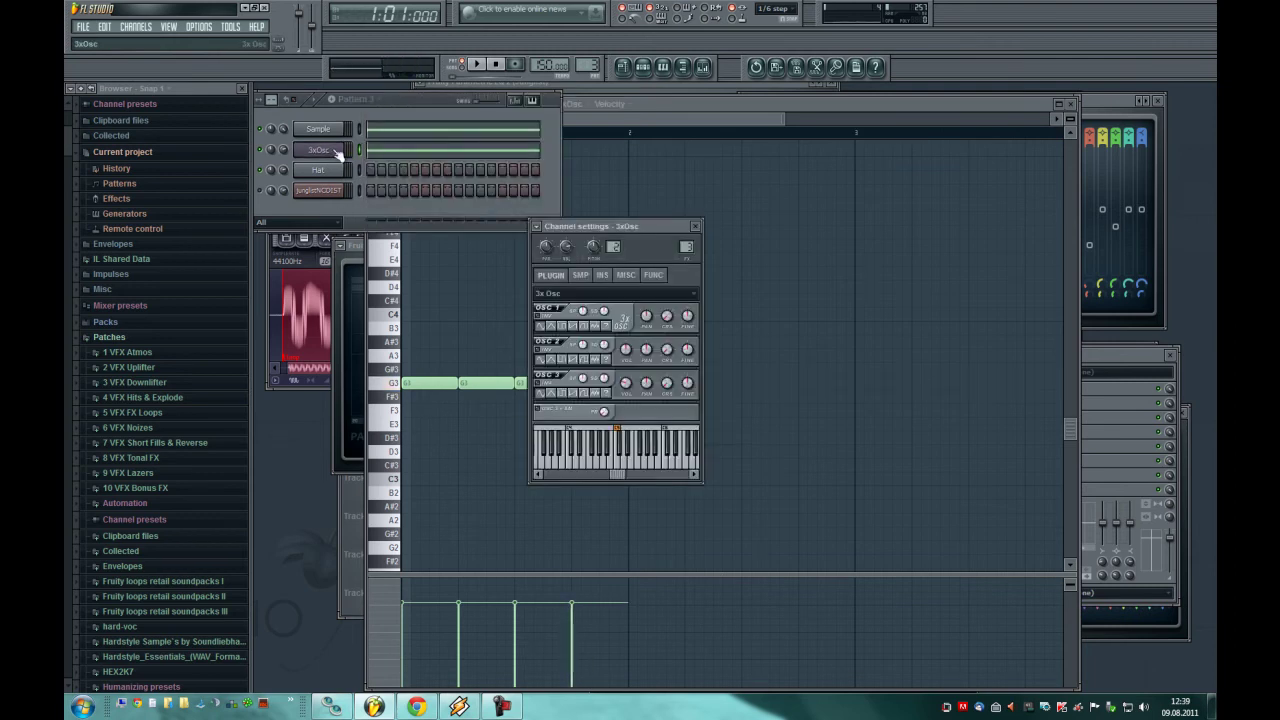
key("F9")
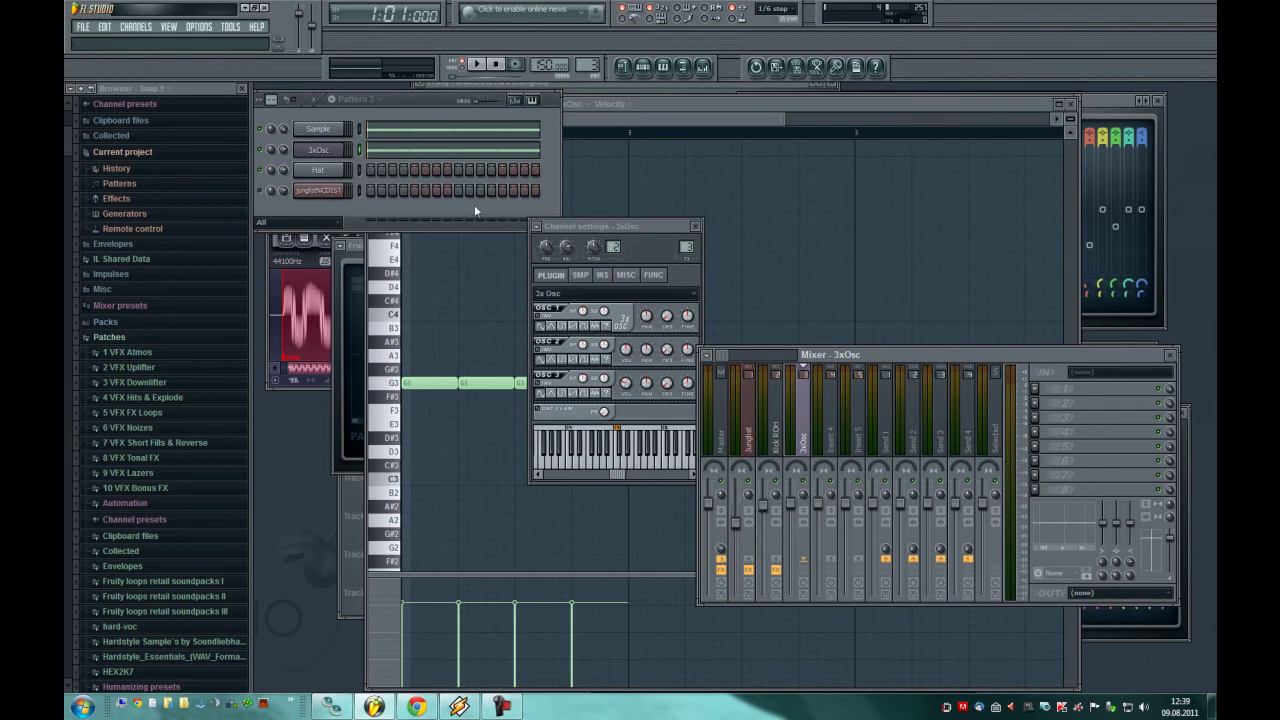
key("space")
key("space")
- Load punchsample.mp3 from the Sliced beats favourite folder into the Hat channel
left_click(341, 177)
left_click(546, 295)
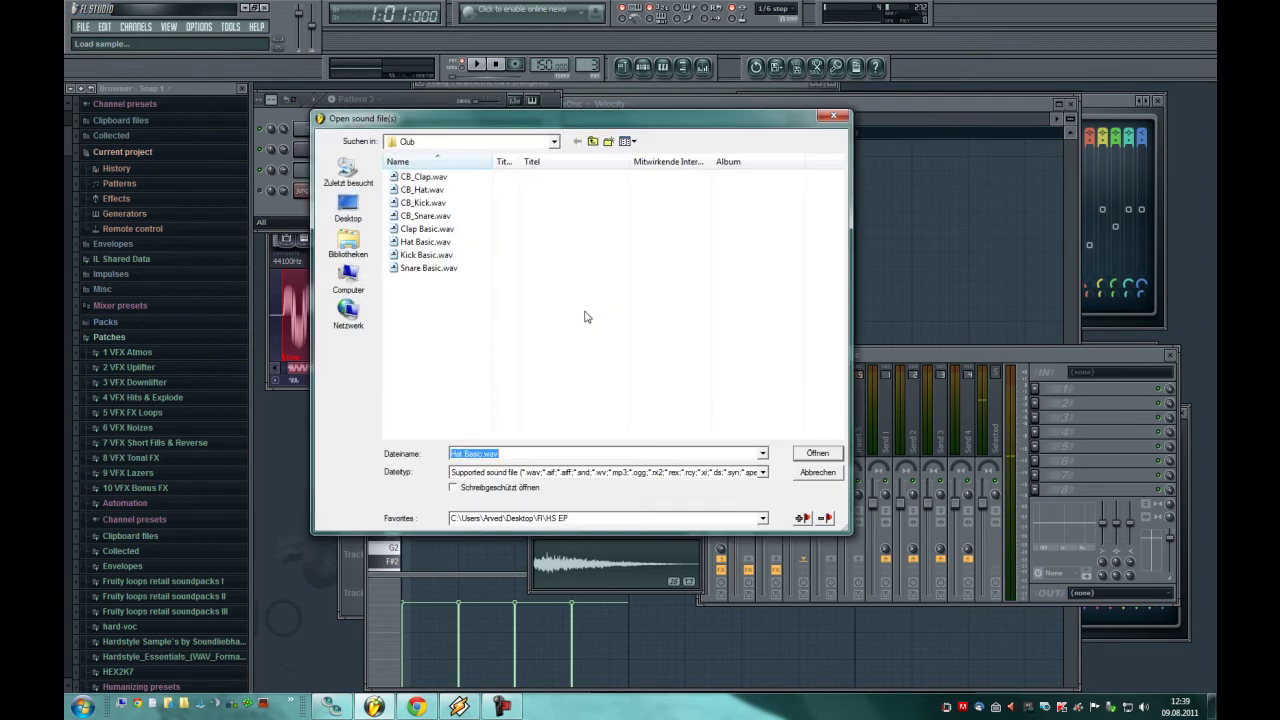
left_click(560, 519)
left_click(565, 537)
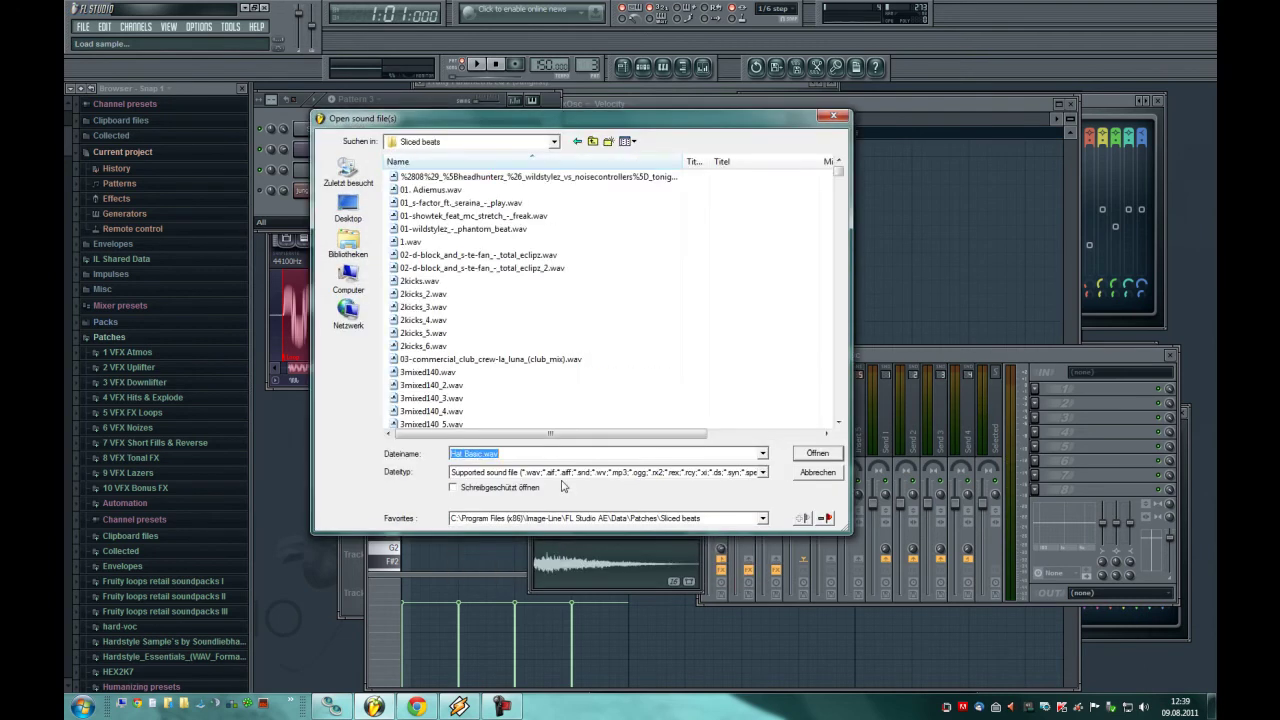
type("punchki")
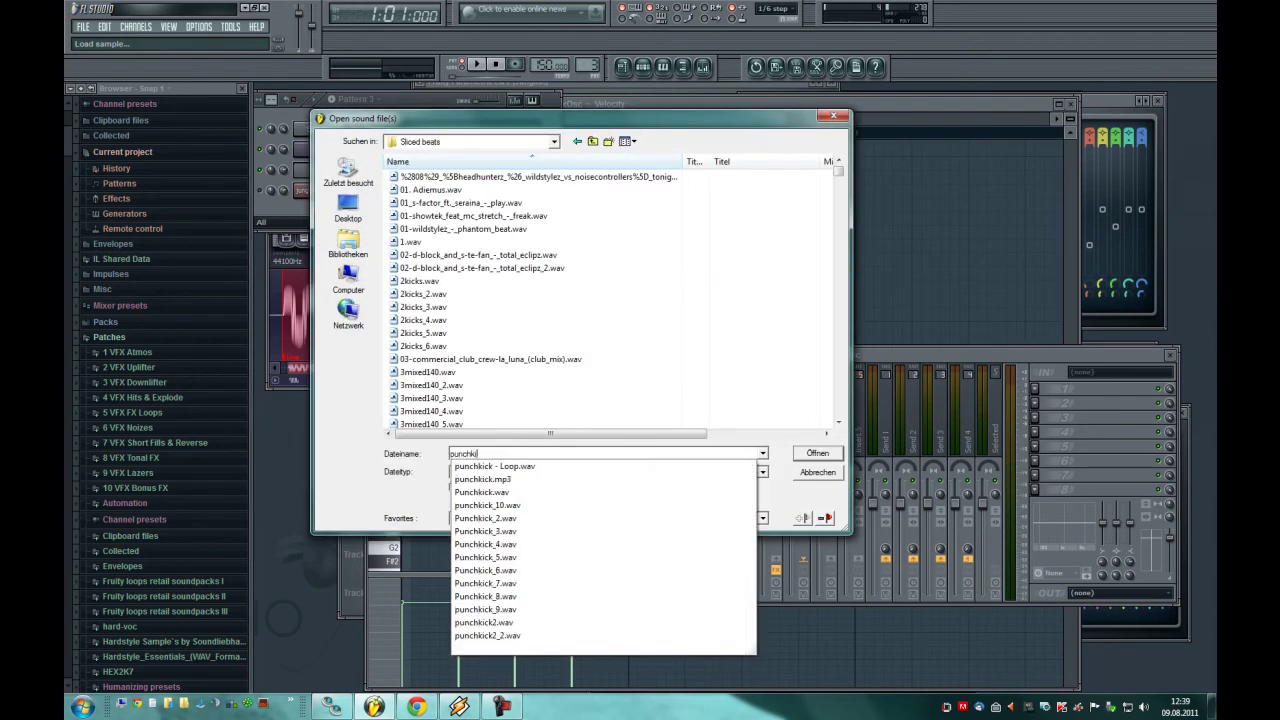
key("BackSpace")
key("BackSpace")
type("a")
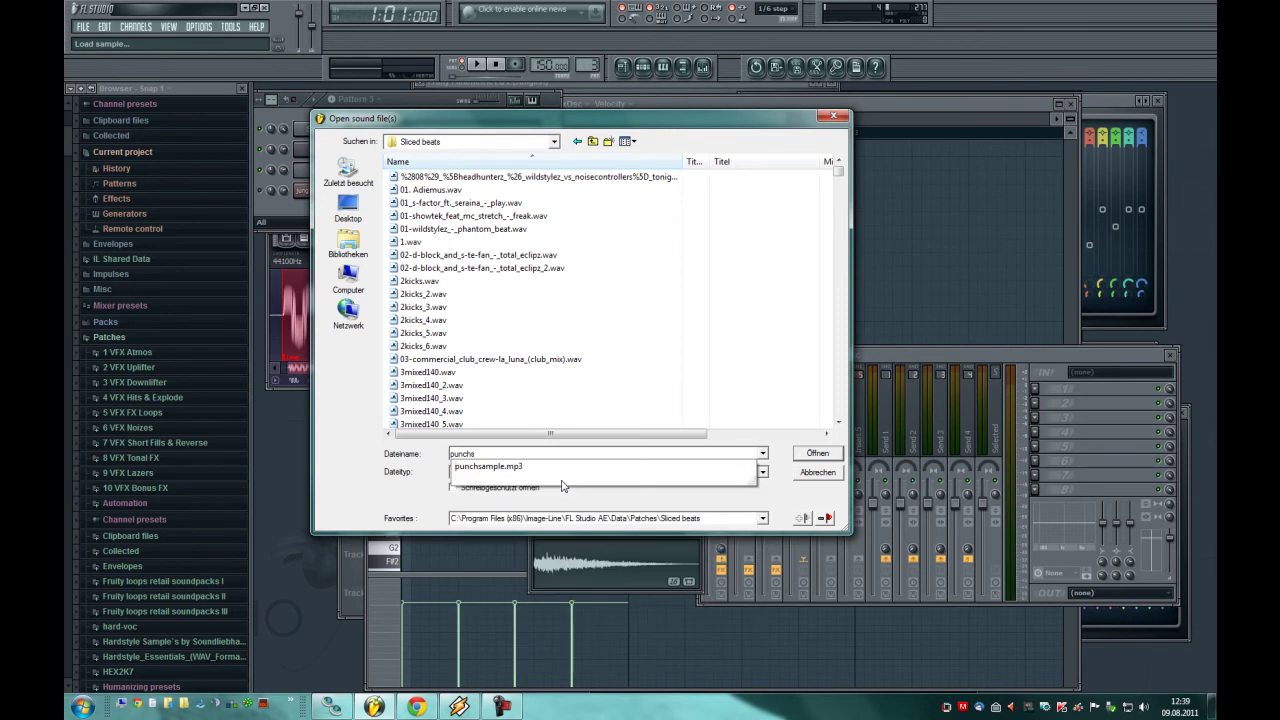
left_click(561, 481)
- Edit the punchsample in Edison and select the hit from about 0:029 to 0:333, excluding the silence before its attack
right_click(583, 553)
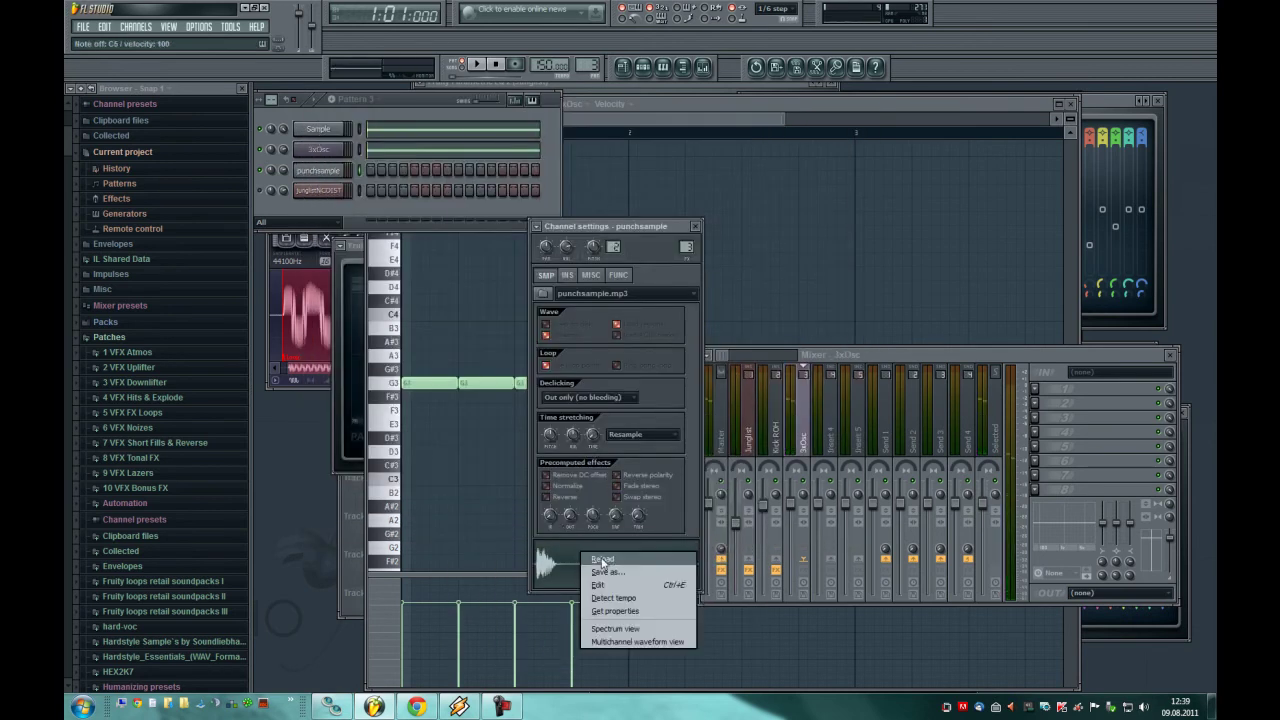
left_click(598, 584)
left_click_drag(370, 315, 281, 327)
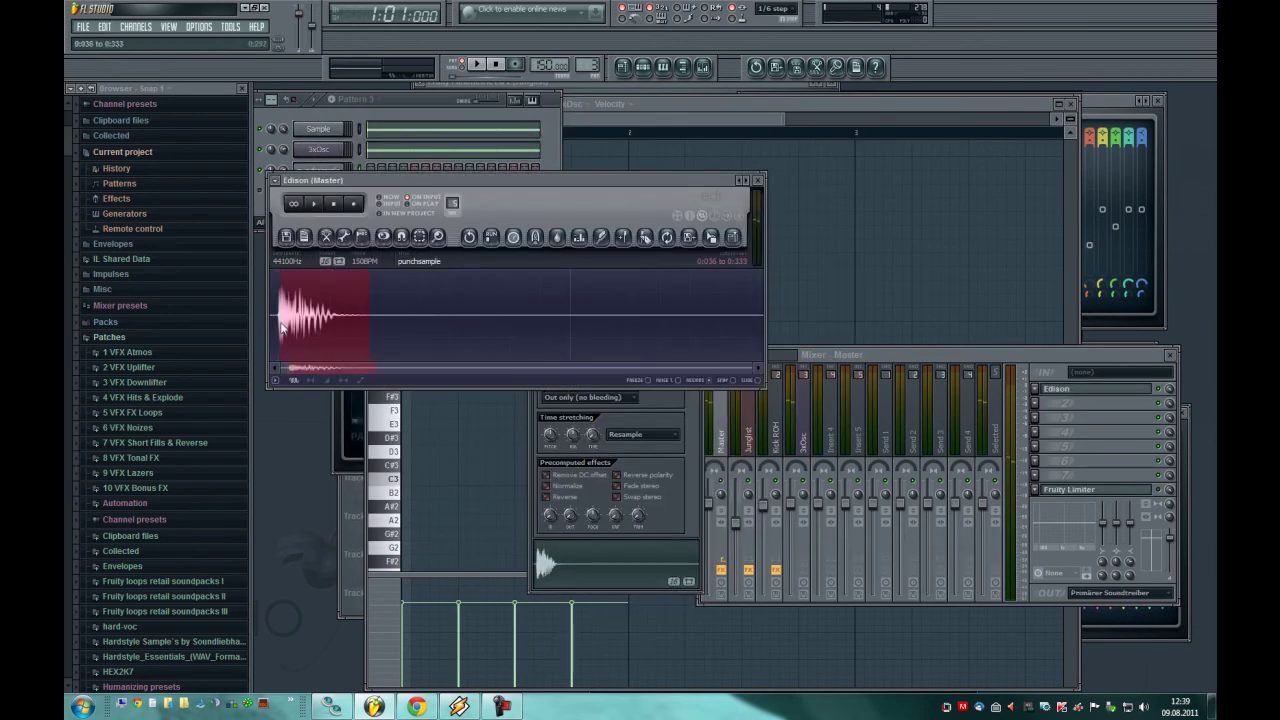
scroll(279, 327, "up", 5)
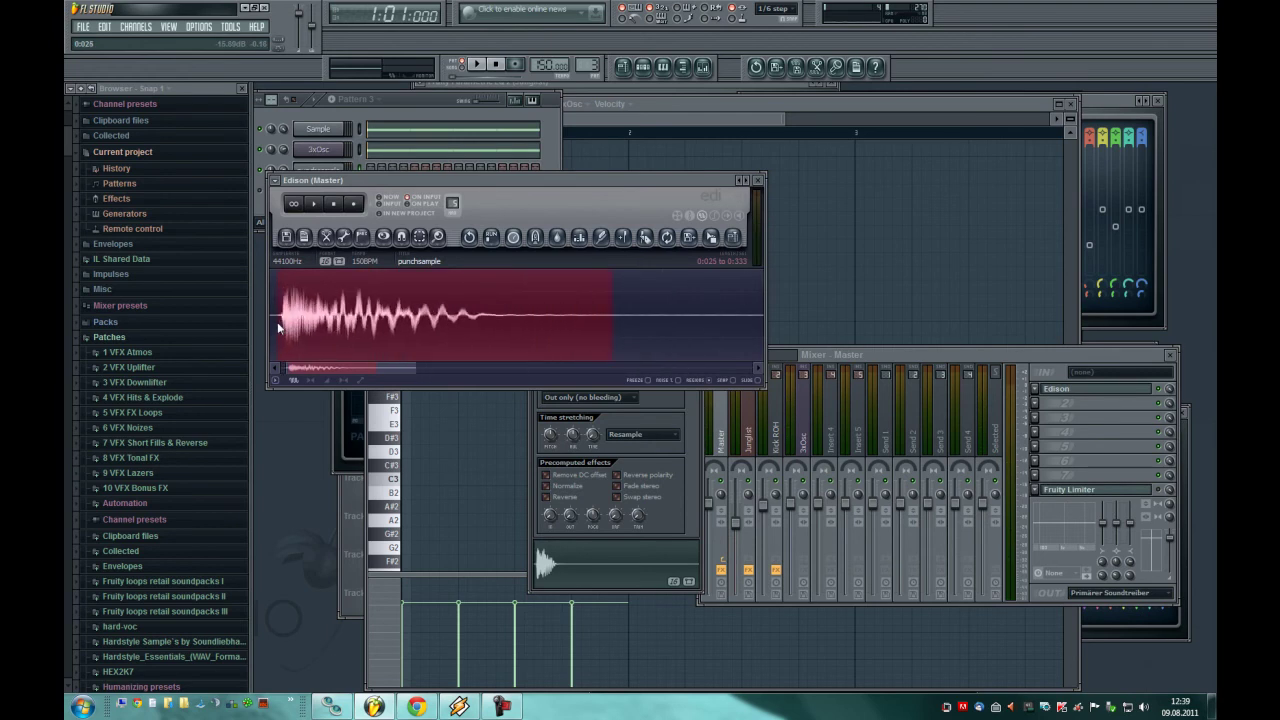
scroll(286, 325, "up", 3)
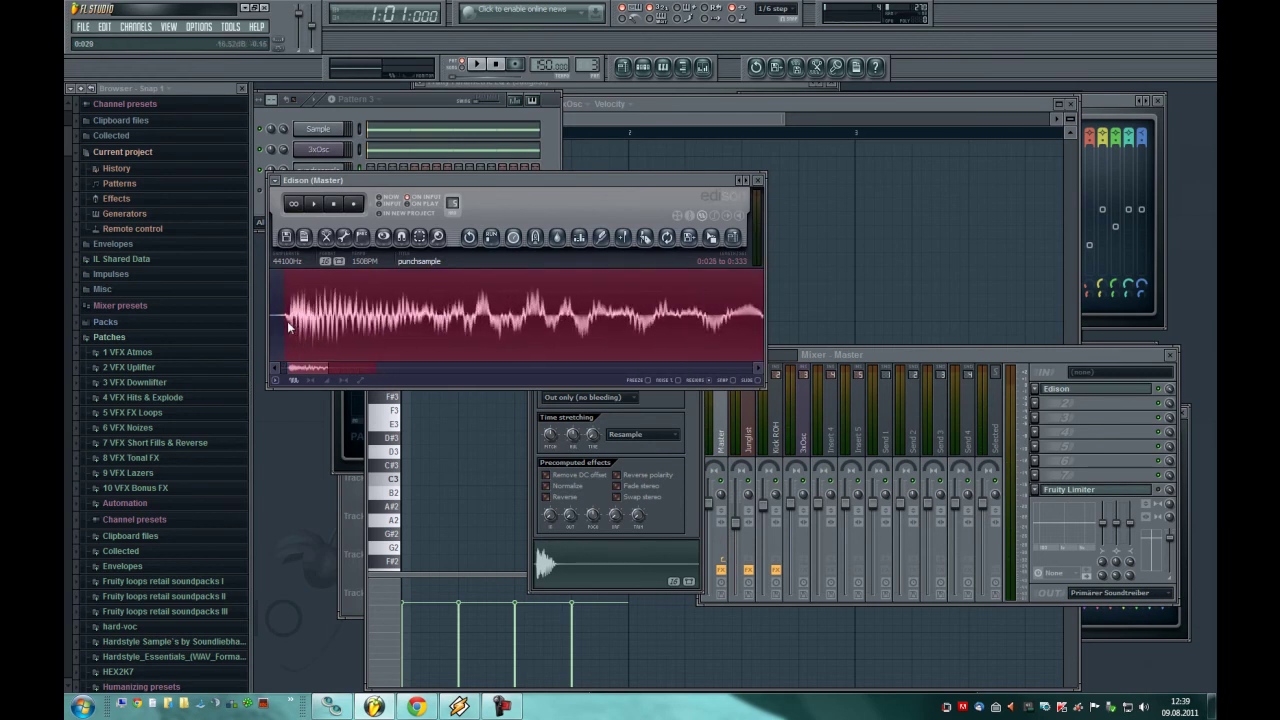
- Replace the punchsample channel's audio with the selection made in Edison
left_click(344, 236)
left_click(400, 281)
left_click_drag(709, 240, 635, 565)
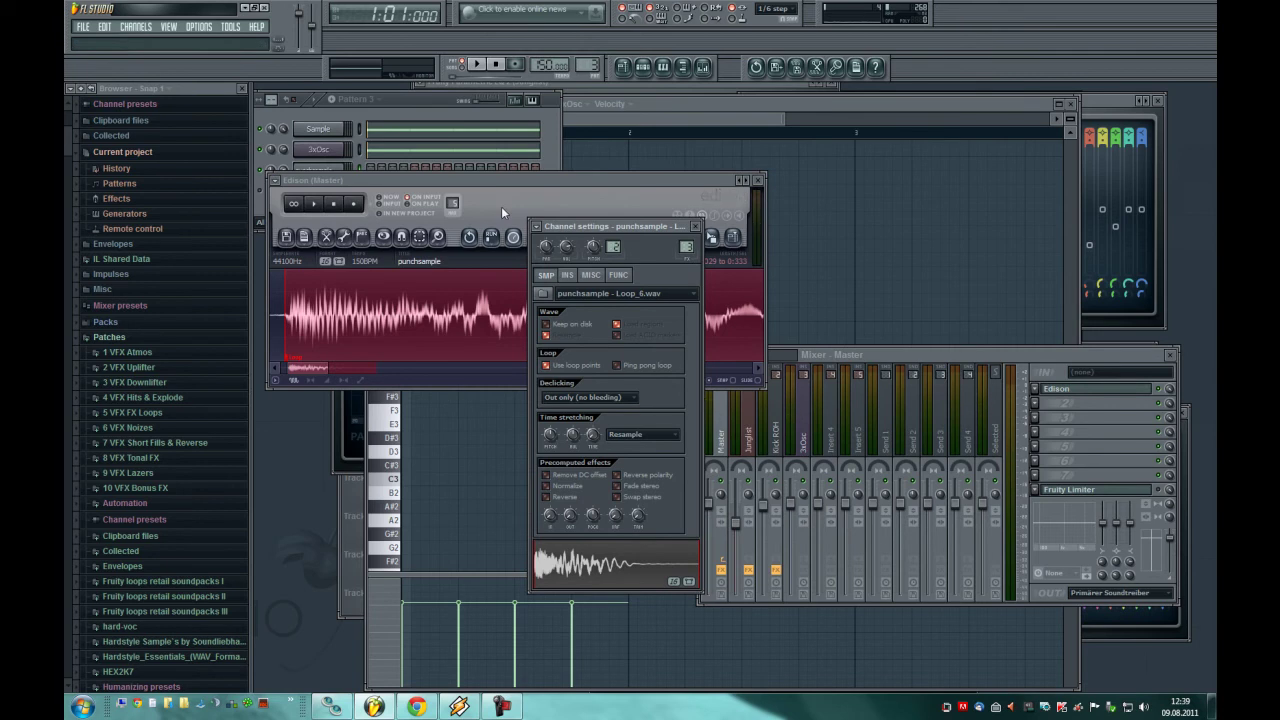
- Link the punchsample - Loop_6 channel to the Insert 4 mixer track
left_click(420, 110)
left_click(894, 353)
right_click(836, 366)
mouse_move(900, 414)
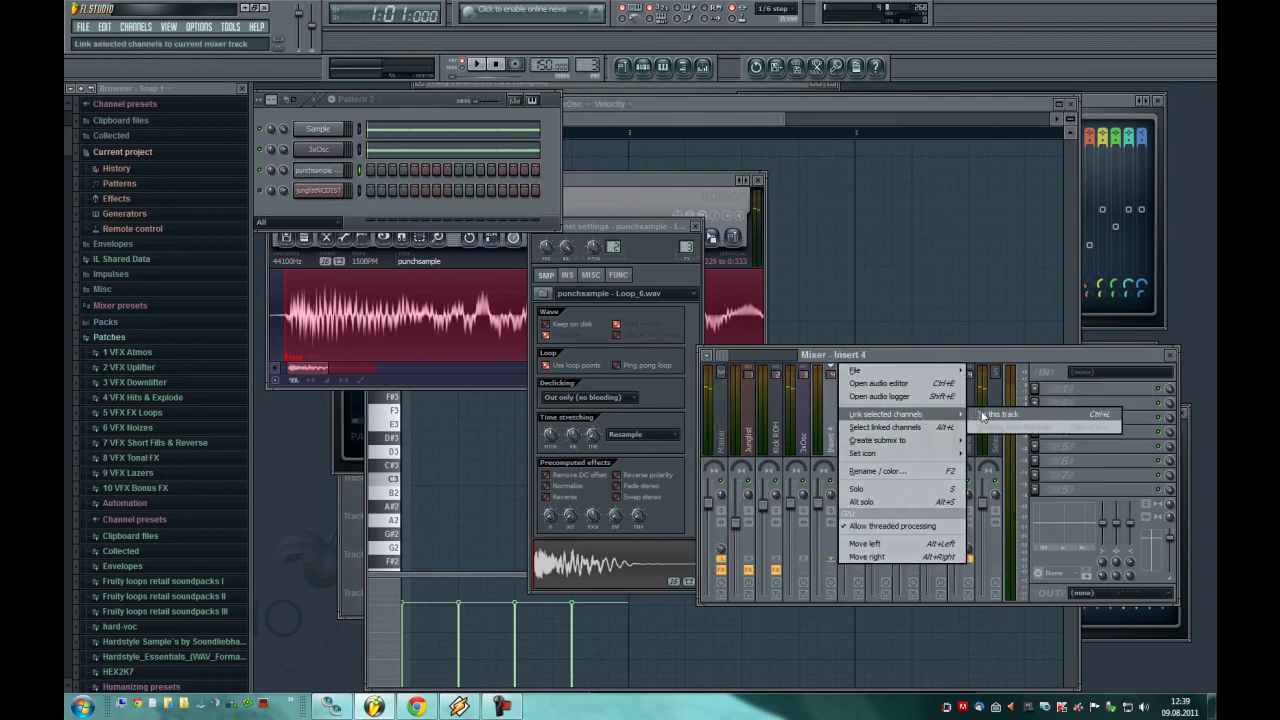
left_click(984, 415)
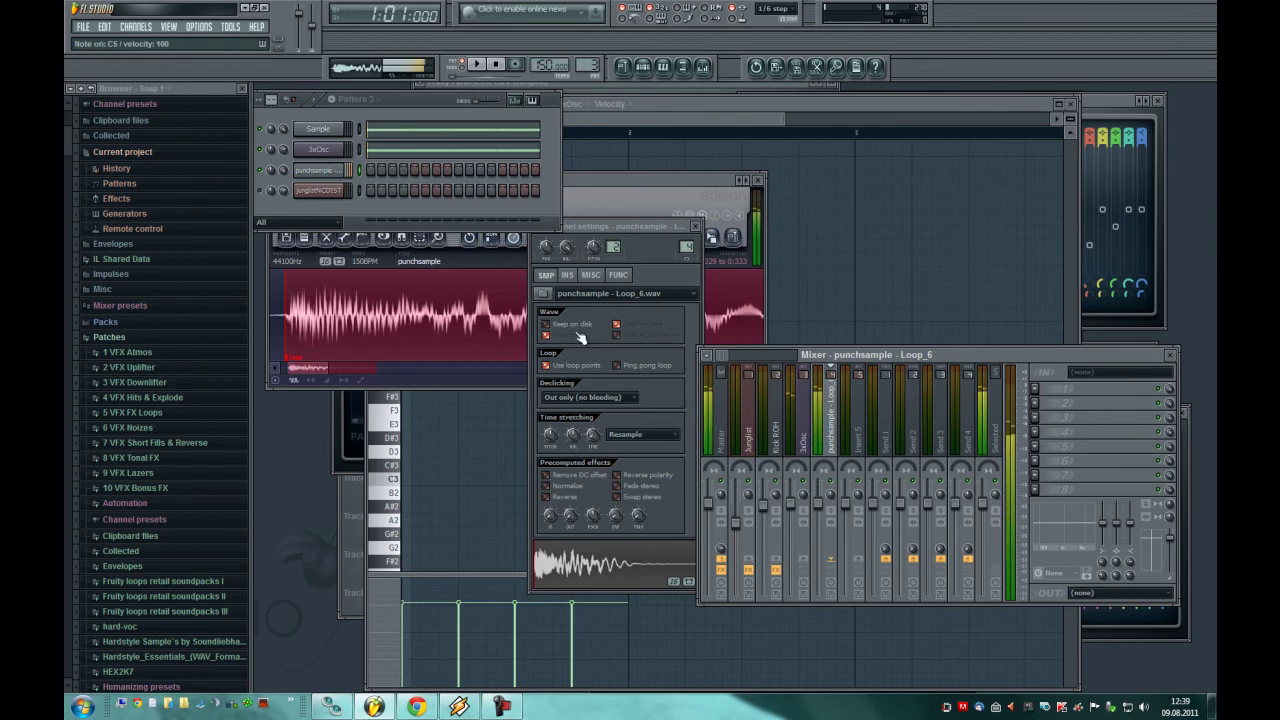
- Place four short C5 notes, one on each beat of the first bar, in the punchsample - Loop_6 piano roll
left_click(662, 66)
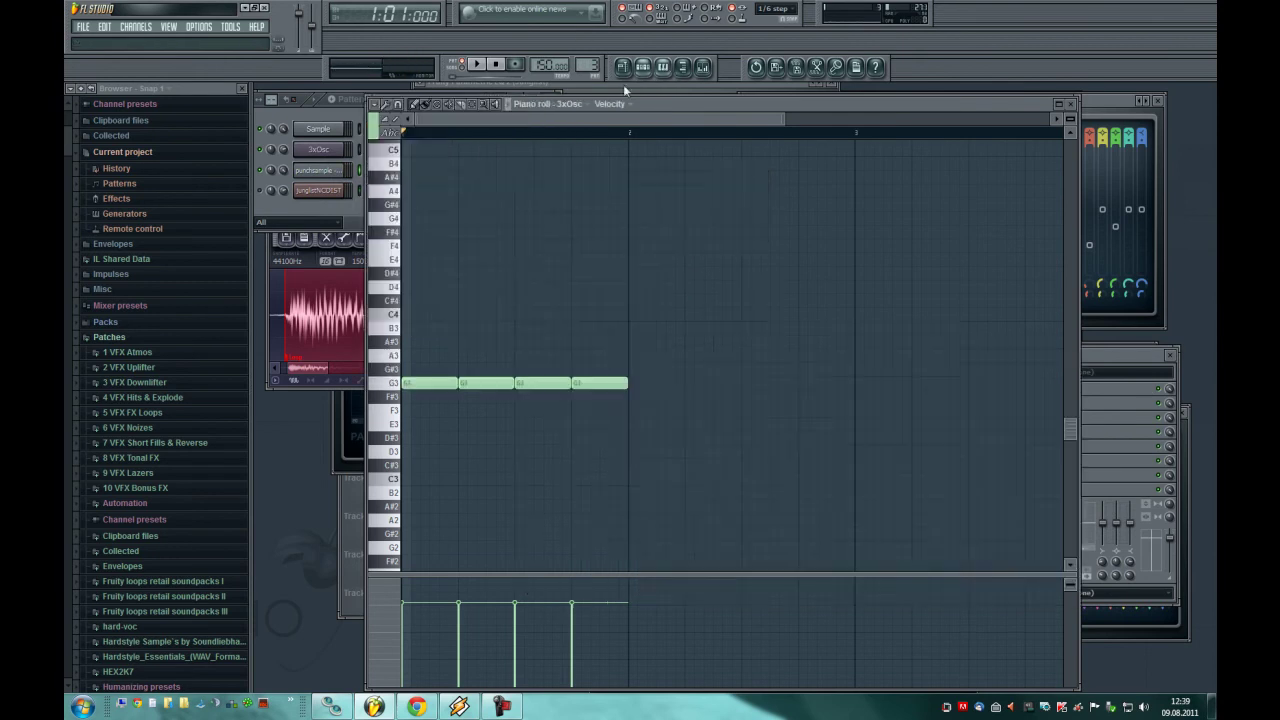
left_click(570, 104)
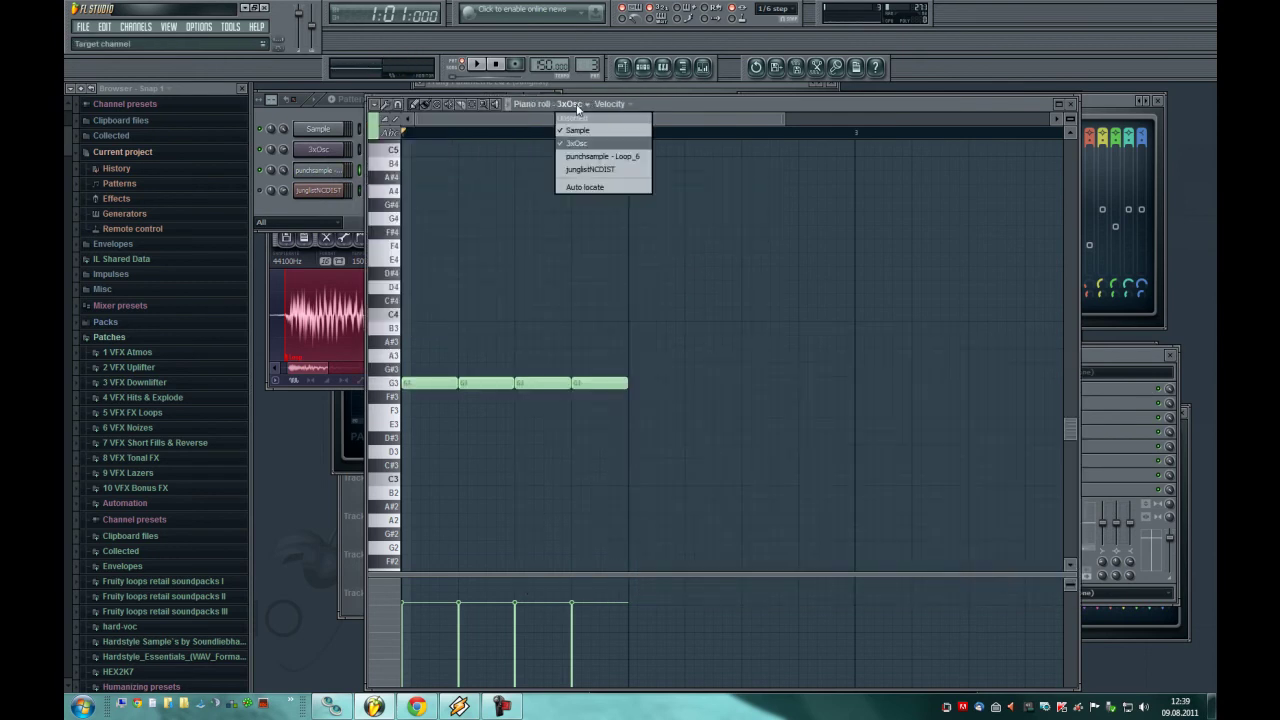
left_click(598, 156)
left_click(414, 360)
left_click_drag(464, 362, 418, 356)
left_click(464, 356)
left_click(521, 356)
left_click(566, 355)
left_click_drag(566, 352, 571, 354)
- Play back the pattern with the Sample, 3xOsc and punchsample - Loop_6 channels together
left_click(318, 170)
key("space")
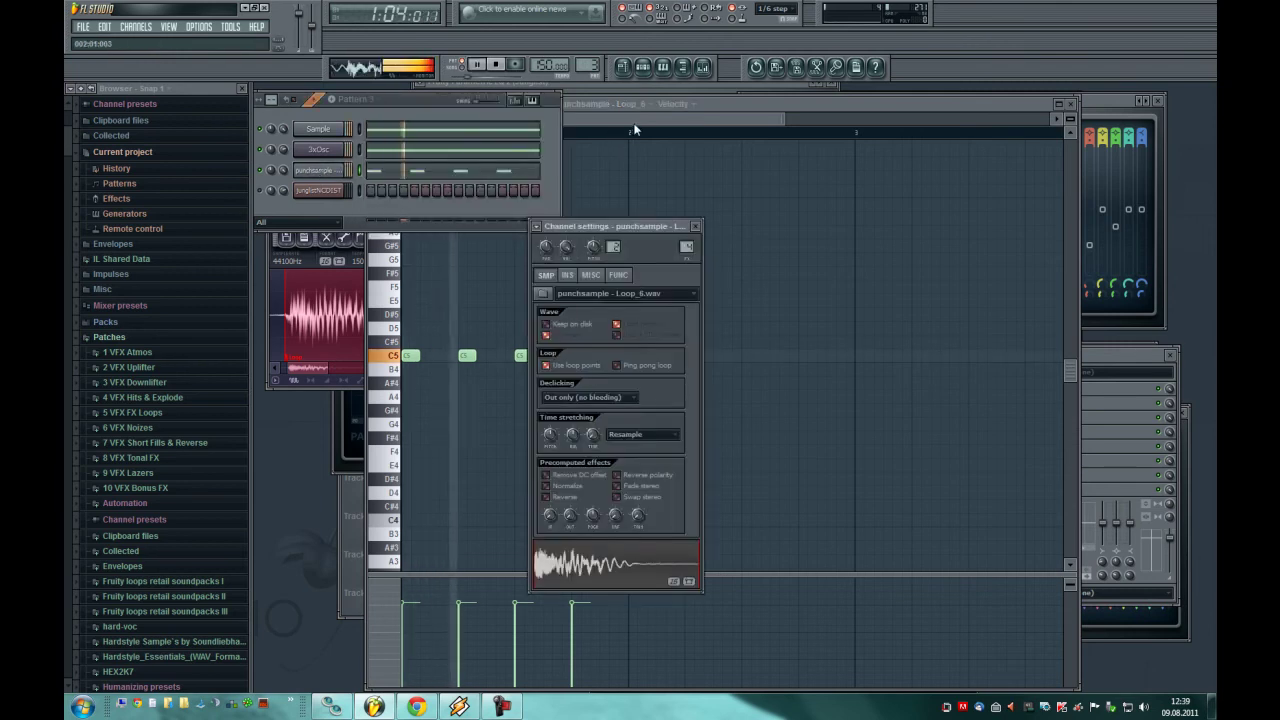
left_click(634, 130)
key("space")
- Load the 3xoscsub preset into the 3x Osc channel
left_click(318, 152)
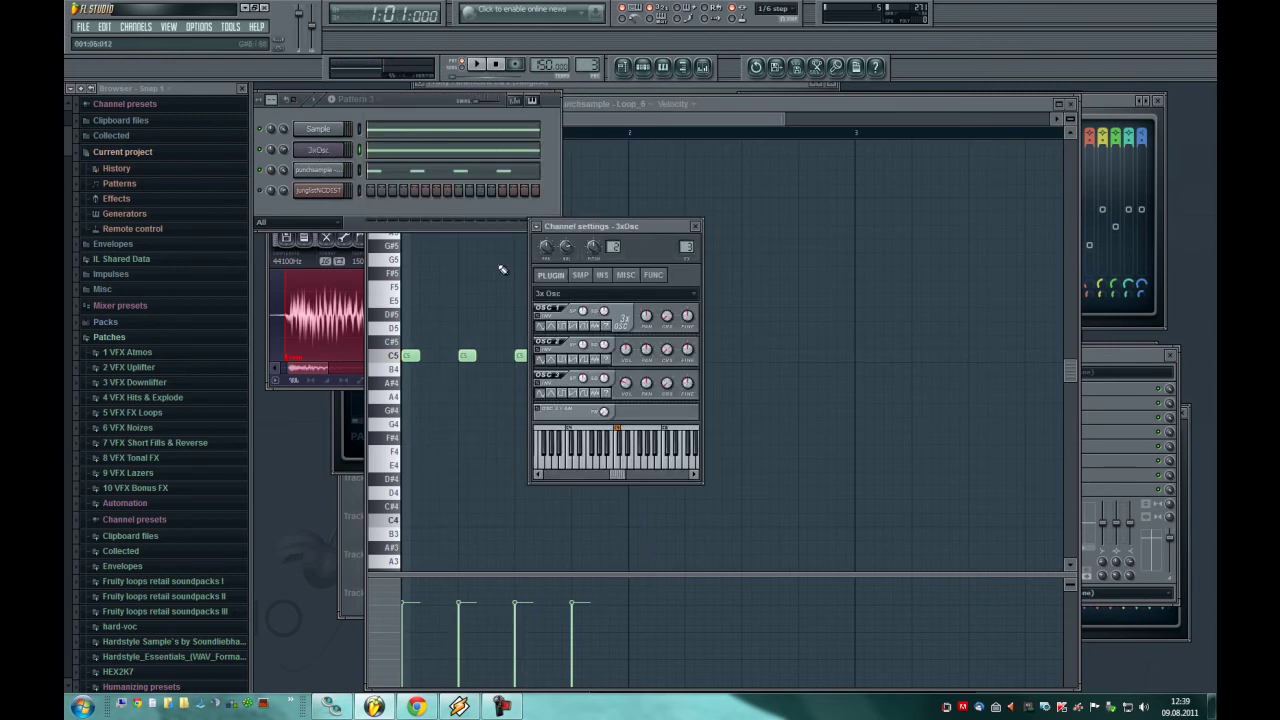
left_click(561, 297)
mouse_move(561, 334)
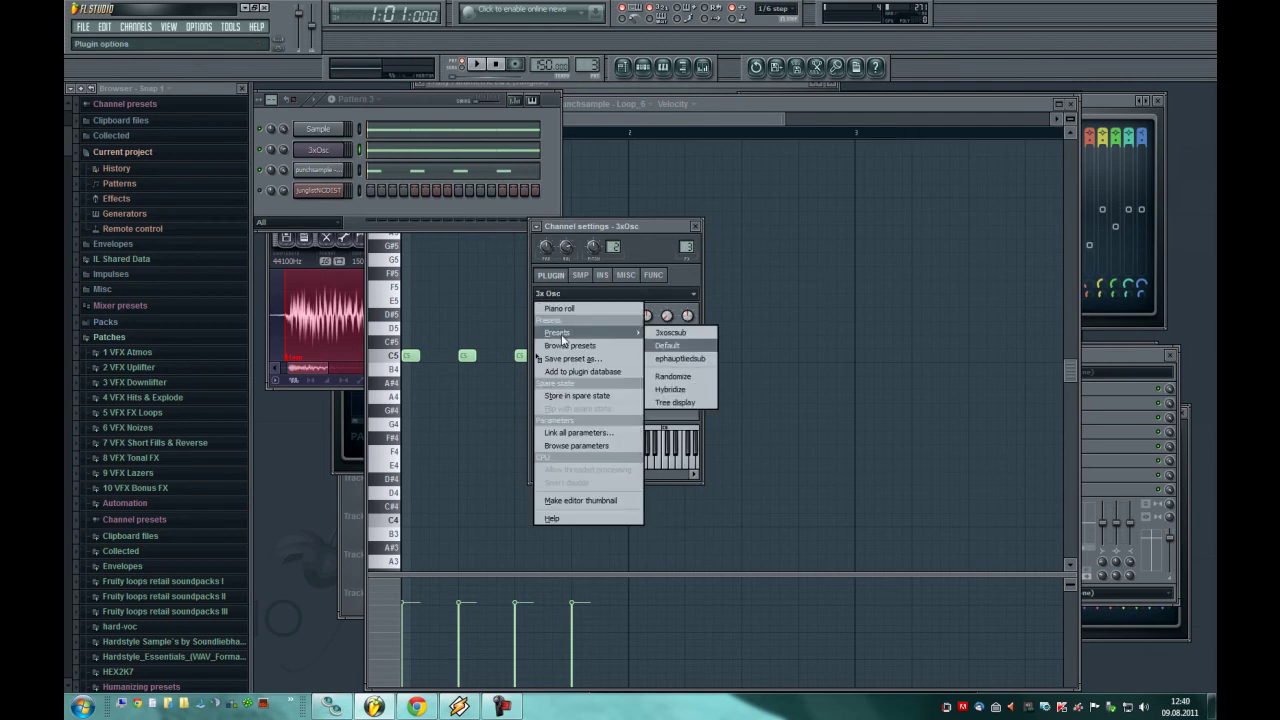
left_click(666, 332)
- Audition the 3xoscsub sound on C4 and play back the pattern with it
key("z")
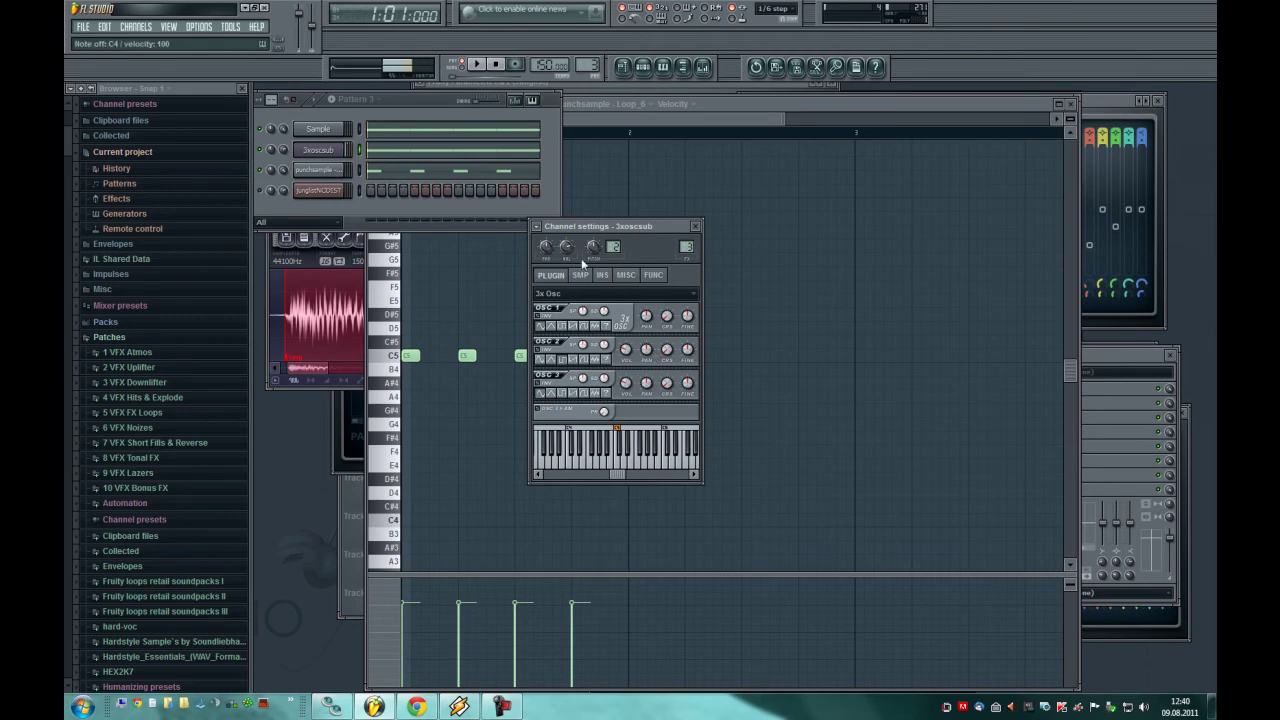
key("z")
key("z")
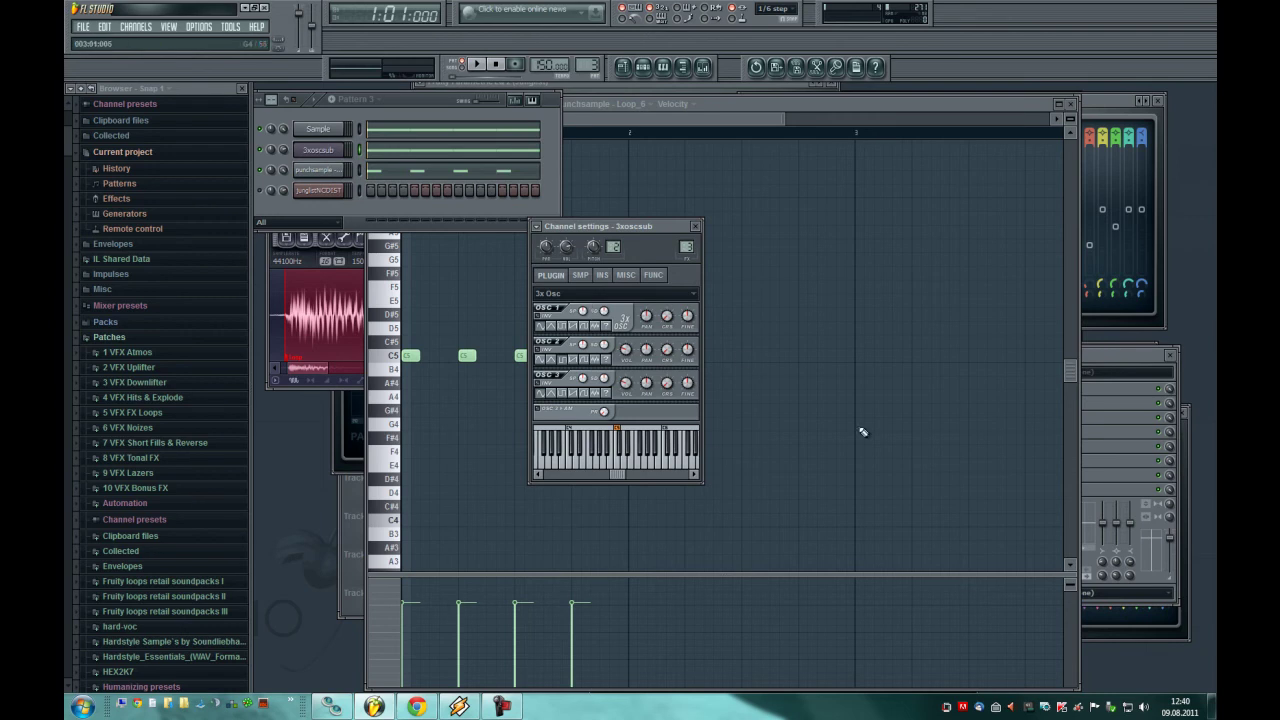
key("space")
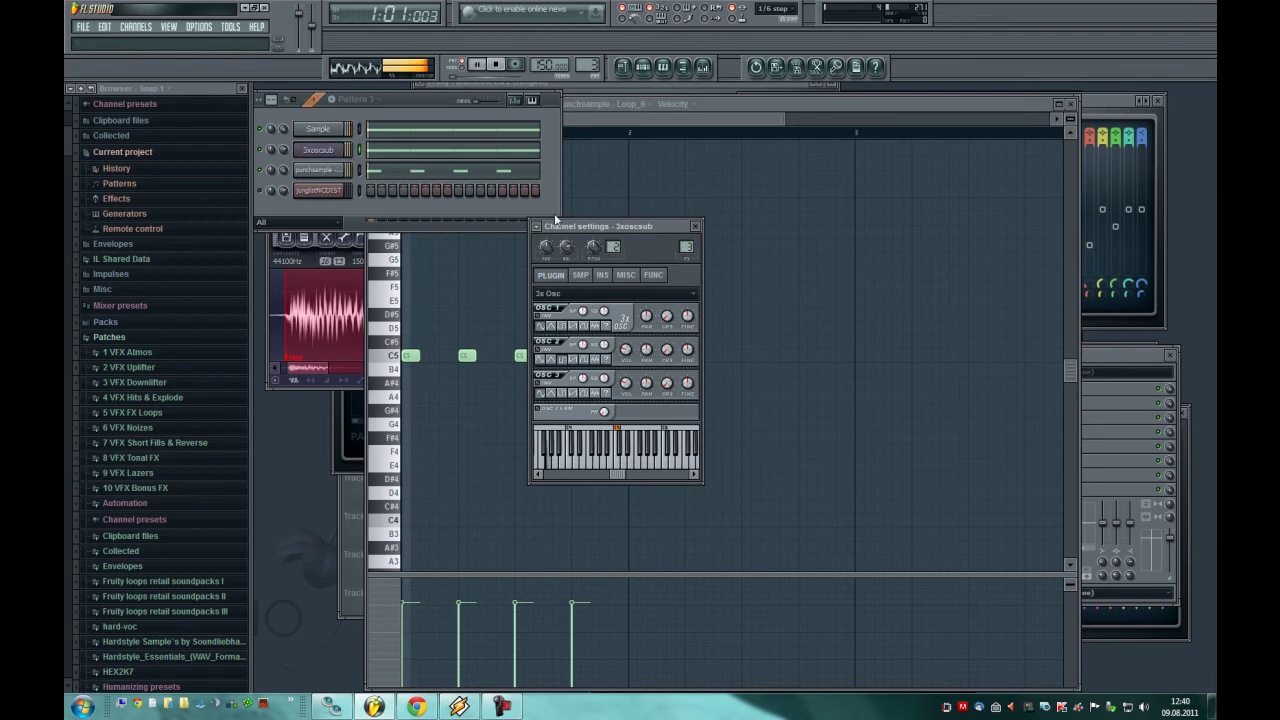
key("space")
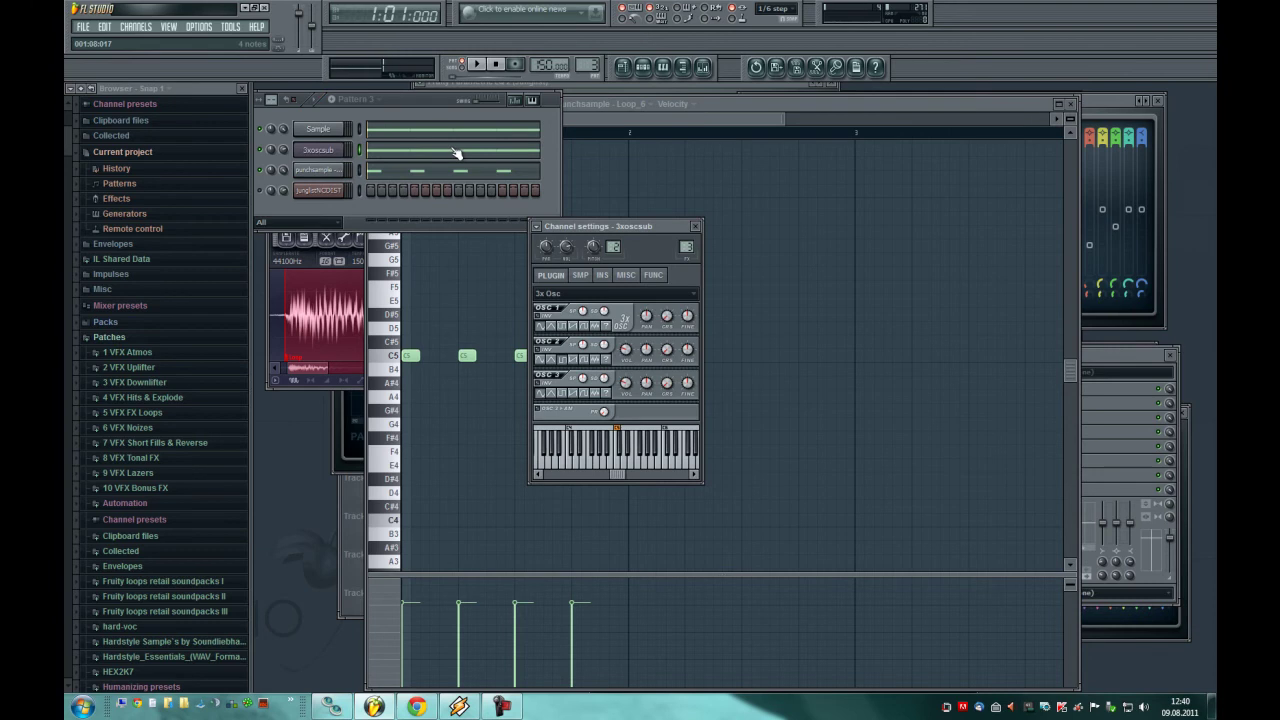
- Load the saved 3x Osc sub mixer track state onto the 3xOsc mixer track
key("F9")
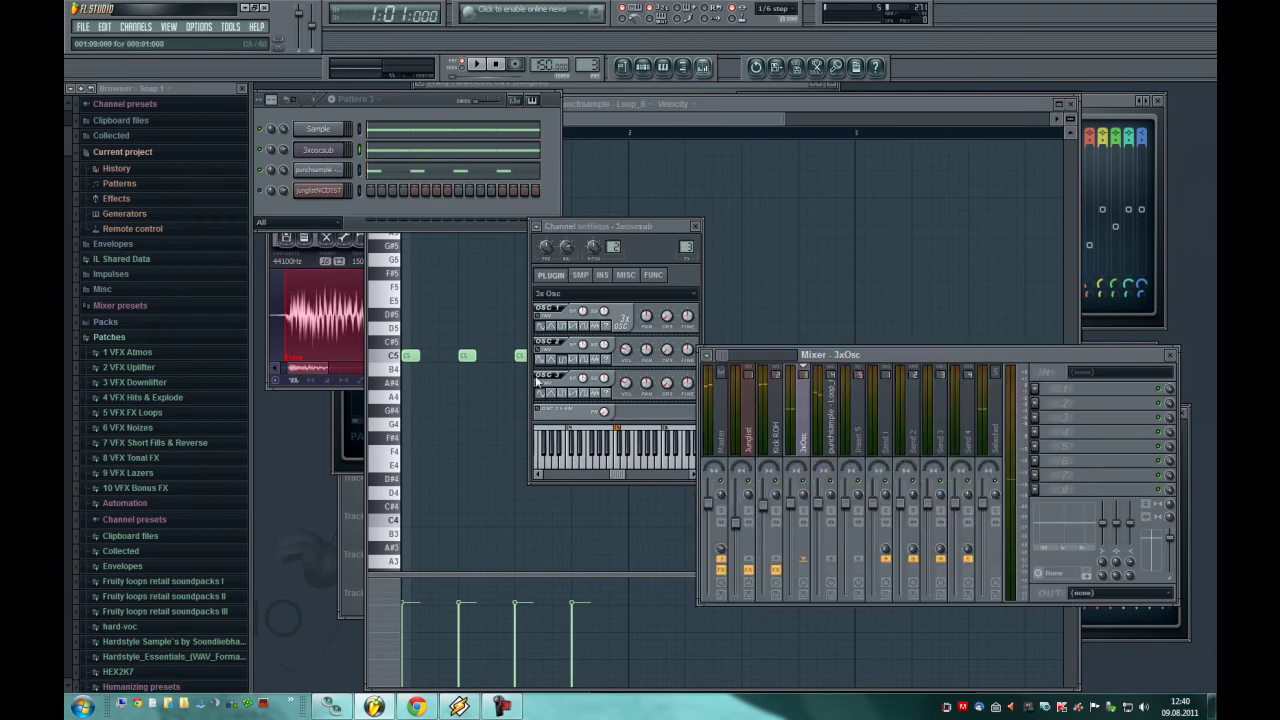
left_click(700, 353)
mouse_move(790, 457)
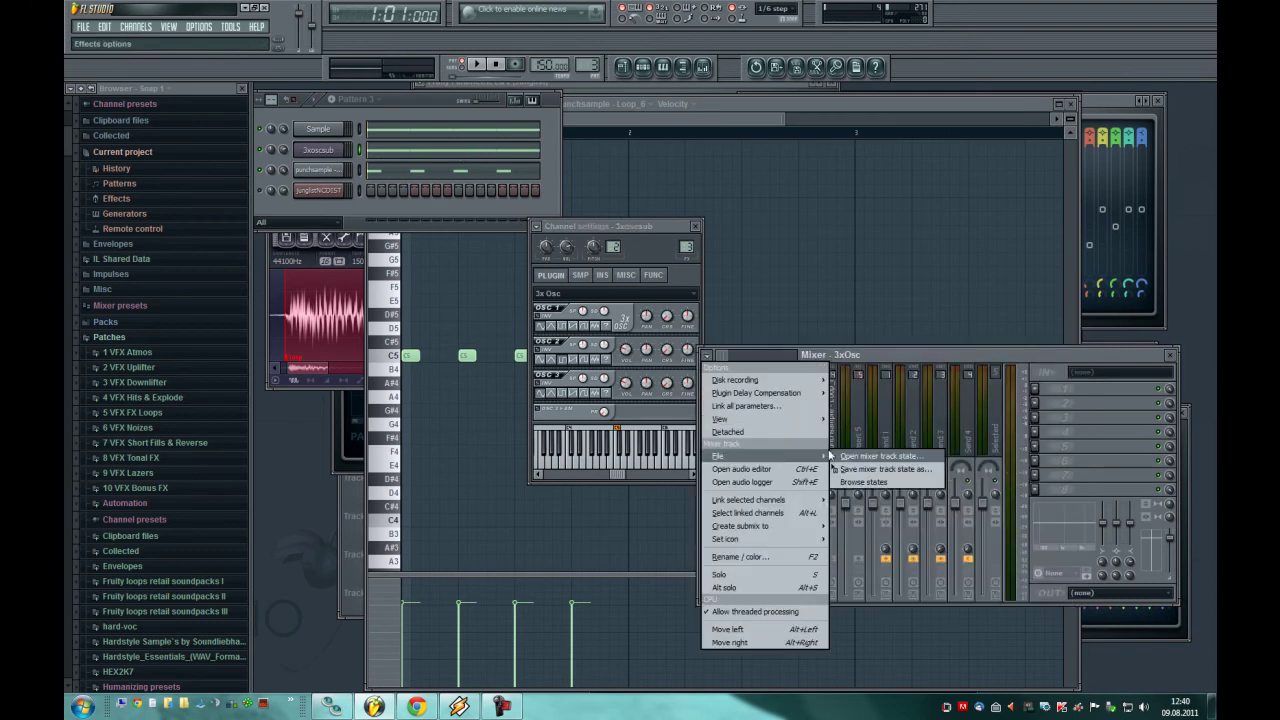
left_click(880, 458)
type("3")
key("Down")
left_click(837, 453)
left_click_drag(980, 358, 905, 394)
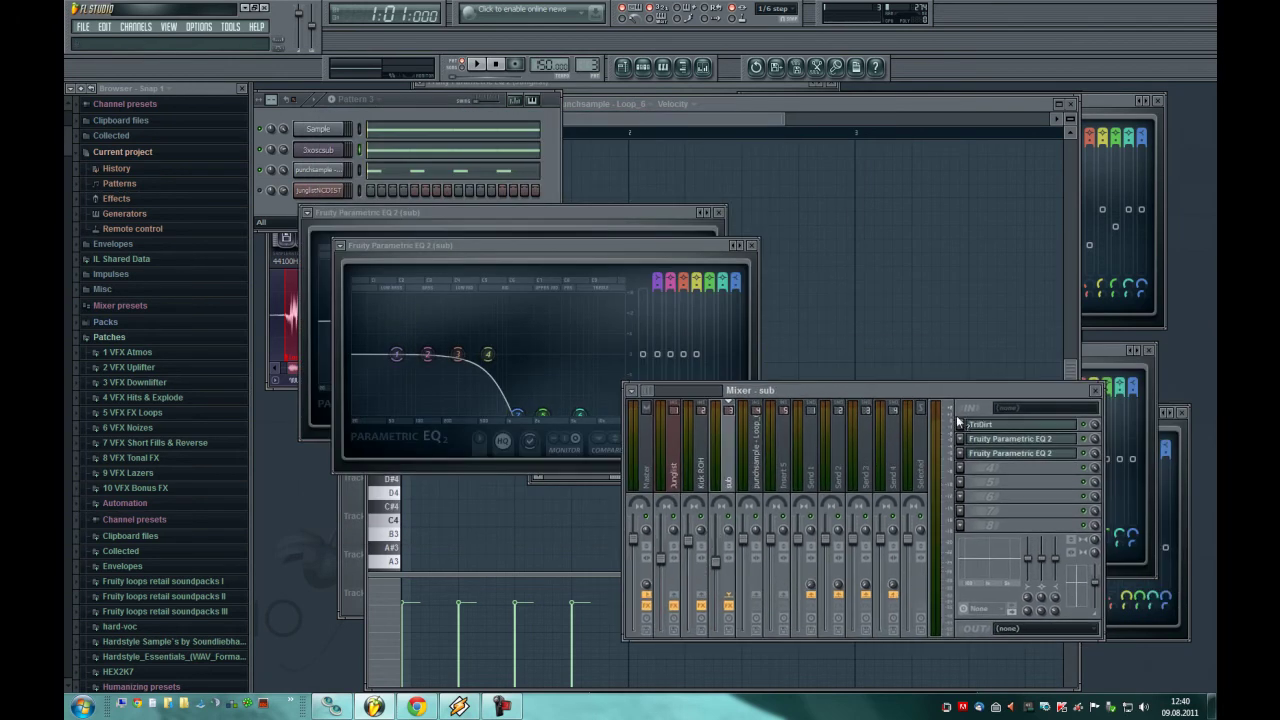
- Open the sub track's TriDirt effect and audition the 3xoscsub channel on F4 and C4
left_click(980, 424)
left_click_drag(490, 190, 994, 144)
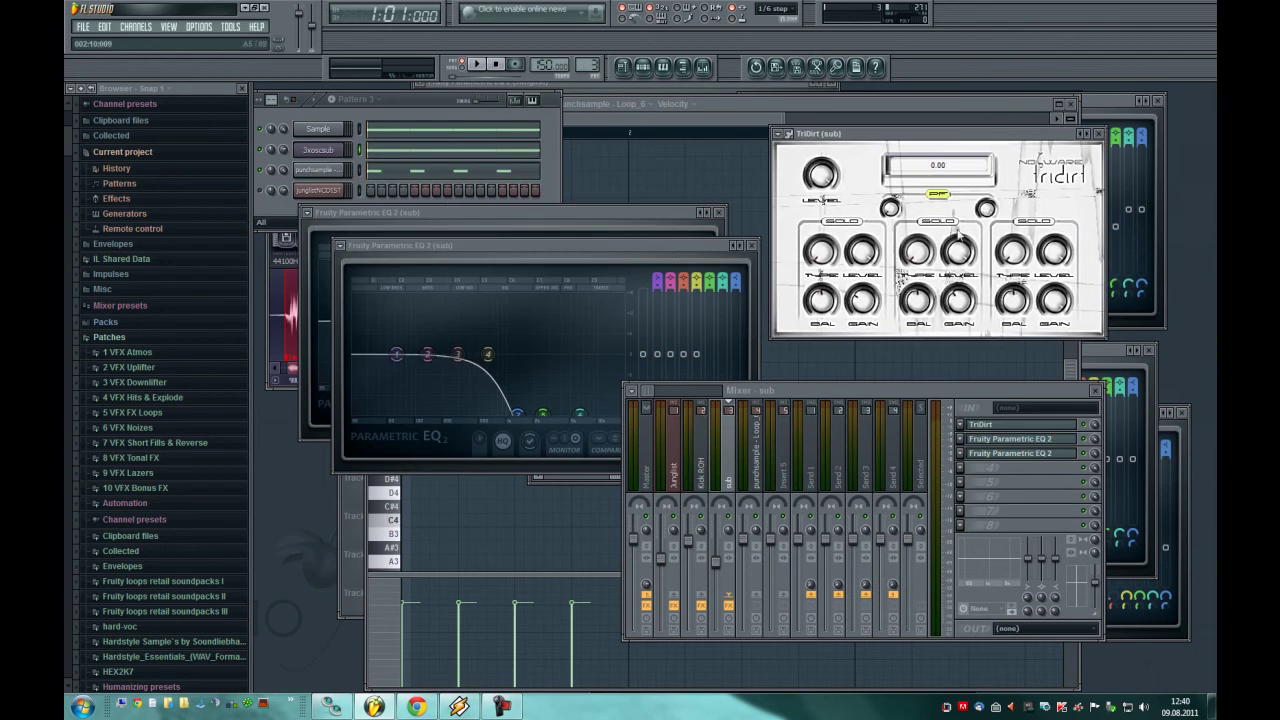
left_click(320, 151)
left_click(733, 467)
key("v")
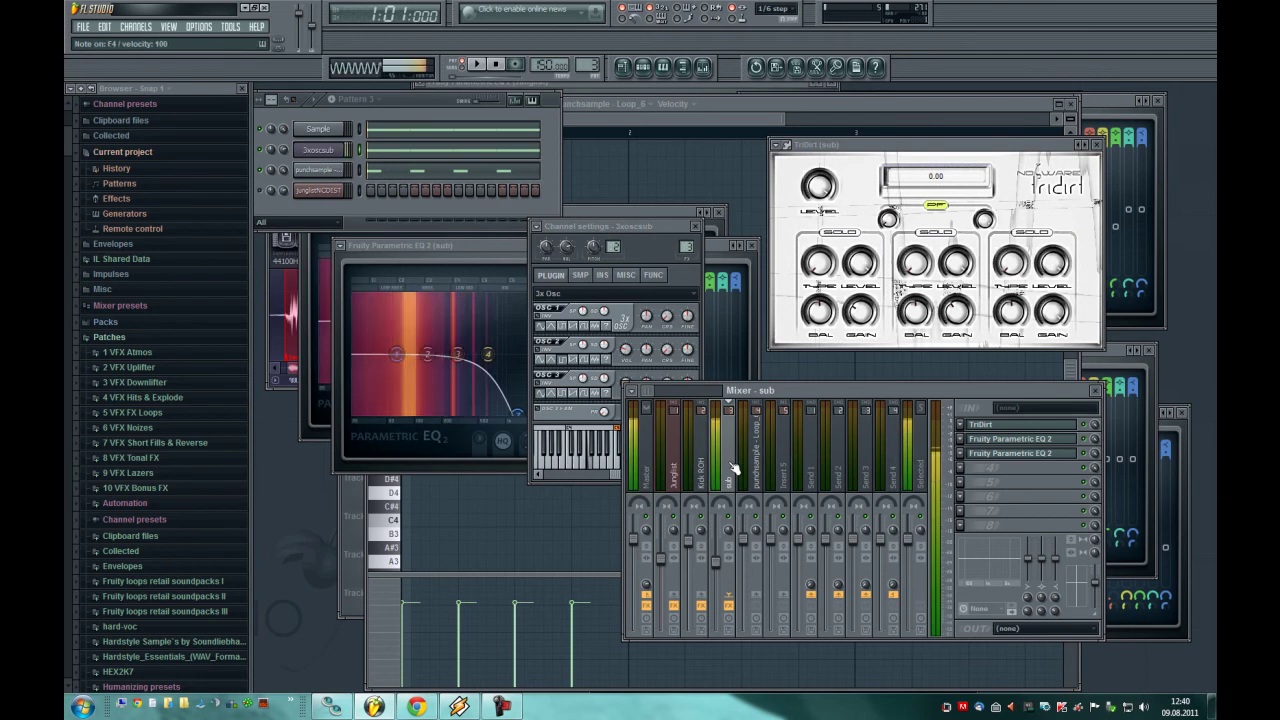
key("z")
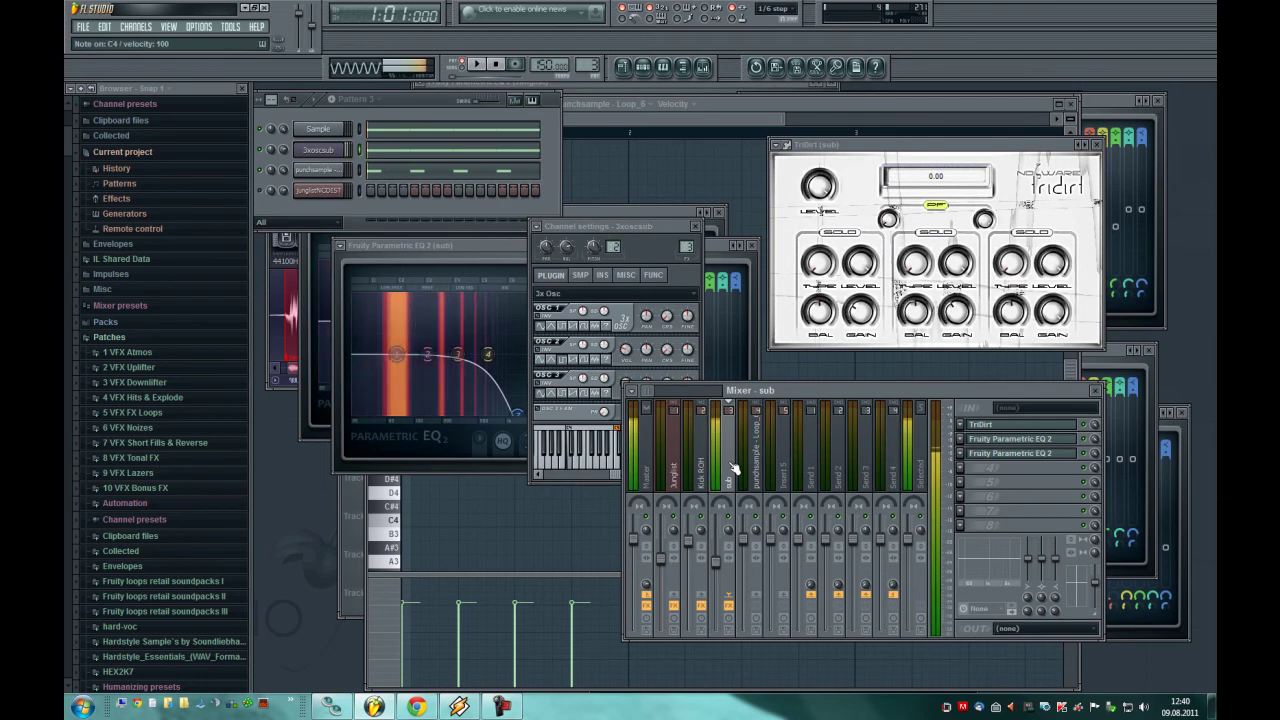
mouse_move(906, 149)
left_mouse_down()
mouse_move(864, 145)
mouse_move(909, 124)
left_mouse_up()
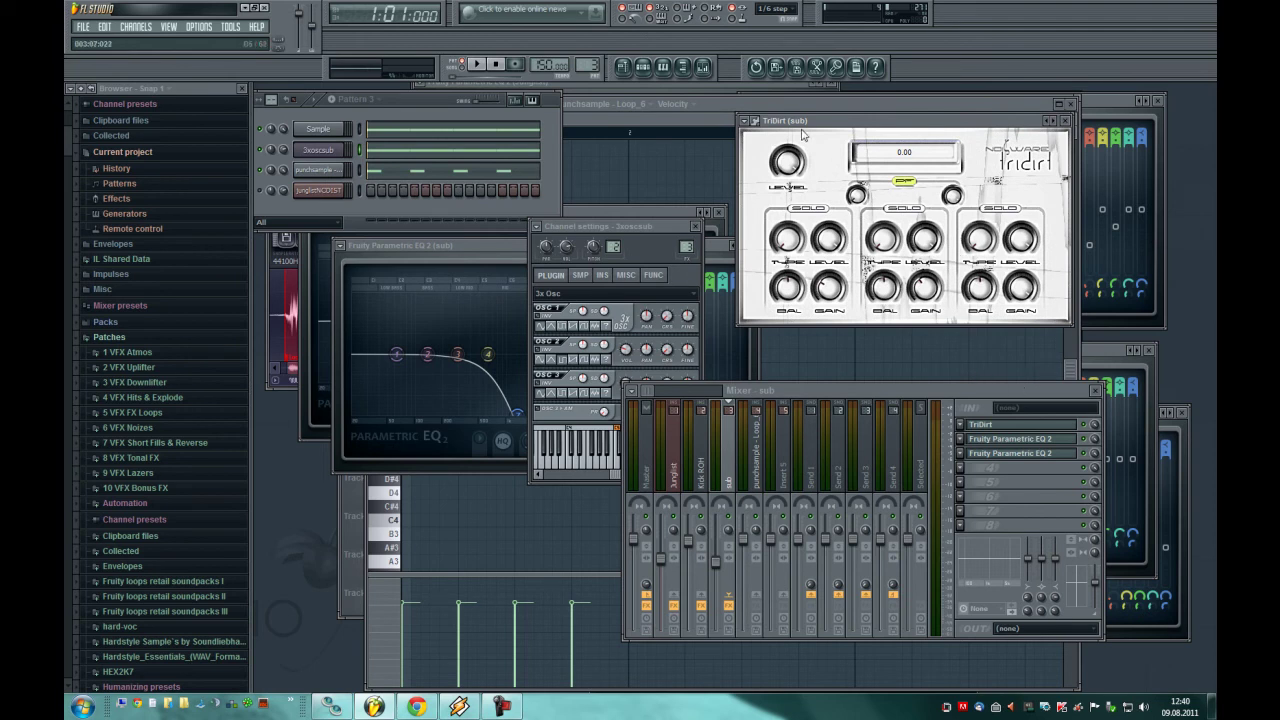
- Open both Fruity Parametric EQ 2 effects of the sub track side by side and audition the sub on C4
left_click(984, 447)
left_click_drag(571, 212, 581, 116)
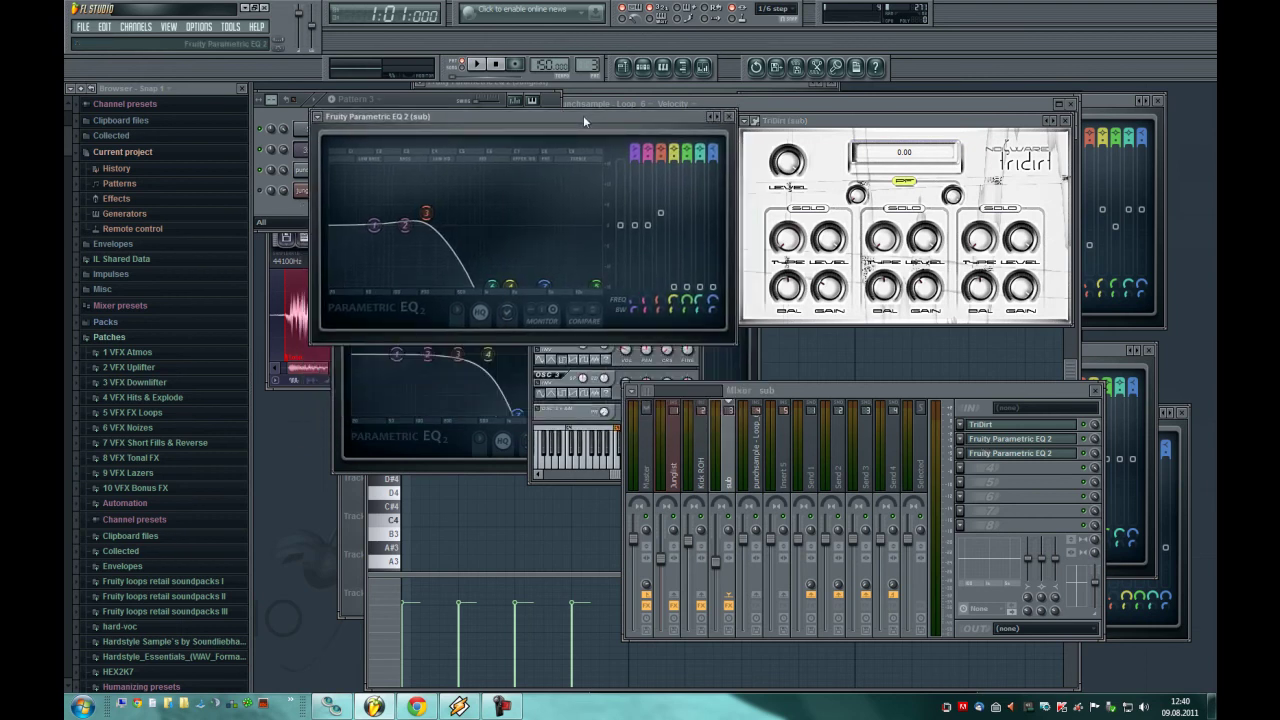
left_click_drag(583, 115, 537, 115)
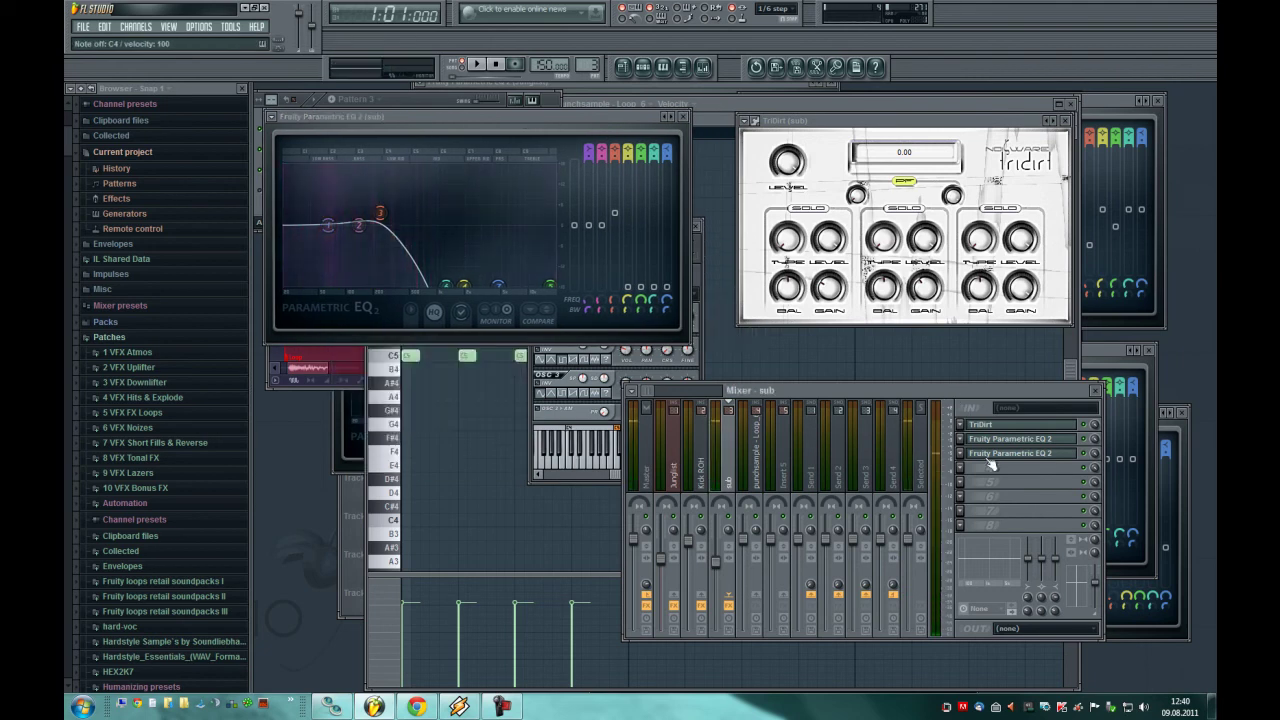
left_click(989, 459)
left_click_drag(623, 251, 852, 138)
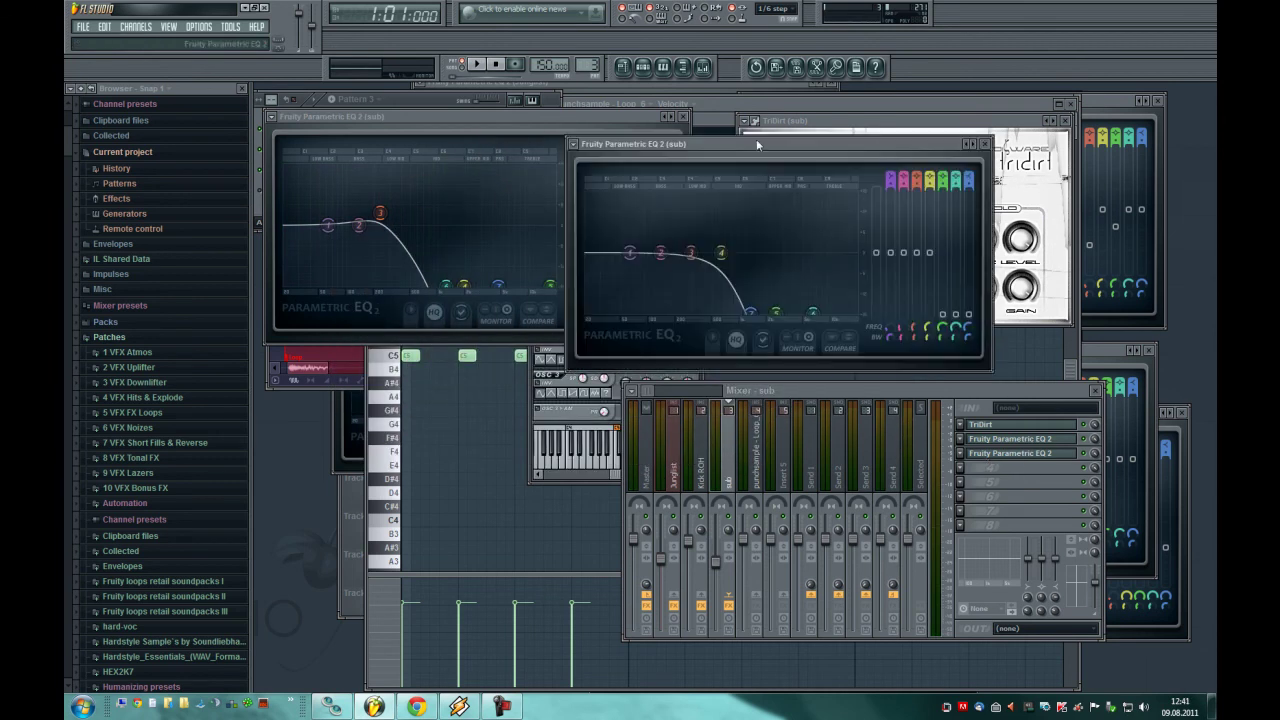
left_click(1092, 440)
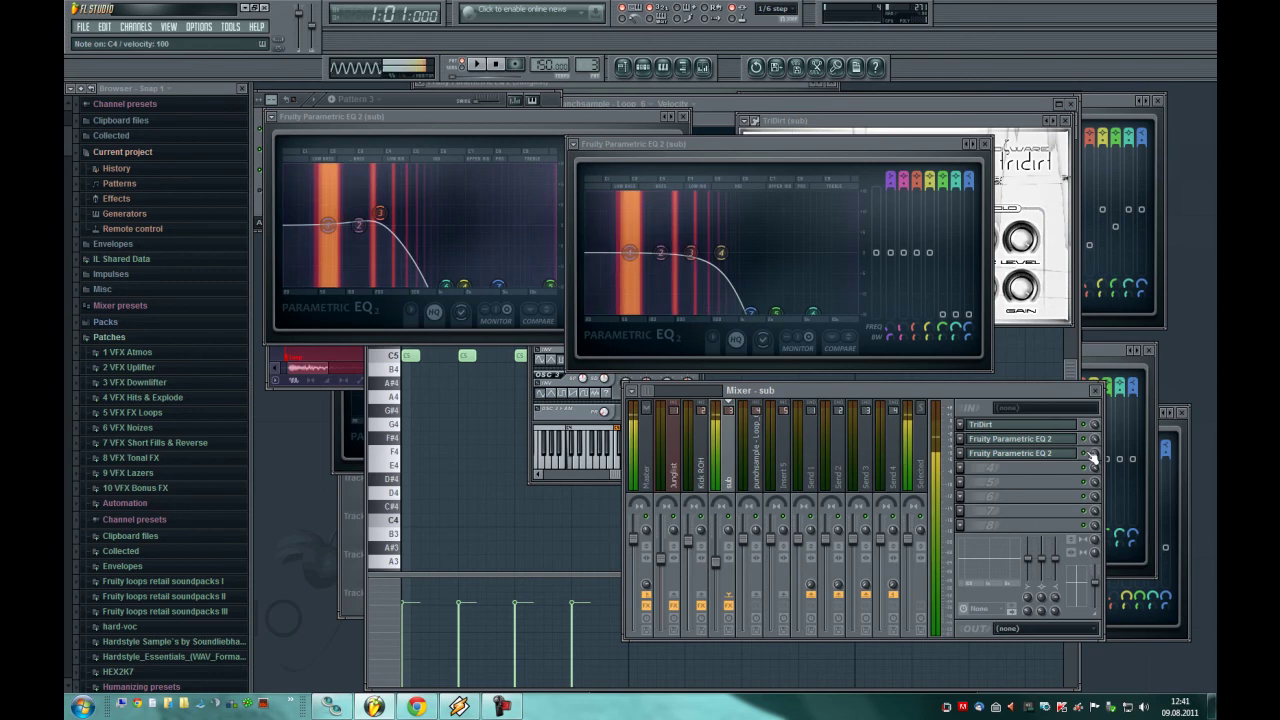
- Add a Fruity Peak Controller to the first effect slot of the punchsample - Loop_6 mixer track and rename it Sub
left_click(428, 104)
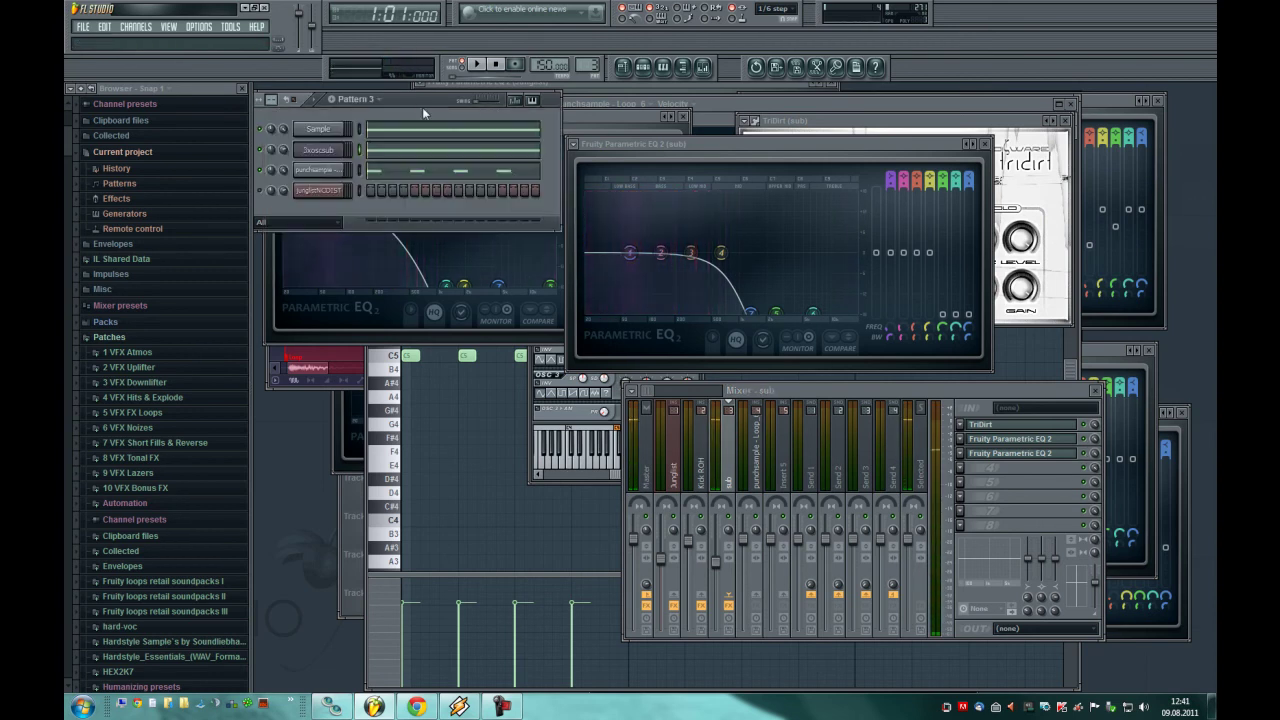
left_click(333, 172)
left_click(760, 398)
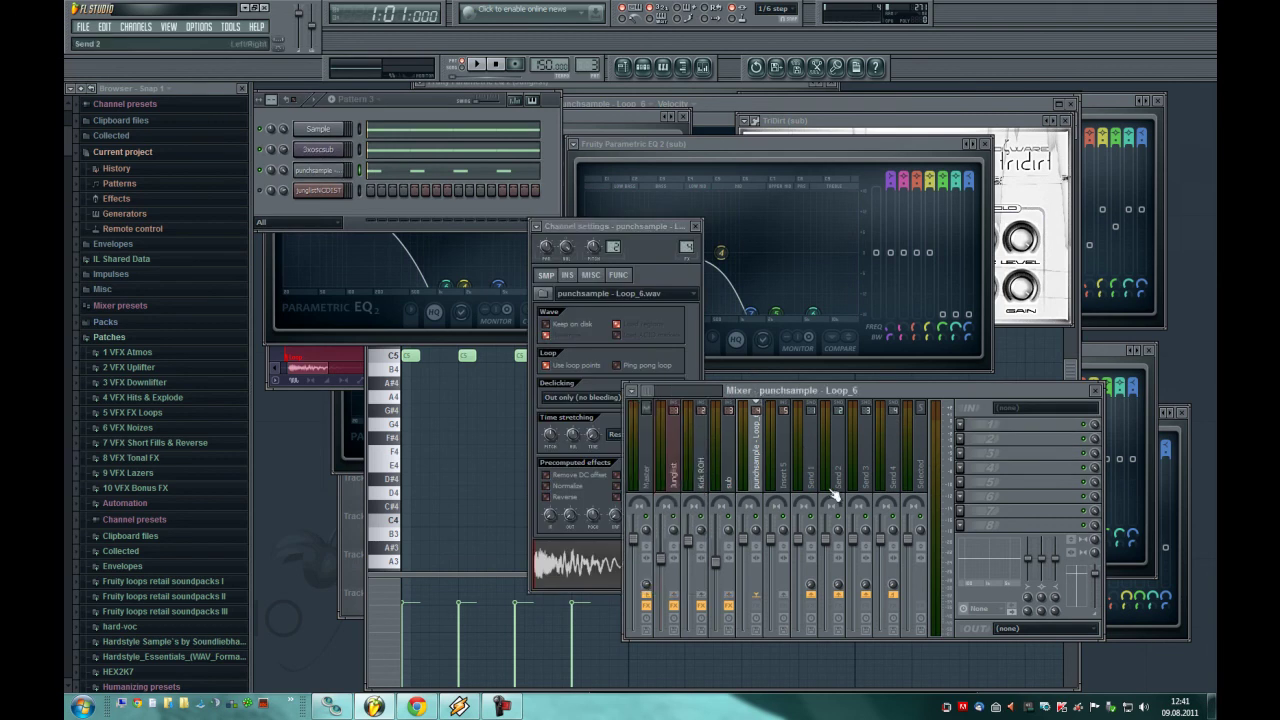
left_click(957, 426)
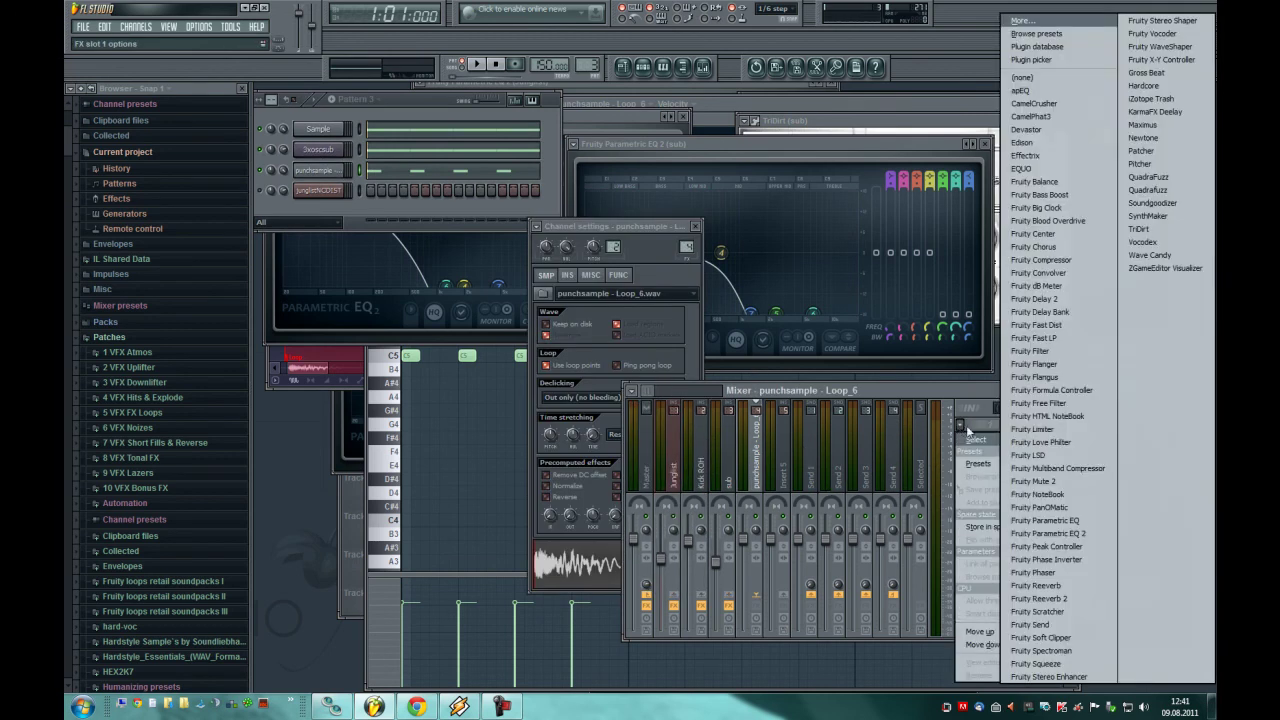
left_click(1058, 541)
key("F2")
type("Sub")
key("Return")
left_click_drag(285, 180, 915, 228)
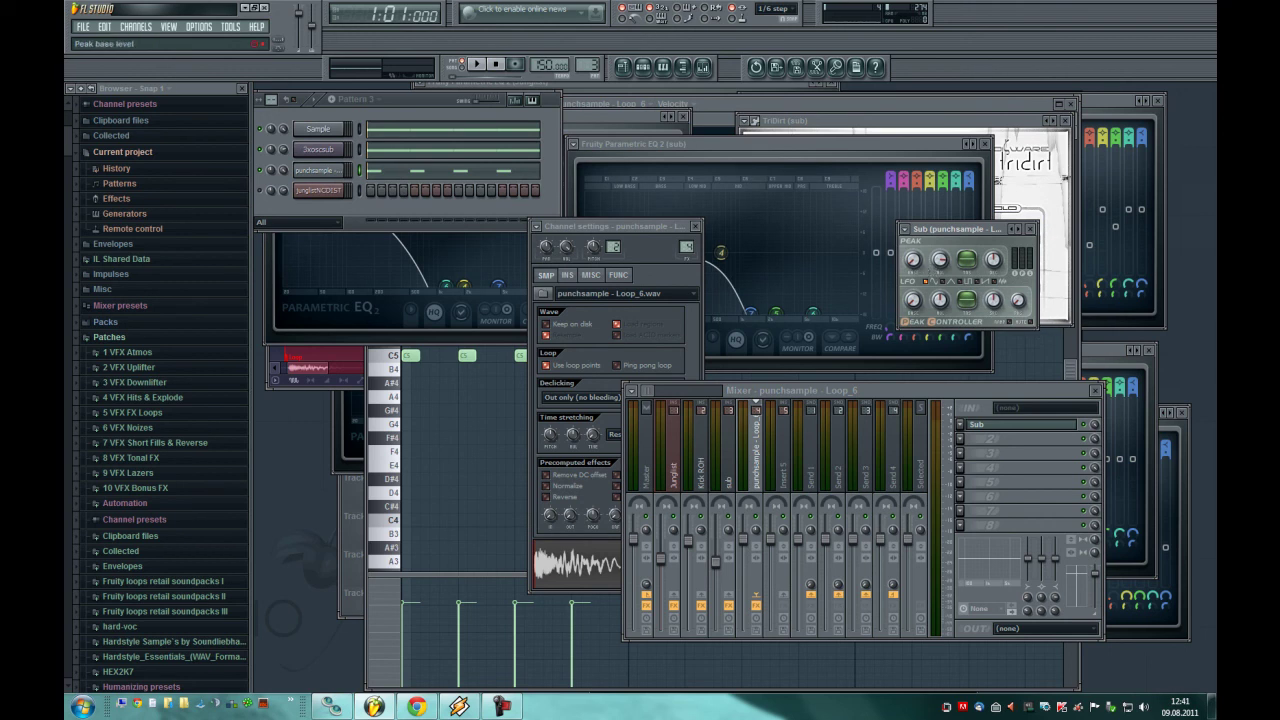
- Turn off muting in the Sub Peak Controller and audition the punchsample - Loop_6 channel on C5
left_click(320, 172)
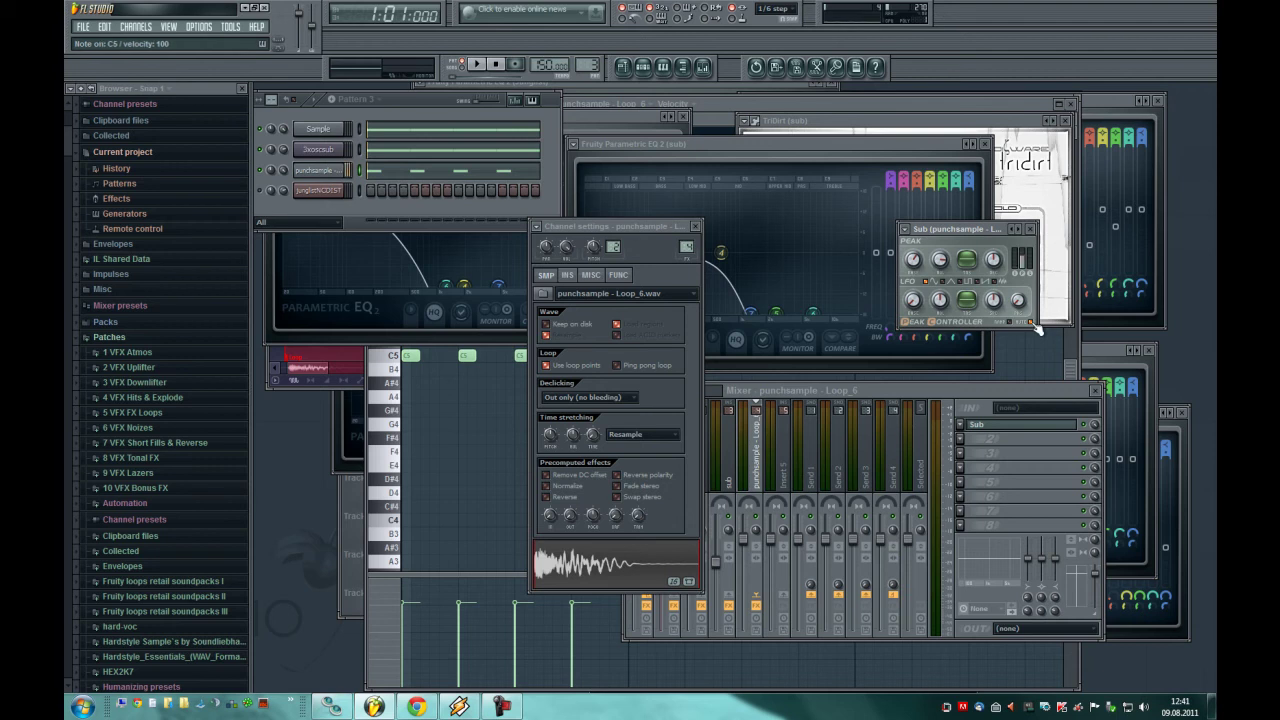
key("z")
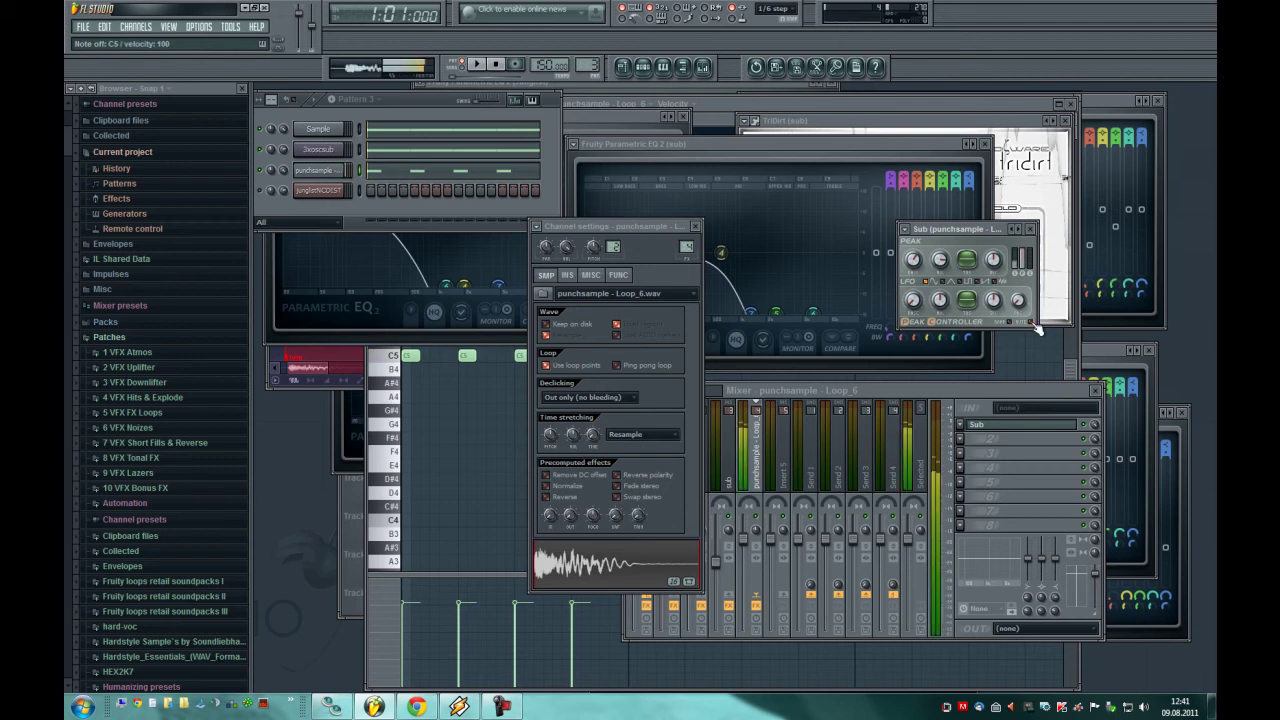
left_click(1015, 428)
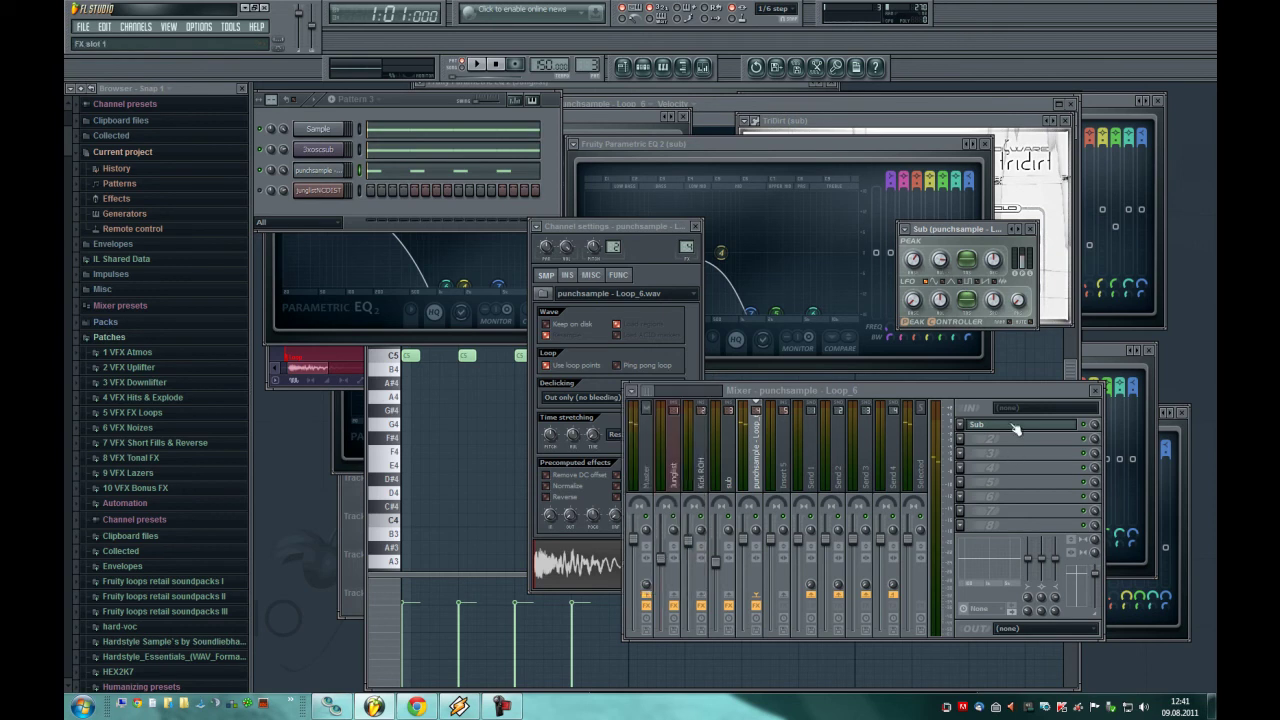
- Add another Fruity Peak Controller to the punchsample track's second effect slot and rename it Dist
left_click(977, 438)
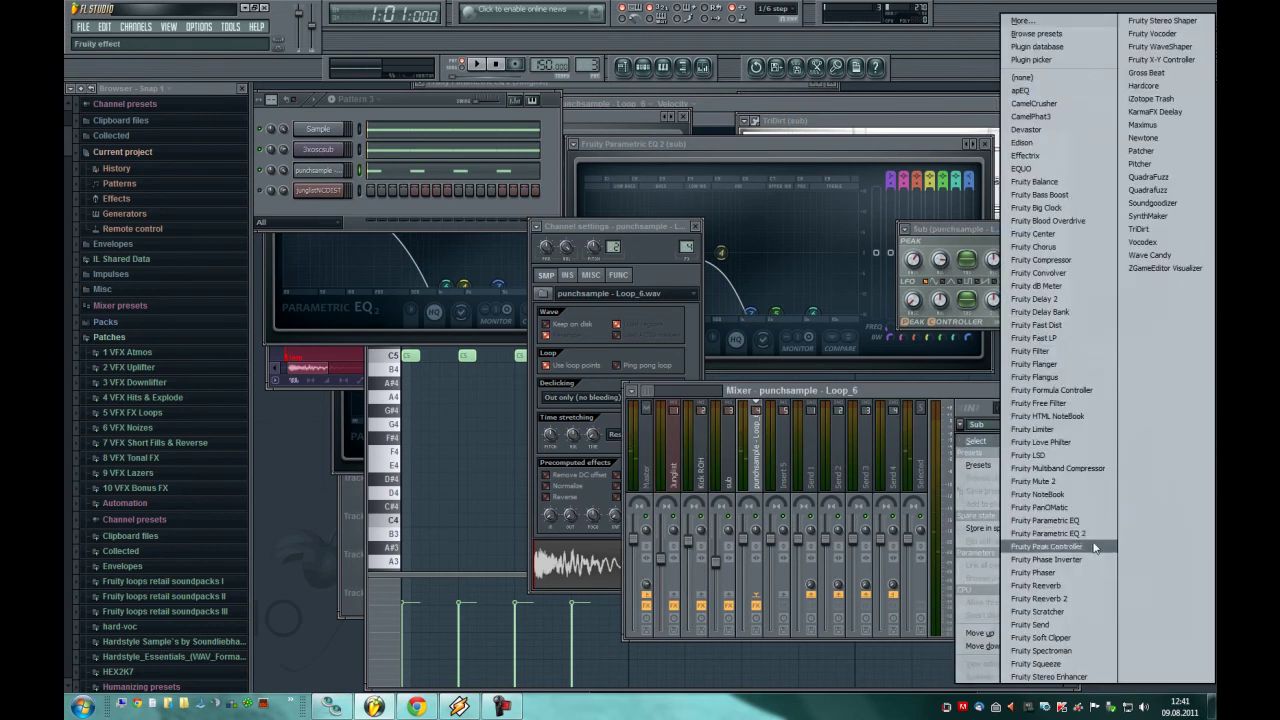
left_click(1030, 540)
key("F2")
type("Dist")
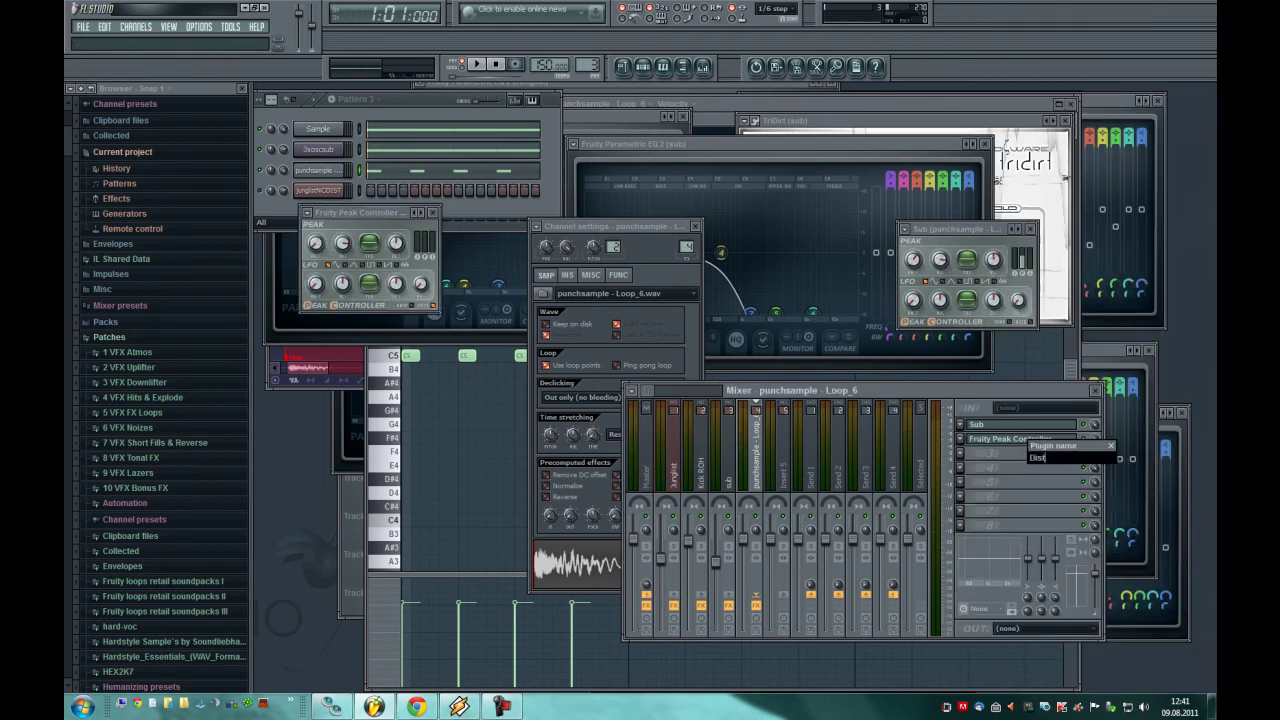
key("Return")
- Rename the Sample channel as Dist
right_click(338, 147)
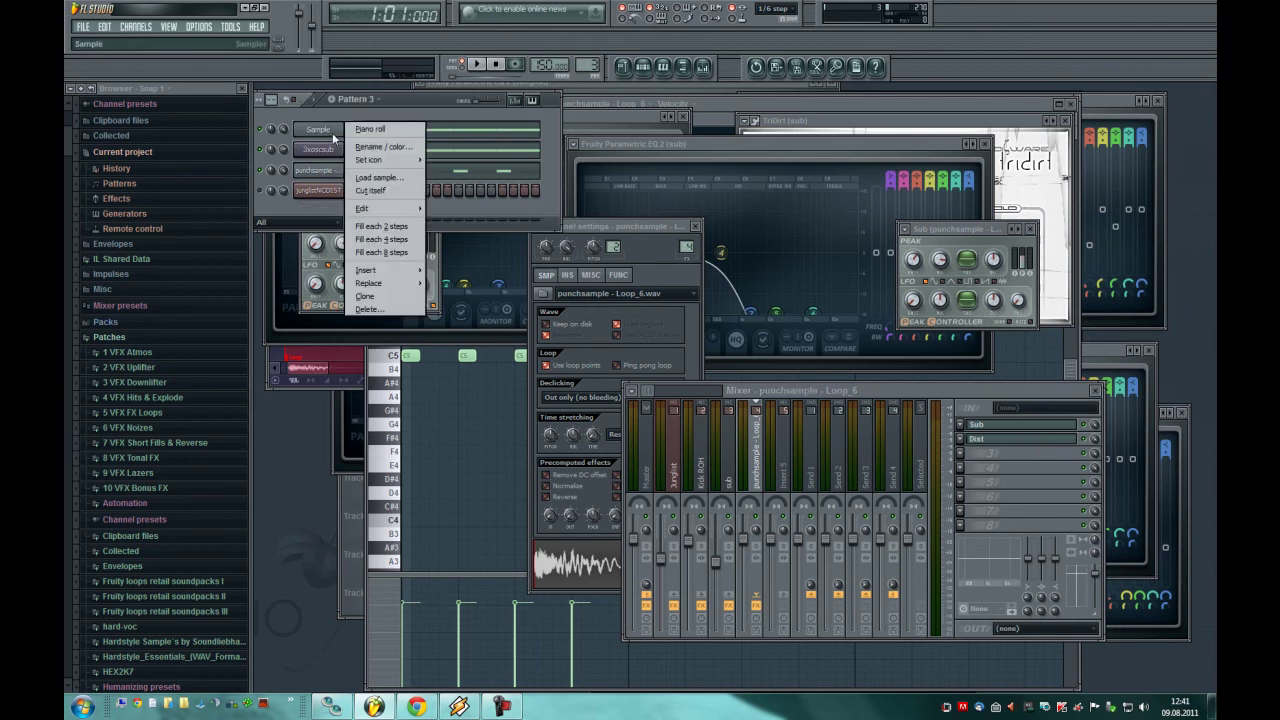
left_click(368, 180)
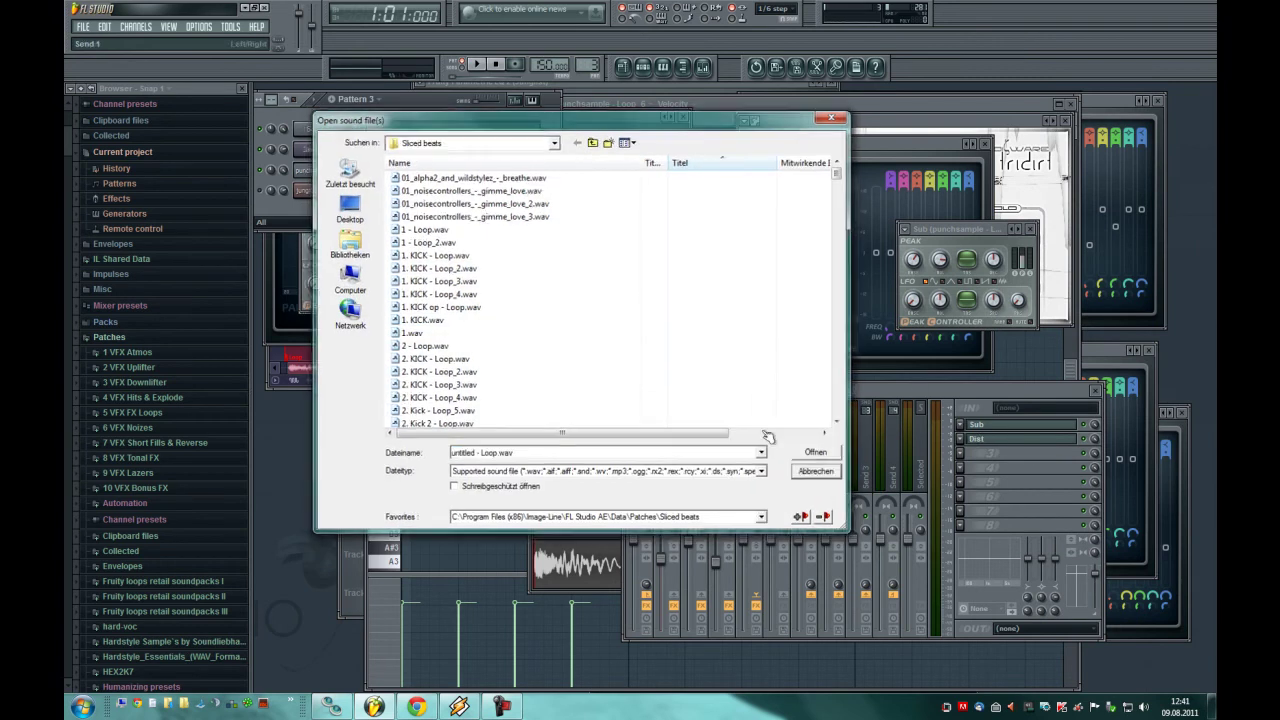
key("Escape")
right_click(347, 125)
left_click(366, 146)
type("Dist")
key("Return")
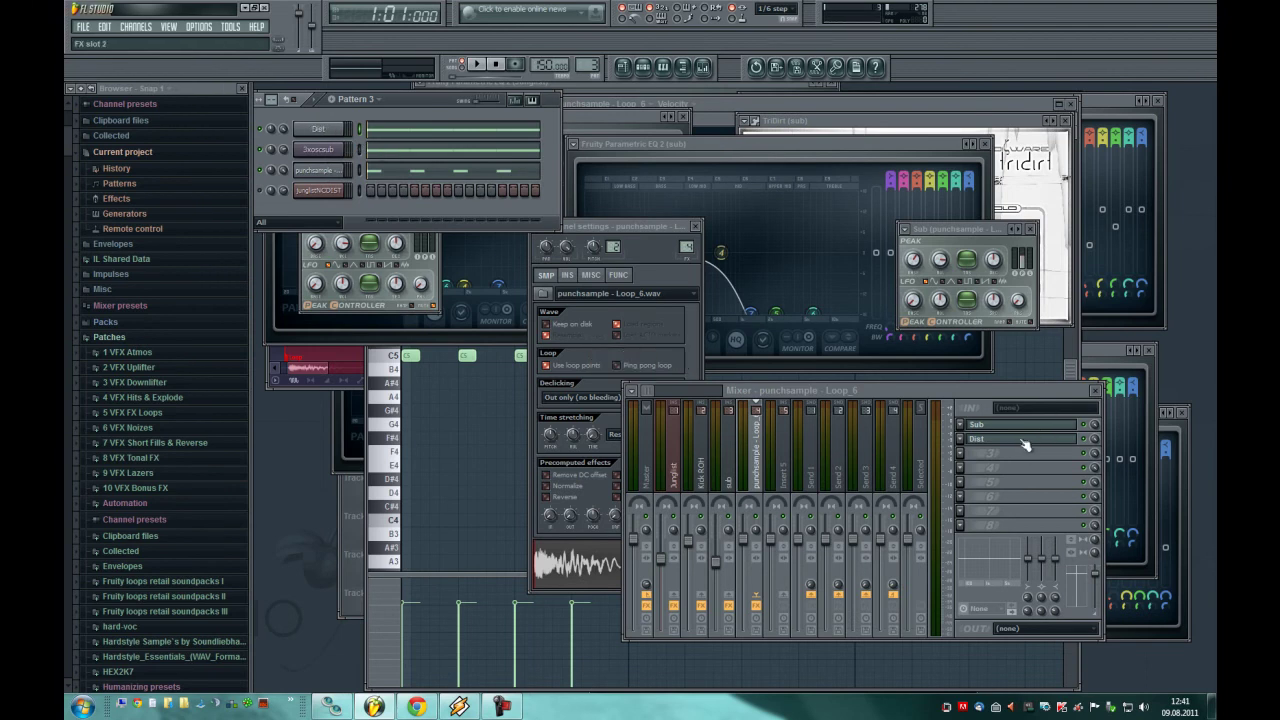
- Link the sub mixer track's volume fader to the internal controller Sub (punchsample - Loop_6) - Peak
left_click(430, 288)
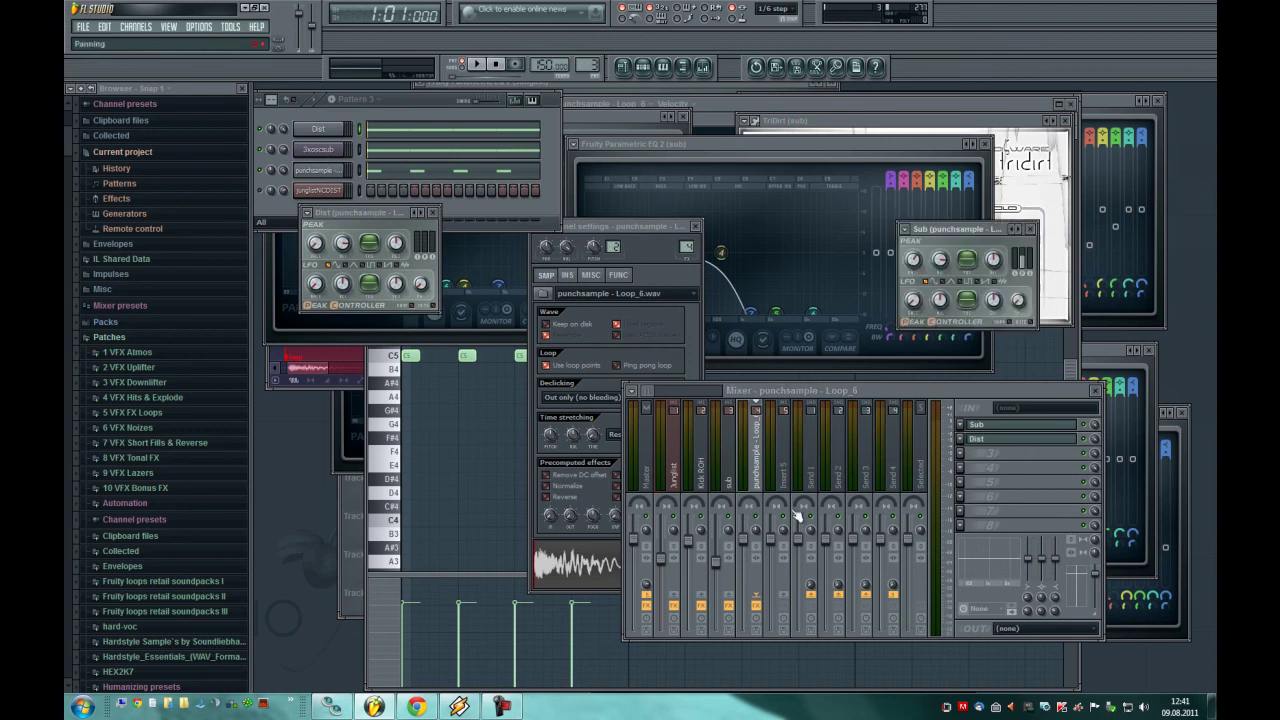
right_click(719, 566)
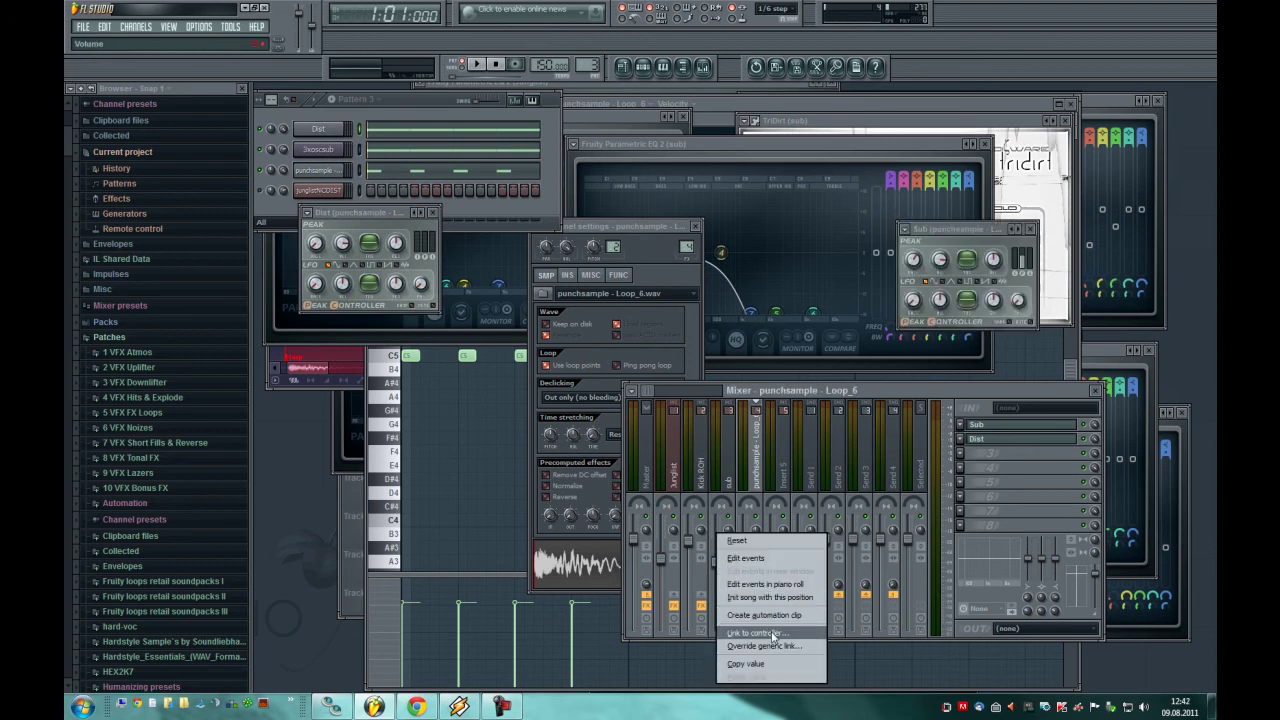
left_click(770, 637)
left_click(629, 361)
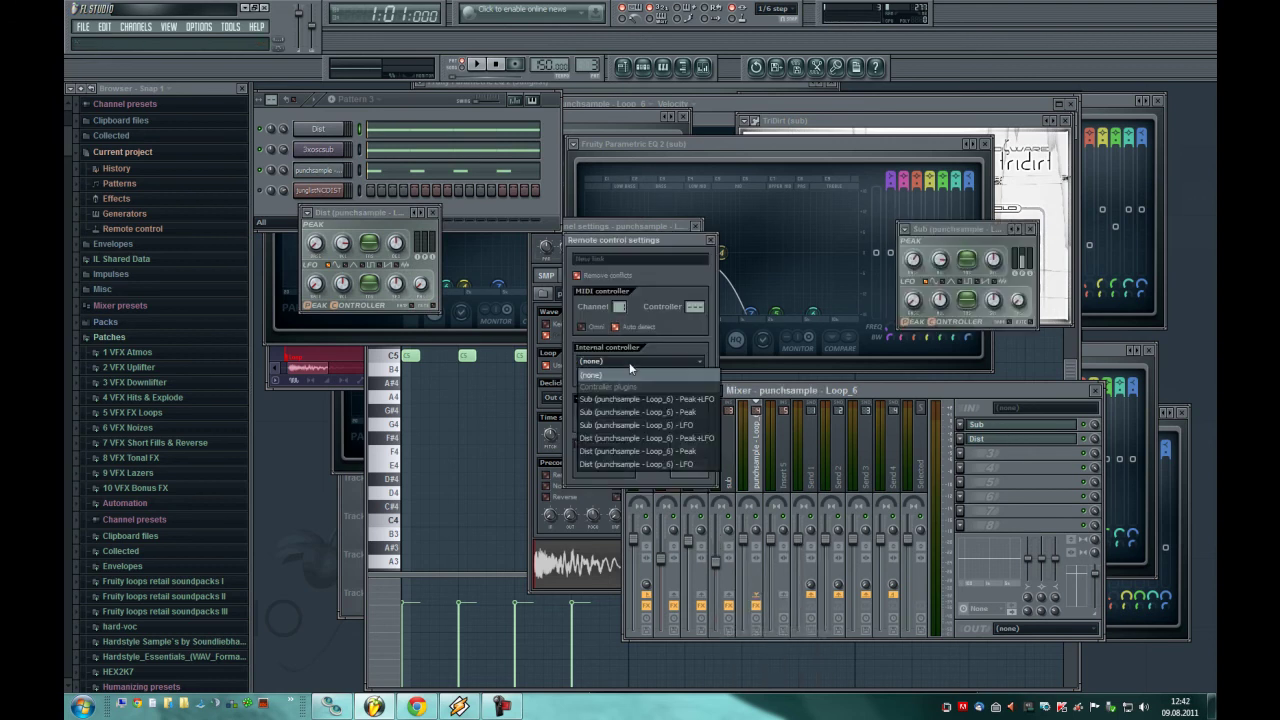
left_click(644, 412)
left_click(697, 468)
left_click(980, 447)
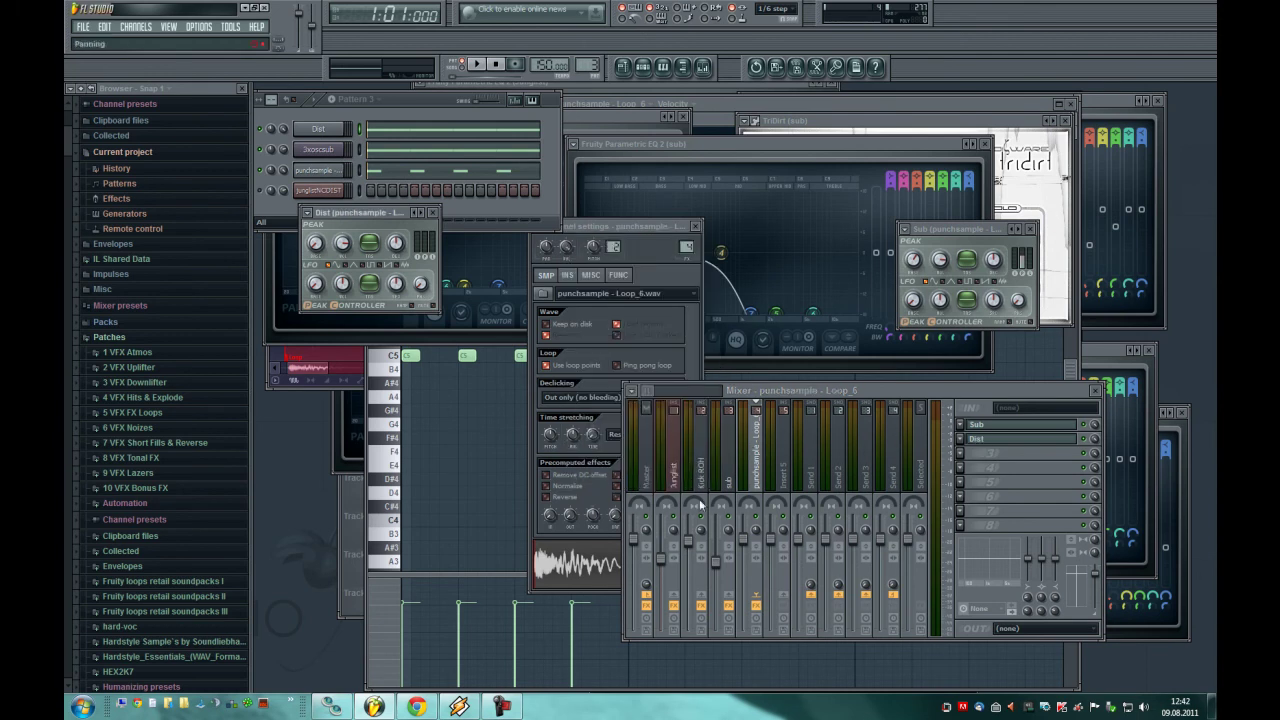
- Rename the Dist channel's mixer track, Kick ROH, as Dist
left_click(329, 137)
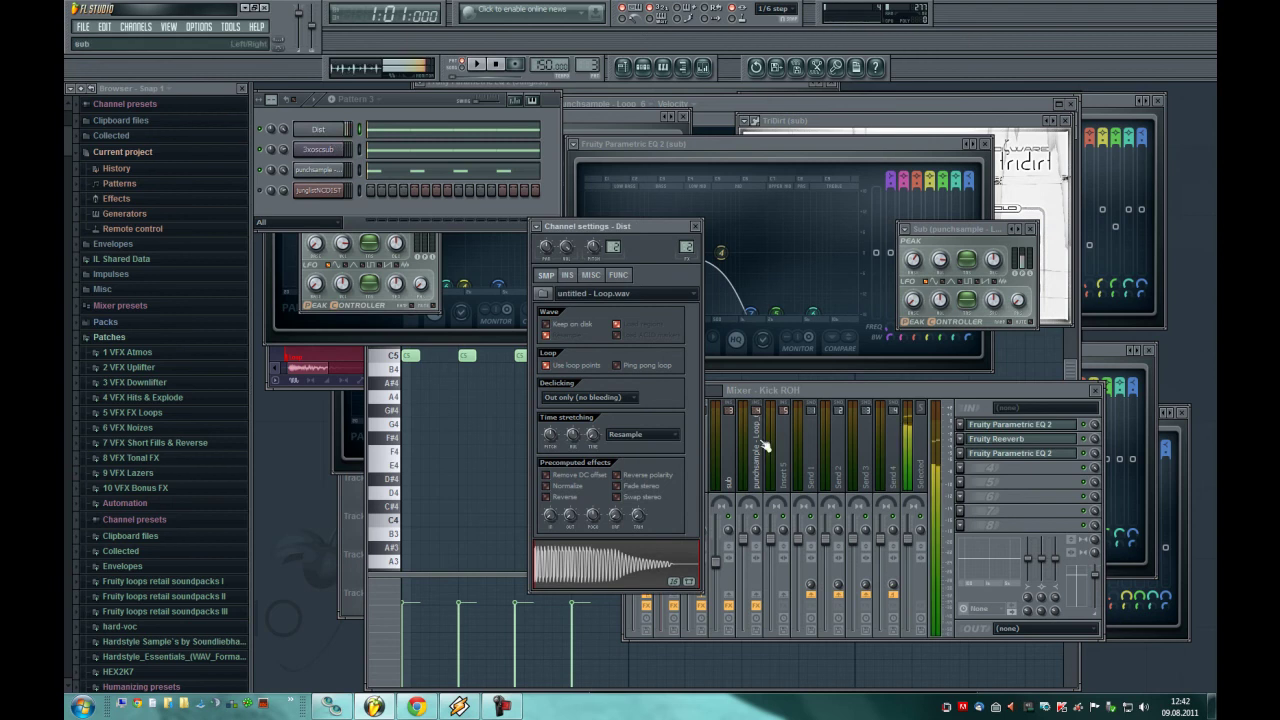
left_click(703, 412)
right_click(690, 533)
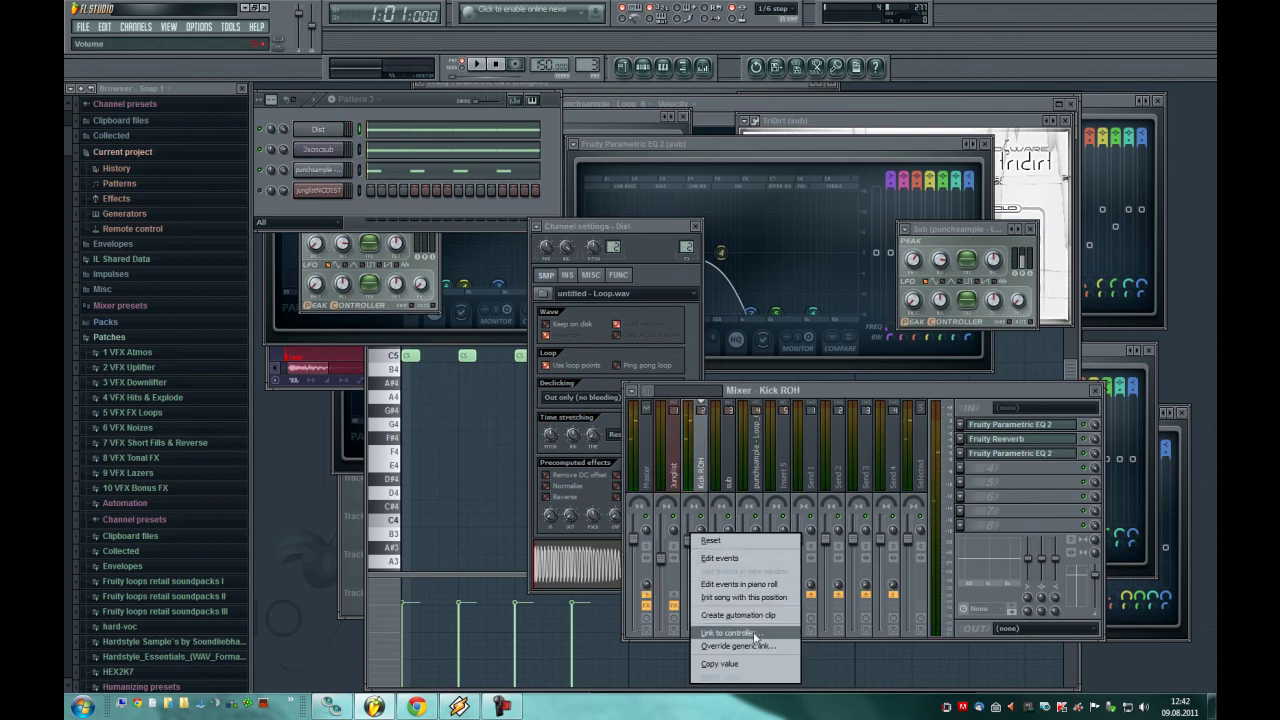
right_click(697, 462)
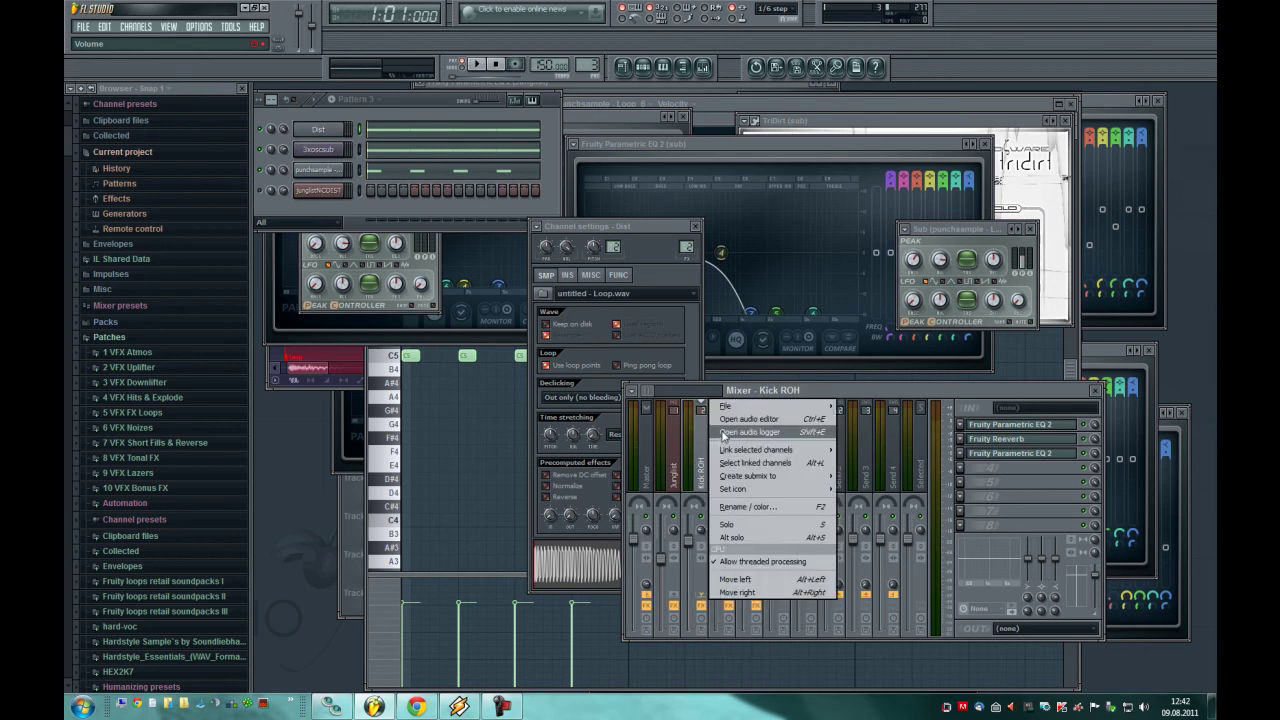
left_click(765, 509)
type("Dist")
key("Return")
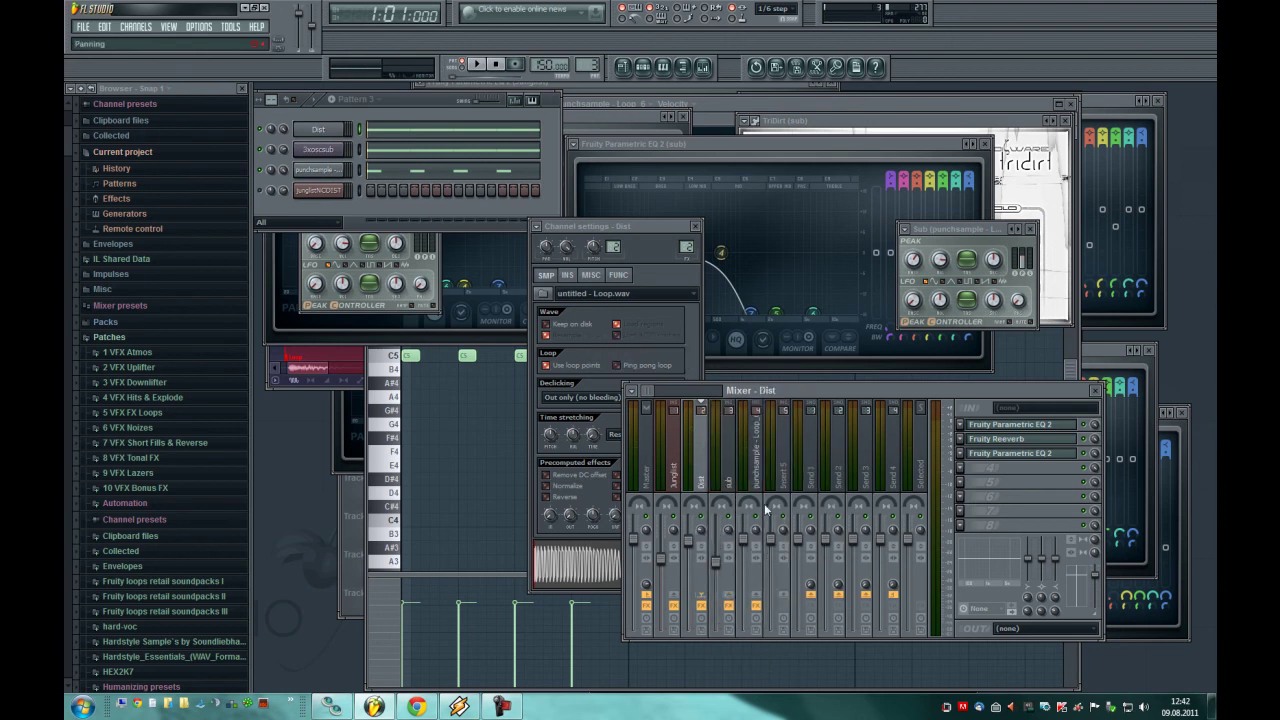
- Link the Dist mixer track's volume fader to the internal controller Dist (punchsample - Loop_6) - Peak
right_click(688, 538)
left_click(715, 633)
left_click(685, 361)
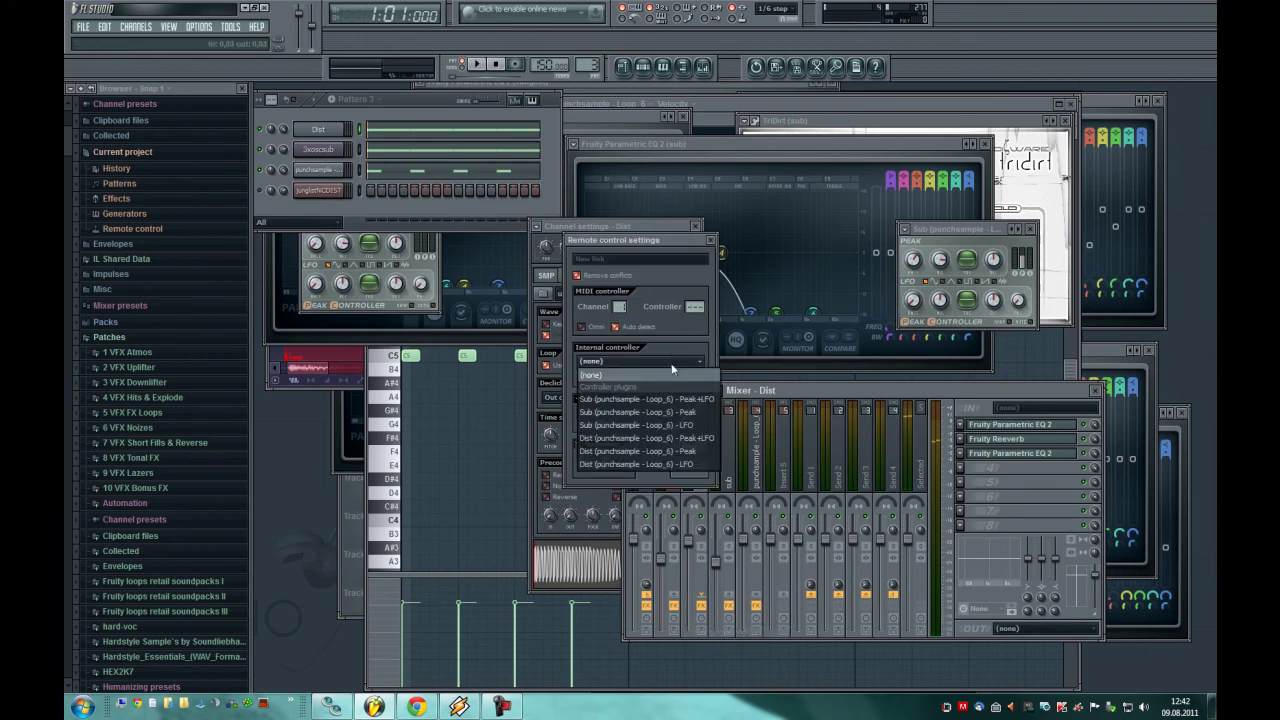
left_click(665, 455)
left_click(689, 468)
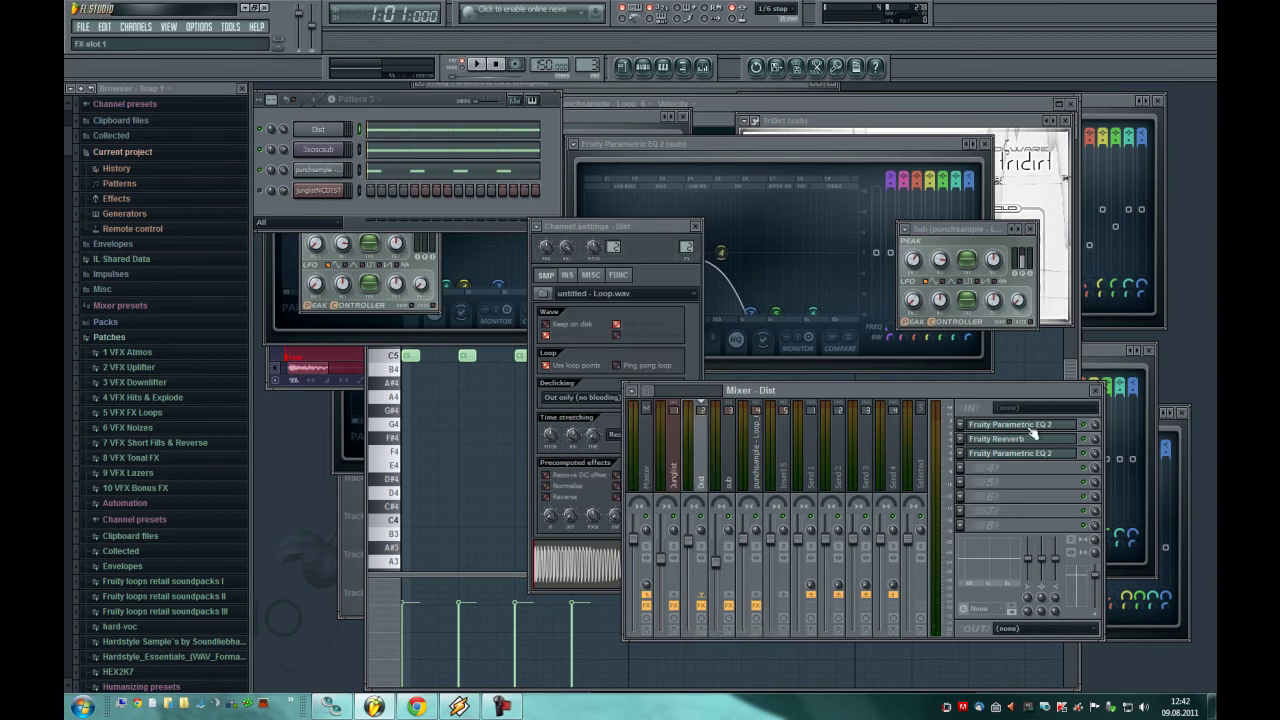
- Open the volume envelope settings of the 3xoscsub channel
left_click(765, 449)
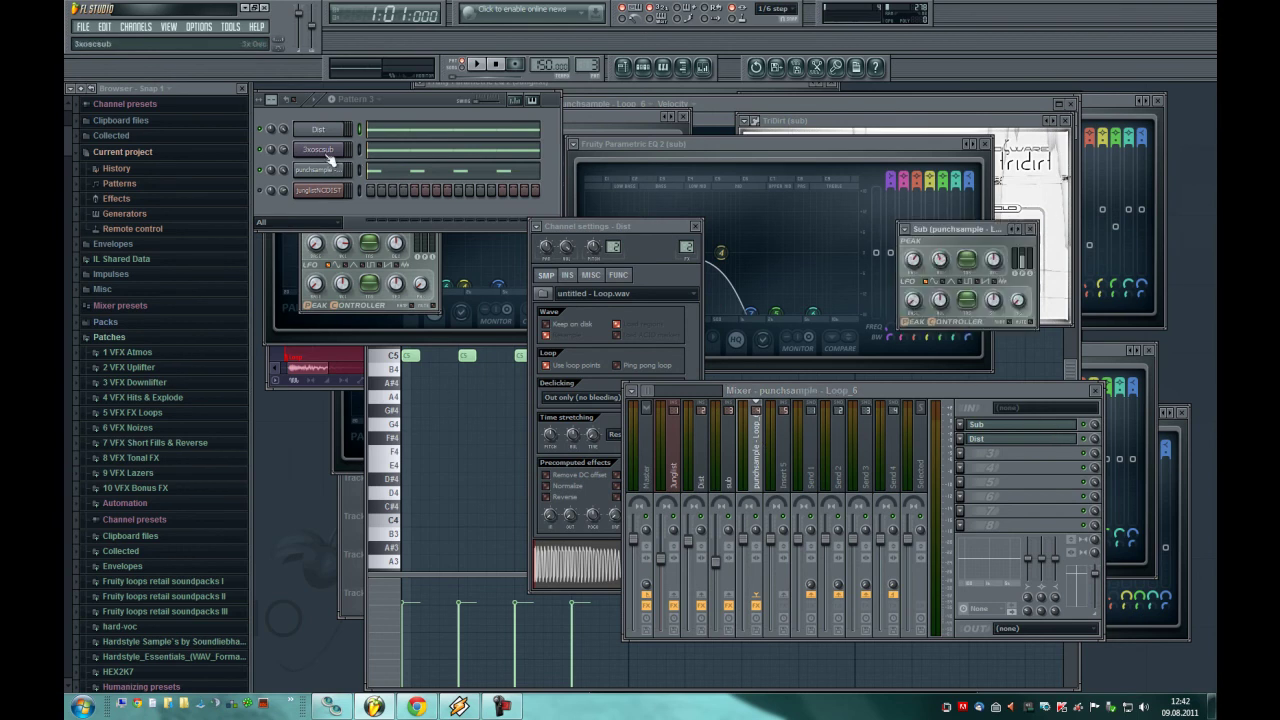
left_click(330, 152)
left_click(602, 276)
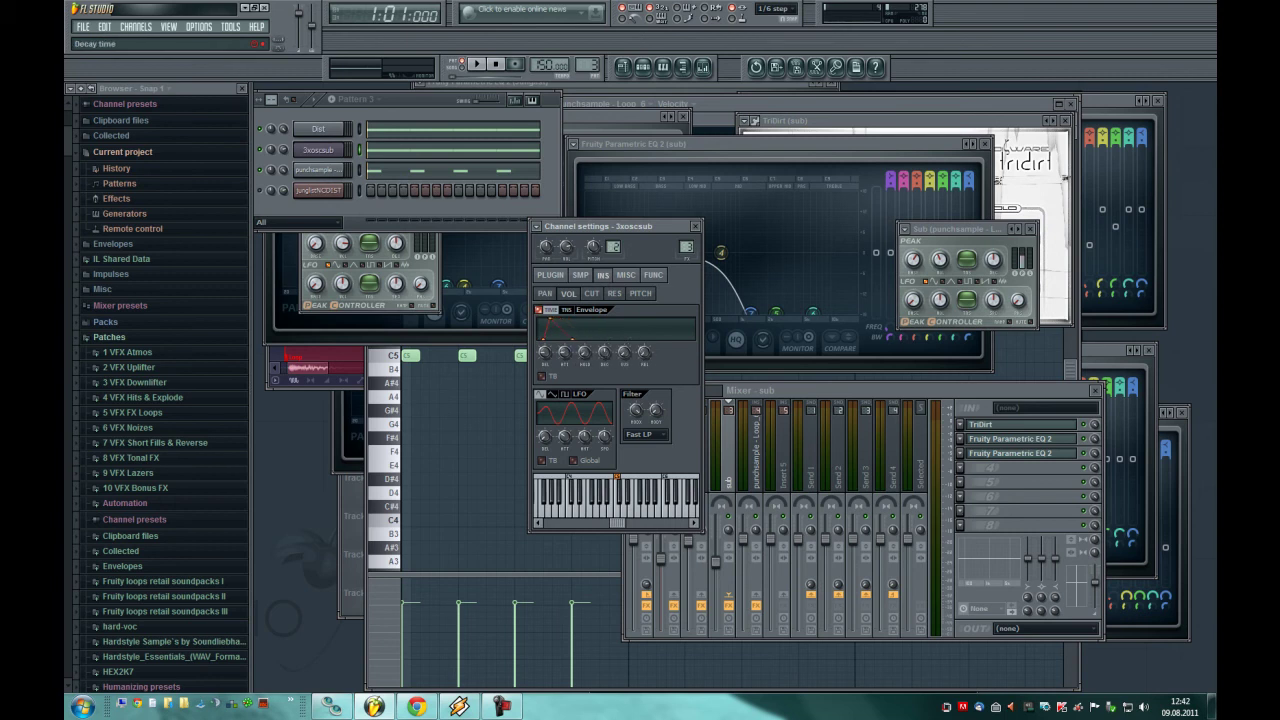
- Play the pattern and increase the predelay of the 3xoscsub volume envelope
key("space")
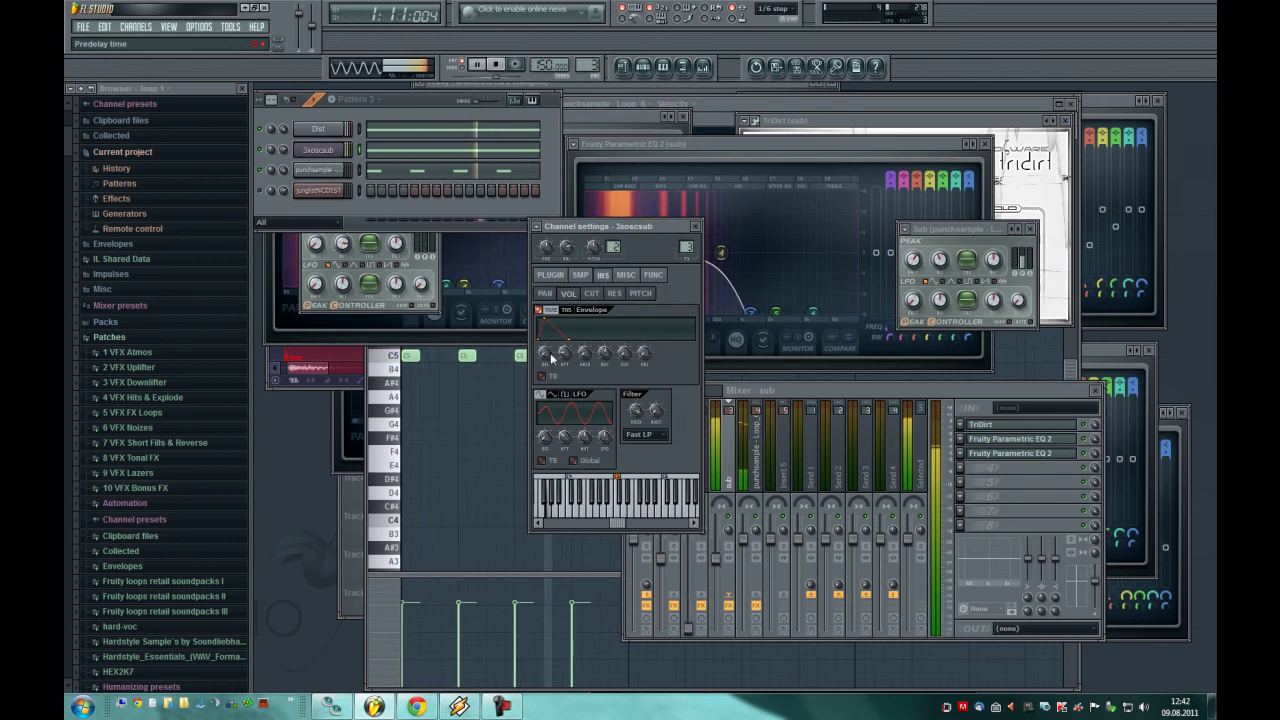
left_click_drag(548, 356, 551, 345)
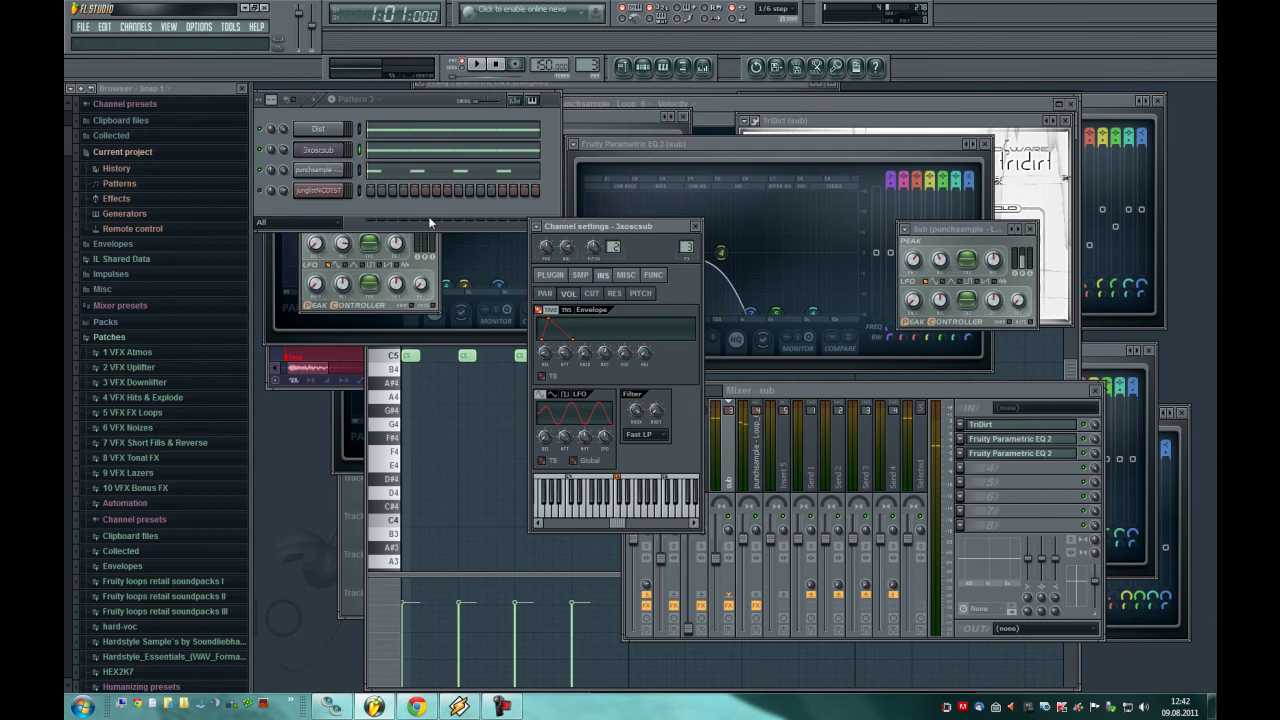
- Open the Dist peak controller on the punchsample - Loop_6 mixer track and raise its base level
left_click(747, 389)
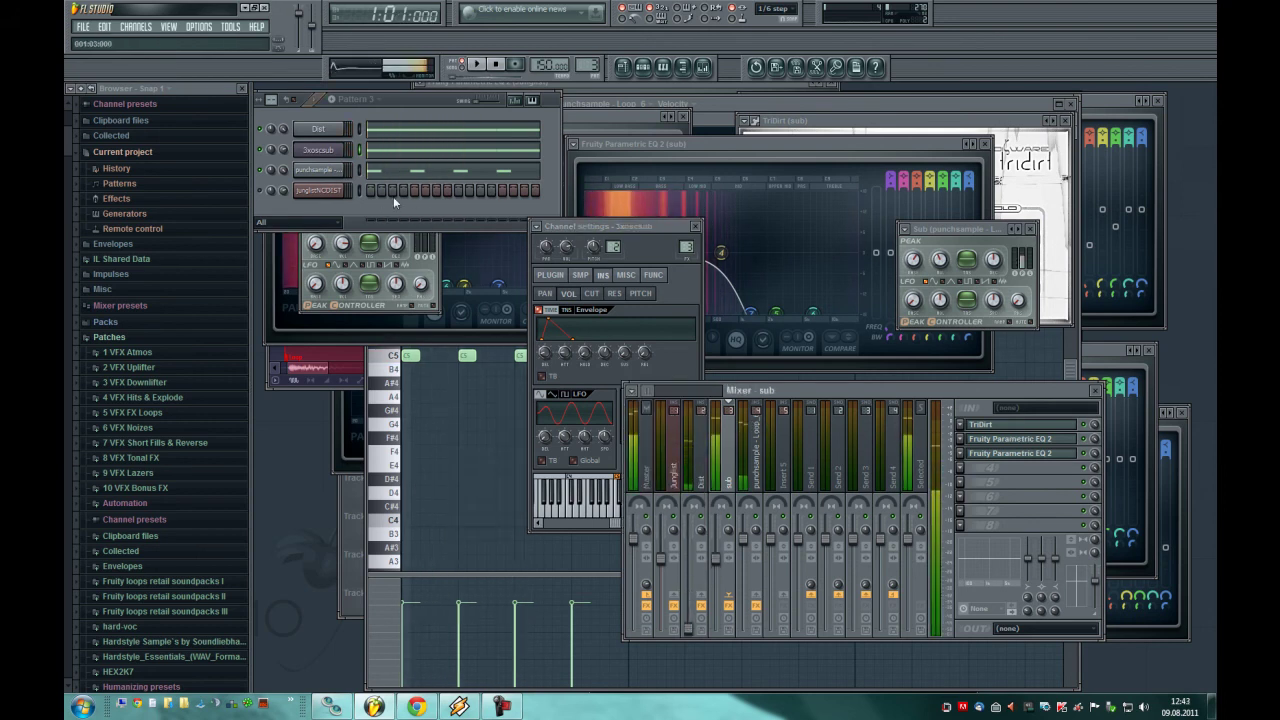
left_click(701, 458)
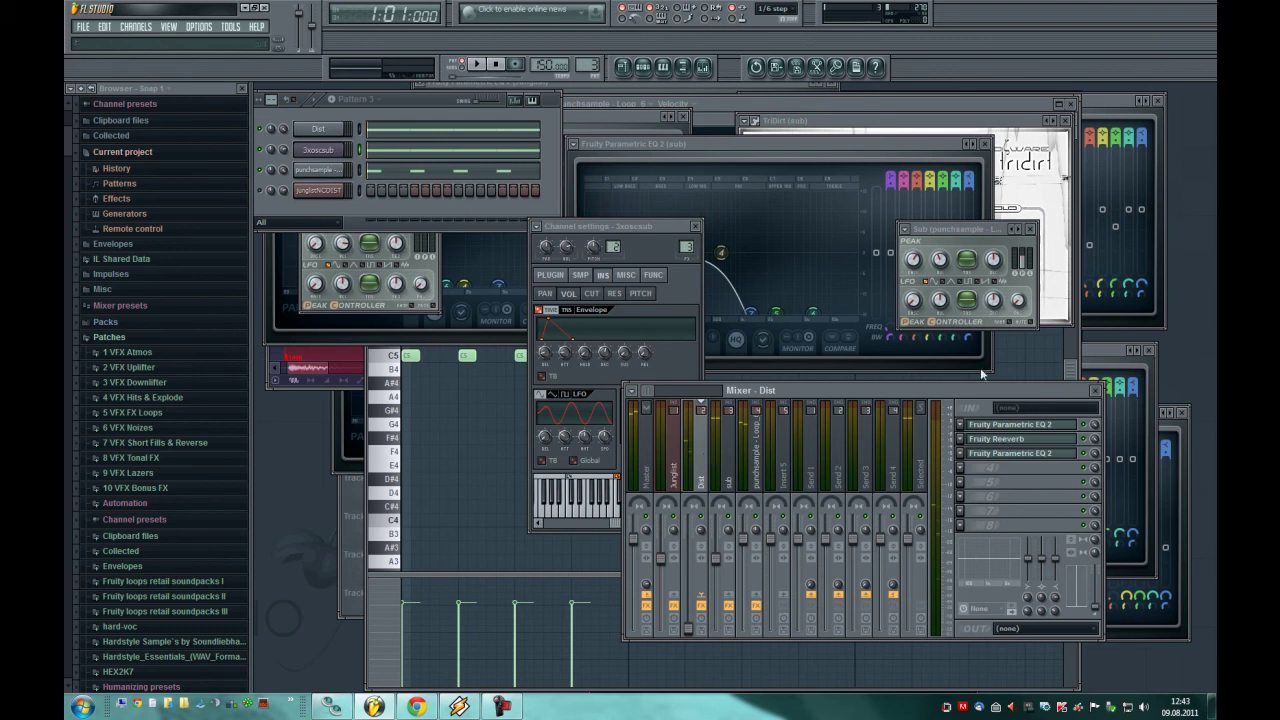
left_click(728, 455)
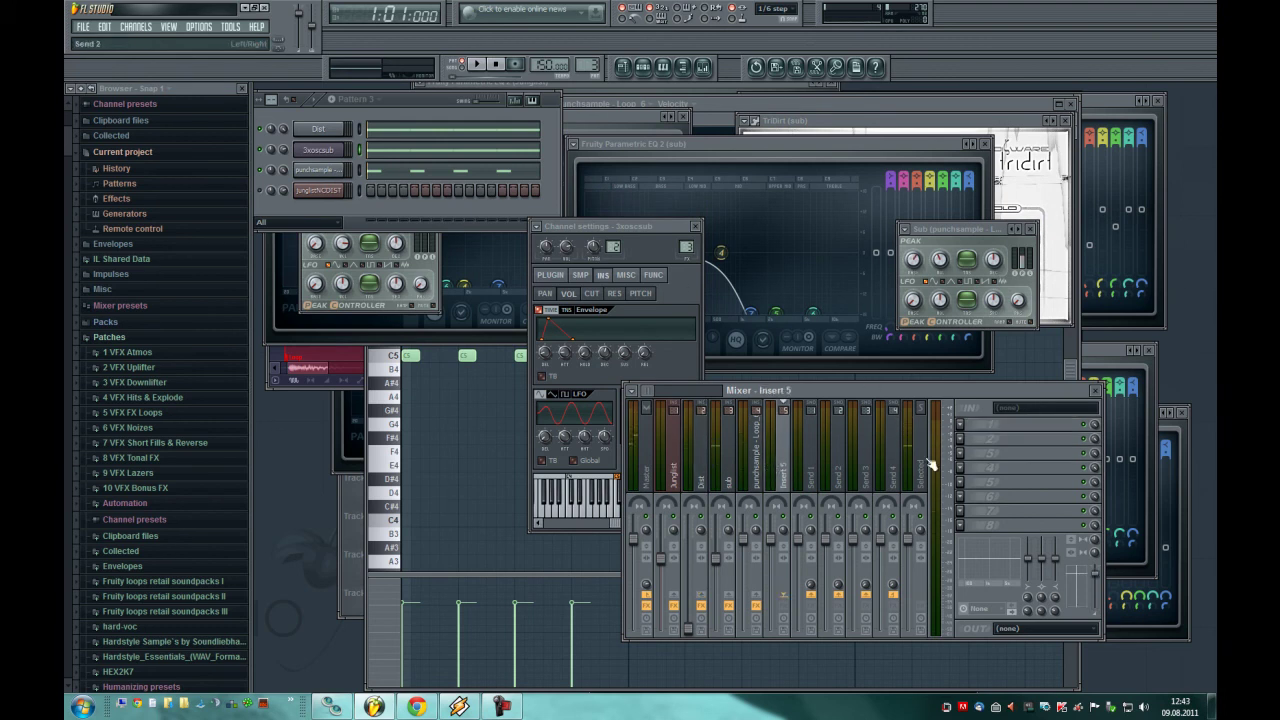
left_click(756, 455)
left_click(1011, 442)
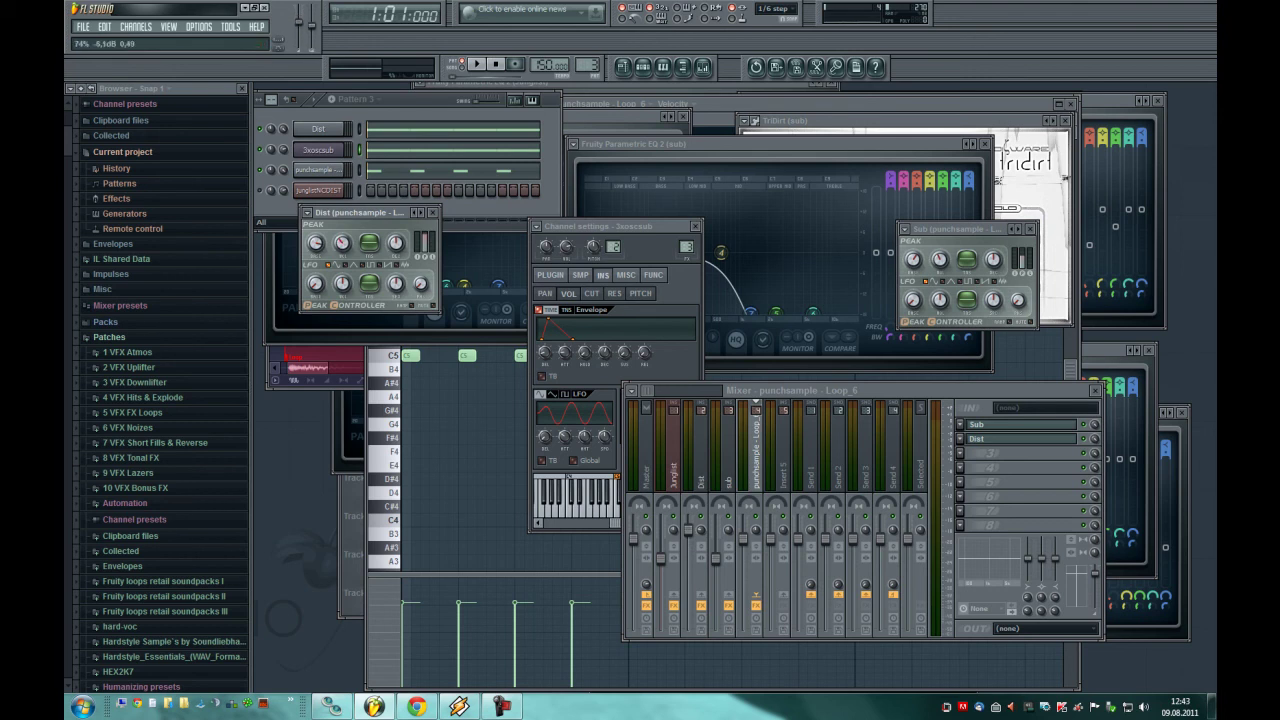
- Play the pattern, unmute 3xoscsub and fine-tune the ducking amounts of the Dist and Sub peak controllers
left_click(481, 66)
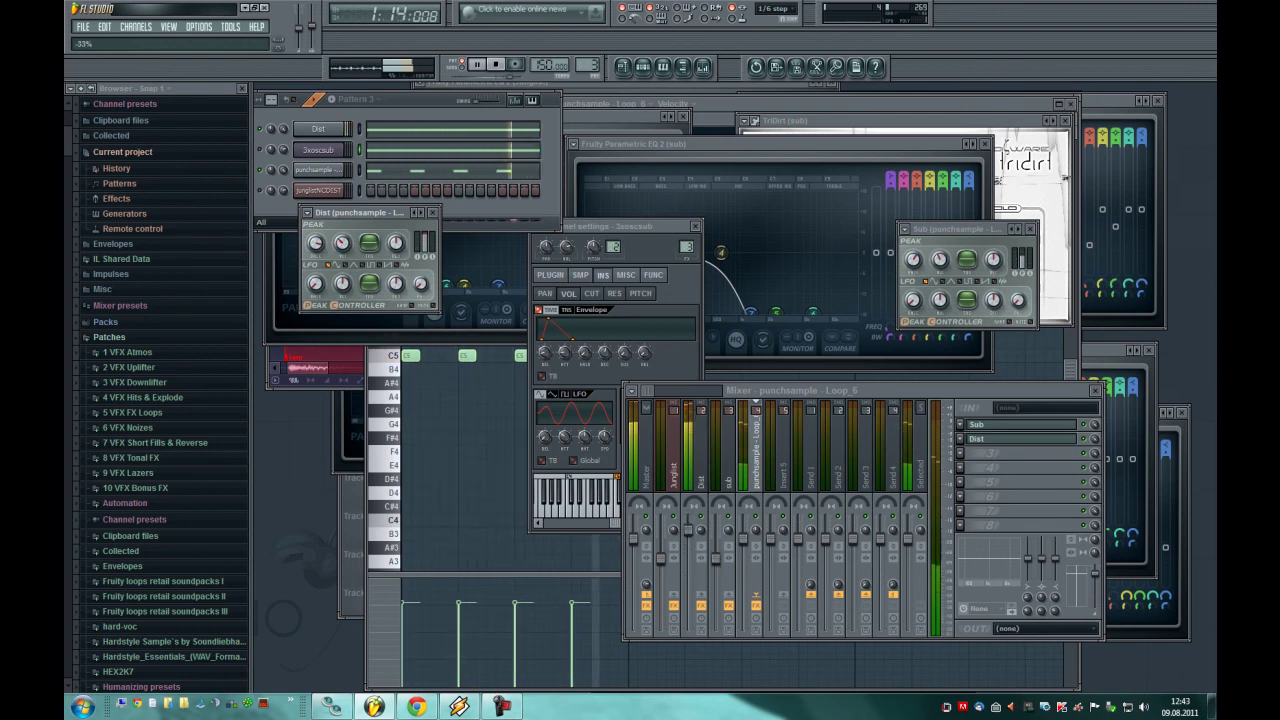
left_click(262, 152)
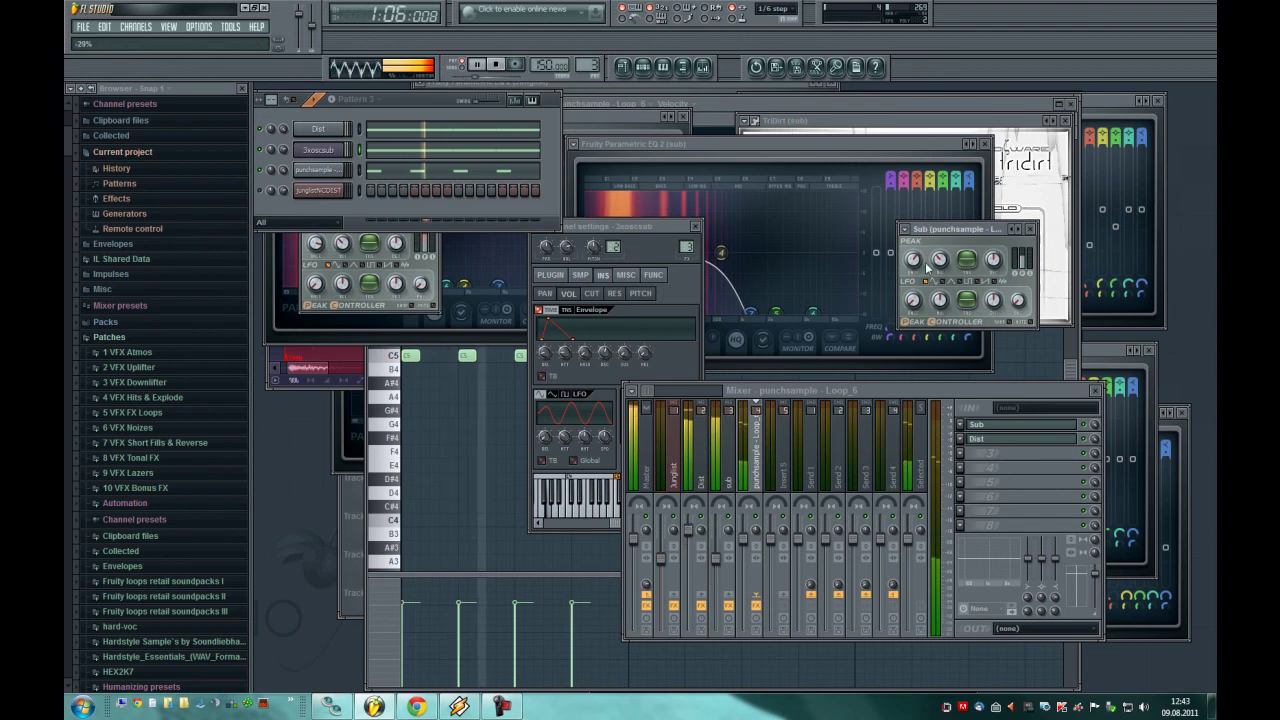
left_click_drag(940, 262, 940, 252)
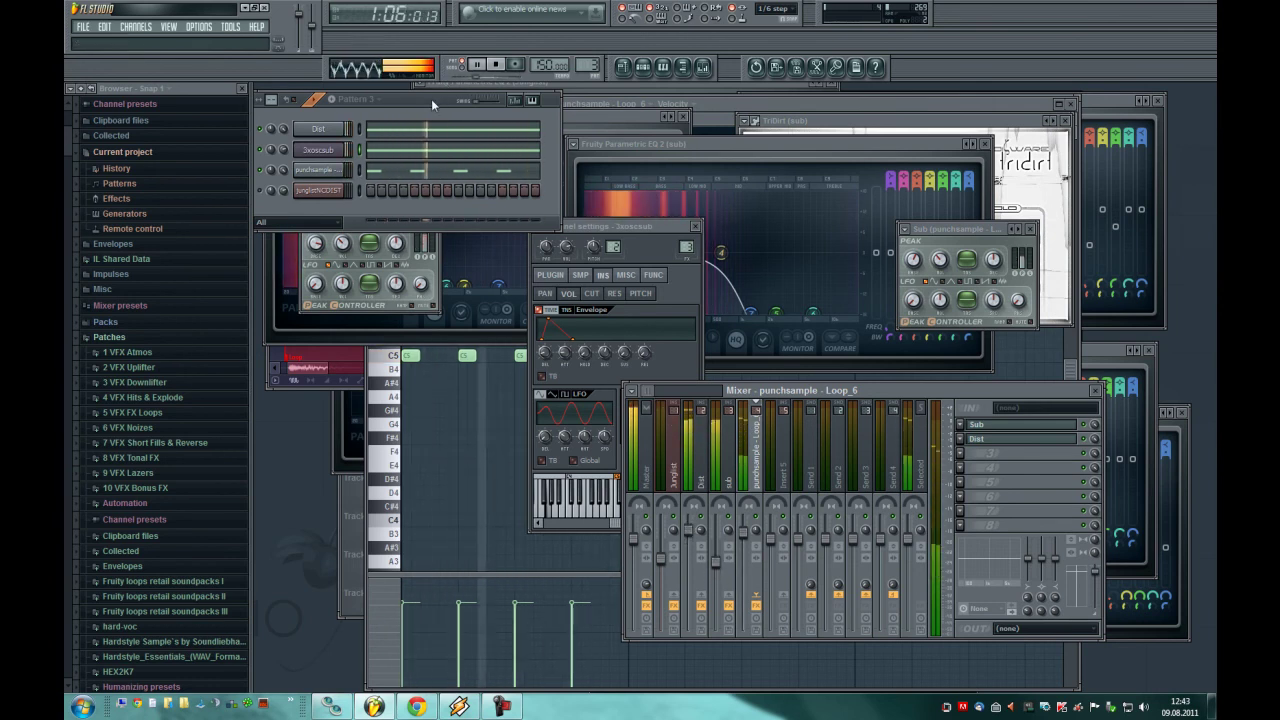
left_click(486, 65)
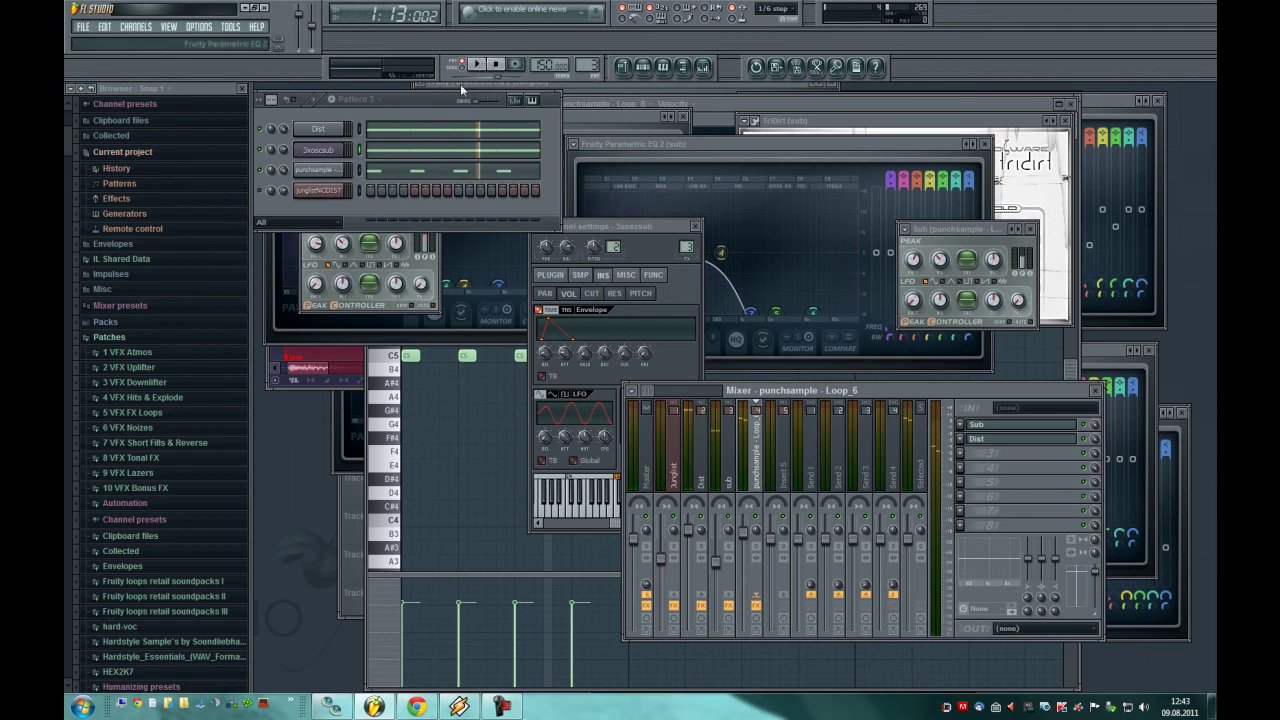
- Review the sample properties and volume envelope of the punchsample channel
left_click(336, 176)
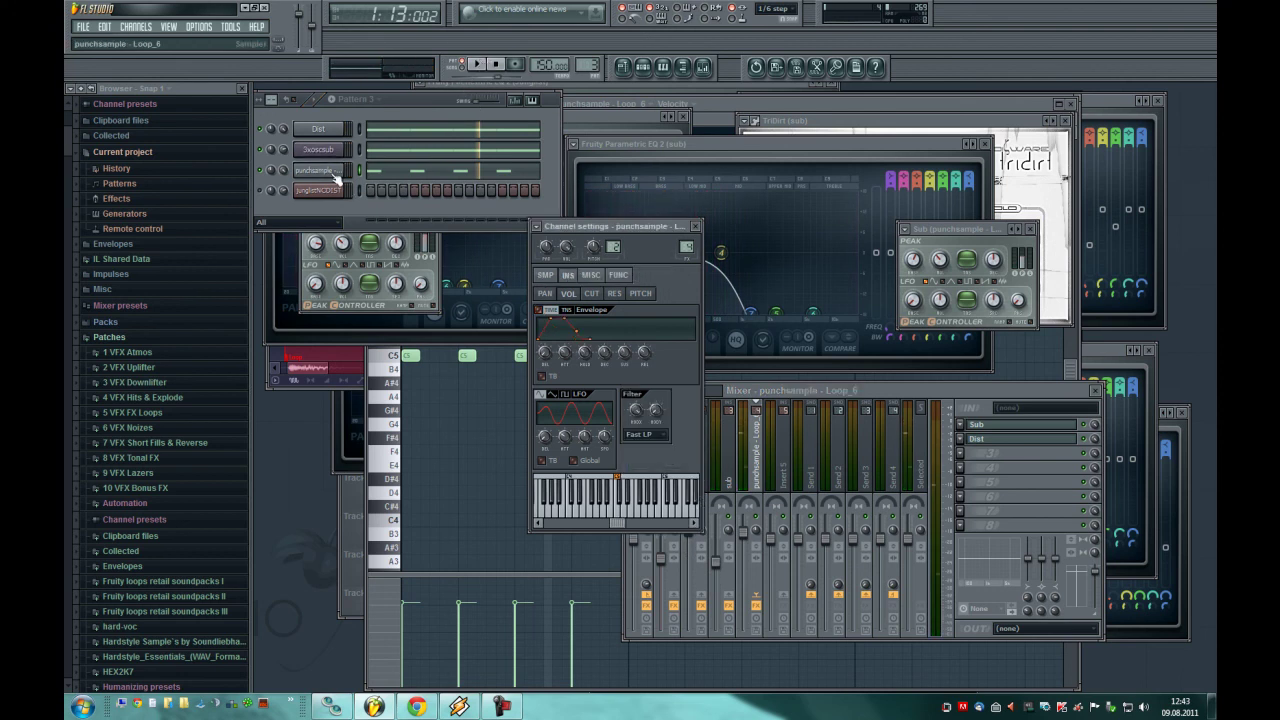
left_click(548, 276)
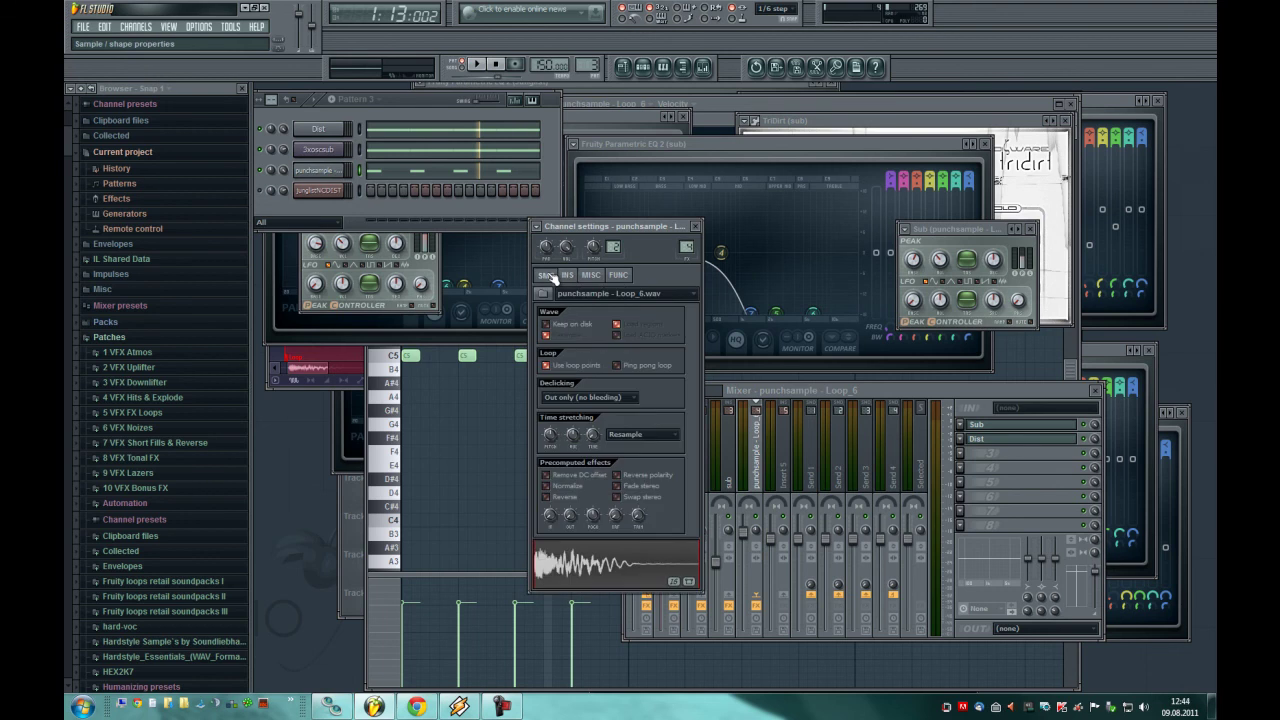
left_click(566, 276)
left_click(554, 297)
left_click(546, 275)
left_click(567, 276)
left_click(551, 279)
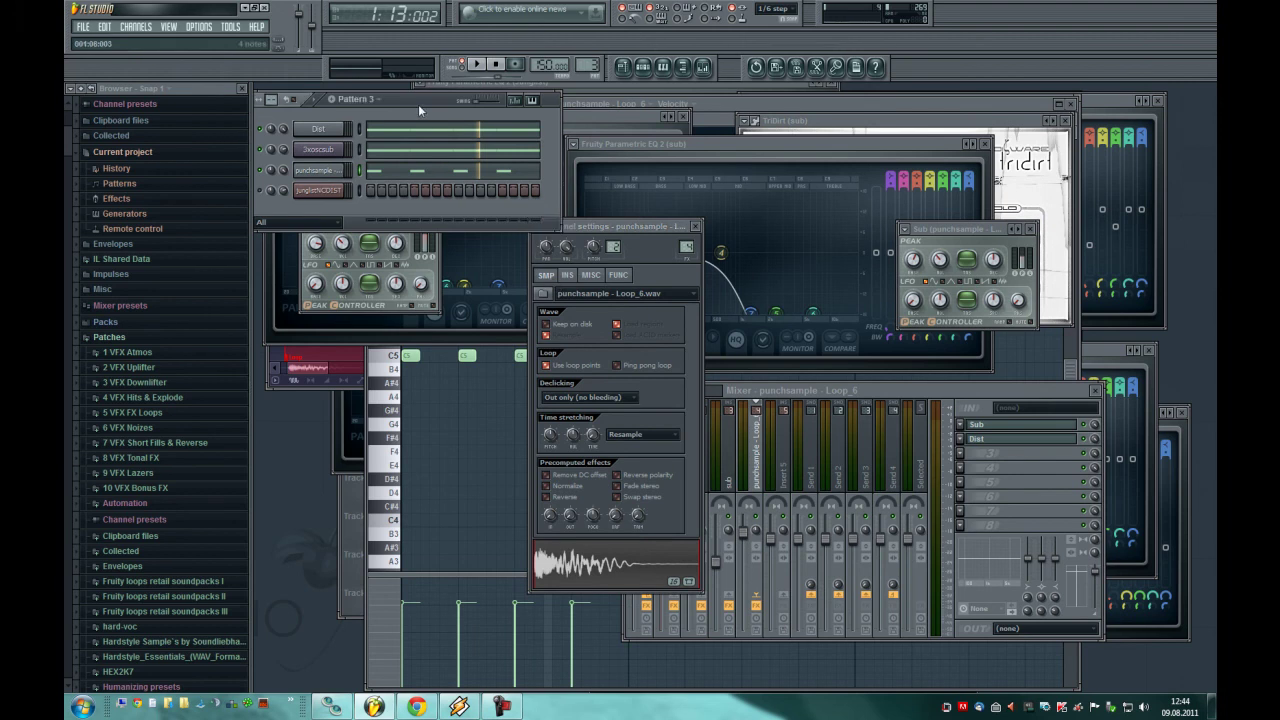
- Switch to Pattern 4, place one C5 note of nearly half a bar for the Dist channel at its start, and play it
left_click_drag(418, 104, 422, 94)
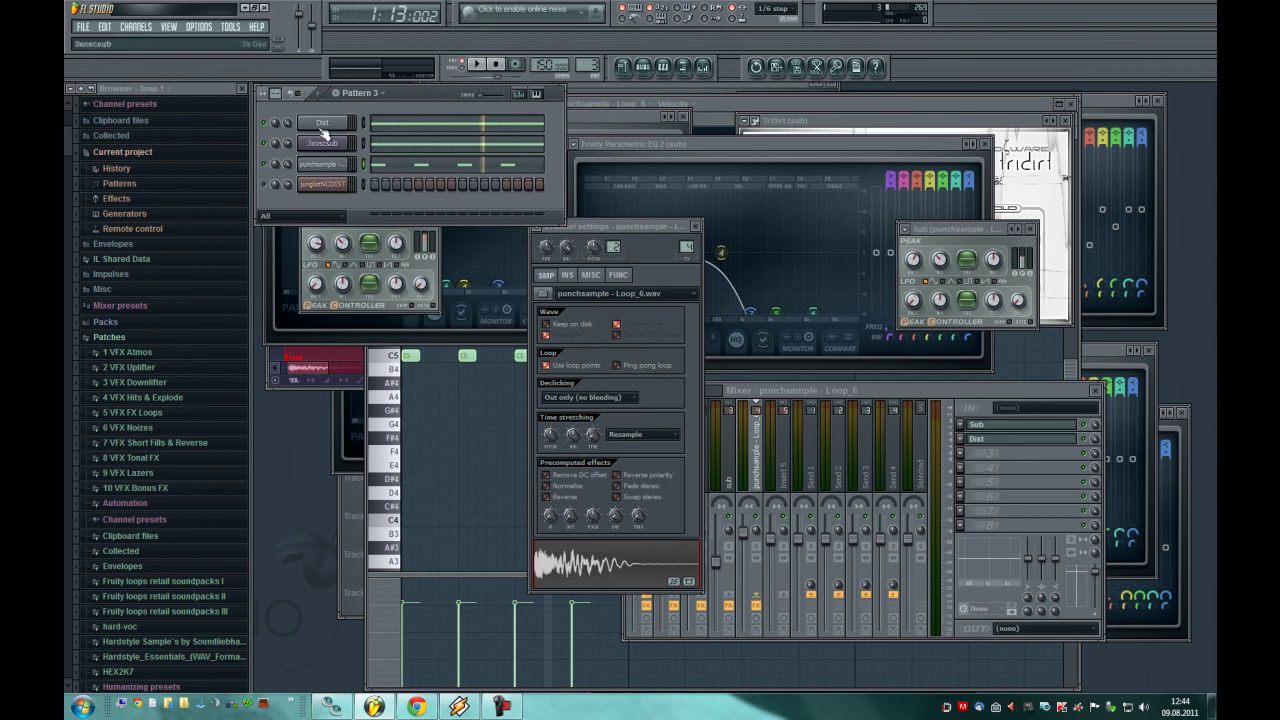
left_click(440, 134)
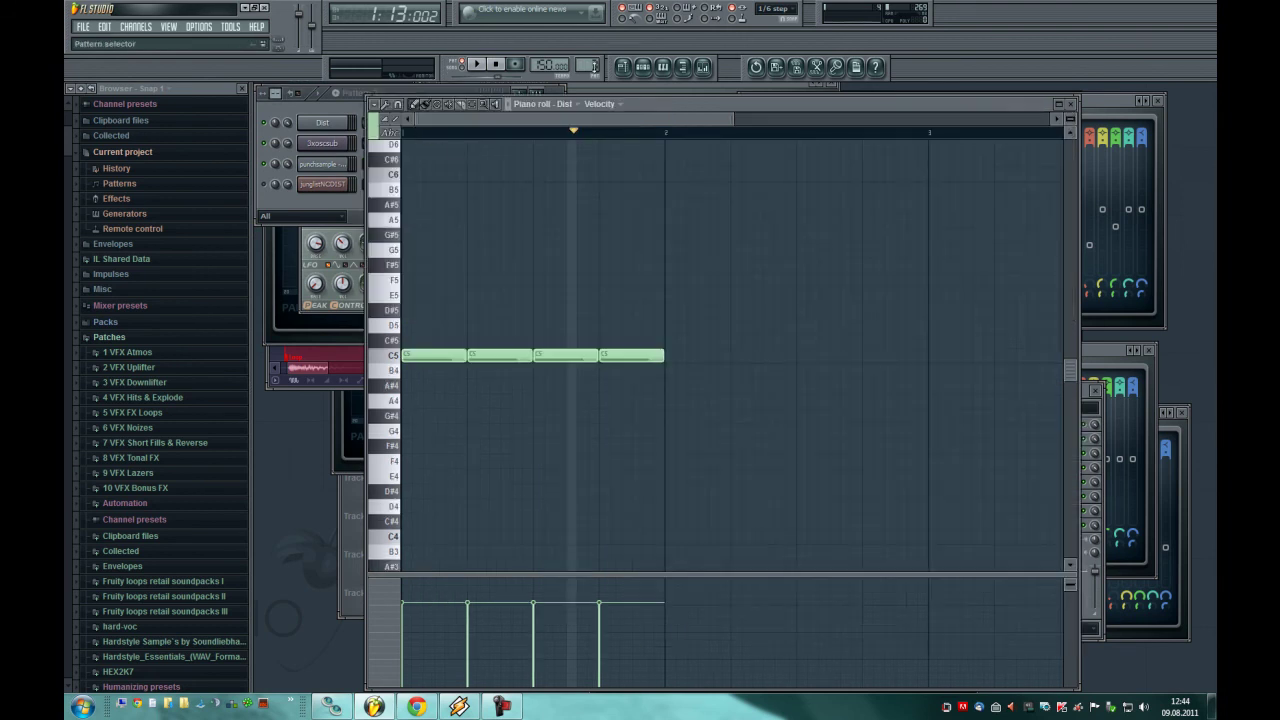
left_click(450, 356)
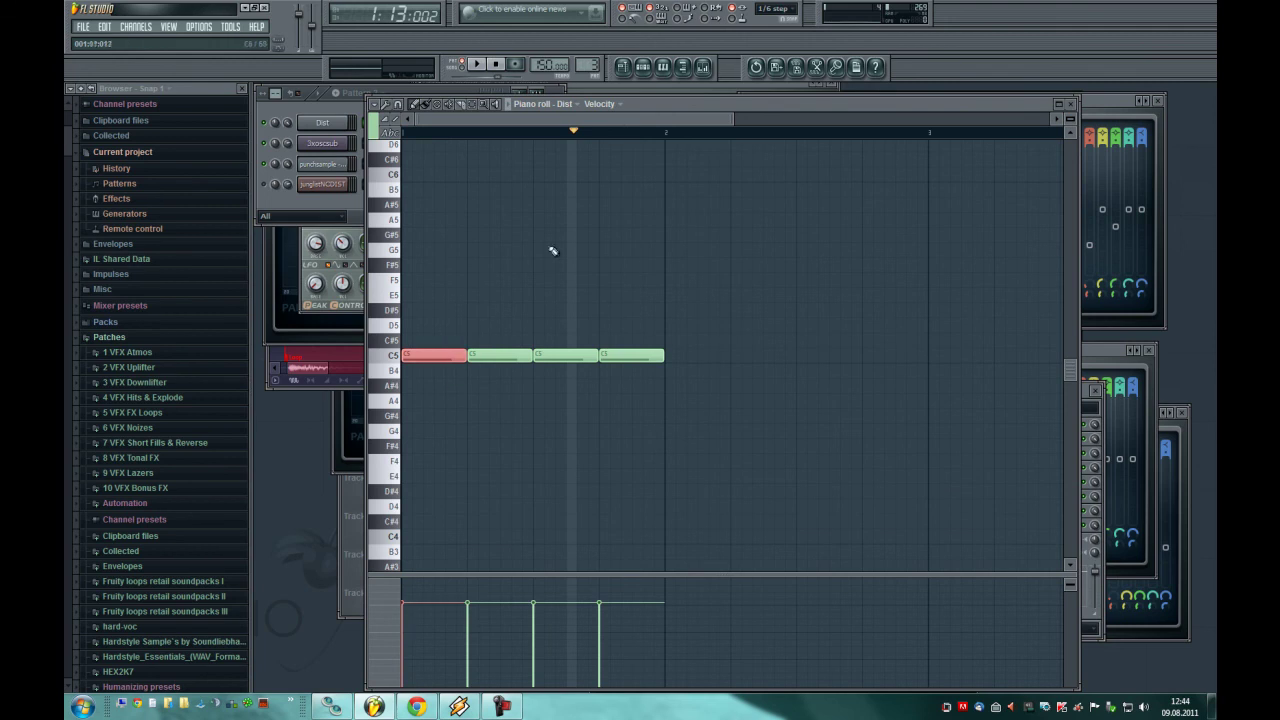
right_click(483, 356)
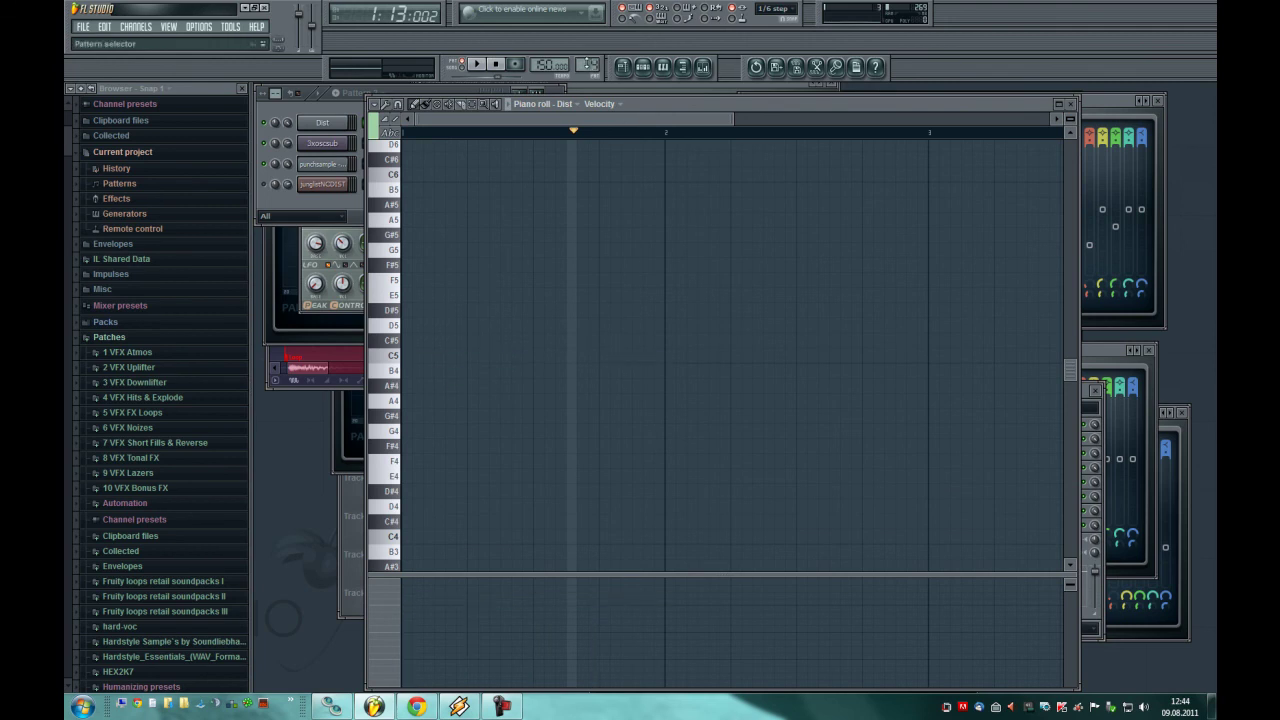
left_click_drag(467, 354, 521, 354)
key("space")
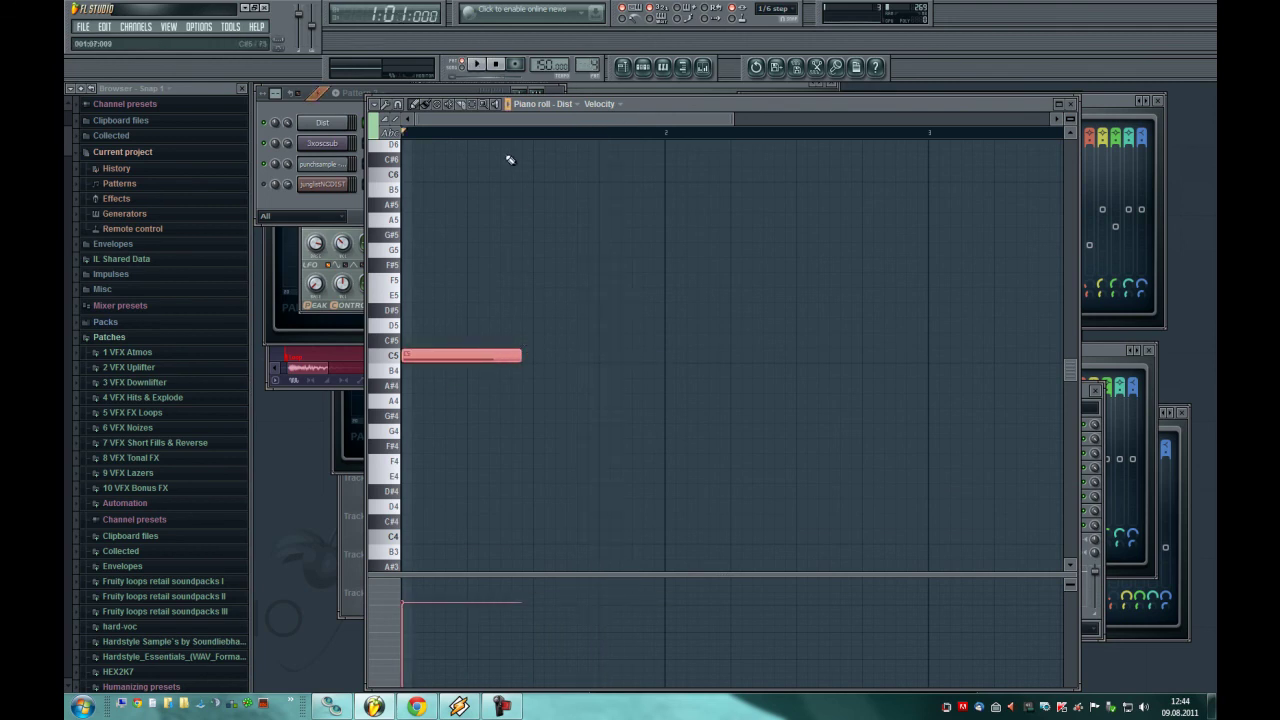
key("space")
key("space")
- Add a half-bar G3 note for 3xoscsub at the start of Pattern 4 and play it
left_click(565, 104)
left_click(583, 143)
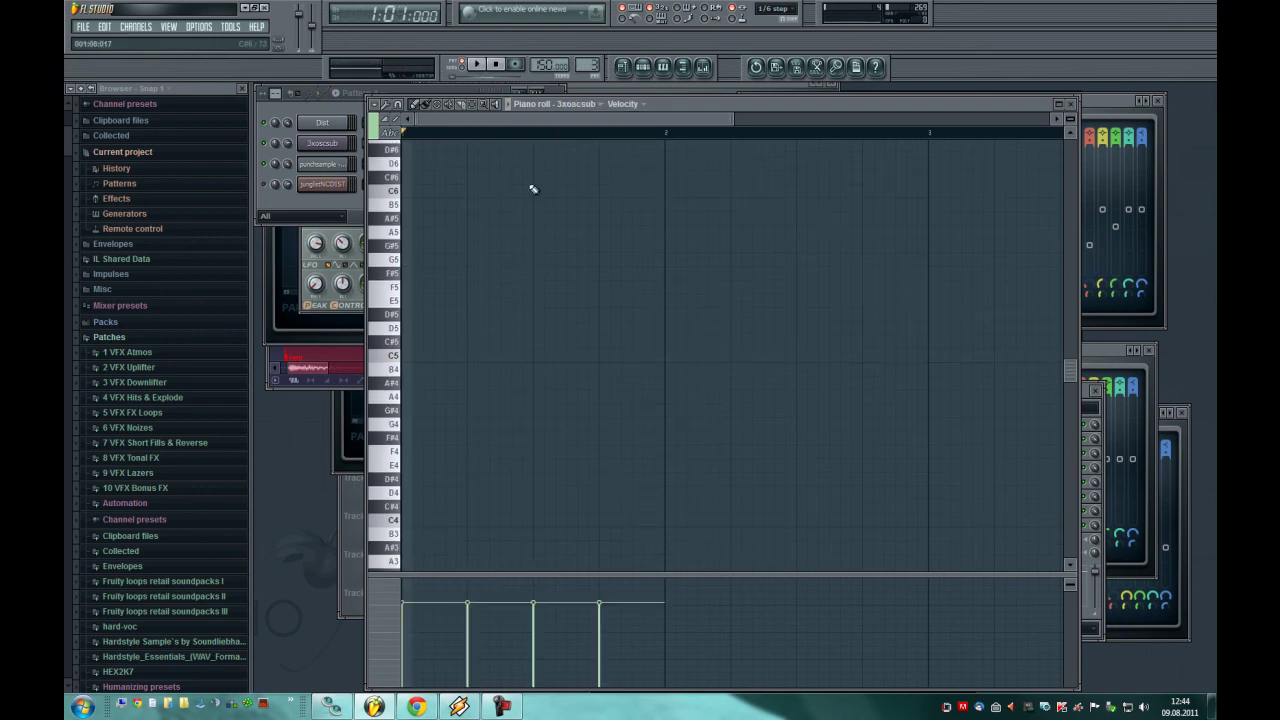
scroll(520, 351, "down", 6)
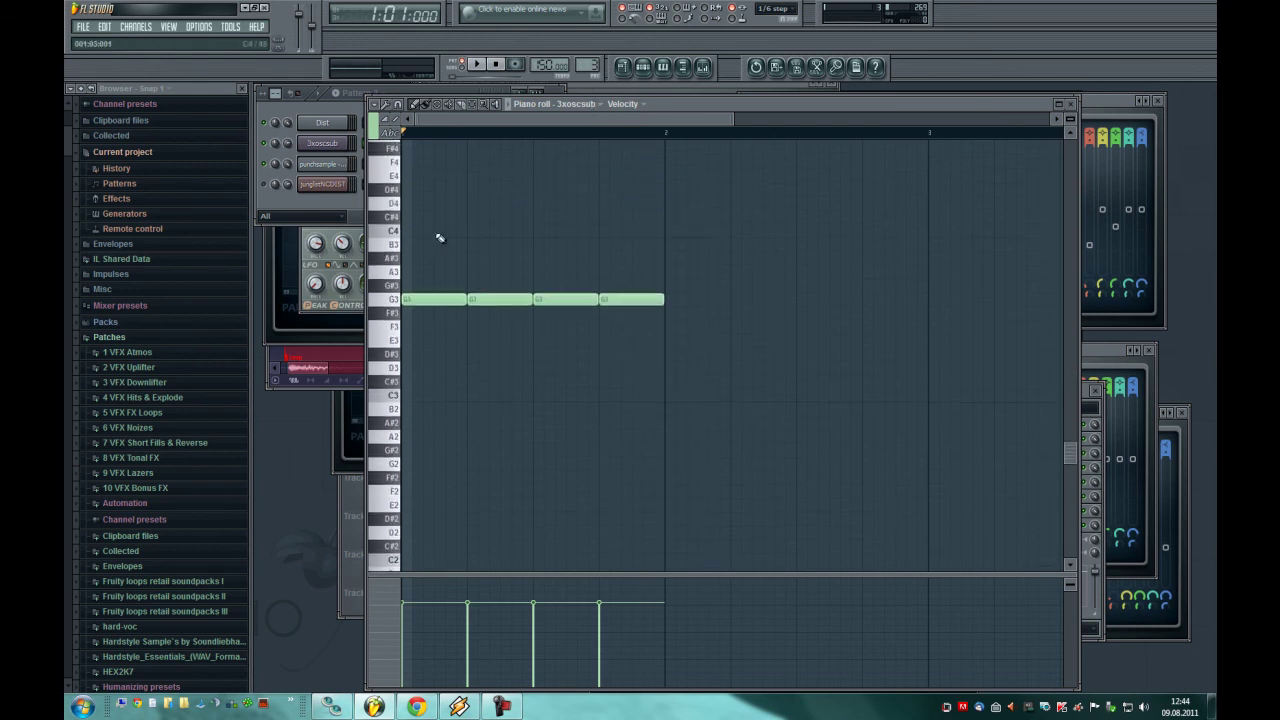
key("KP_Add")
left_click(446, 300)
key("space")
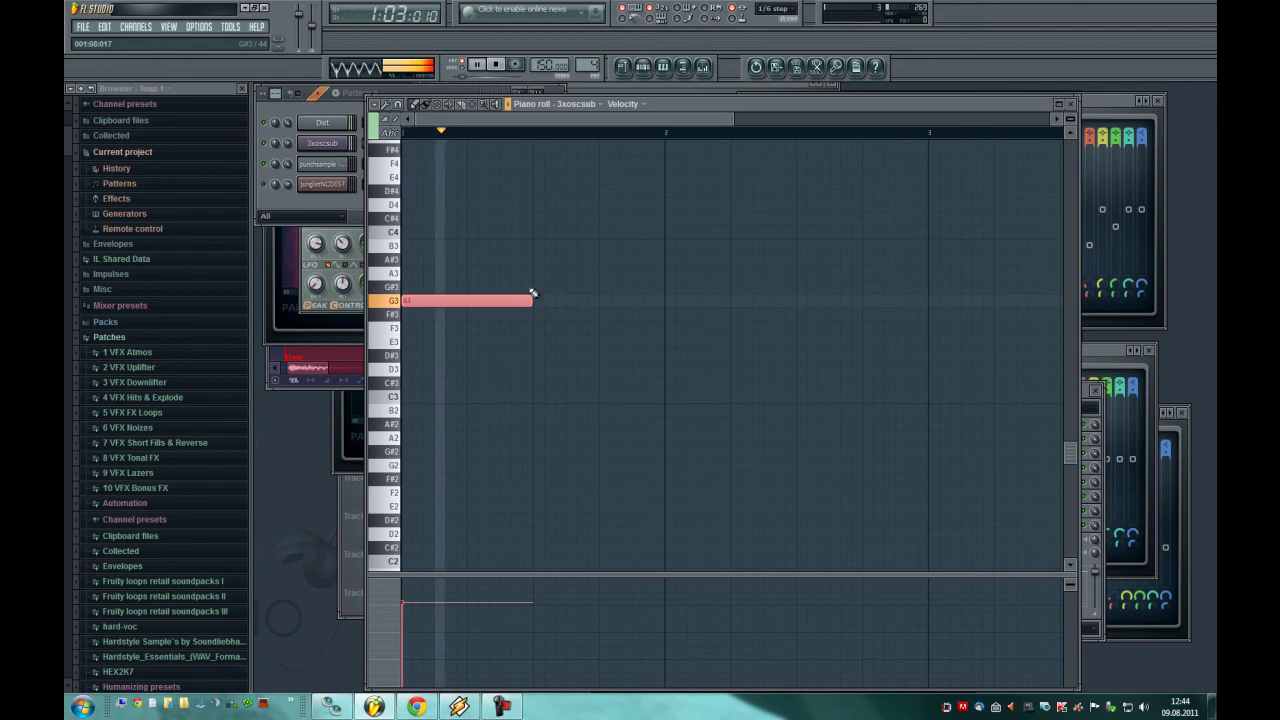
key("space")
- Add a short C5 note for punchsample - Loop_6 at the start of Pattern 4
left_click(362, 118)
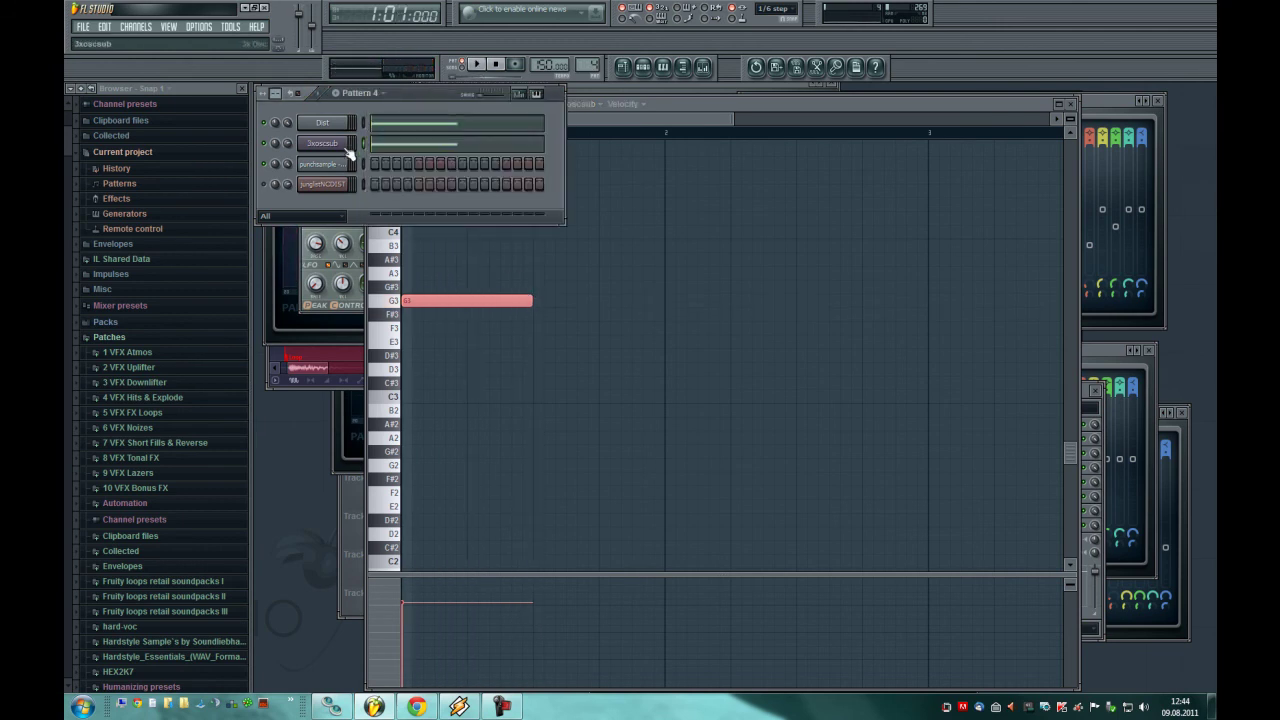
left_click(350, 145)
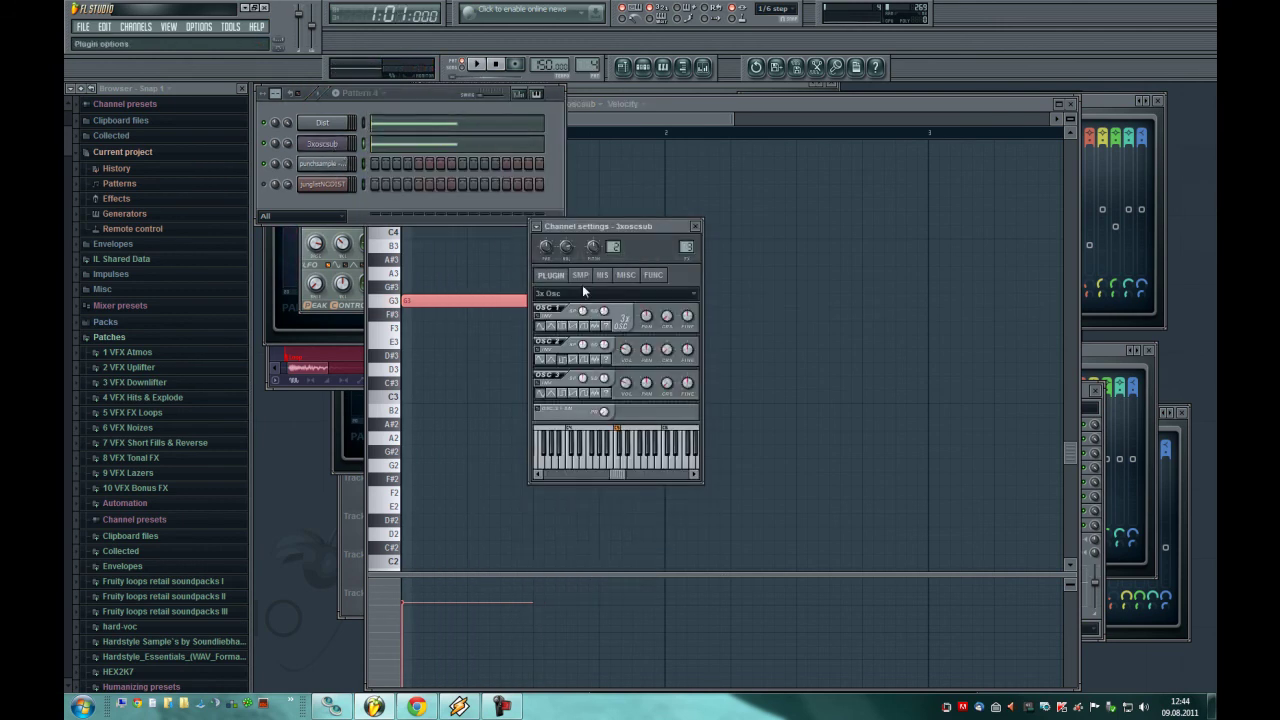
left_click(328, 166)
left_click(600, 104)
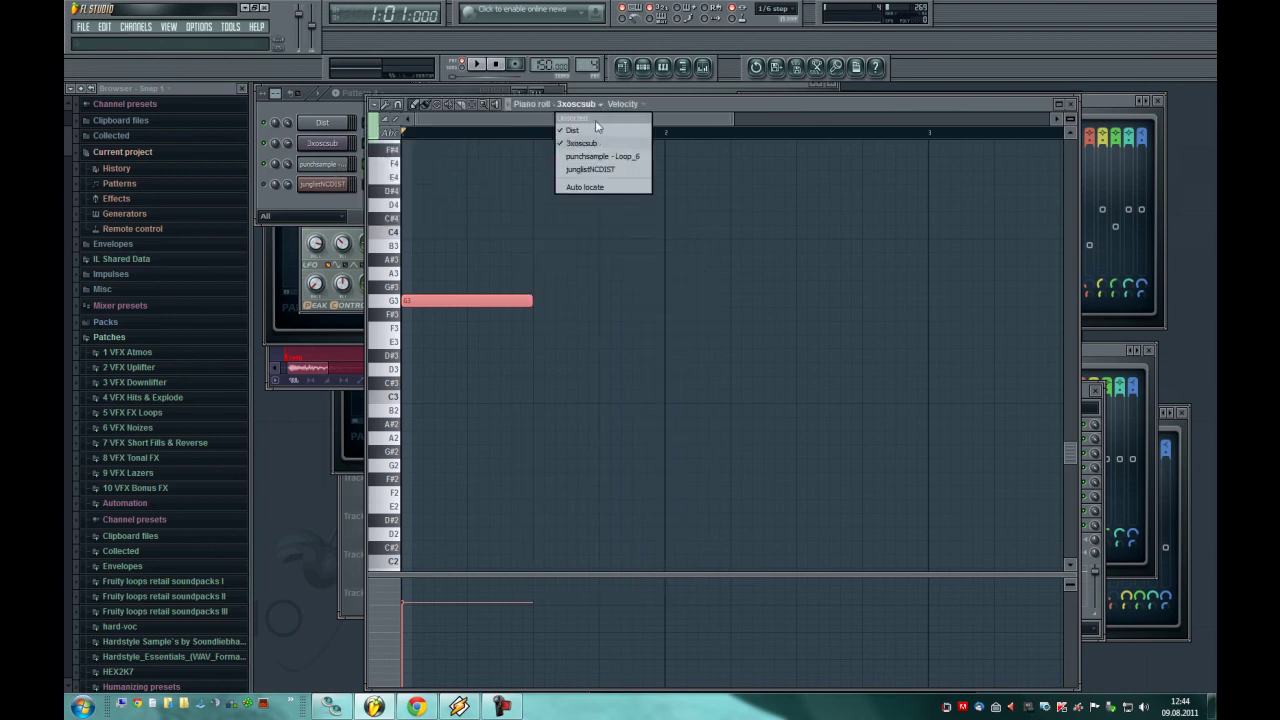
left_click(600, 156)
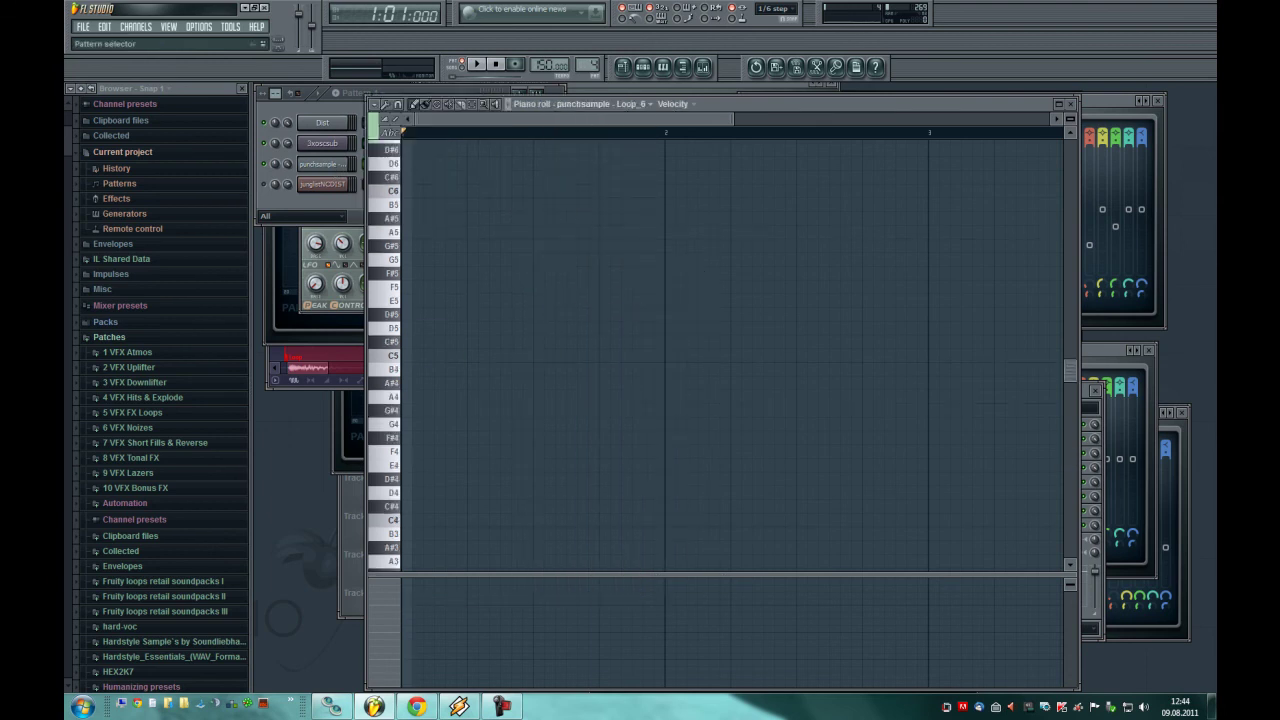
left_click(412, 356)
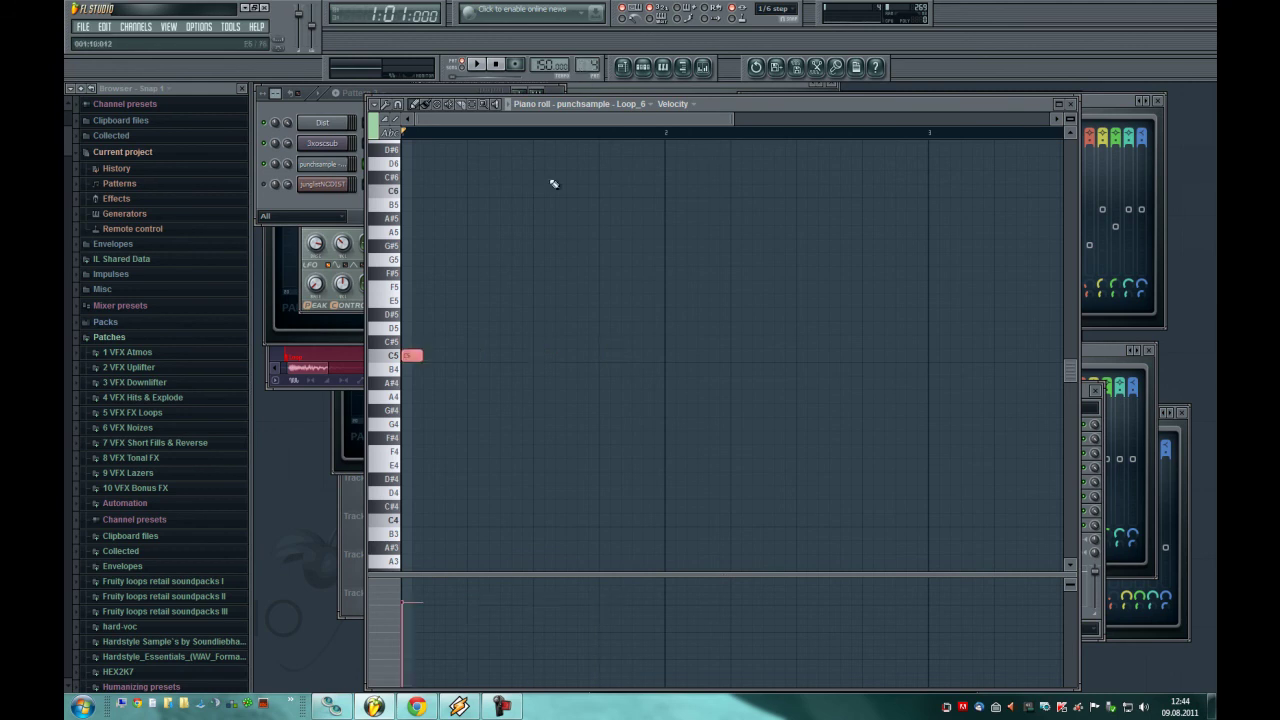
key("space")
- Open the Dist peak controller from the punchsample mixer track, move it clear of the channel list, and audition the pattern
left_click(330, 166)
left_click(330, 166)
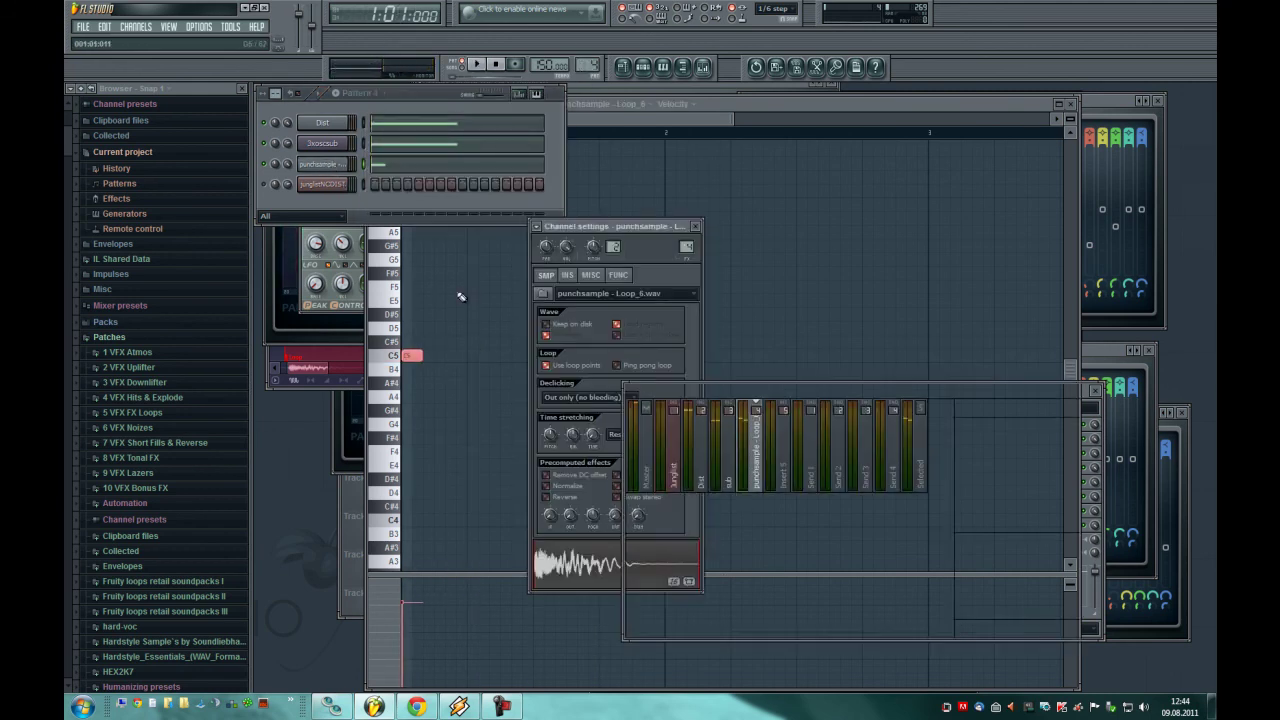
key("F9")
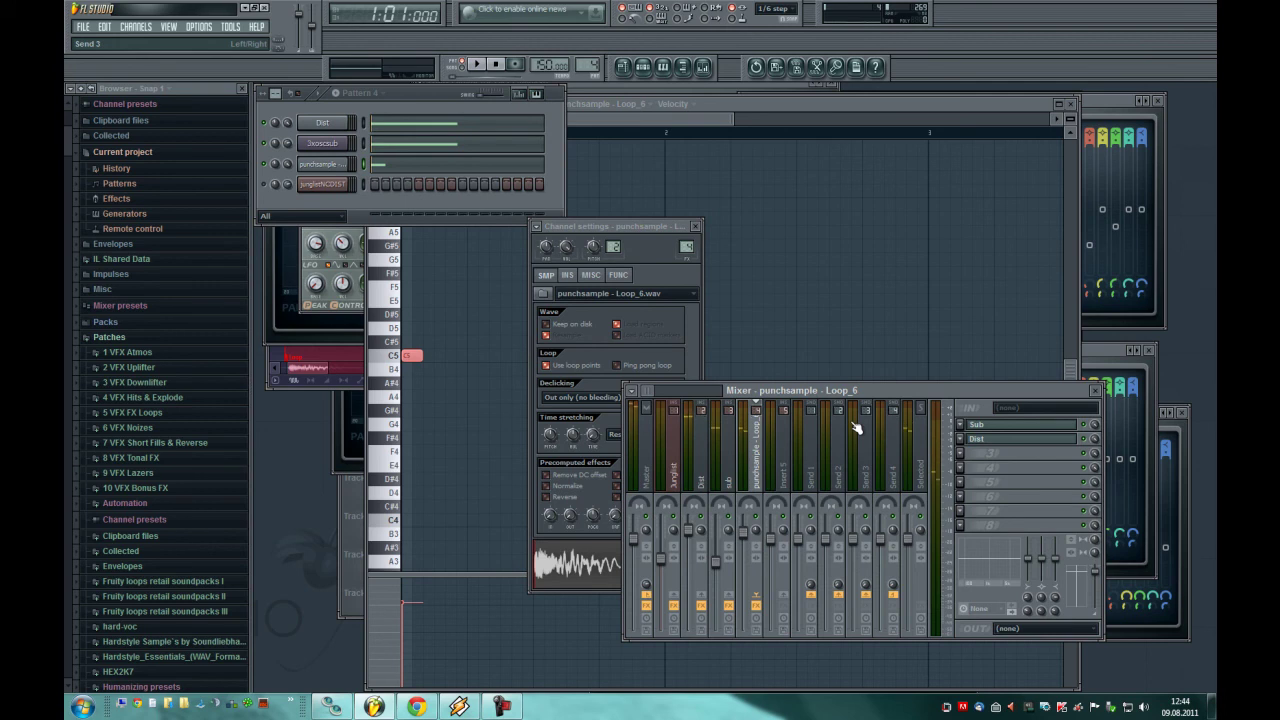
left_click(996, 444)
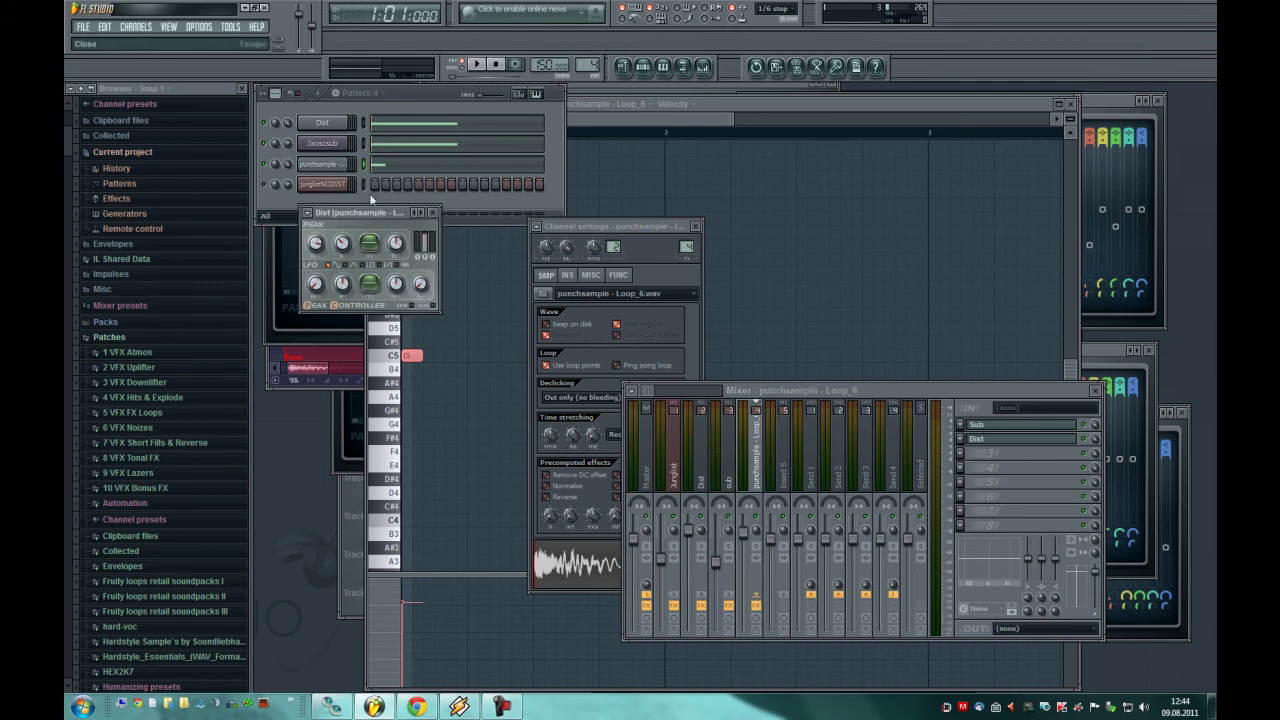
left_click_drag(355, 215, 742, 145)
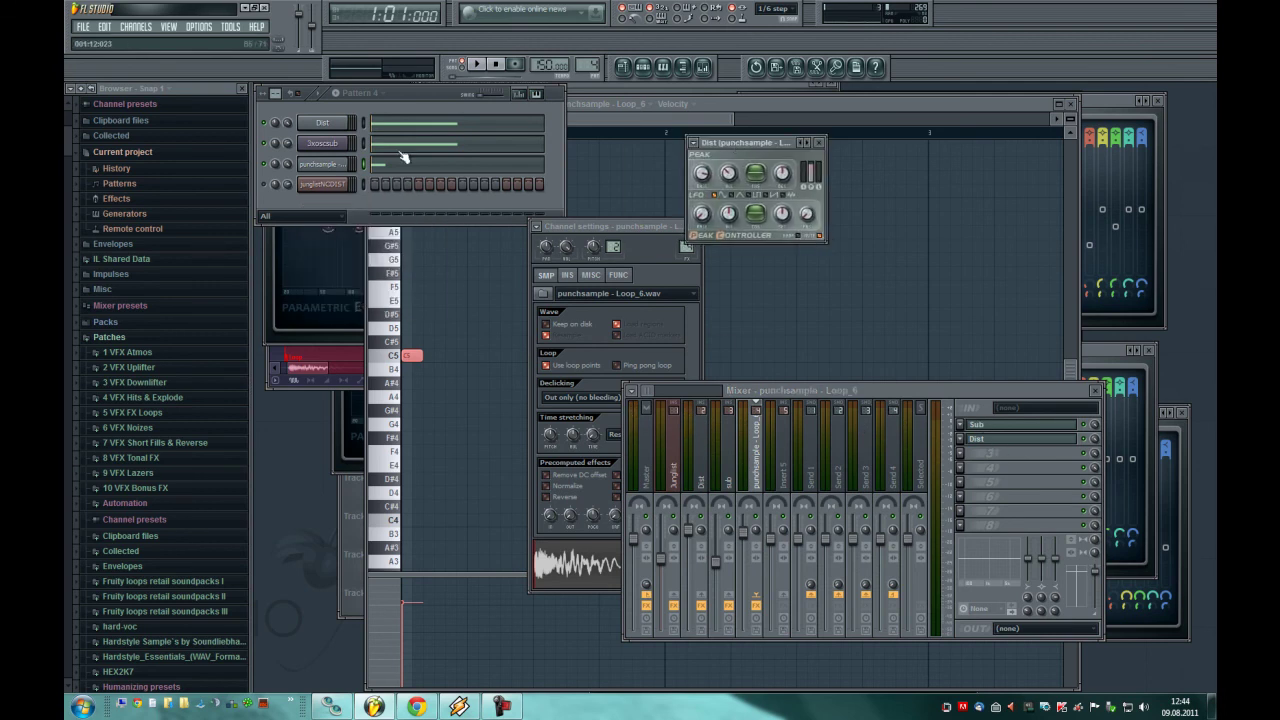
left_click(478, 65)
key("space")
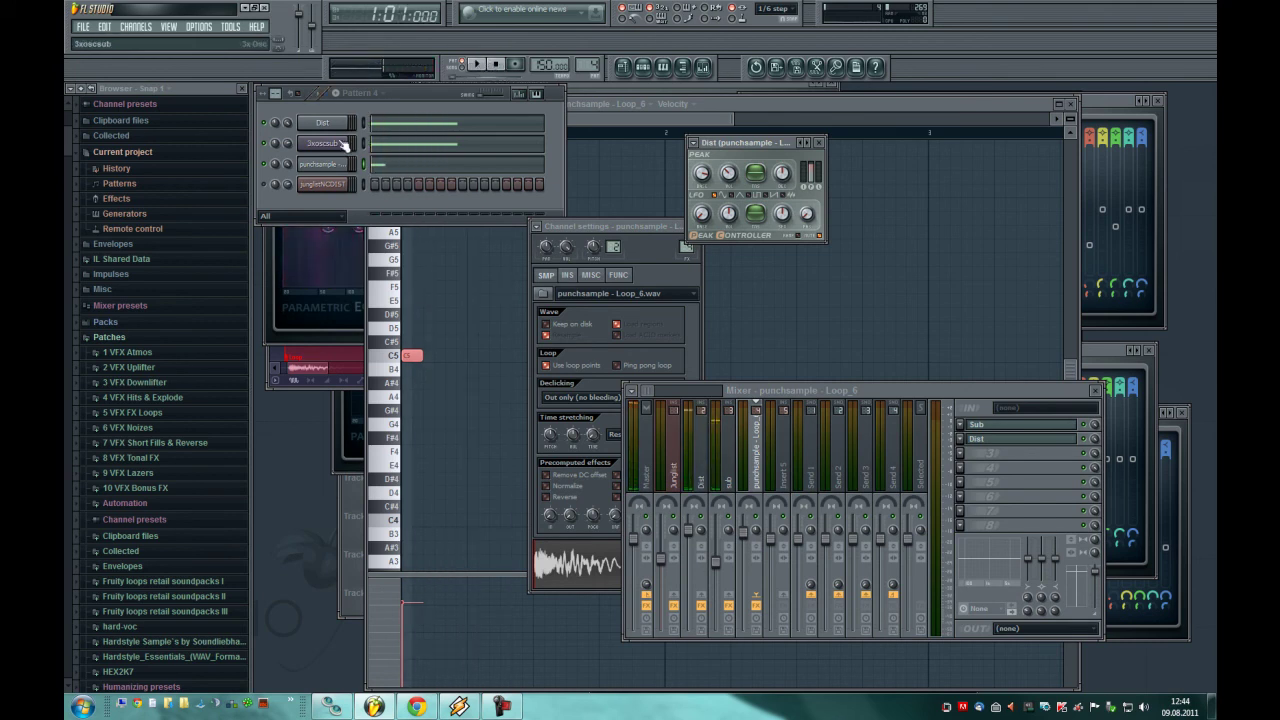
- Open the 3xoscsub volume envelope and shorten its predelay slightly while auditioning Pattern 4
left_click(341, 145)
left_click(603, 275)
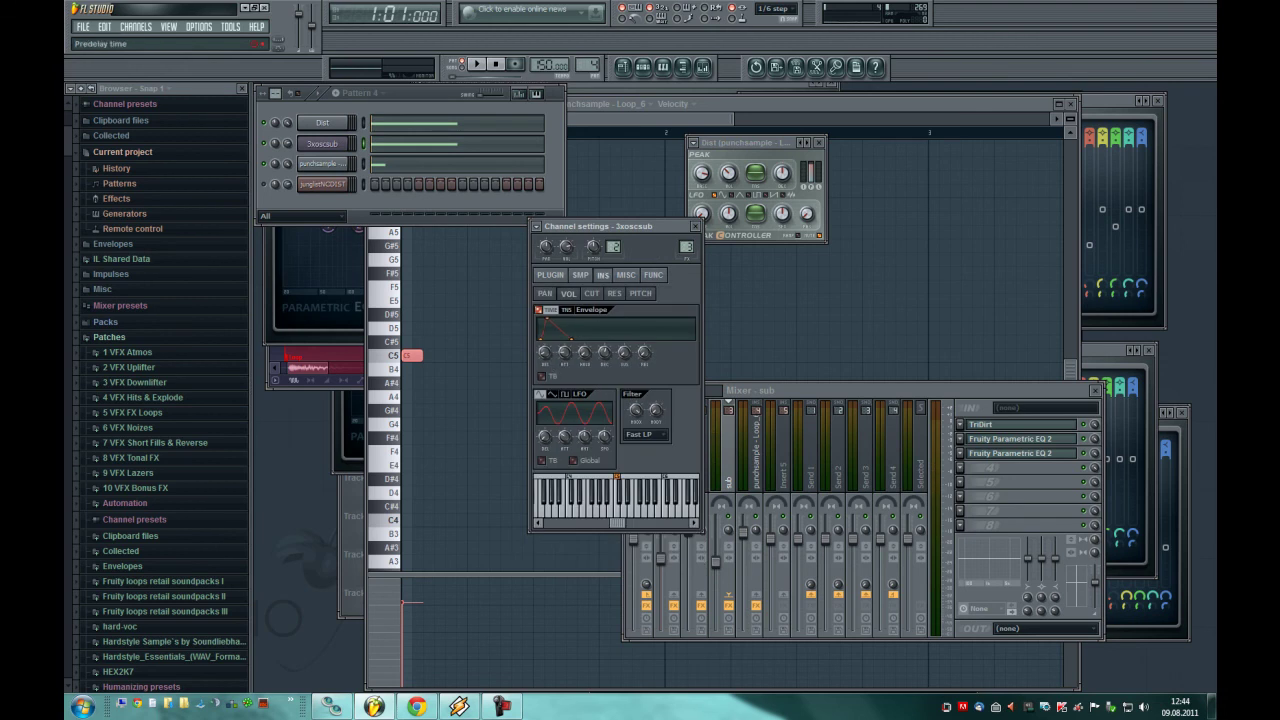
key("space")
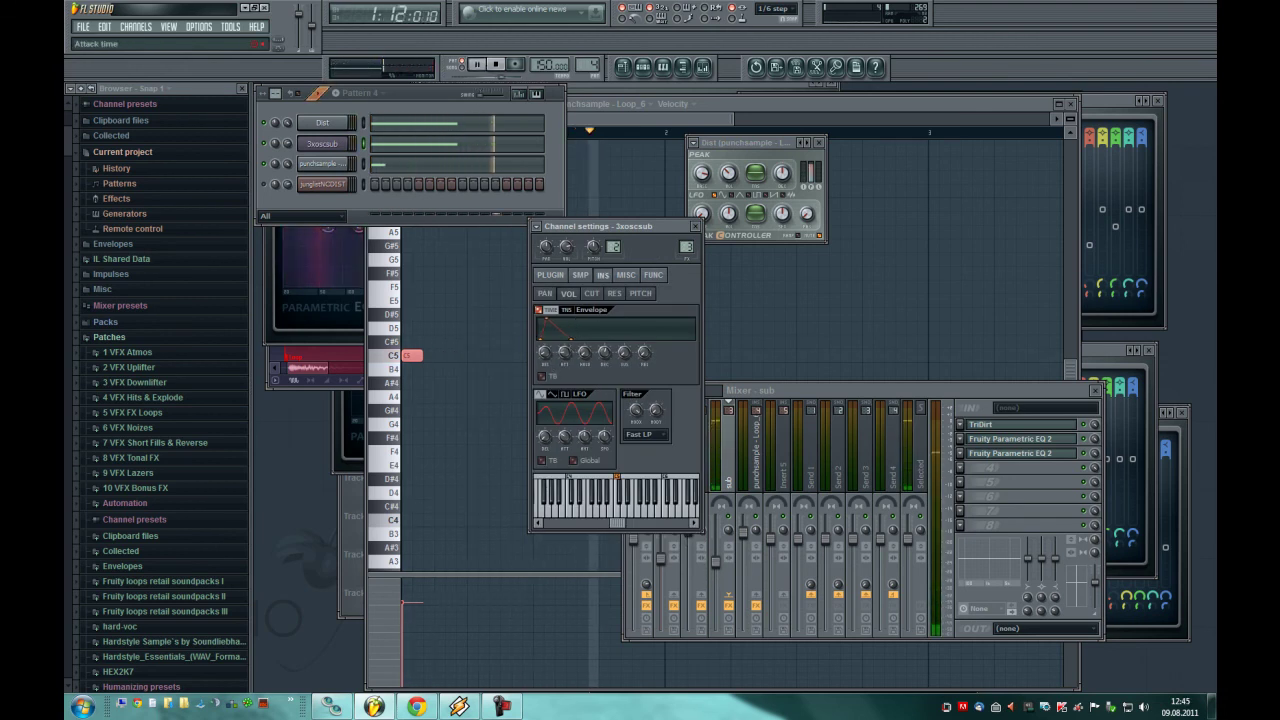
key("space")
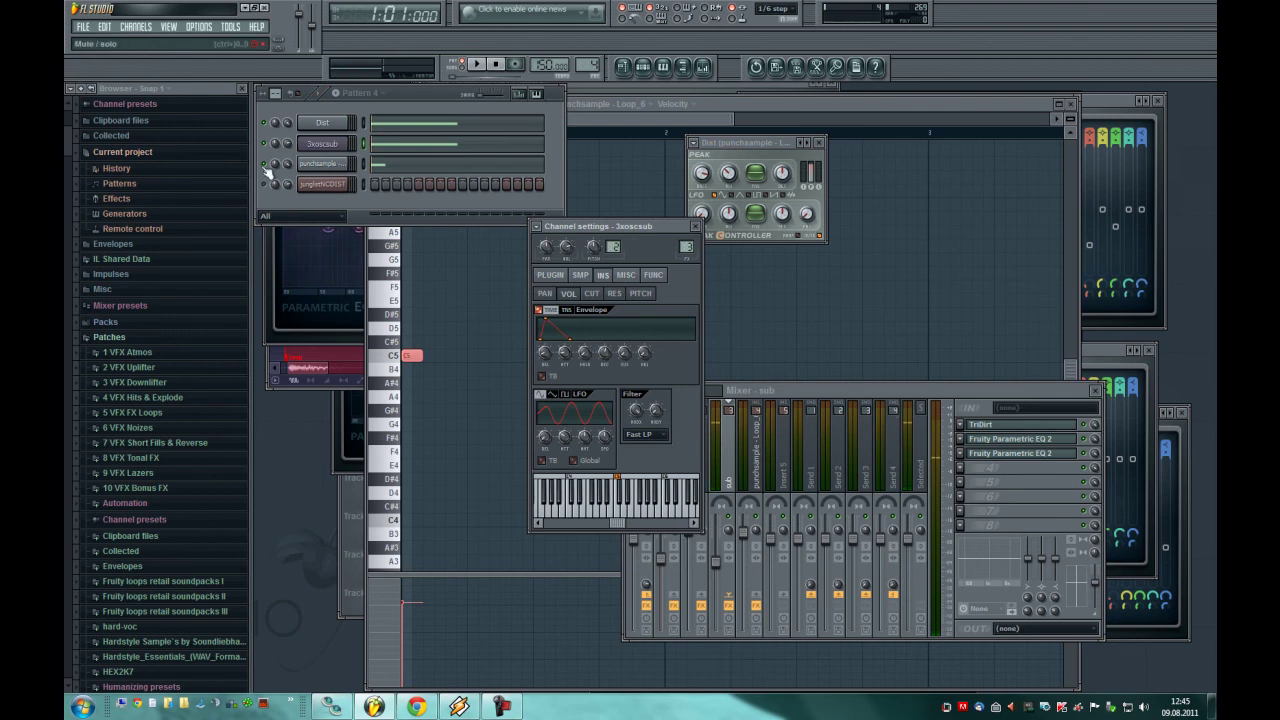
- Turn off output sound muting in the Dist peak controller and play Pattern 4
left_click(820, 238)
key("space")
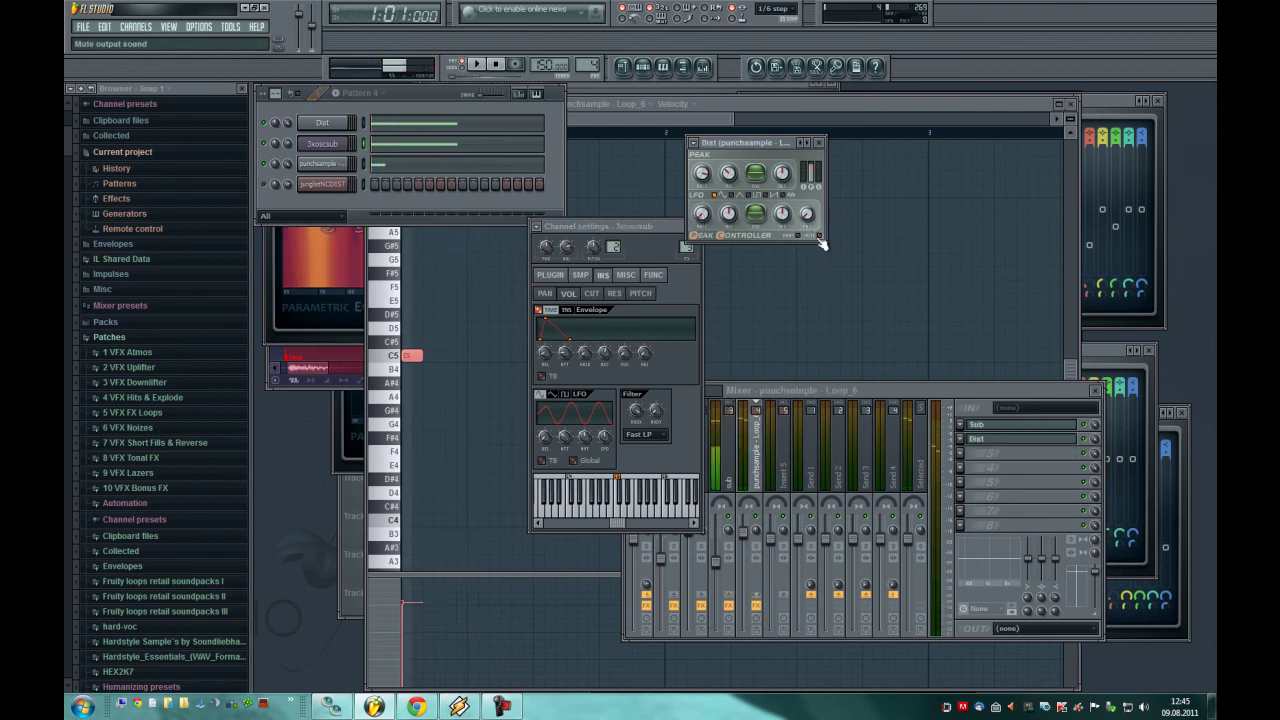
- Audition the layered kick in Pattern 4 again and stop playback
key("space")
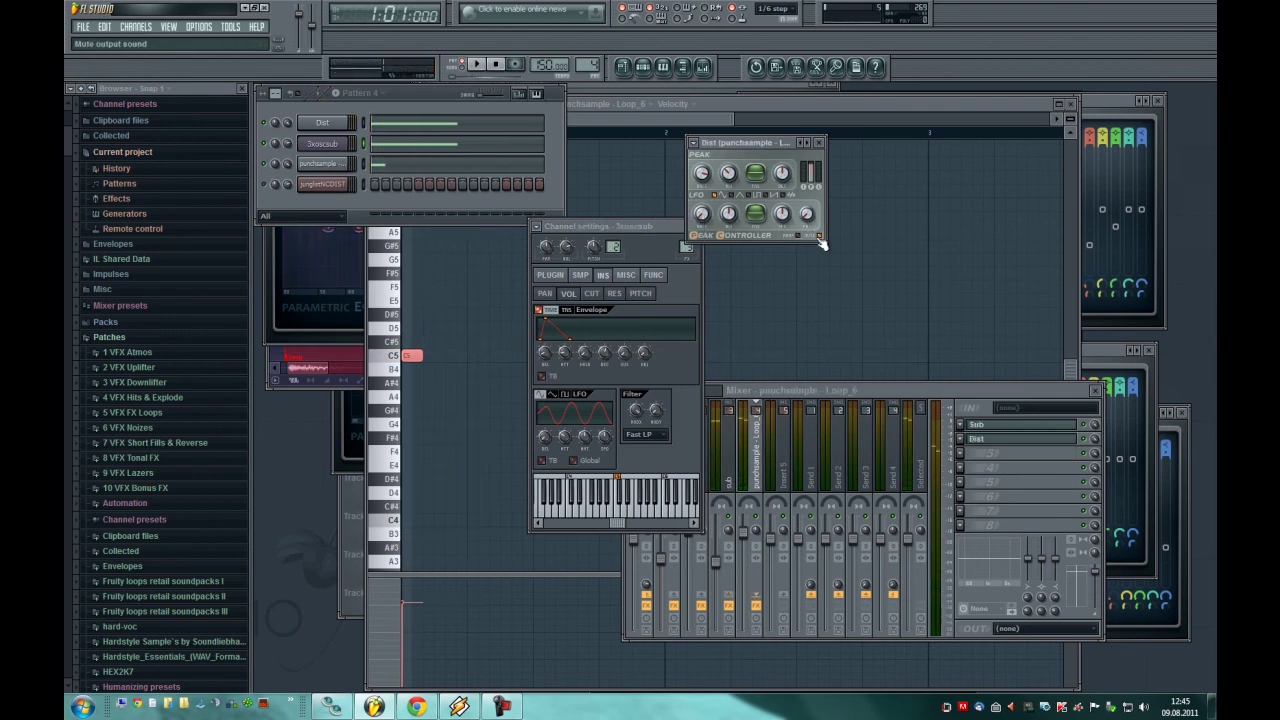
key("space")
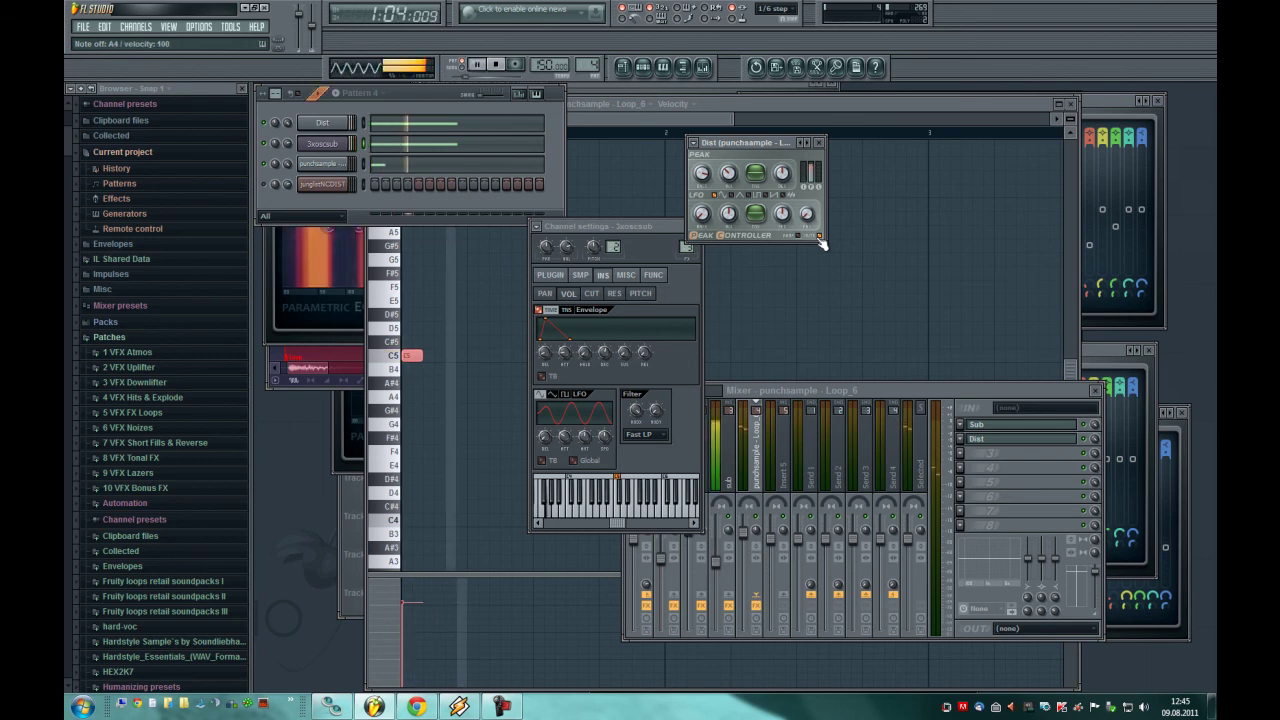
key("space")
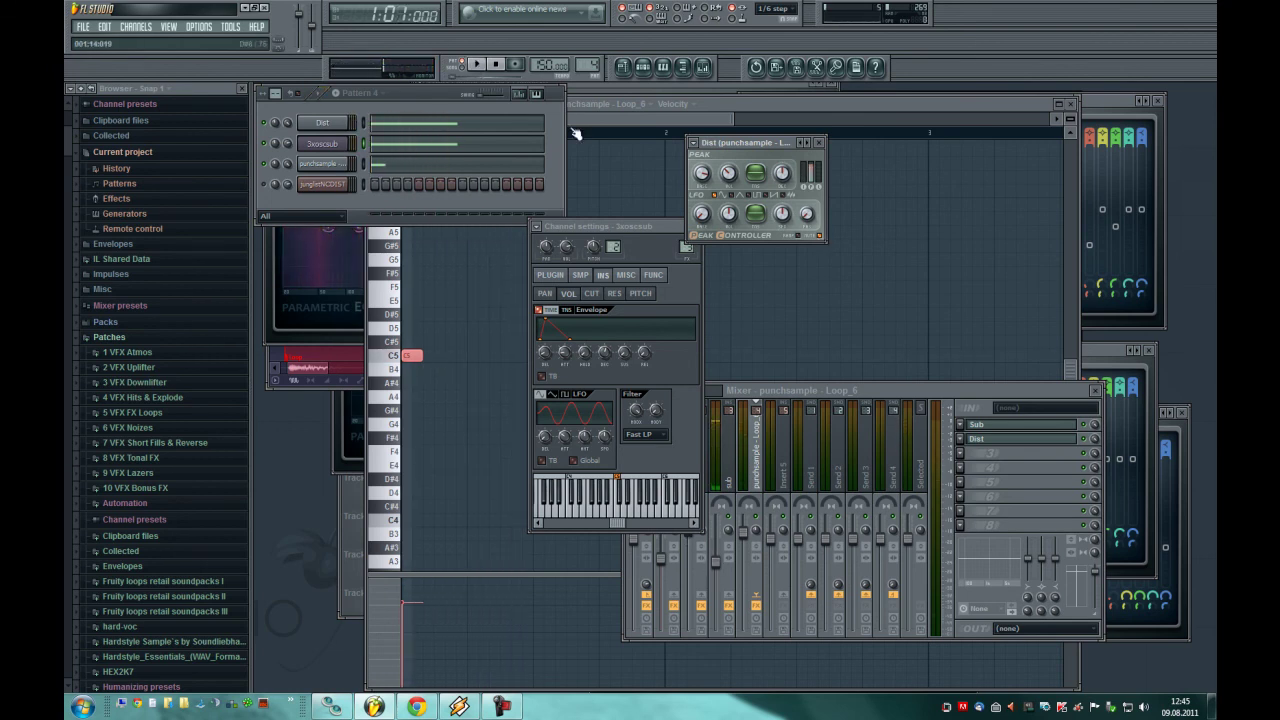
- Export the kick pattern as an MP3 file named bla on the desktop and render it
left_click(88, 26)
mouse_move(110, 141)
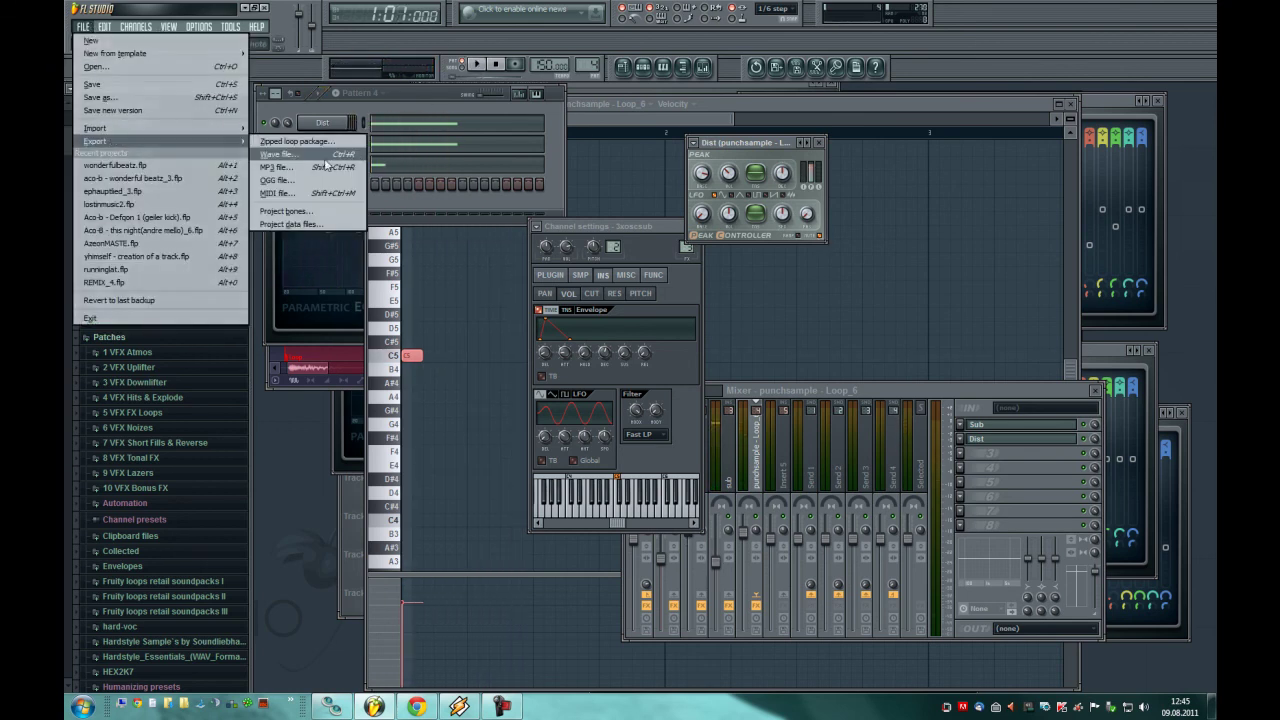
left_click(290, 156)
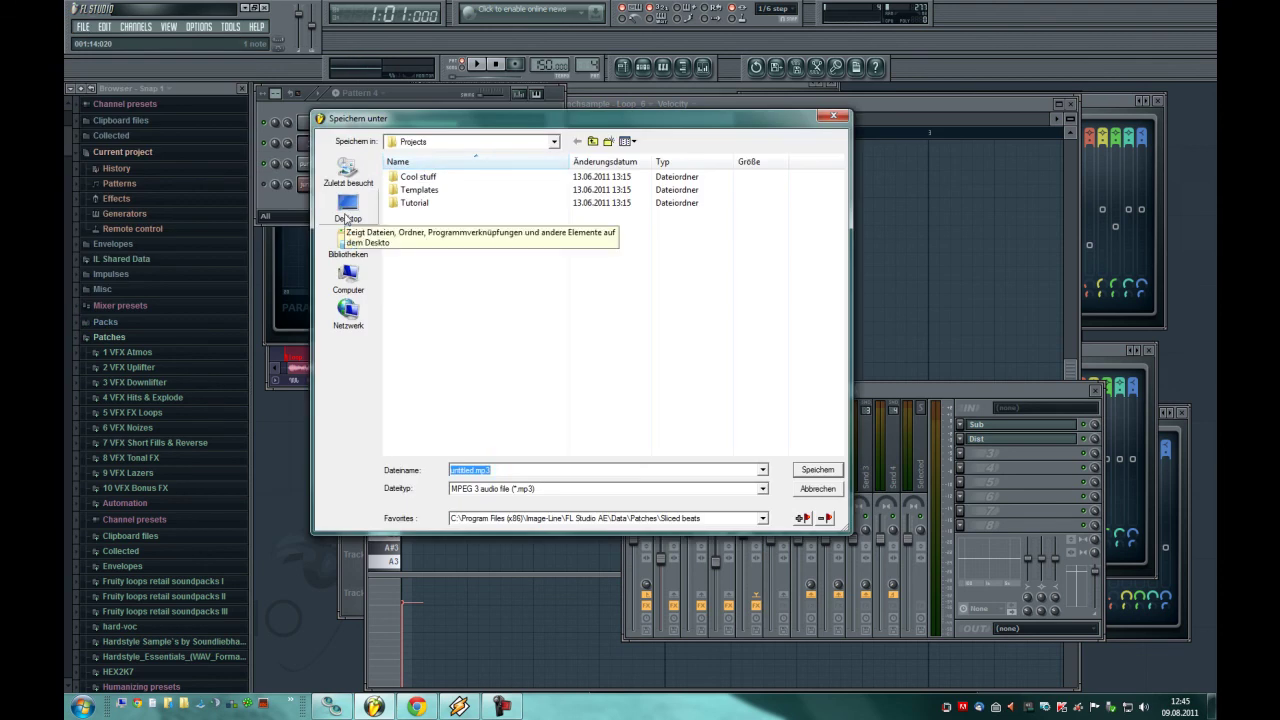
left_click(347, 212)
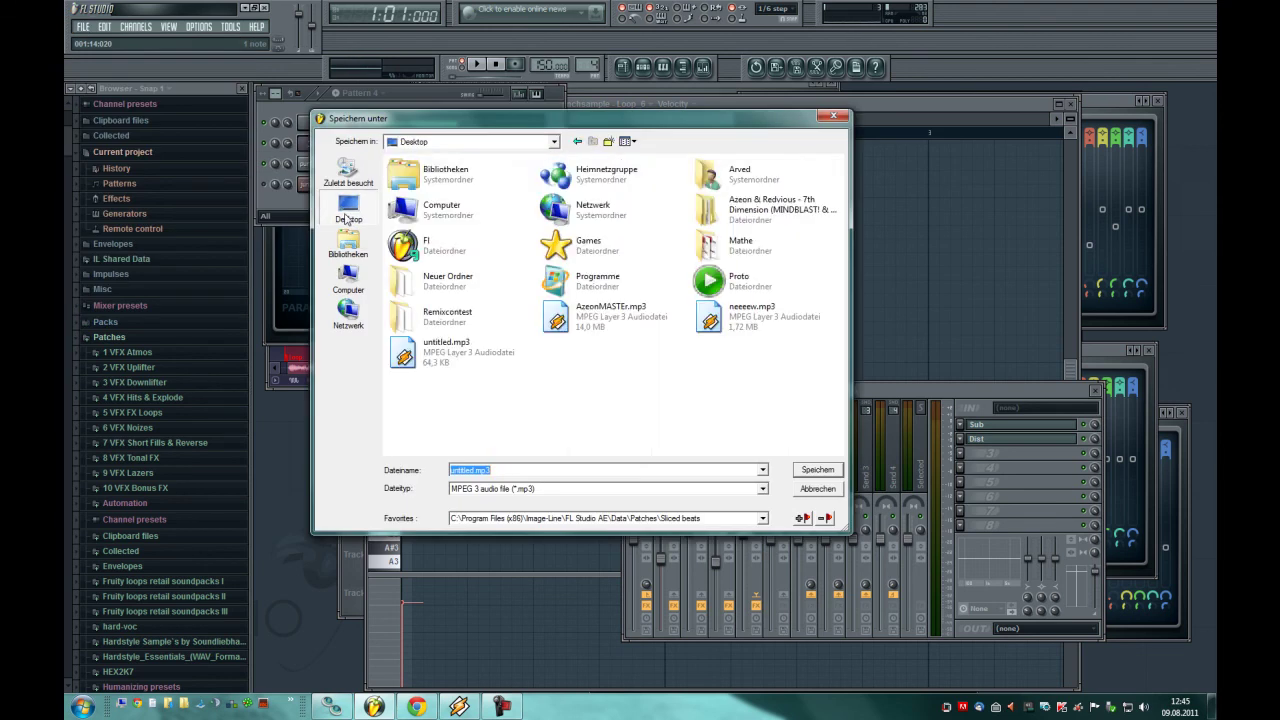
type("bla")
key("Return")
left_click(712, 476)
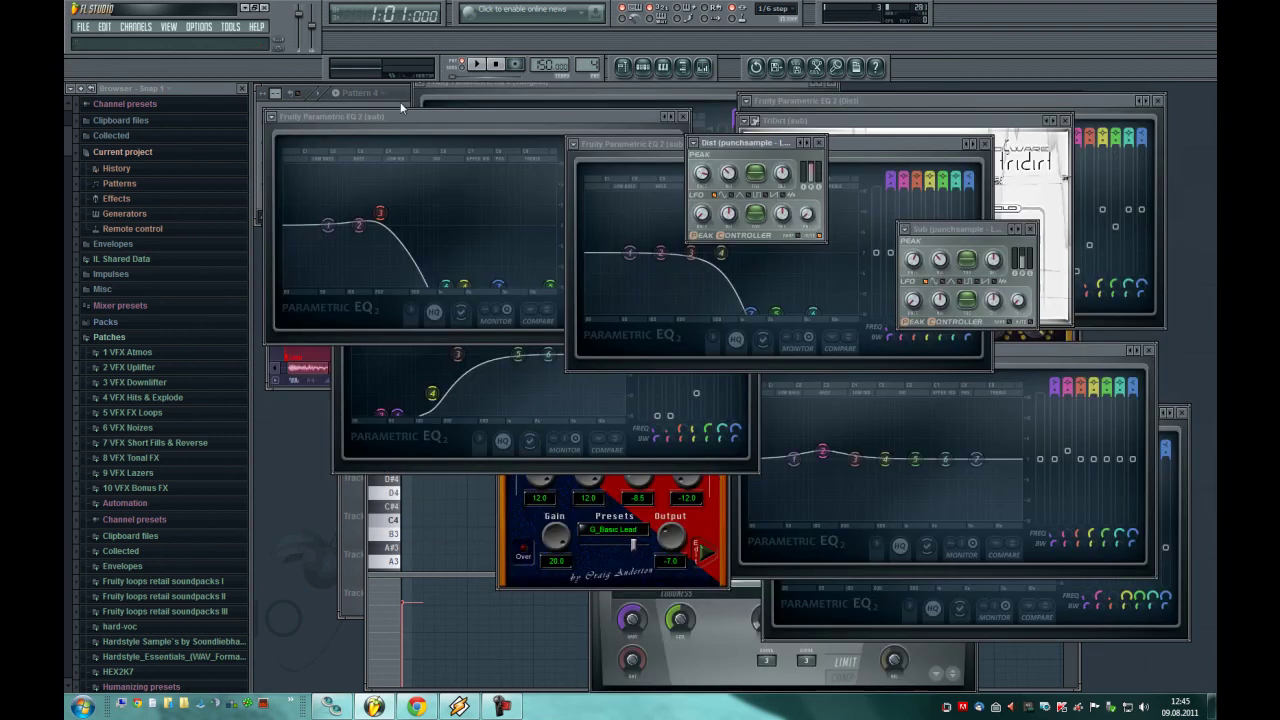
- Switch to the empty Pattern 5 and add a Sylenth1 instrument channel
left_click(404, 108)
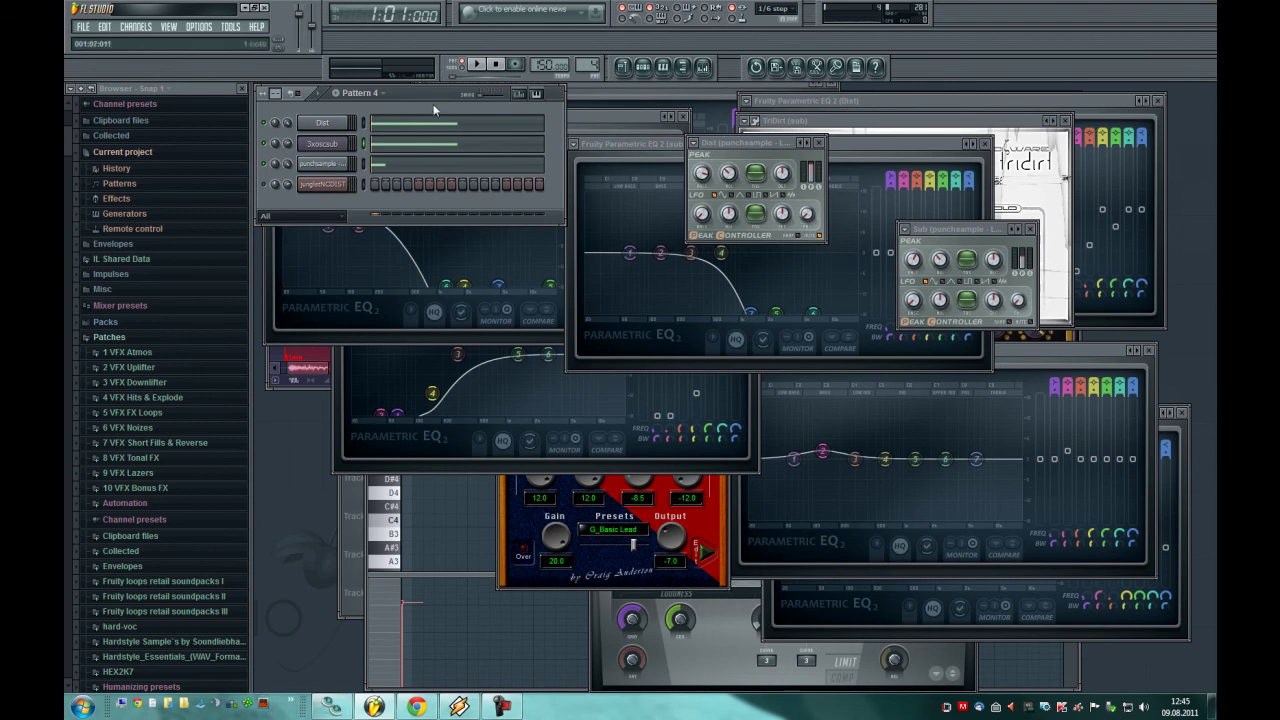
scroll(588, 62, "up", 1)
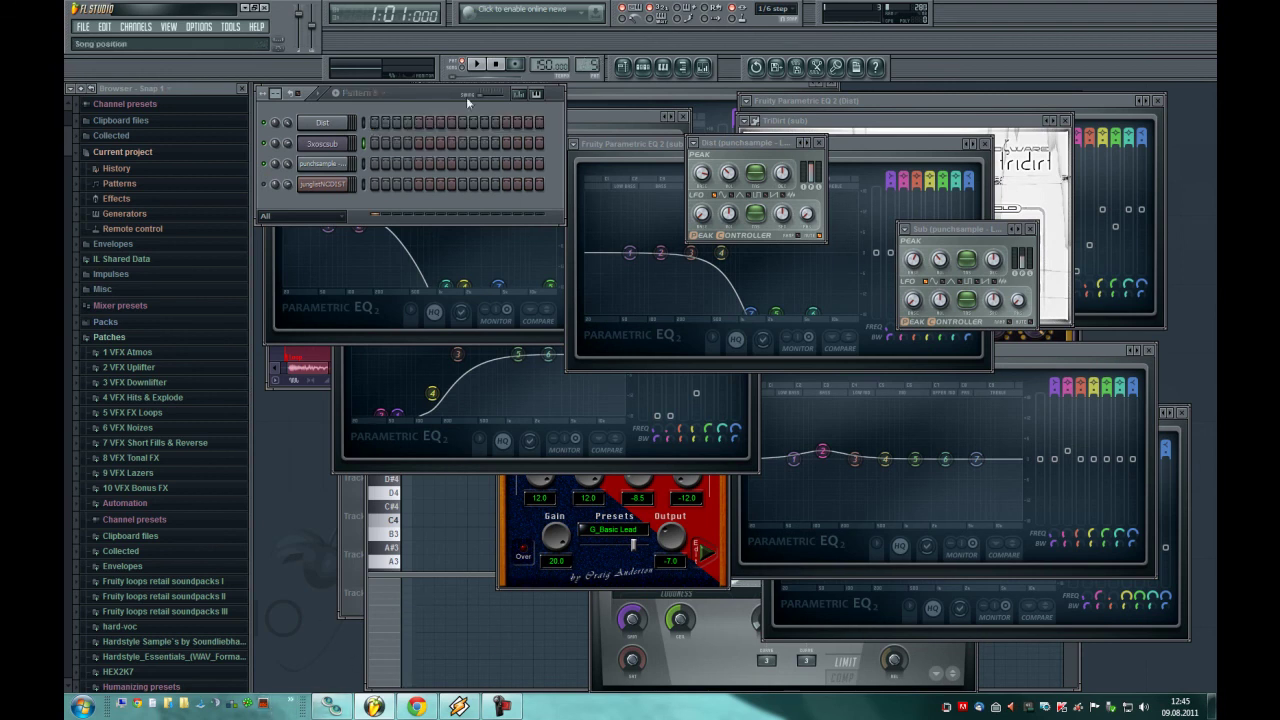
left_click(140, 27)
mouse_move(190, 45)
left_click(393, 74)
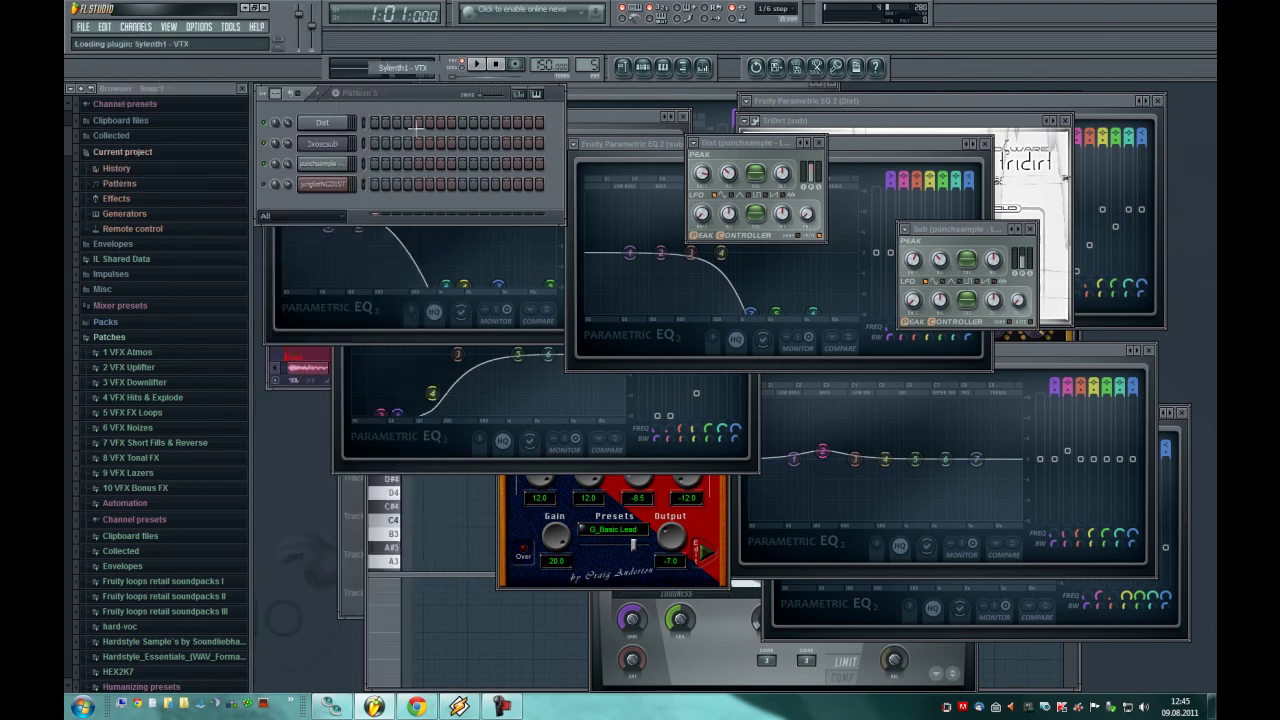
- Load the sylenthhardstylelead preset into the new Sylenth1 channel
left_click(409, 313)
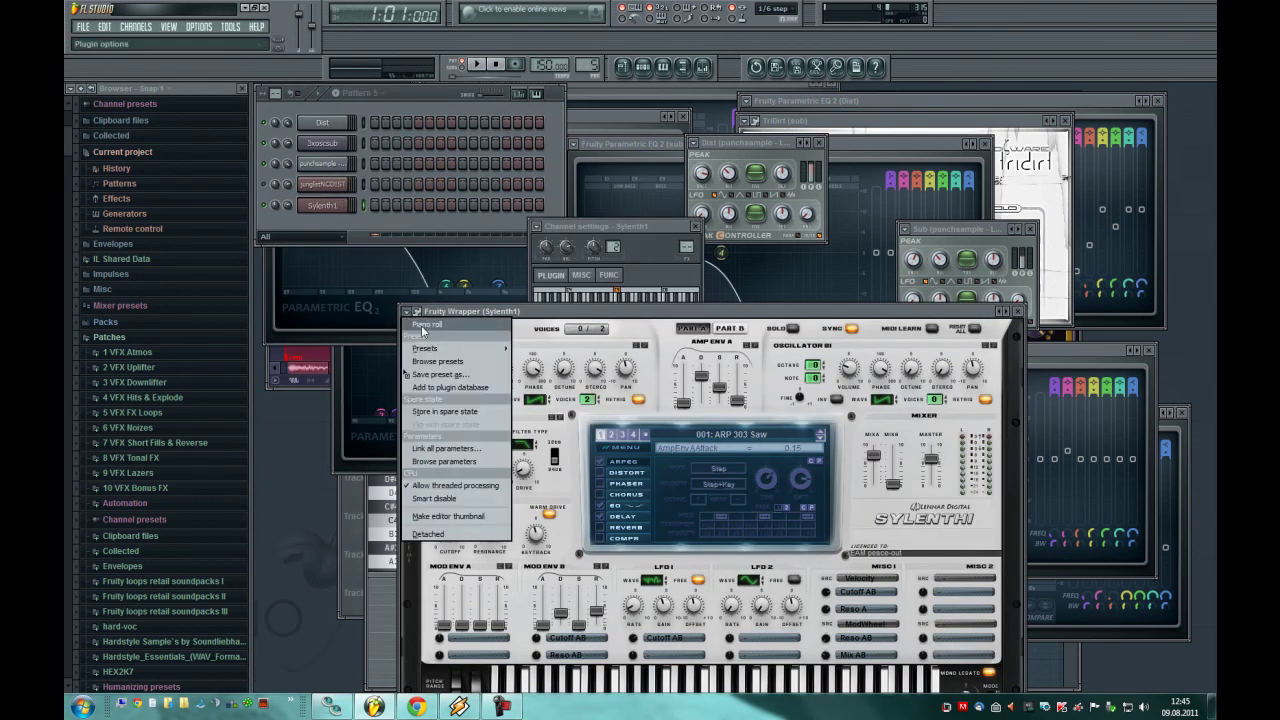
mouse_move(428, 348)
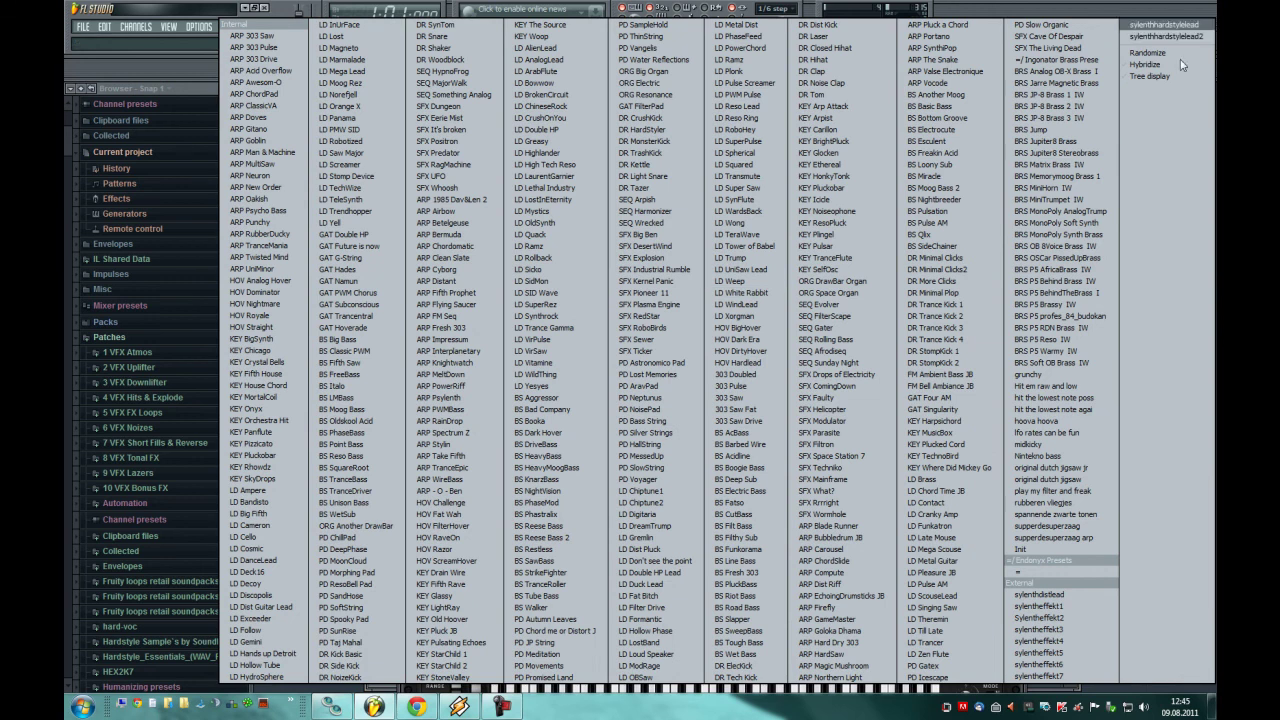
left_click(1165, 24)
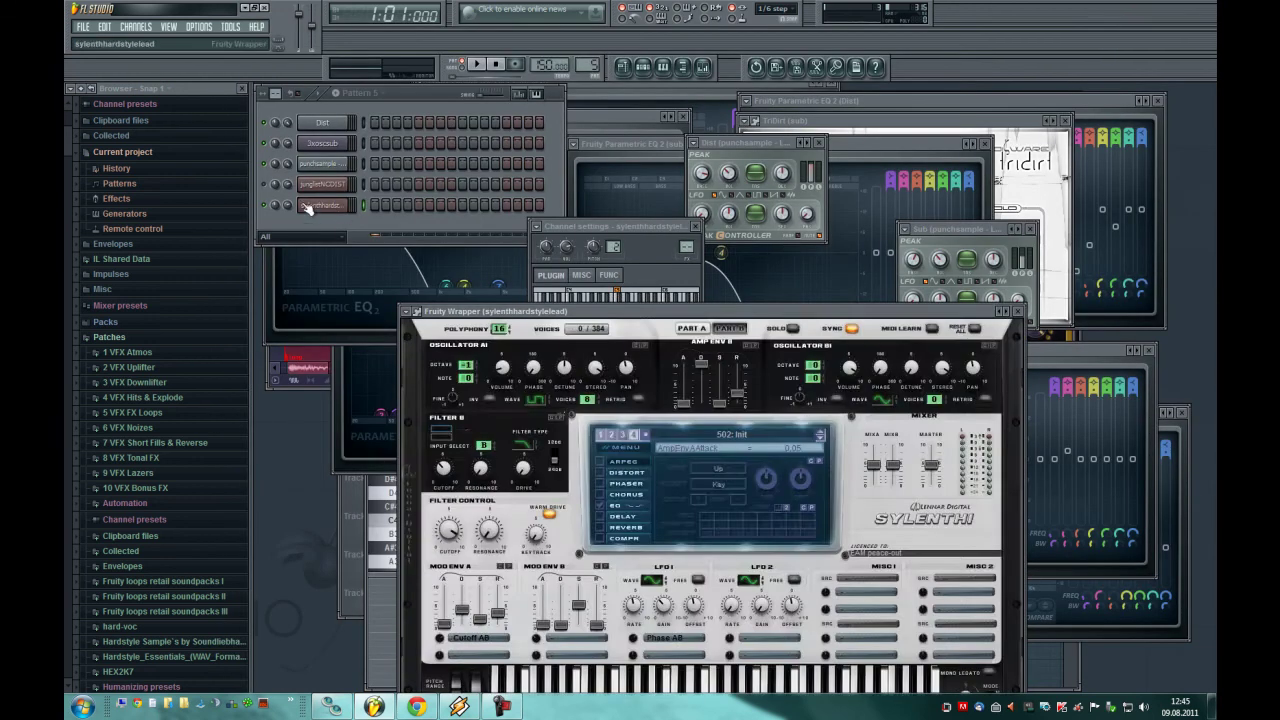
- Show the mixer and link the sylenthhardstylelead channel to the free Insert 5 track
key("F9")
left_click_drag(651, 394, 652, 396)
right_click(757, 400)
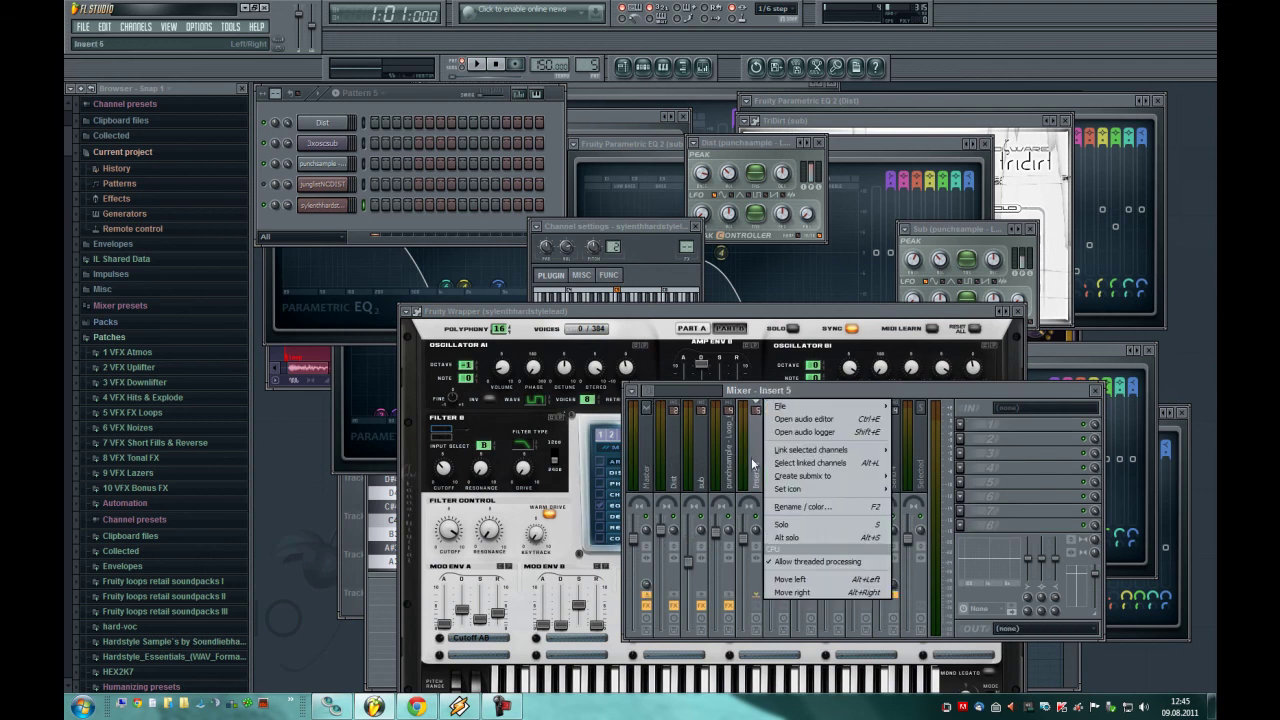
left_click(961, 457)
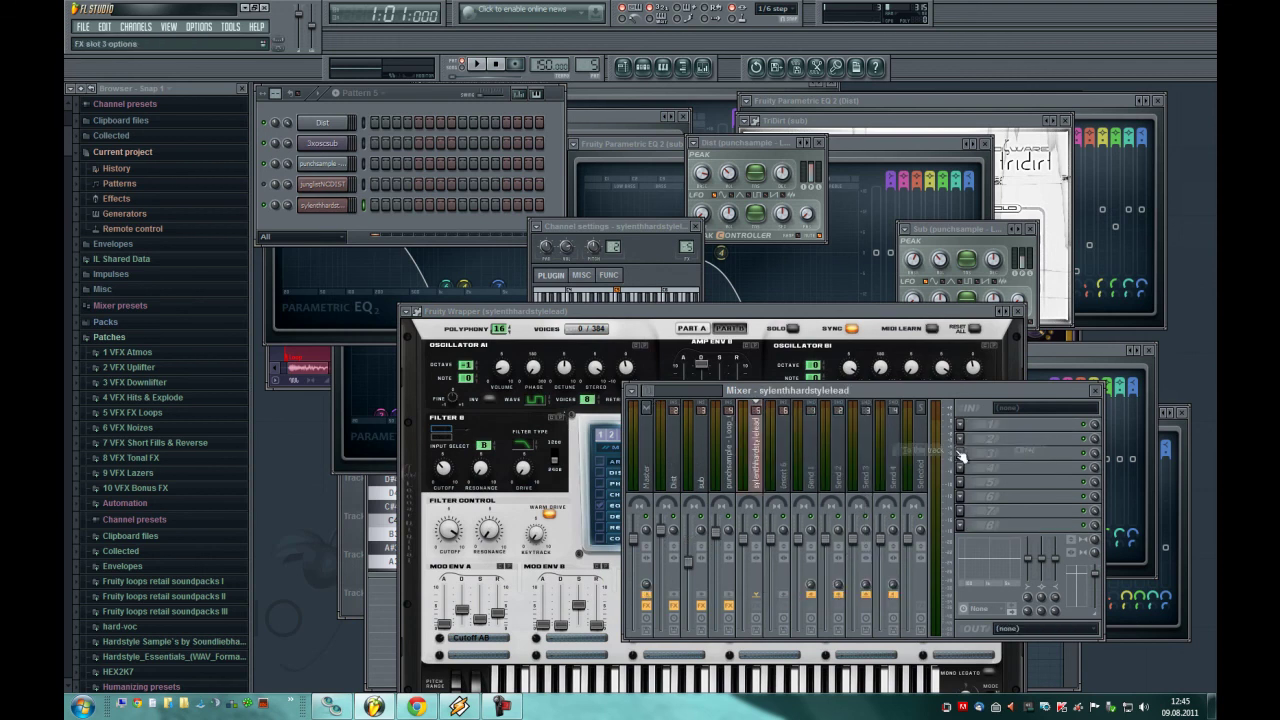
- Load the sylenthardstylelead.fst mixer preset onto the lead's track and reopen the lead's Sylenth1 window
left_click(631, 391)
mouse_move(700, 490)
left_click(771, 490)
type("sy")
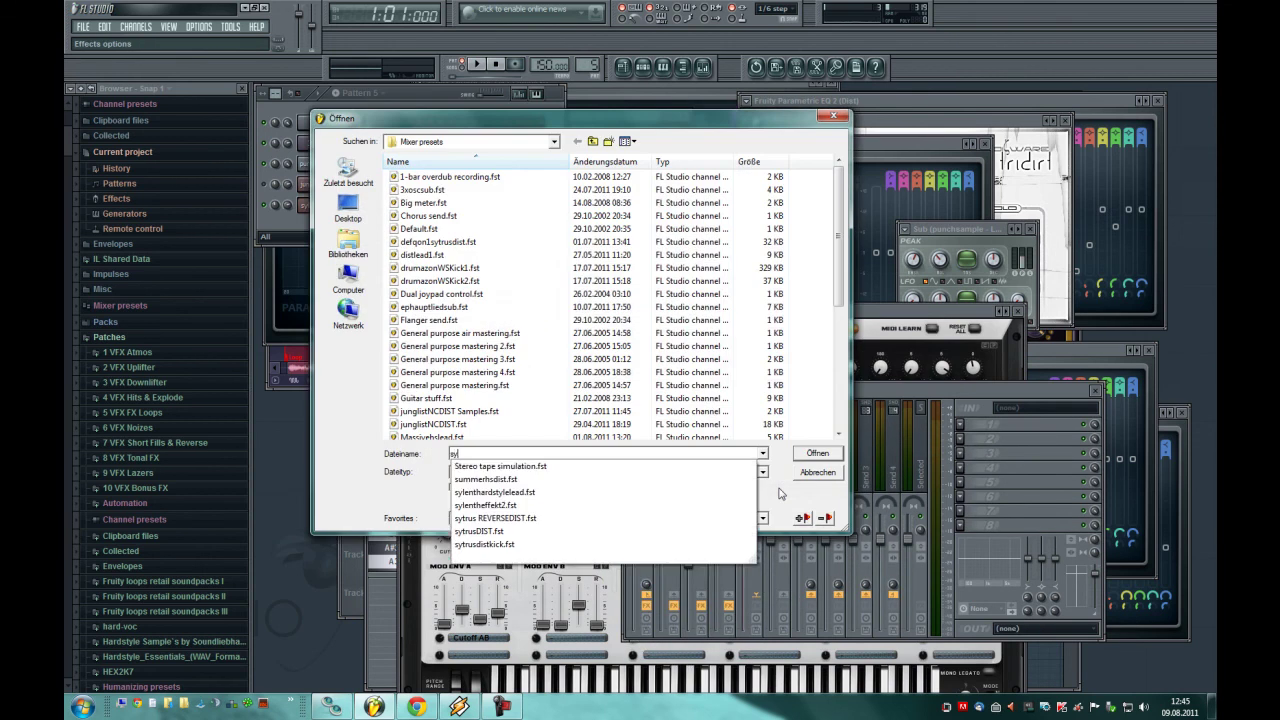
key("Return")
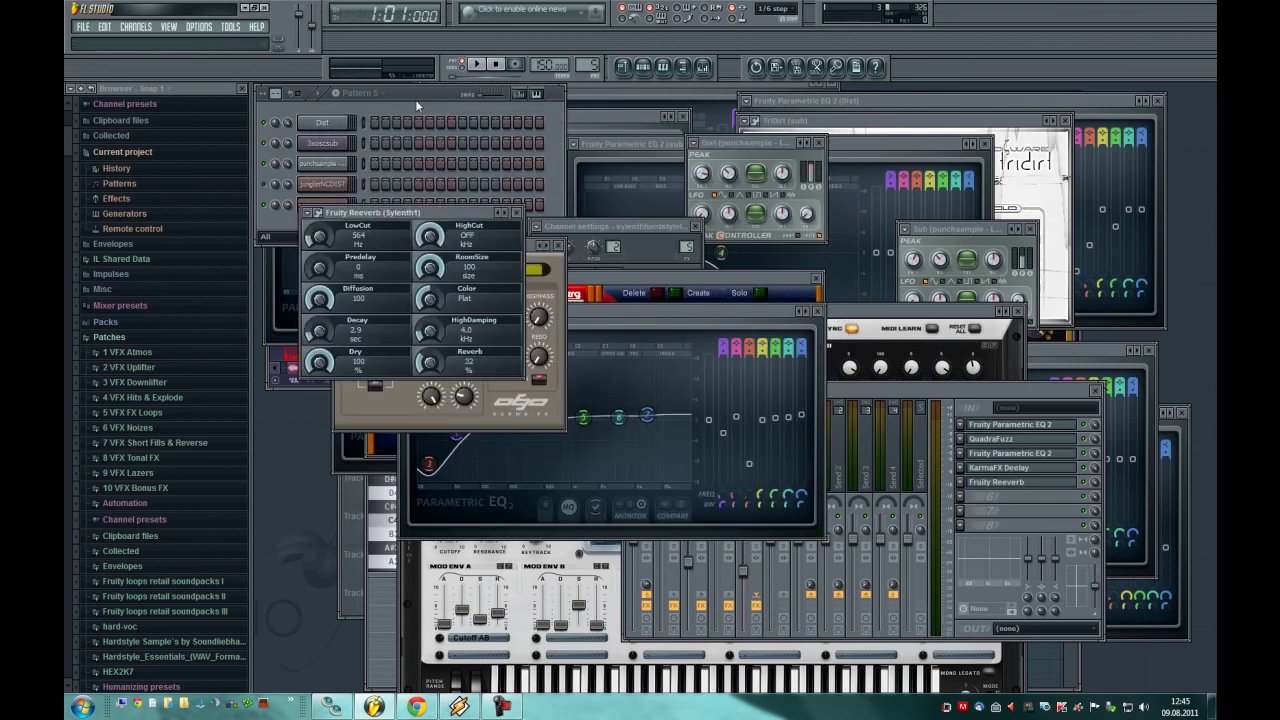
left_click(415, 105)
left_click(322, 205)
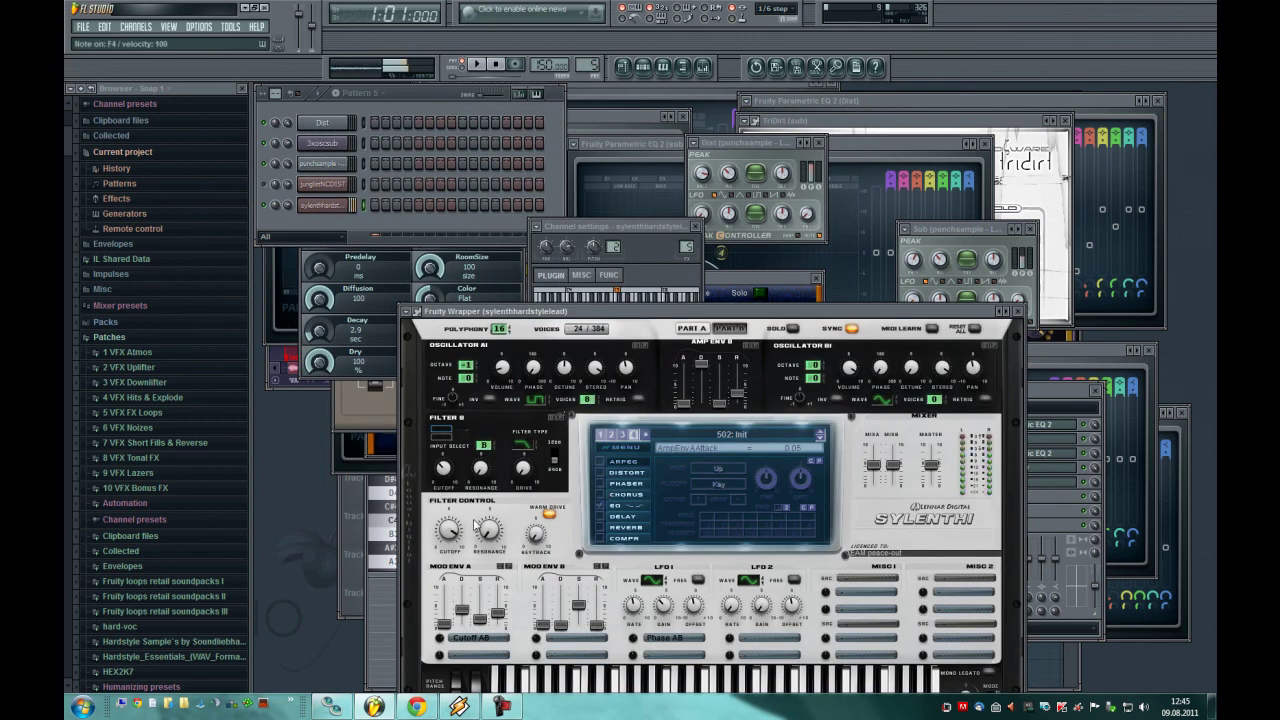